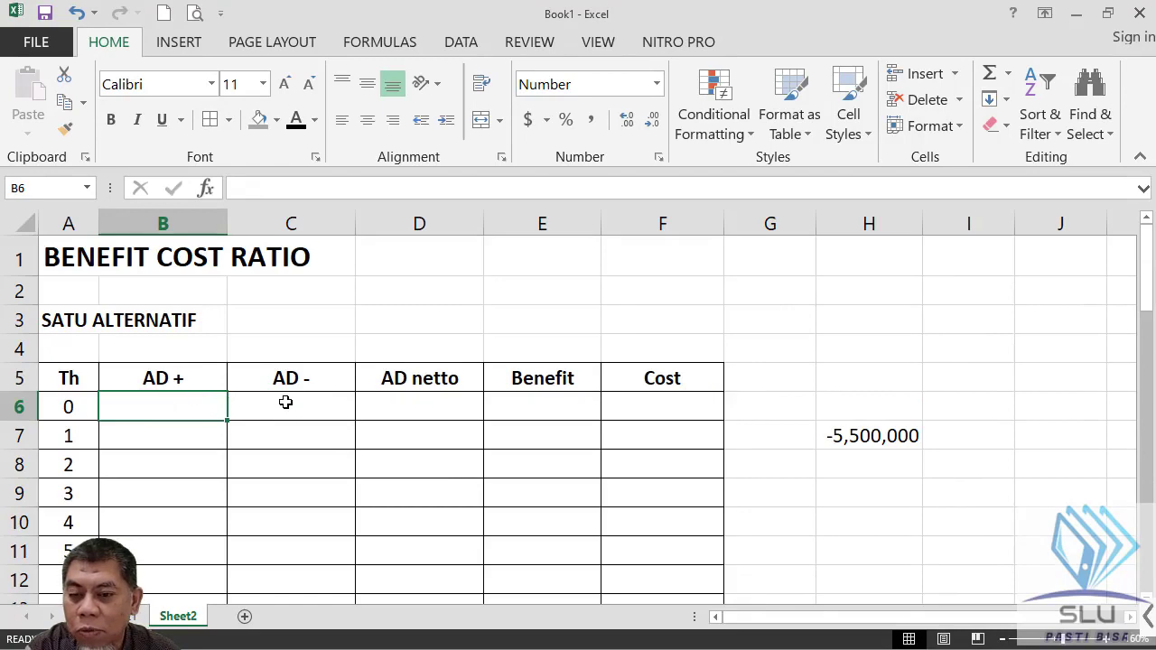
Consult the cash flow diagram in the PowerPoint slide and enter 42E6 as the year 1 AD + value in cell B7 in Excel.
{"action": "key", "text": "alt+Tab"}
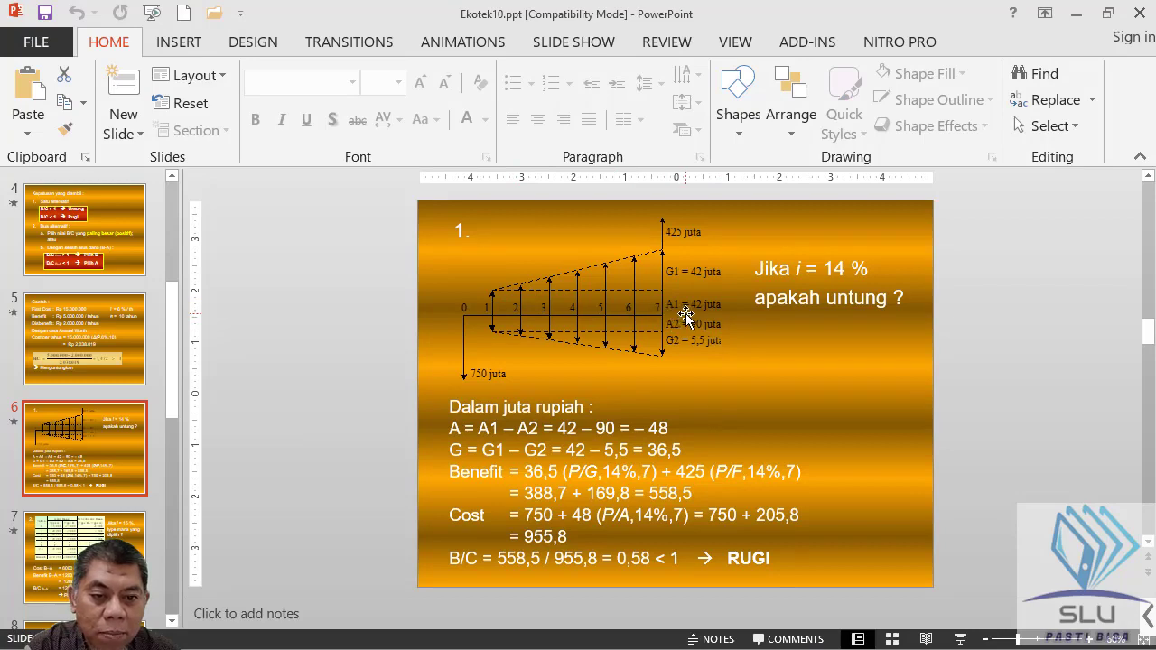
{"action": "key", "text": "alt+Tab"}
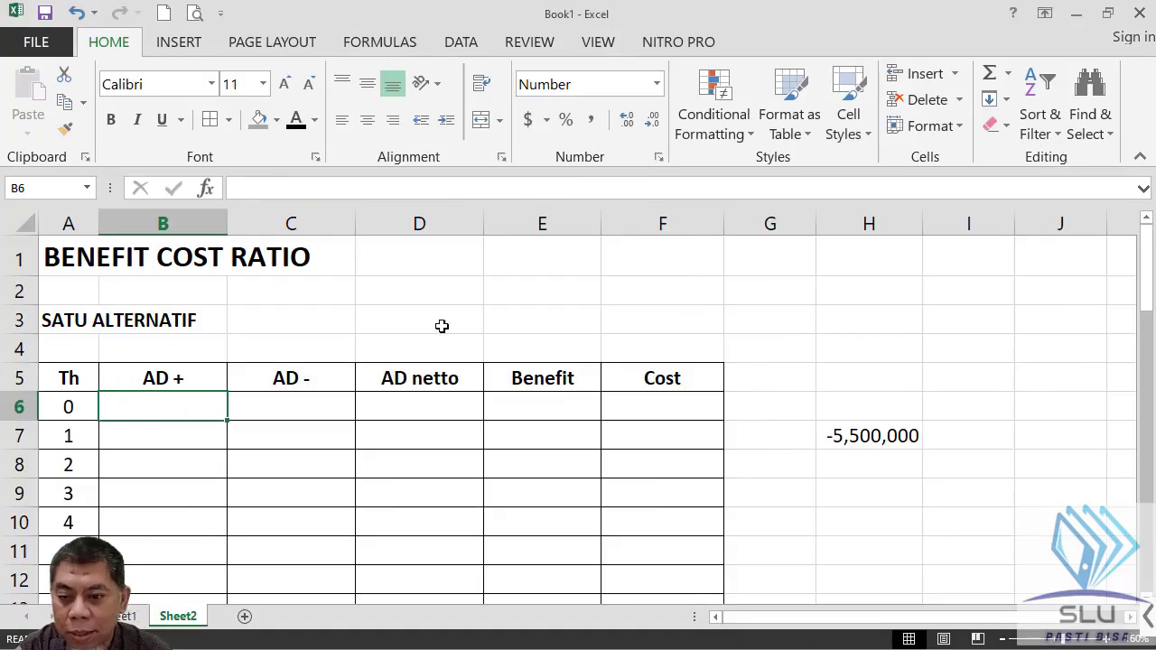
{"action": "left_click", "coordinate": [199, 432]}
{"action": "key", "text": "alt+Tab"}
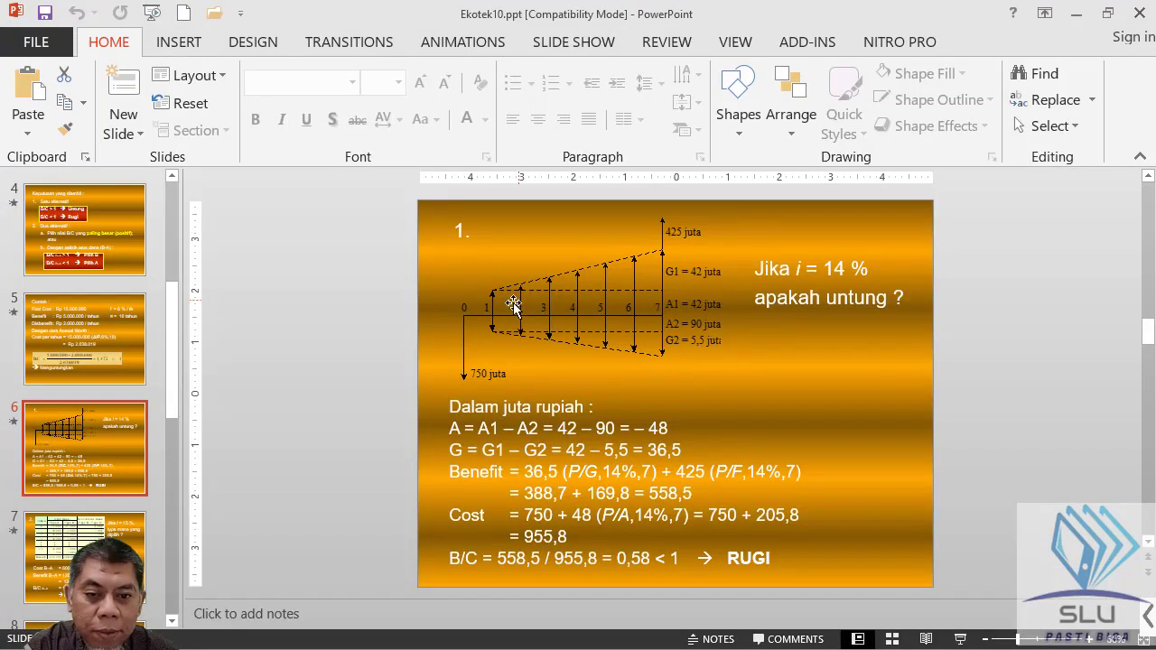
{"action": "key", "text": "alt+Tab"}
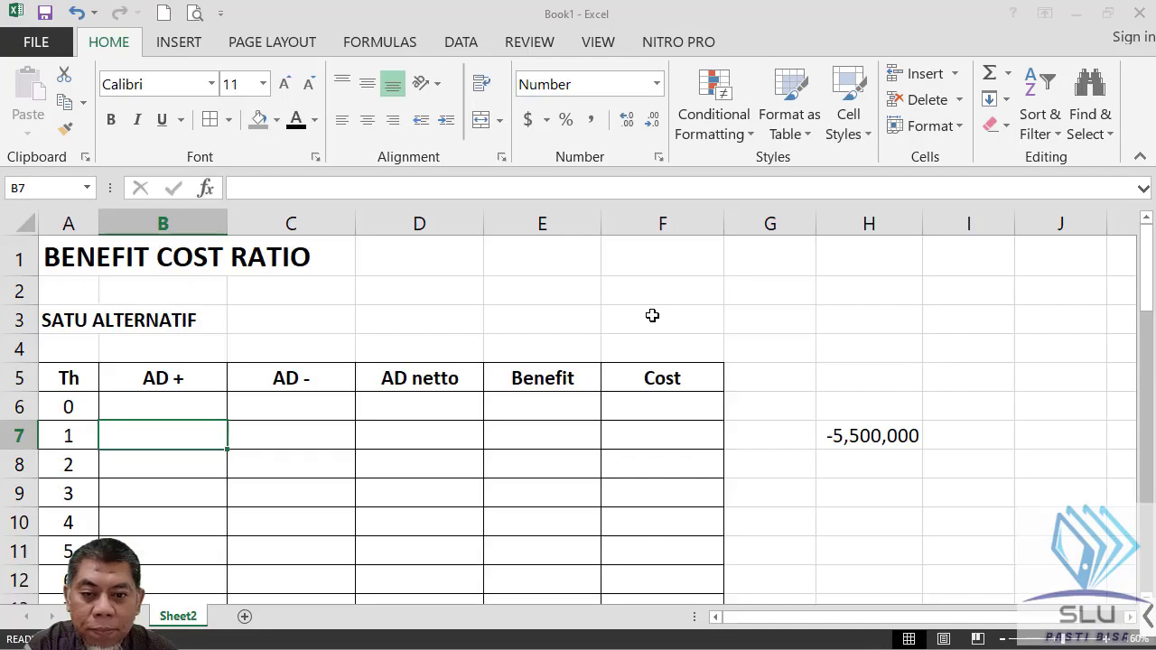
{"action": "type", "text": "4"}
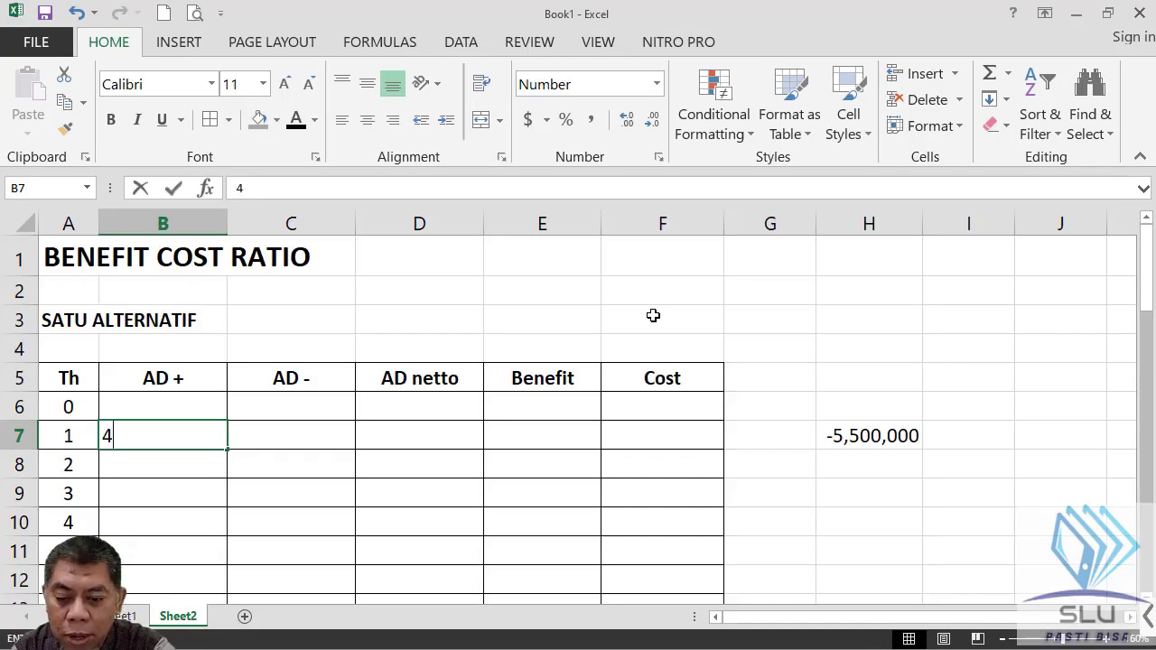
{"action": "type", "text": "2E6"}
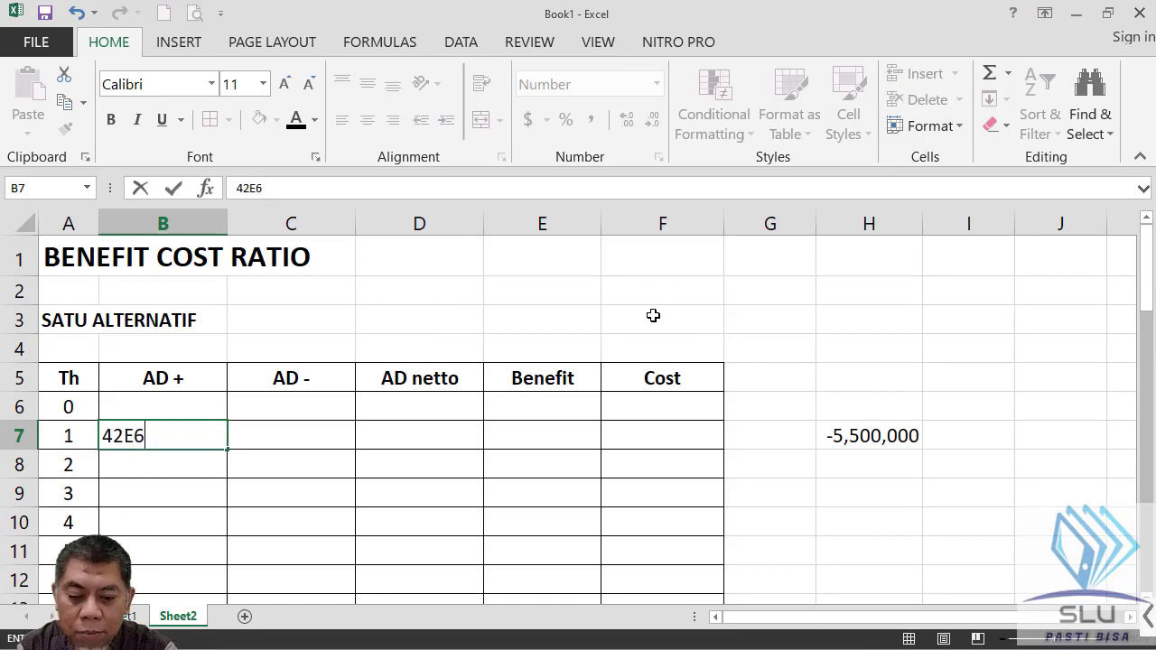
{"action": "key", "text": "Return"}
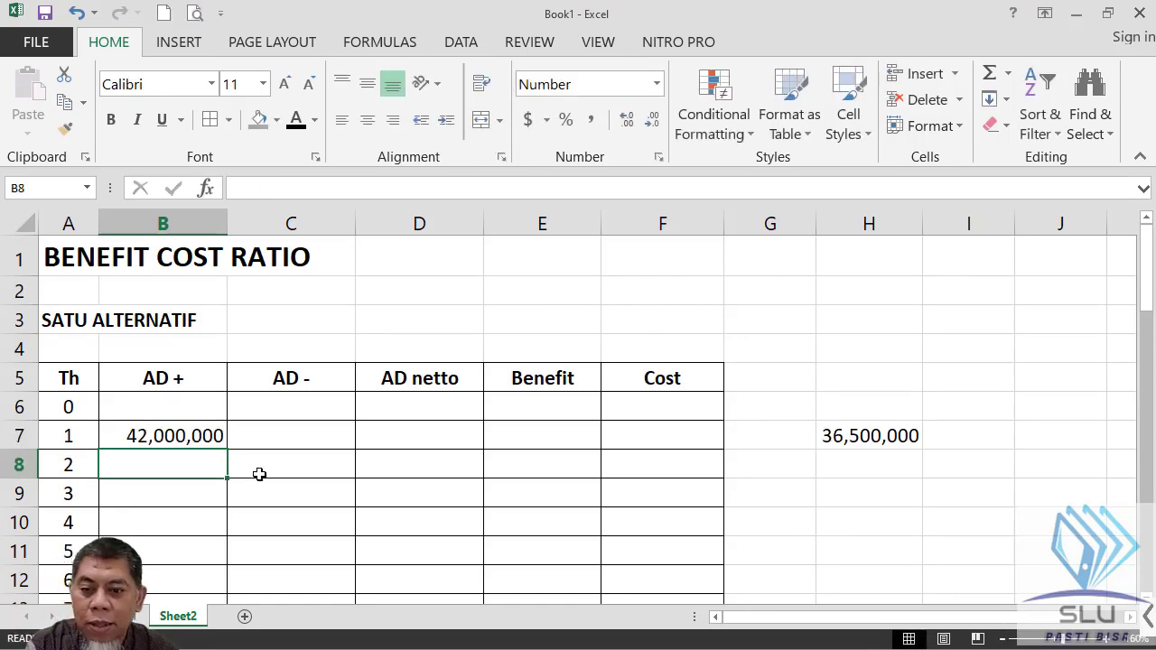
Check gradient G1 on the PowerPoint slide and enter the year 2 AD + formula =B7+42E6 in cell B8 in Excel.
{"action": "key", "text": "alt+Tab"}
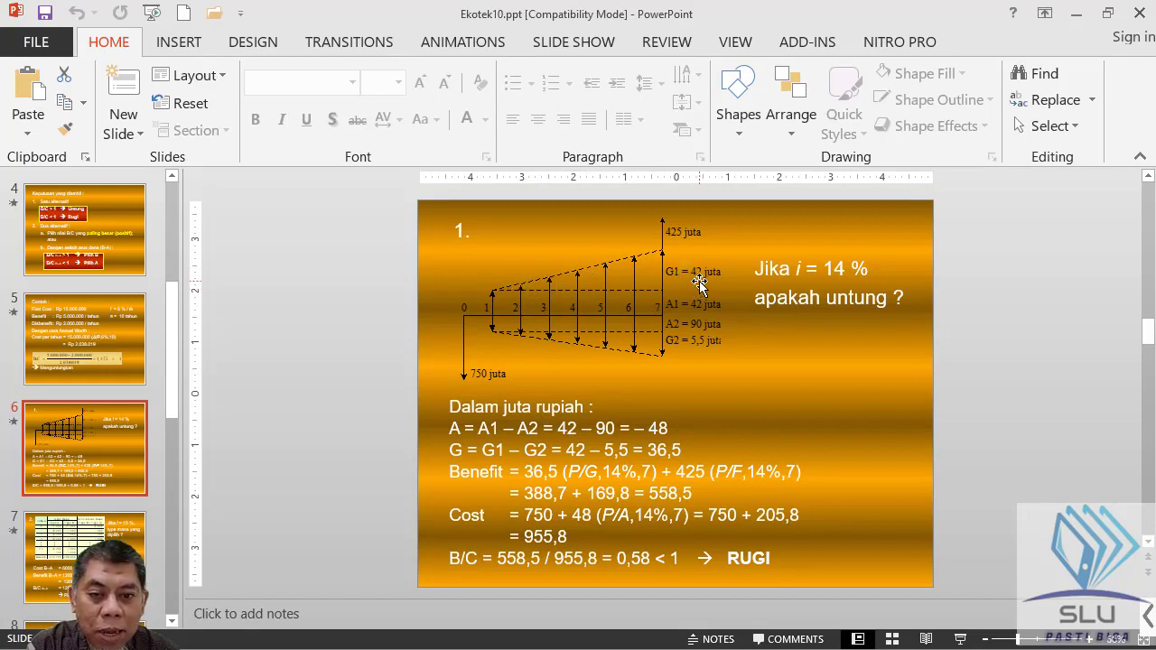
{"action": "key", "text": "alt+Tab"}
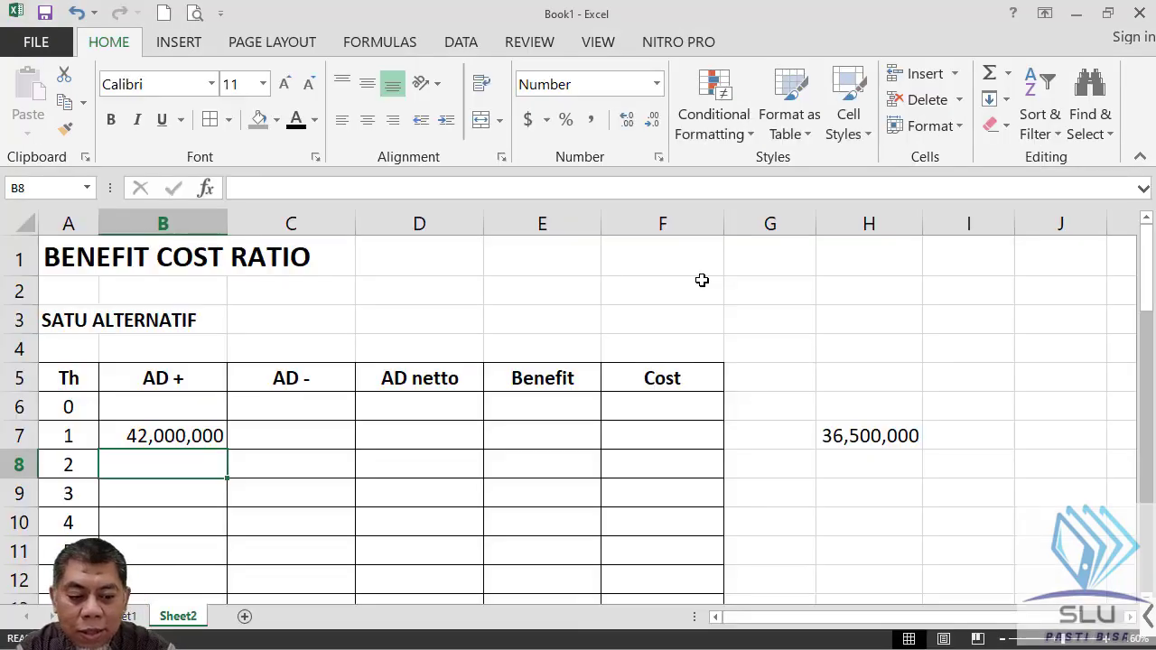
{"action": "type", "text": "="}
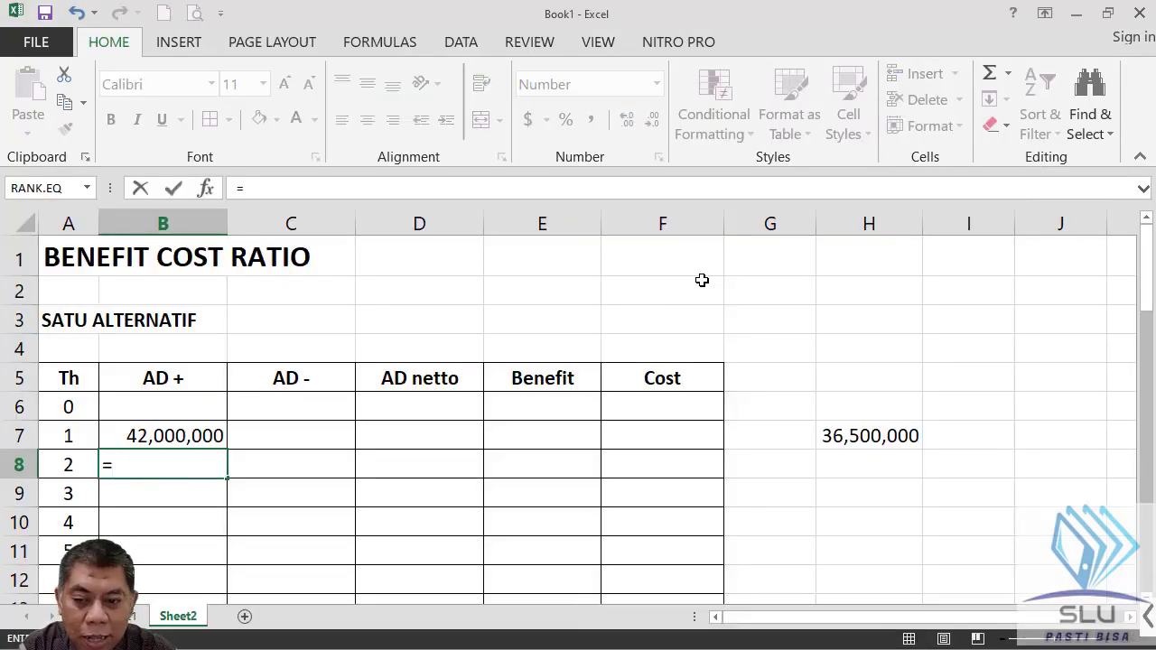
{"action": "key", "text": "Up"}
{"action": "type", "text": "+"}
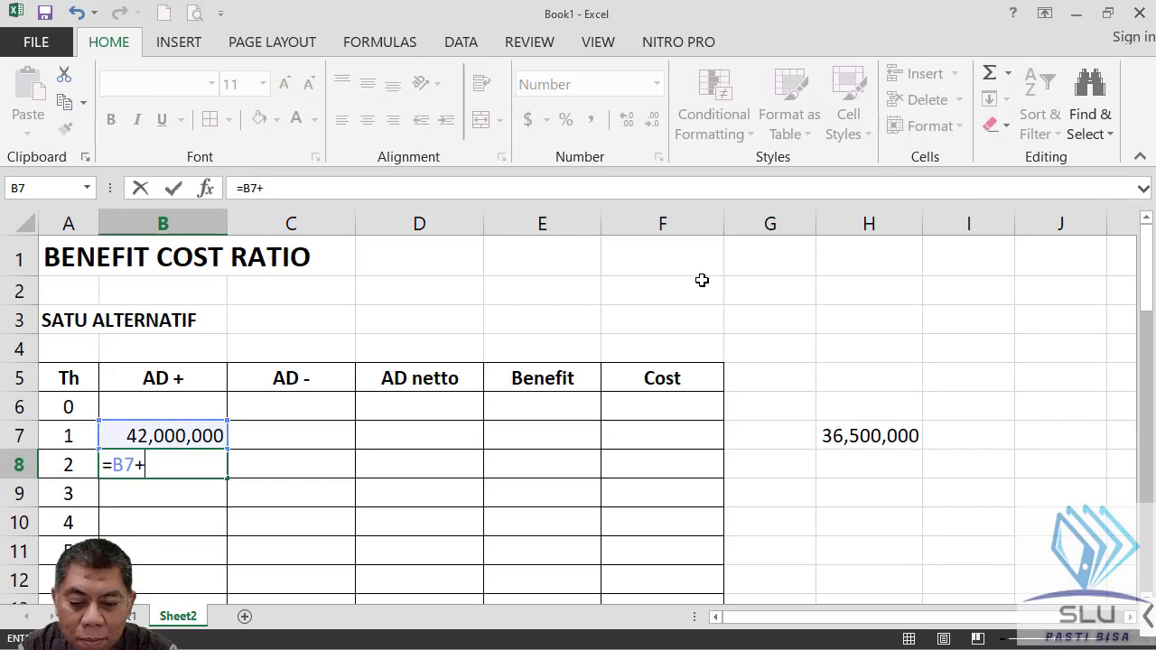
{"action": "type", "text": "42E"}
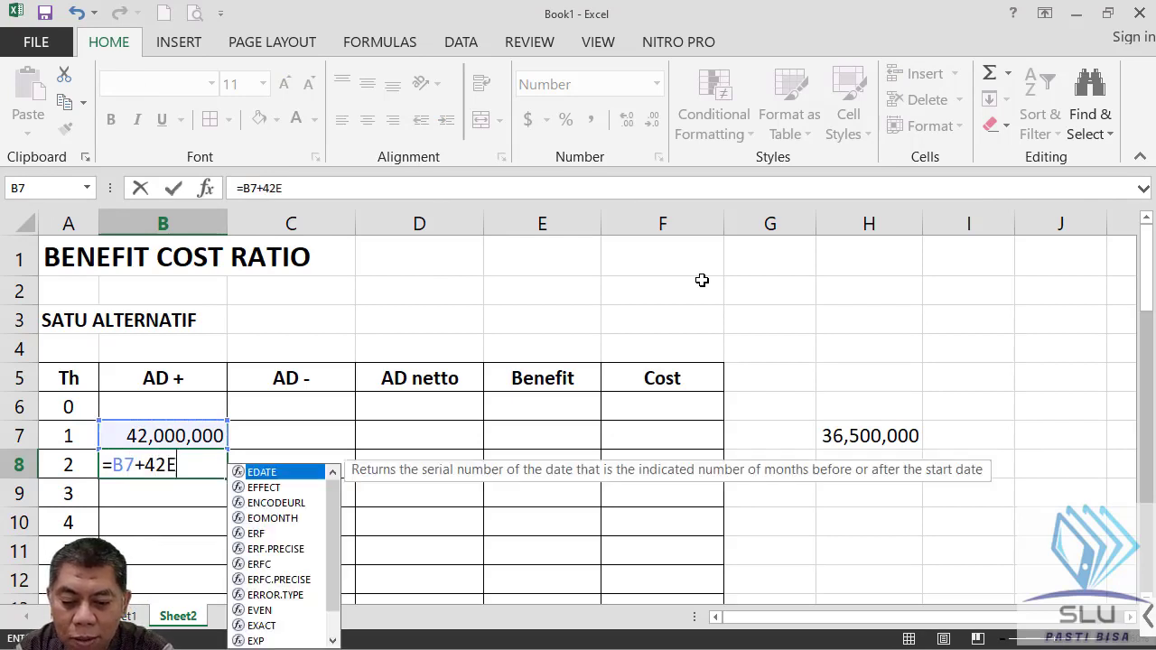
{"action": "type", "text": "6"}
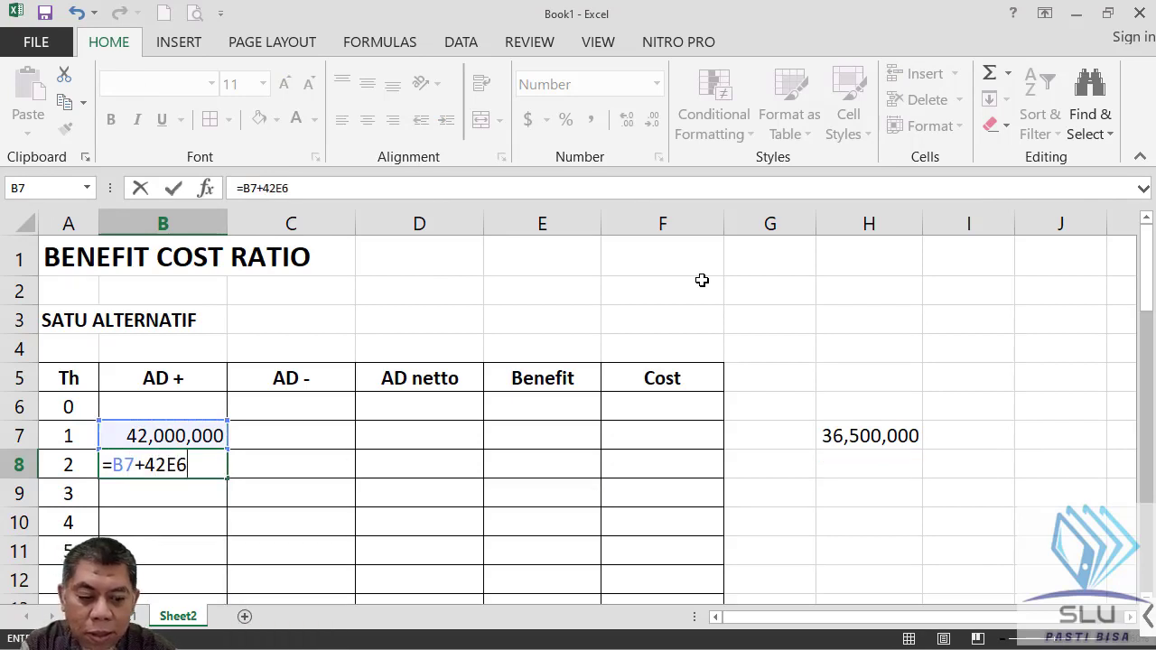
{"action": "key", "text": "Return"}
Fill the year 2 AD + formula from B8 down through year 7 in B13.
{"action": "scroll", "coordinate": [355, 393], "scroll_direction": "down", "scroll_amount": 2}
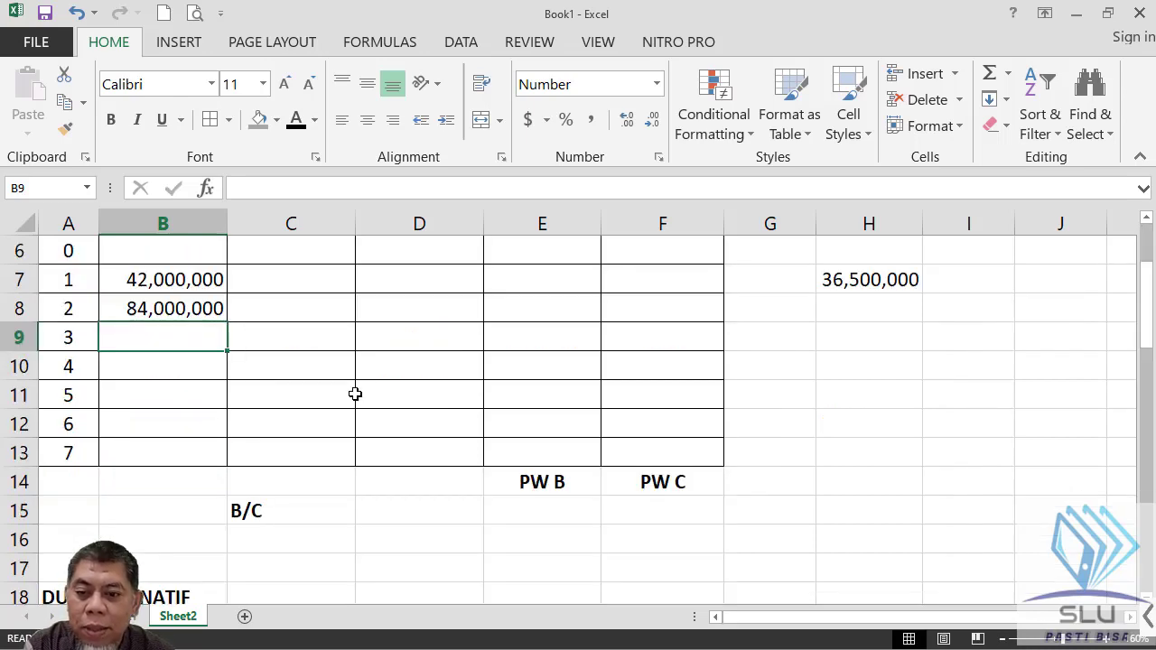
{"action": "left_click", "coordinate": [208, 309]}
{"action": "left_click_drag", "start_coordinate": [228, 325], "coordinate": [232, 463]}
Add the final 425 million receipt to year 7 by extending the AD + formula in B13 with +425E6.
{"action": "key", "text": "alt+Tab"}
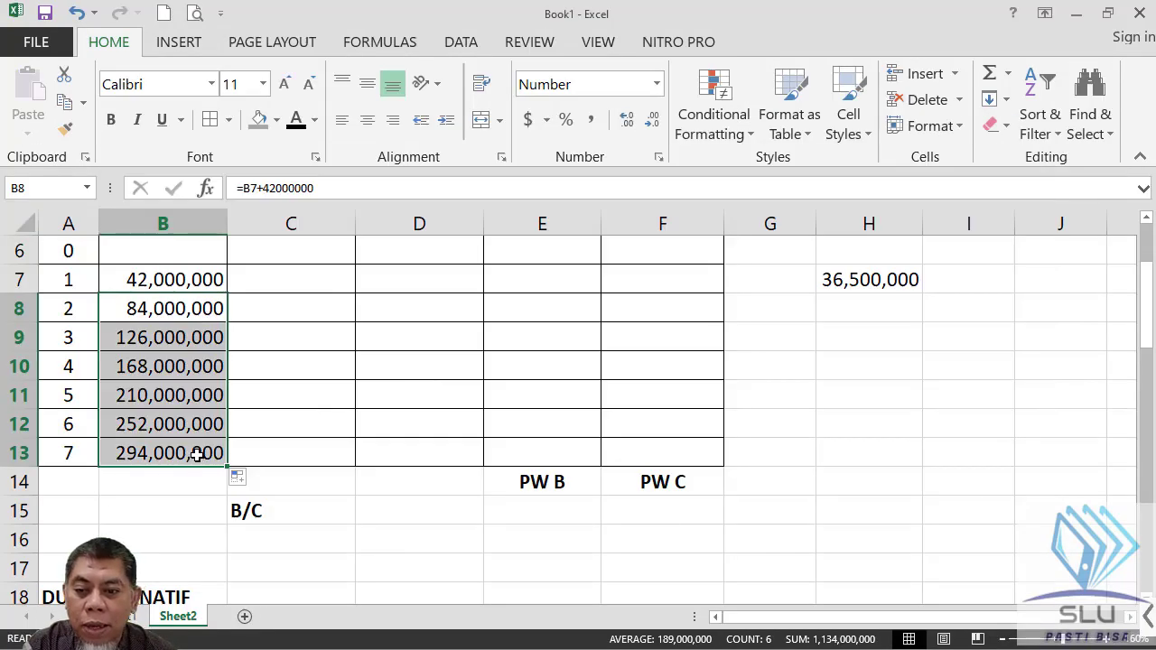
{"action": "double_click", "coordinate": [200, 452]}
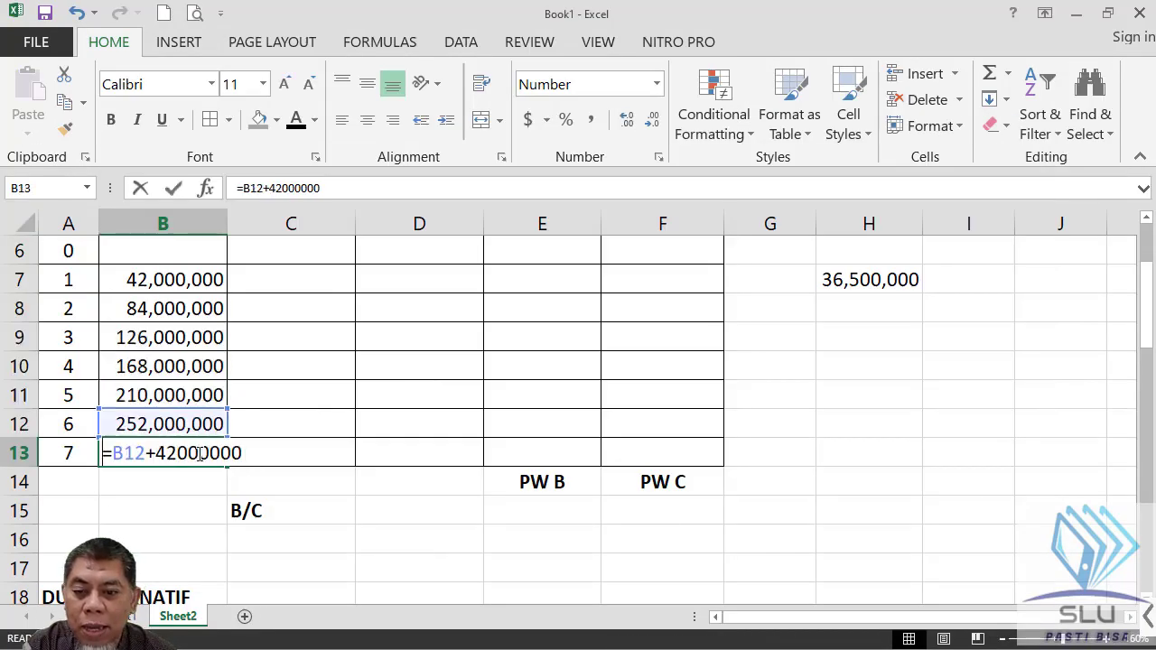
{"action": "type", "text": "+"}
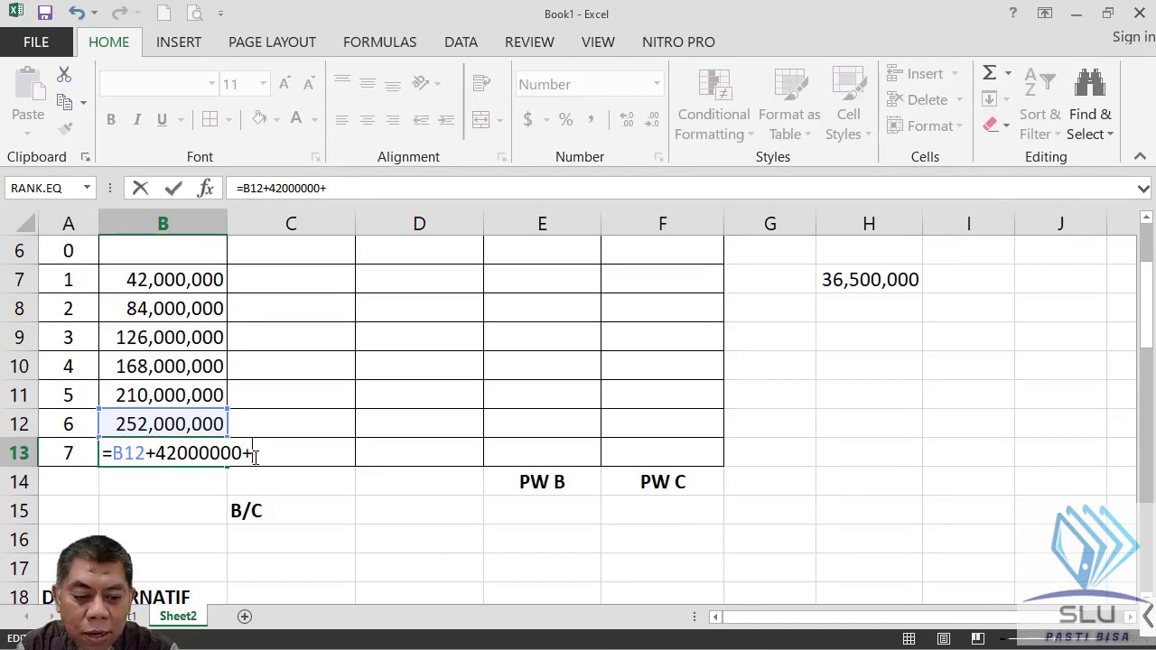
{"action": "type", "text": "425E6"}
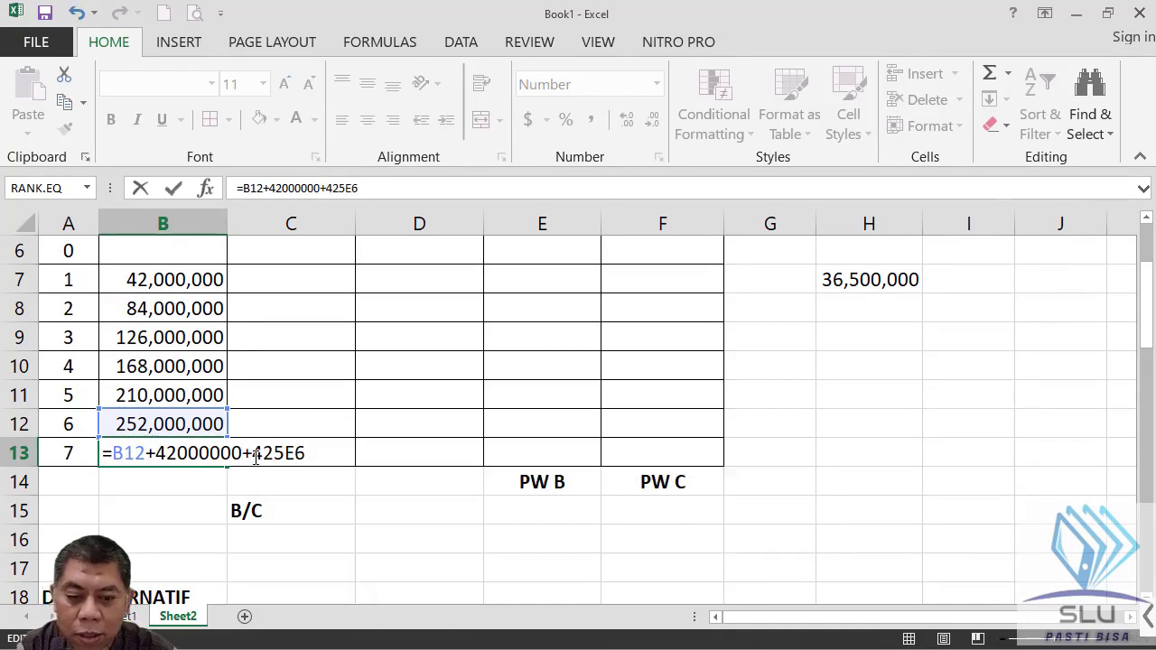
{"action": "key", "text": "Return"}
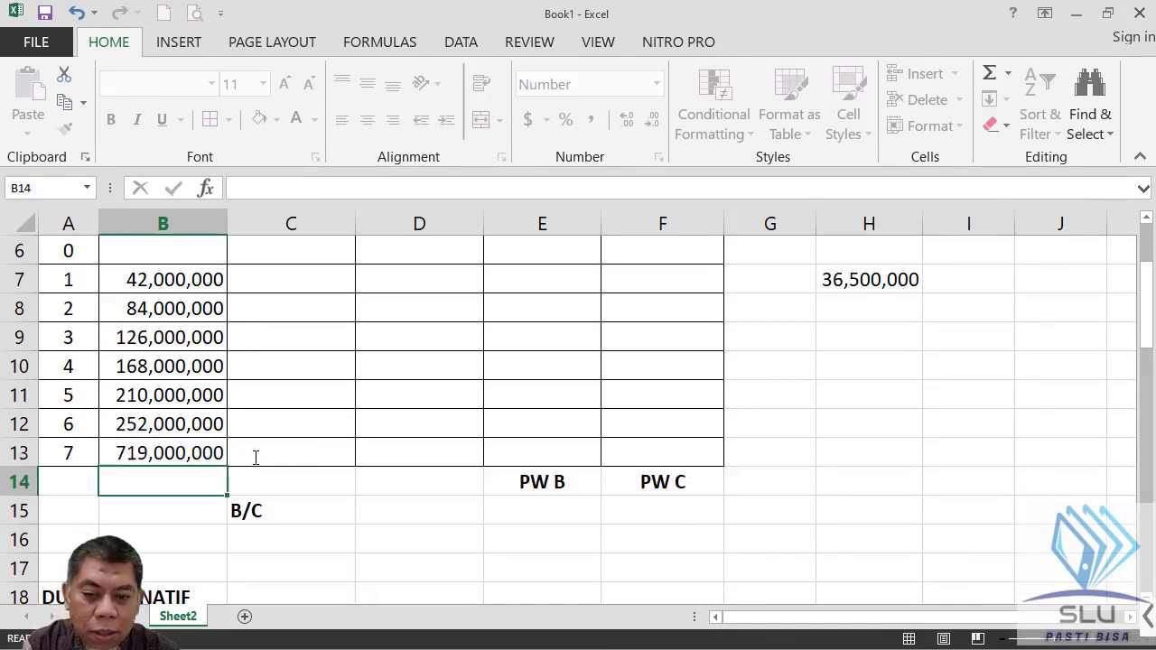
{"action": "left_click", "coordinate": [162, 449]}
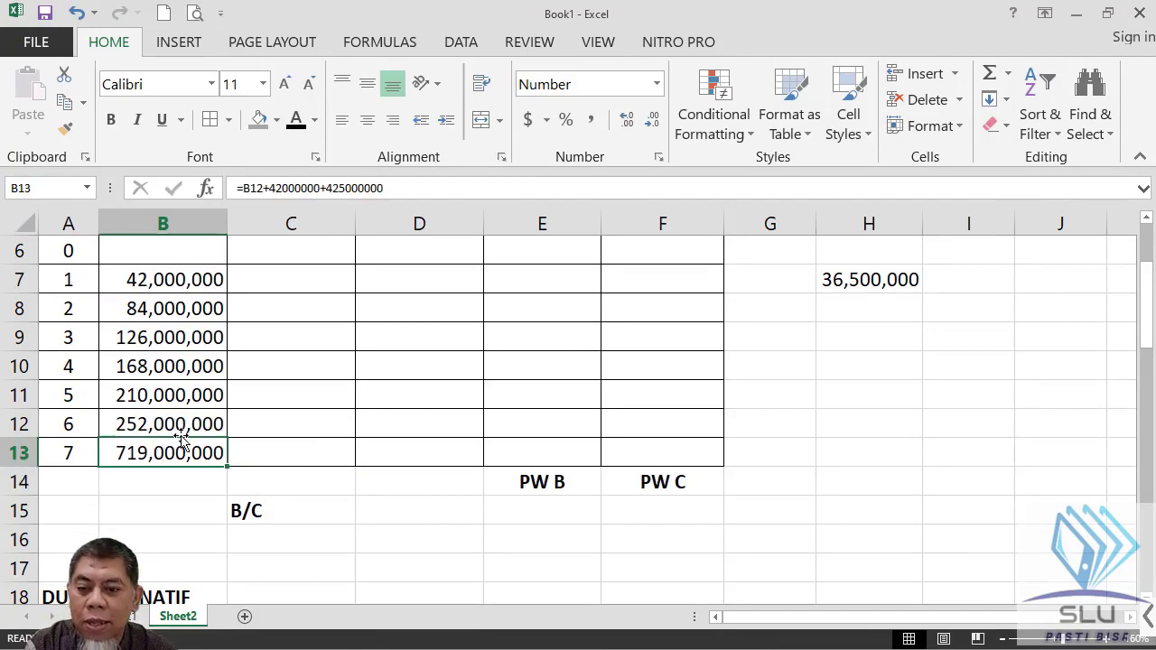
Check the initial cost on the PowerPoint slide and enter 750E6 as the year 0 AD - value in cell C6 in Excel.
{"action": "scroll", "coordinate": [262, 355], "scroll_direction": "up", "scroll_amount": 2}
{"action": "left_click", "coordinate": [277, 403]}
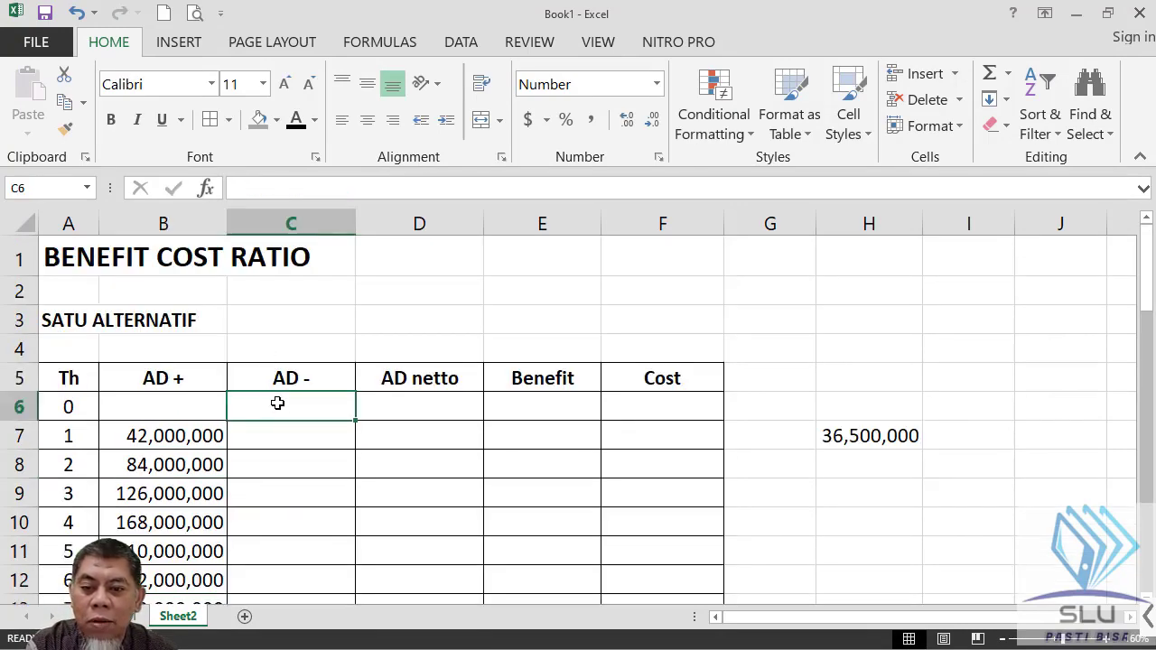
{"action": "key", "text": "alt+Tab"}
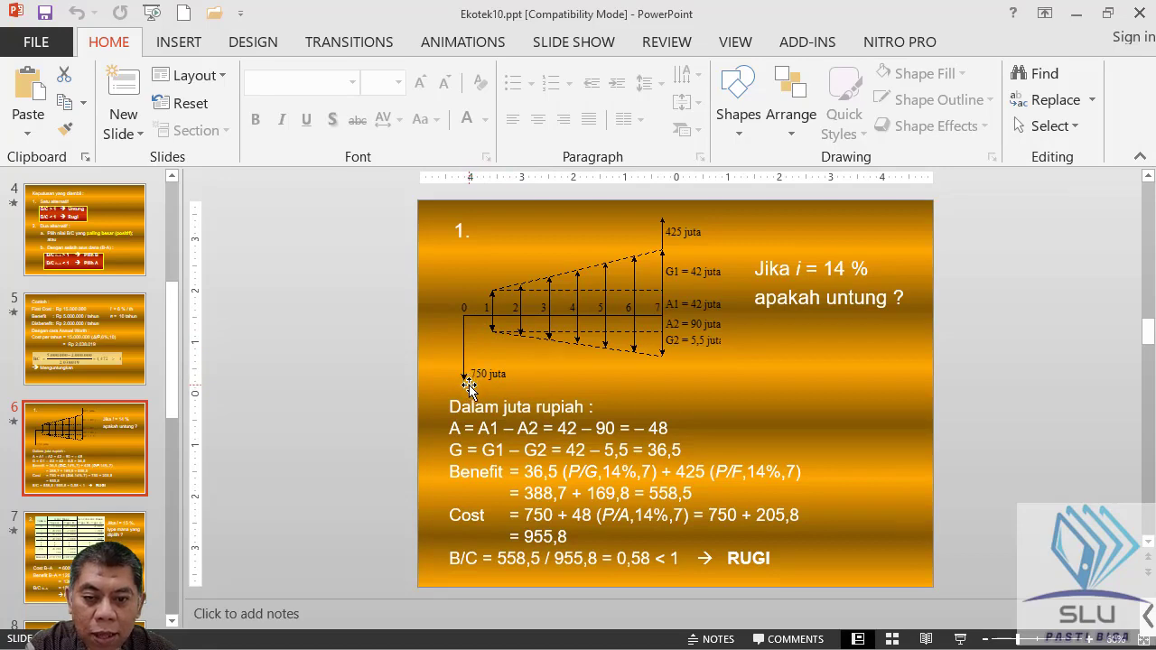
{"action": "key", "text": "alt+Tab"}
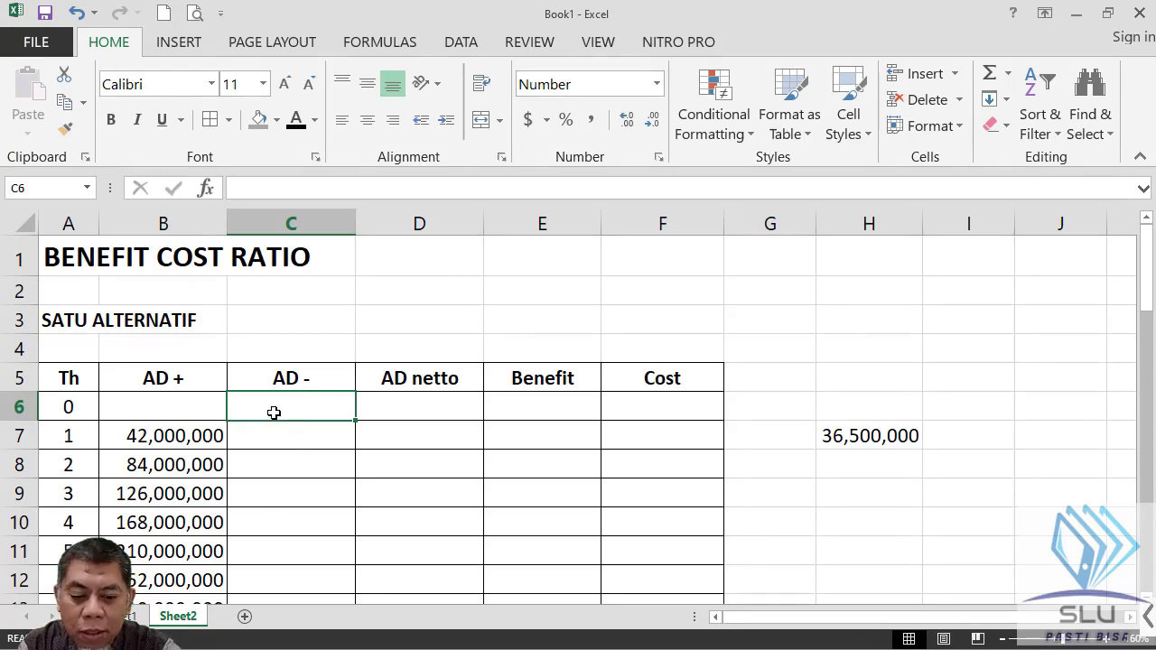
{"action": "type", "text": "750E"}
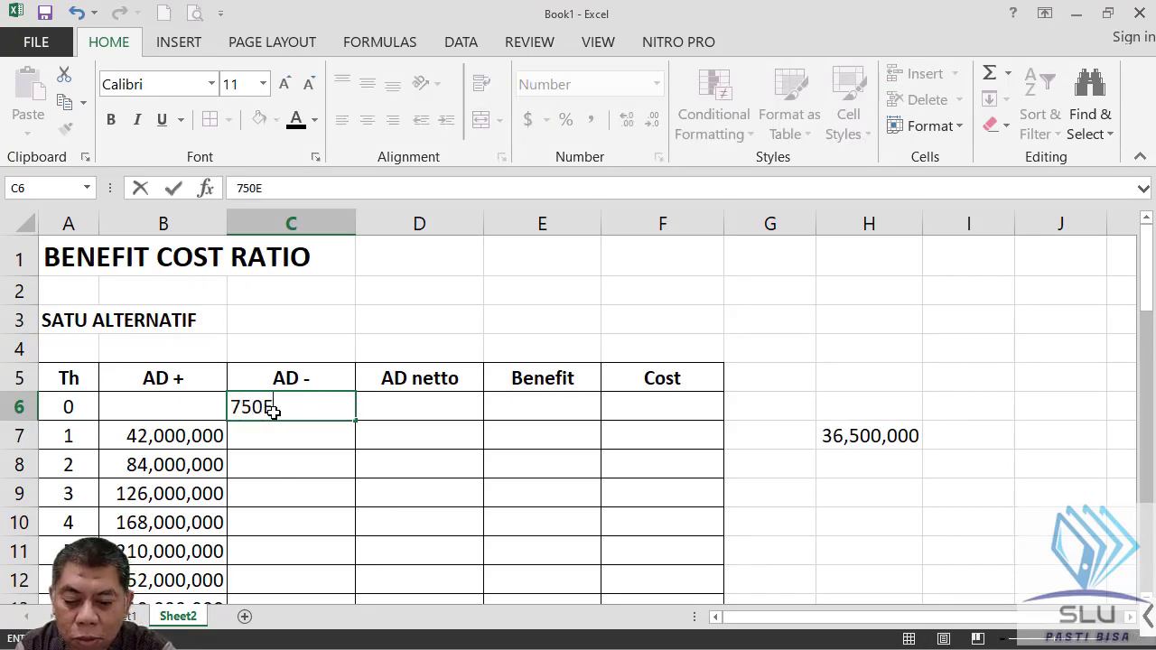
{"action": "type", "text": "6"}
{"action": "key", "text": "Return"}
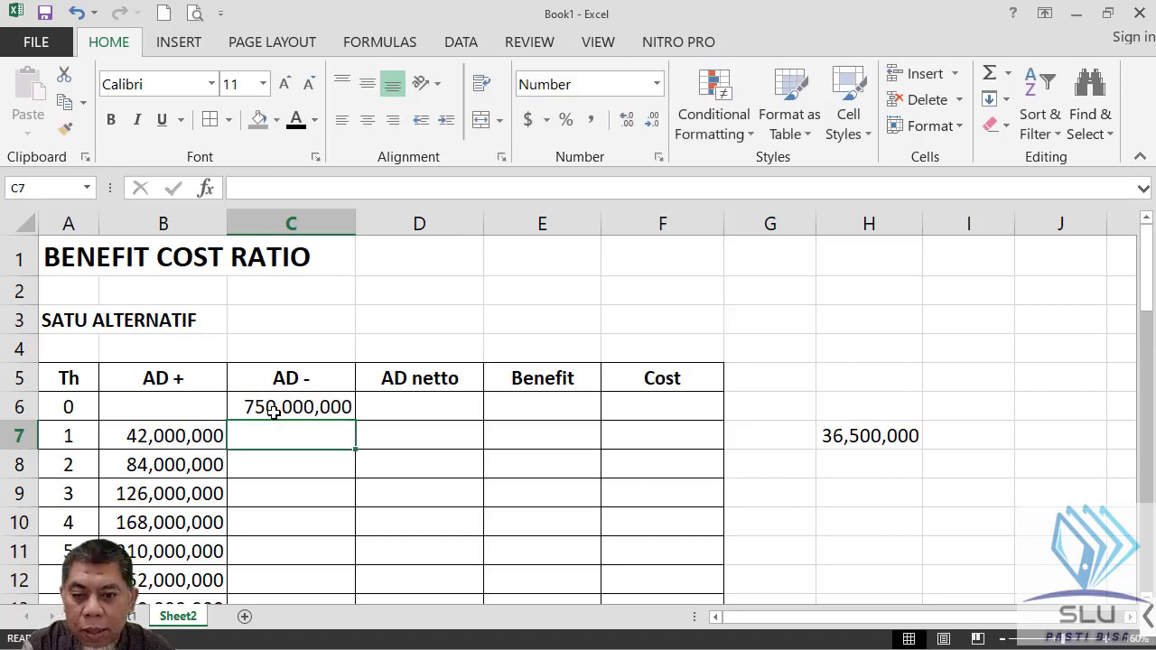
Check annual cost A2 on the PowerPoint slide and enter 90E6 as the year 1 AD - value in cell C7 in Excel.
{"action": "key", "text": "alt+Tab"}
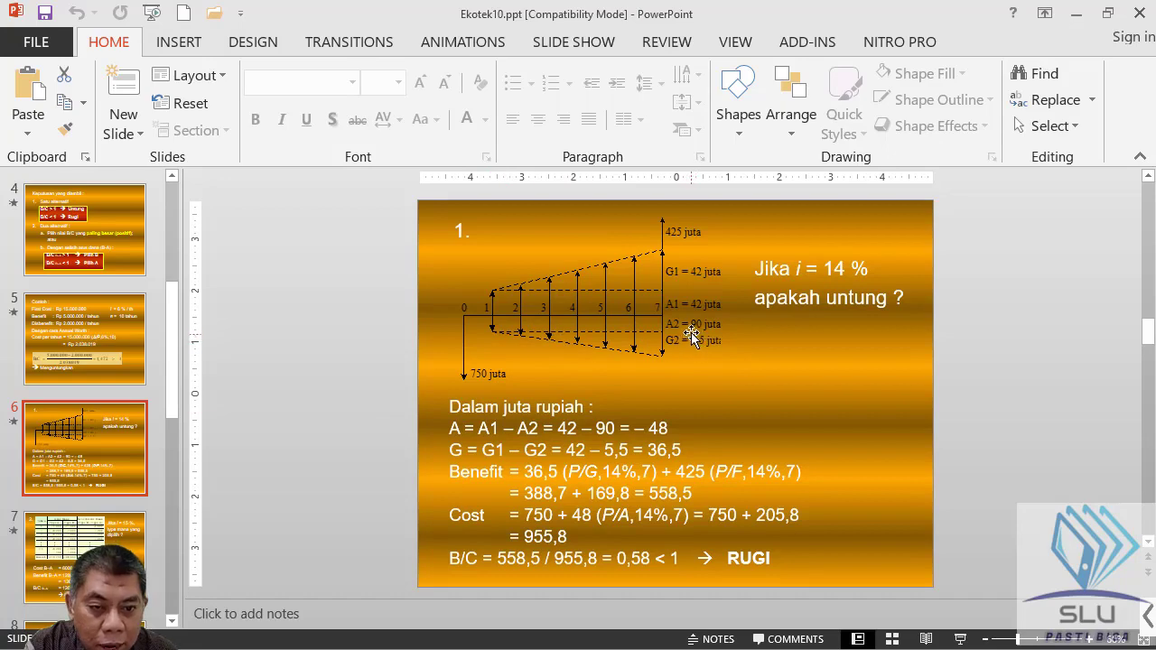
{"action": "key", "text": "alt+Tab"}
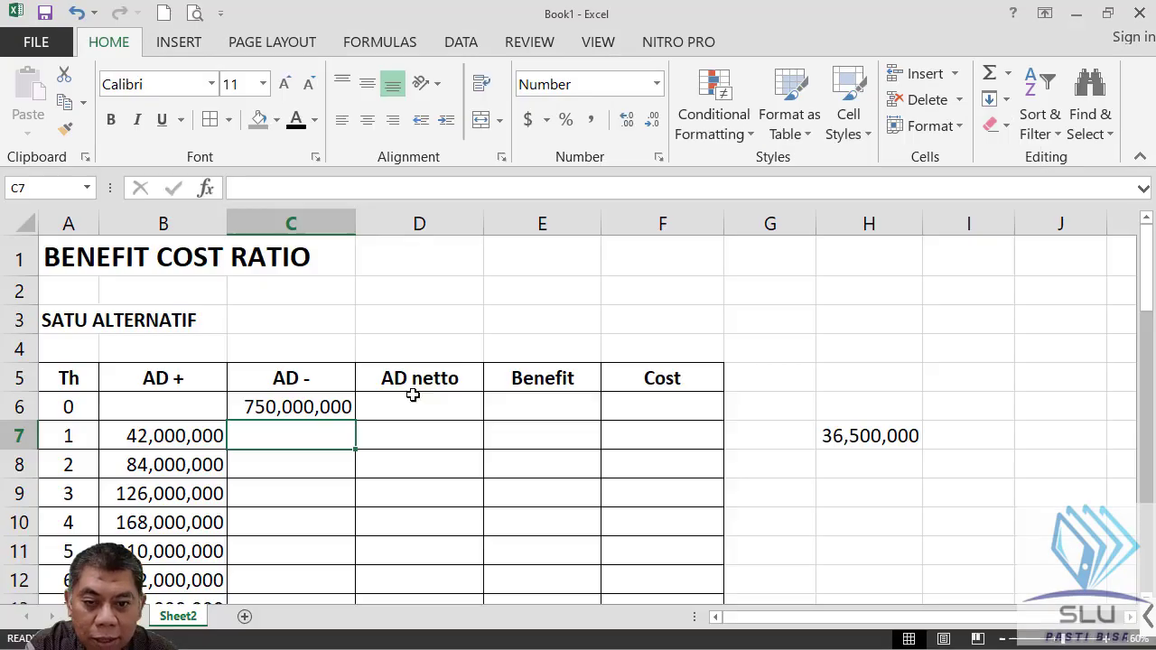
{"action": "type", "text": "90E6"}
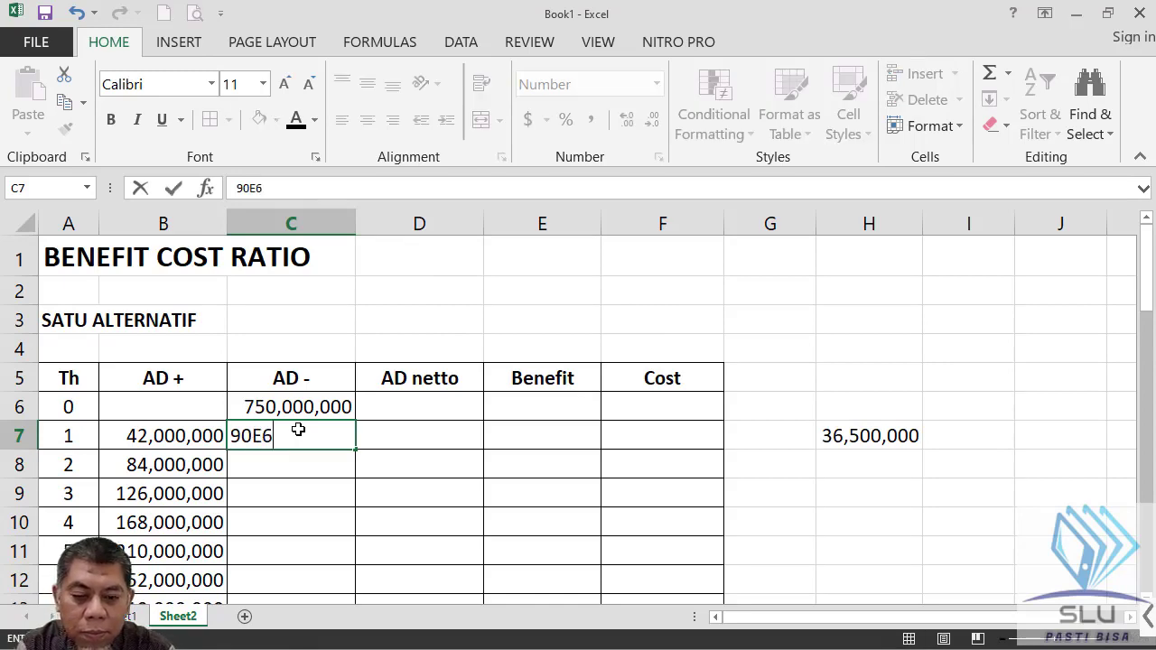
{"action": "key", "text": "Return"}
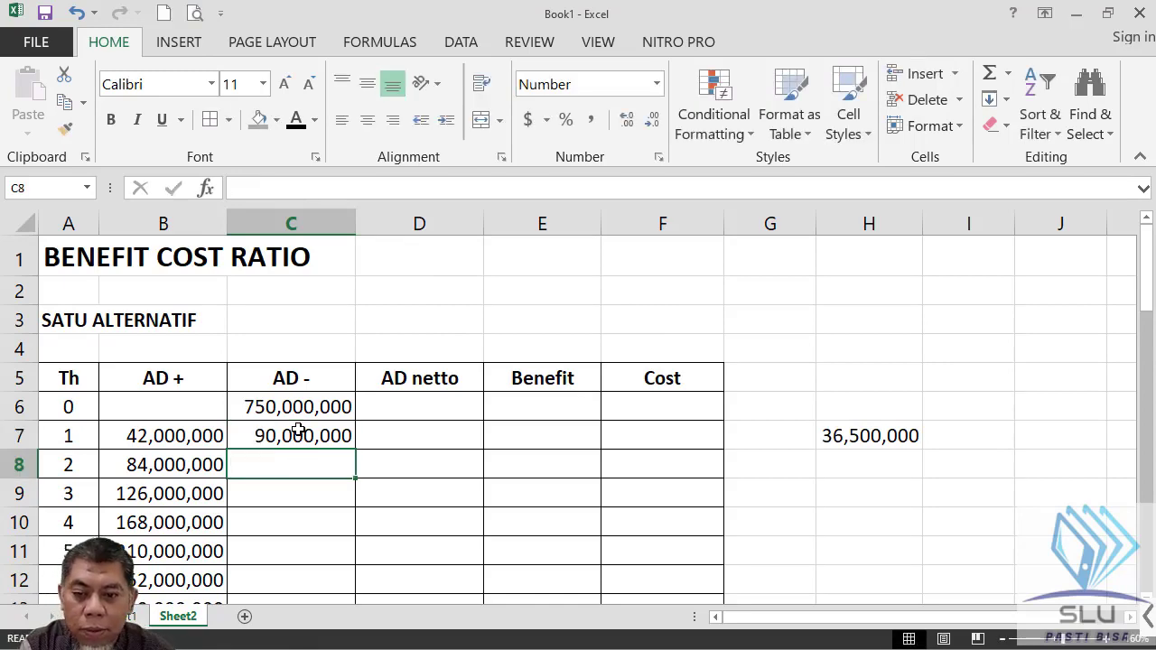
Check cost gradient G2 on the PowerPoint slide and enter =C7+5.5E6 as the year 2 AD - formula in cell C8 in Excel.
{"action": "key", "text": "alt+Tab"}
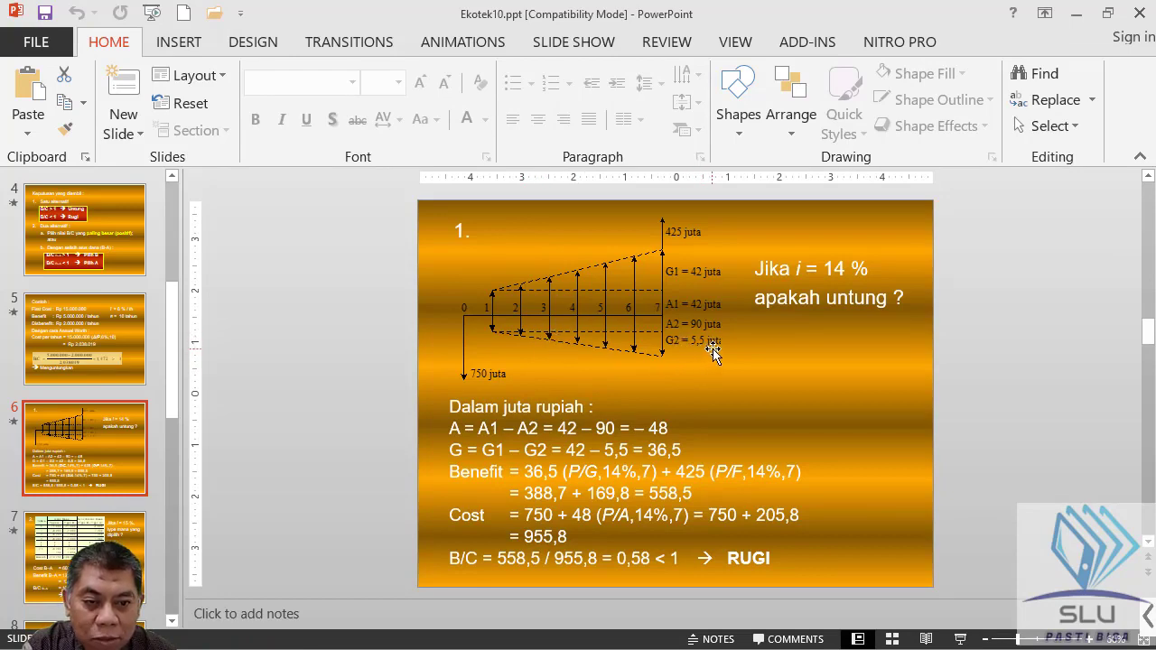
{"action": "key", "text": "alt+Tab"}
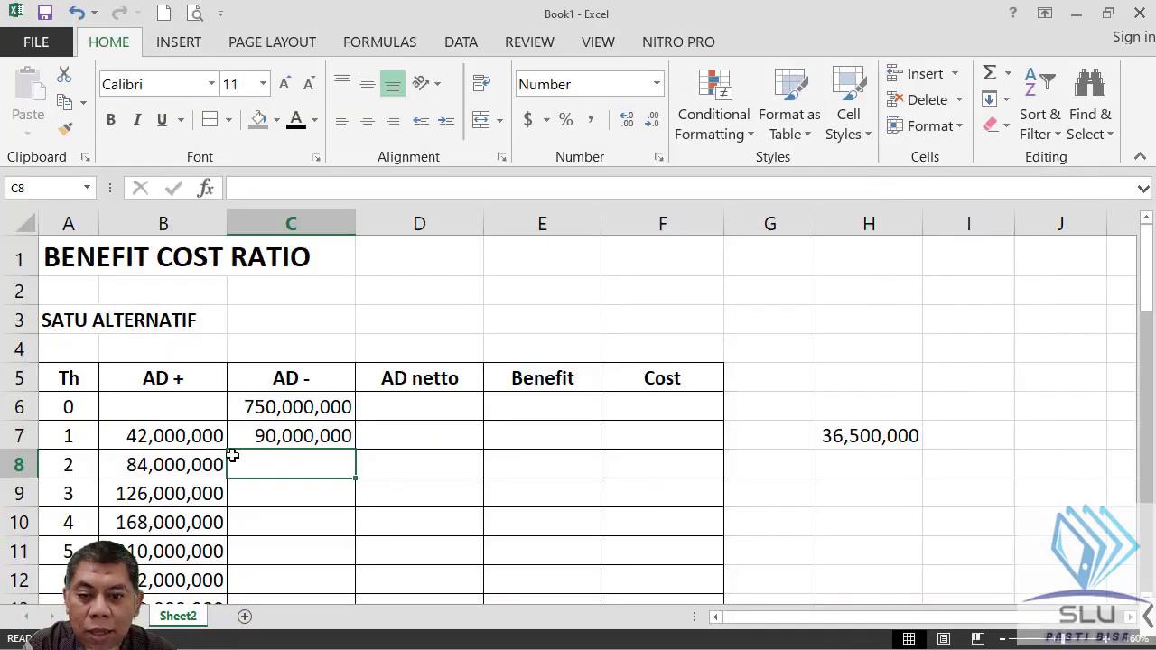
{"action": "type", "text": "="}
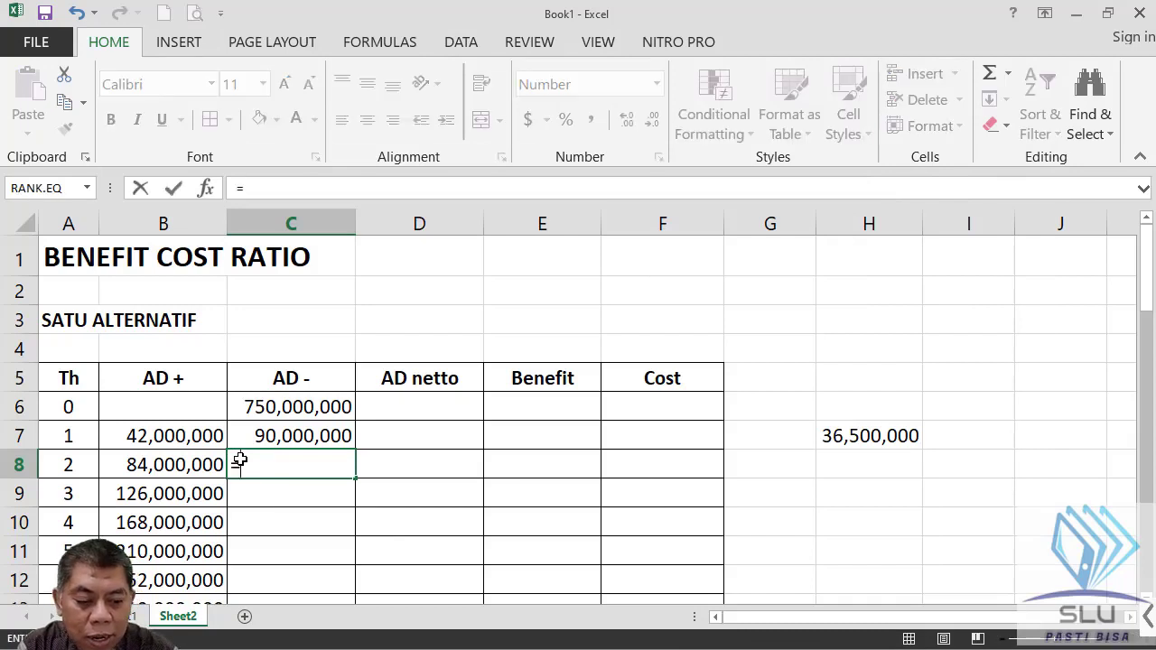
{"action": "key", "text": "Up"}
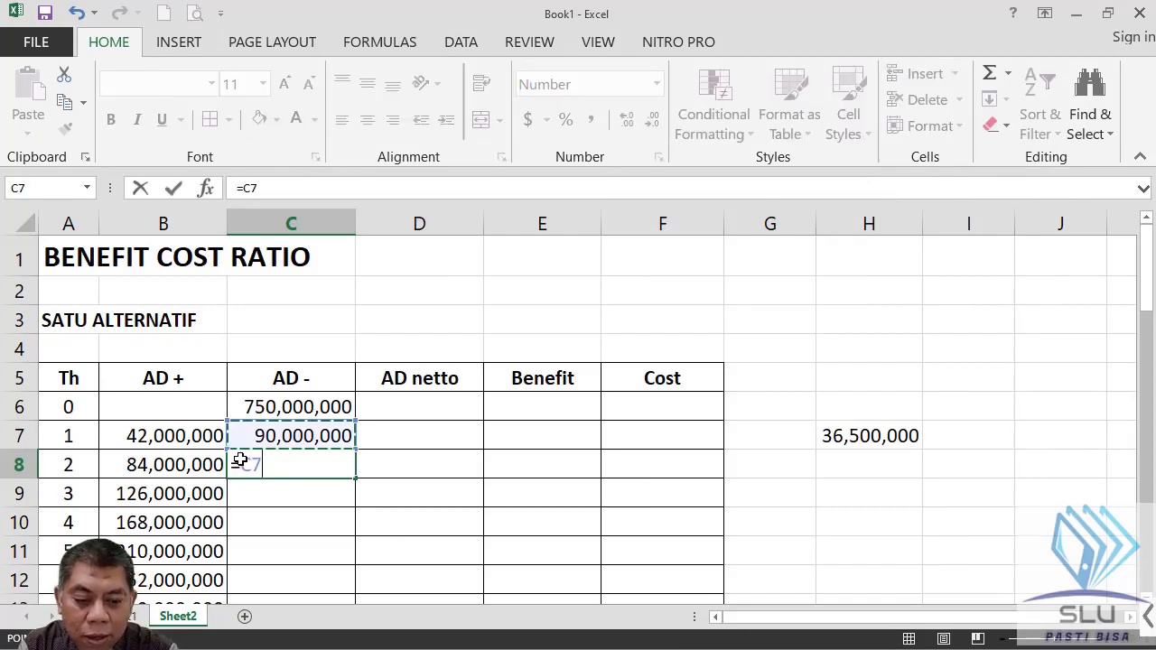
{"action": "type", "text": "+5,"}
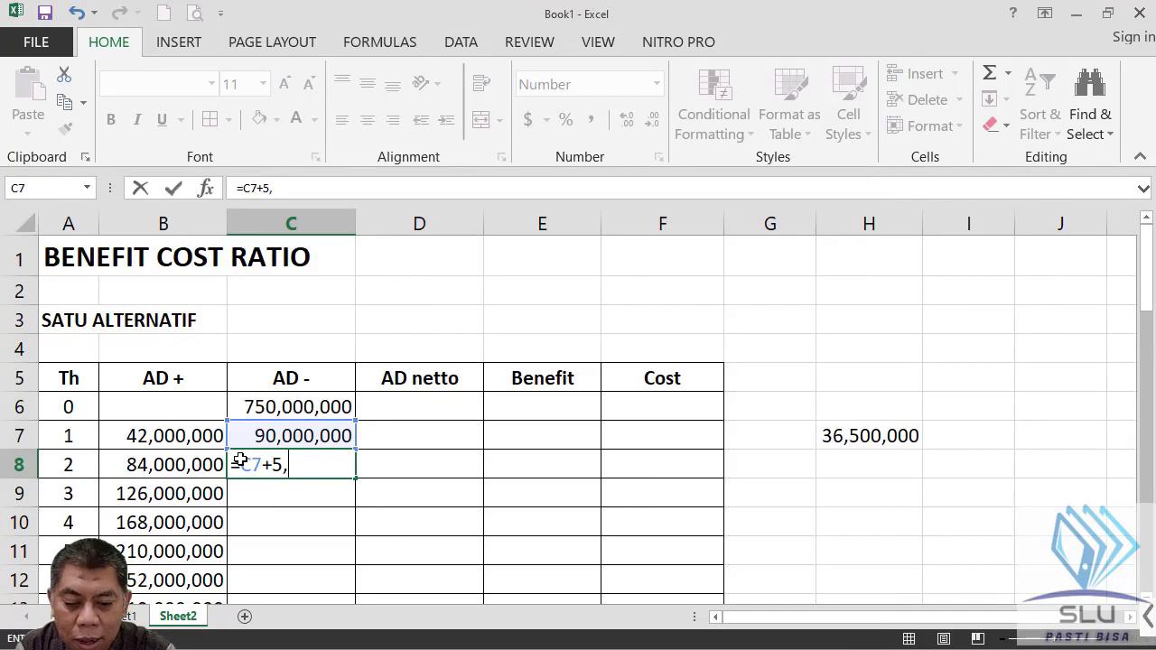
{"action": "type", "text": "5"}
{"action": "key", "text": "BackSpace"}
{"action": "key", "text": "BackSpace"}
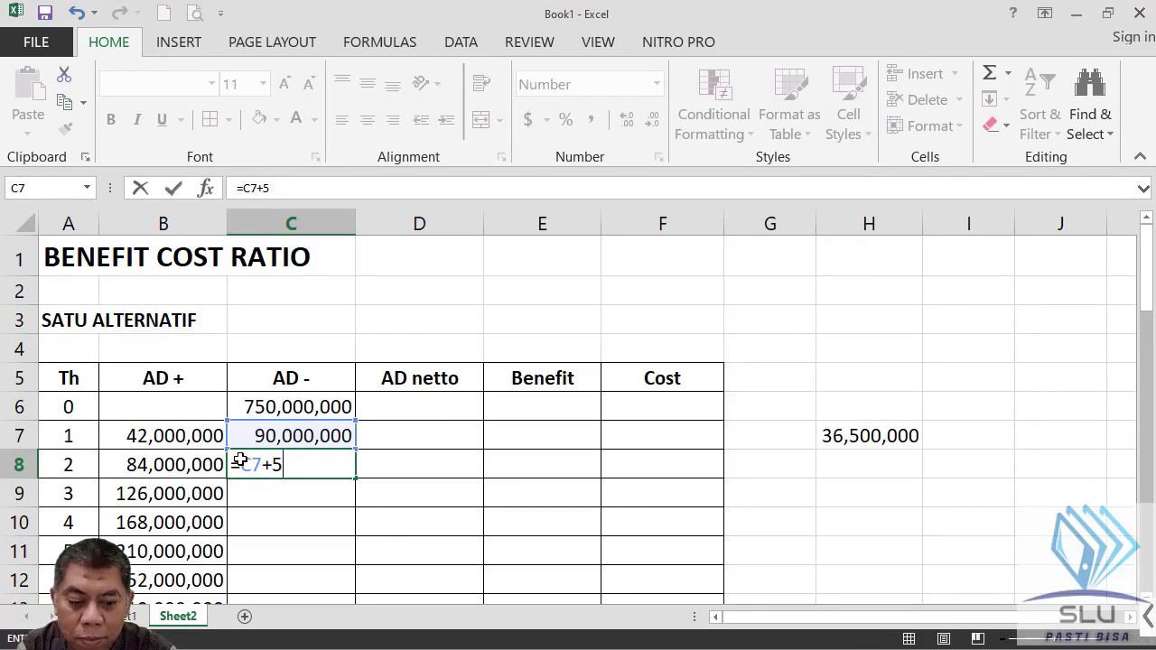
{"action": "type", "text": ".5E"}
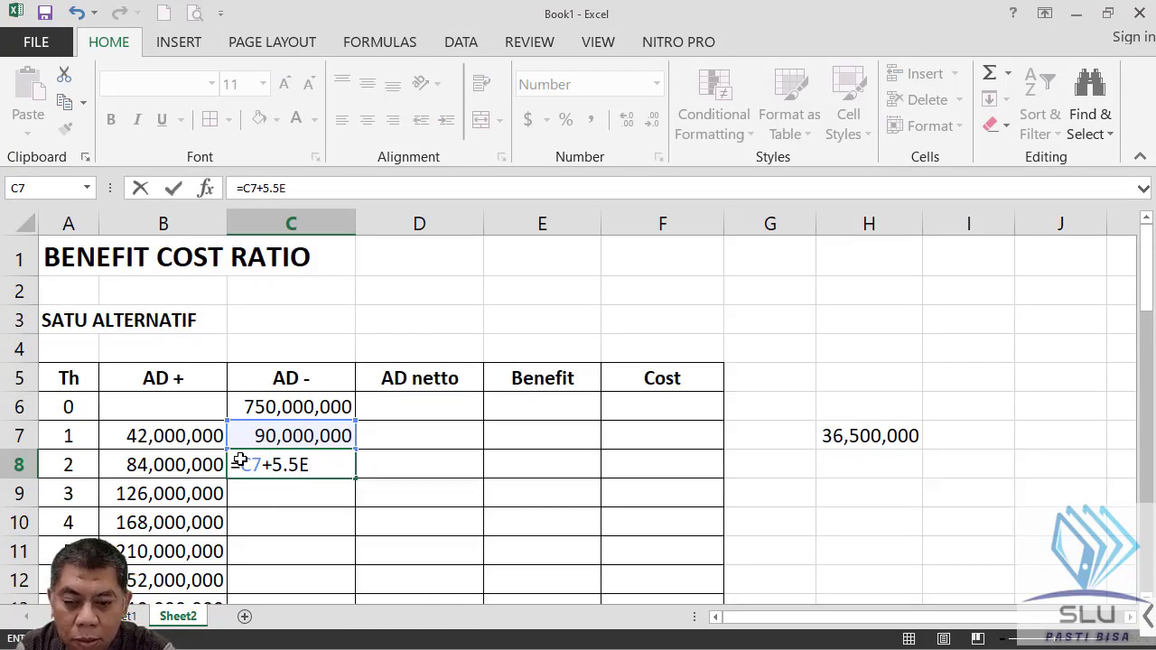
{"action": "type", "text": "6"}
{"action": "key", "text": "Return"}
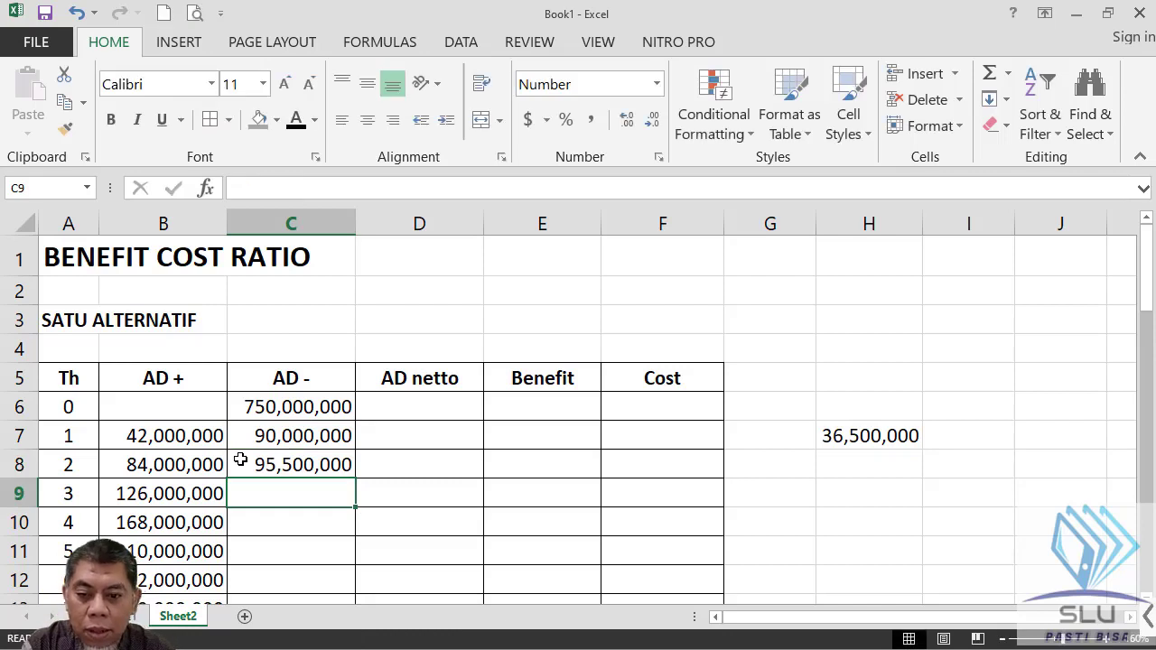
Fill the year 2 AD - formula from C8 down through year 7 in C13 and compare the column with the PowerPoint slide's diagram.
{"action": "left_click", "coordinate": [302, 466]}
{"action": "scroll", "coordinate": [358, 337], "scroll_direction": "down", "scroll_amount": 2}
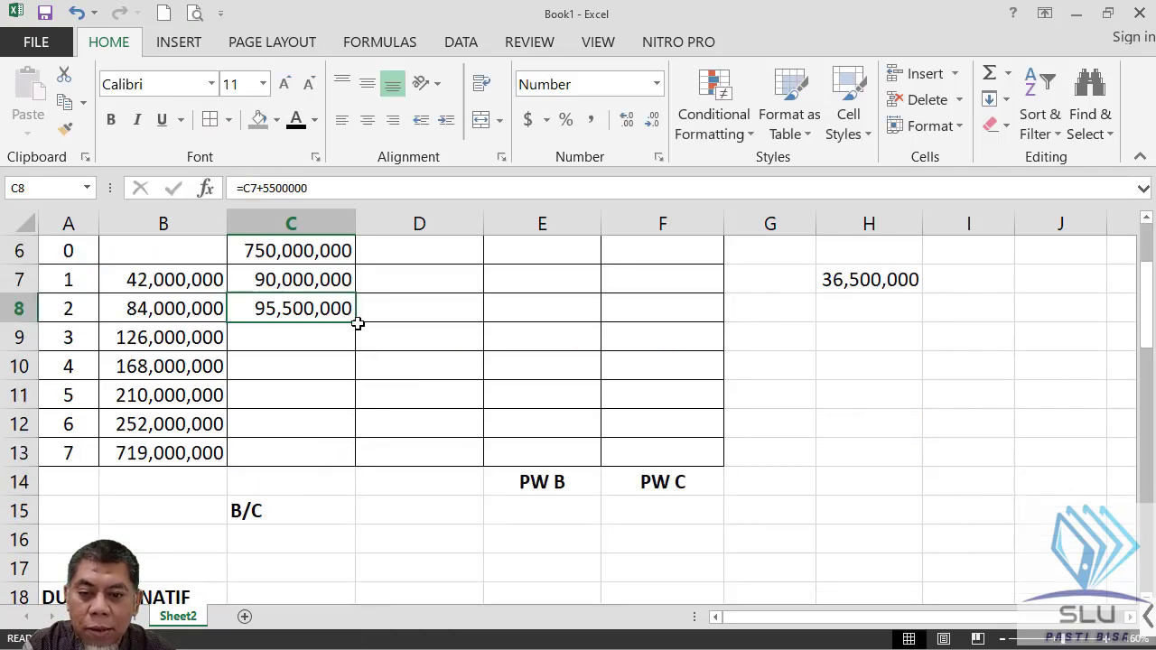
{"action": "left_click_drag", "start_coordinate": [359, 323], "coordinate": [337, 464]}
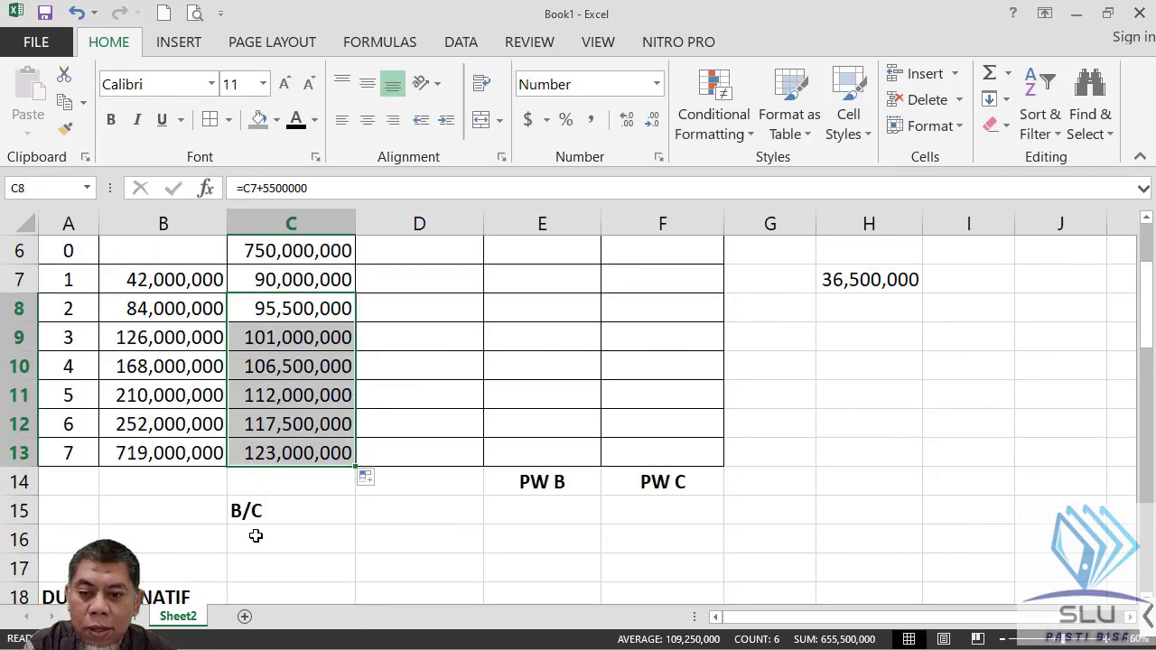
{"action": "key", "text": "alt+Tab"}
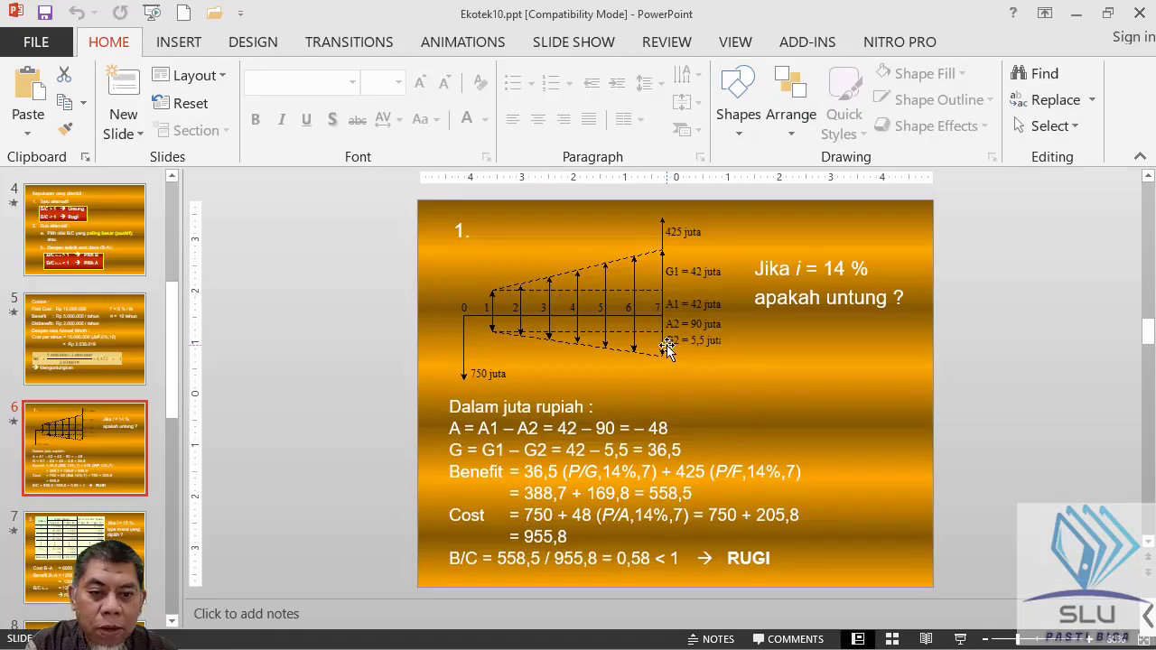
{"action": "key", "text": "alt+Tab"}
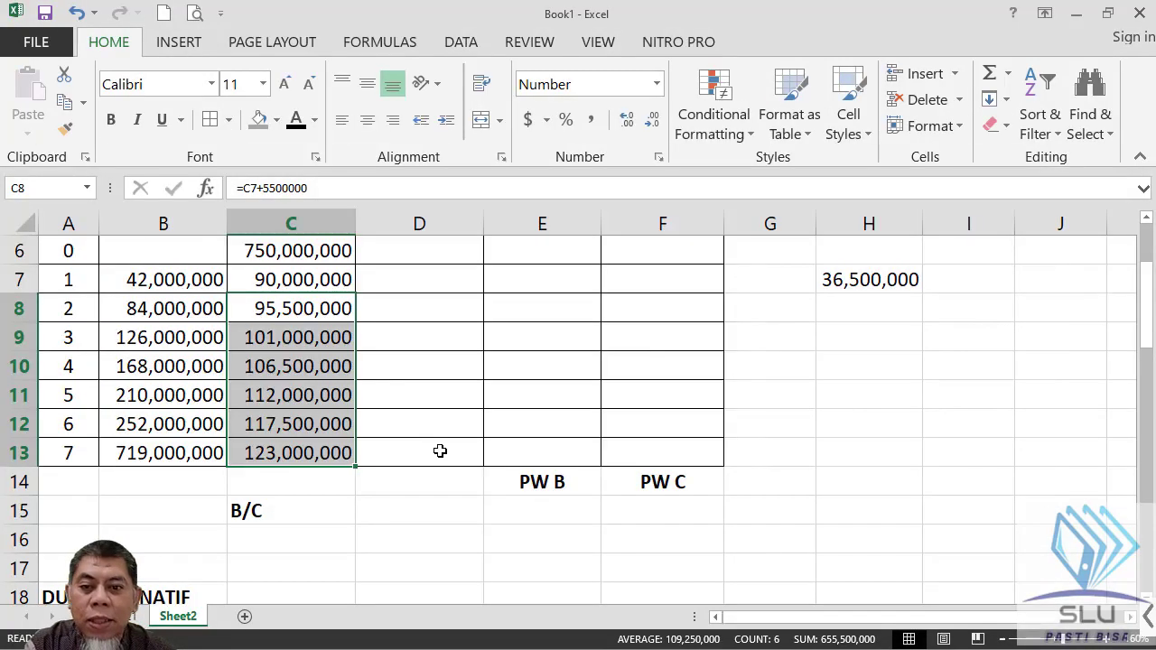
Check the cash flow diagram on the PowerPoint slide and enter =B6-C6 as the year 0 AD netto formula in cell D6 in Excel.
{"action": "scroll", "coordinate": [439, 433], "scroll_direction": "up", "scroll_amount": 2}
{"action": "left_click", "coordinate": [433, 406]}
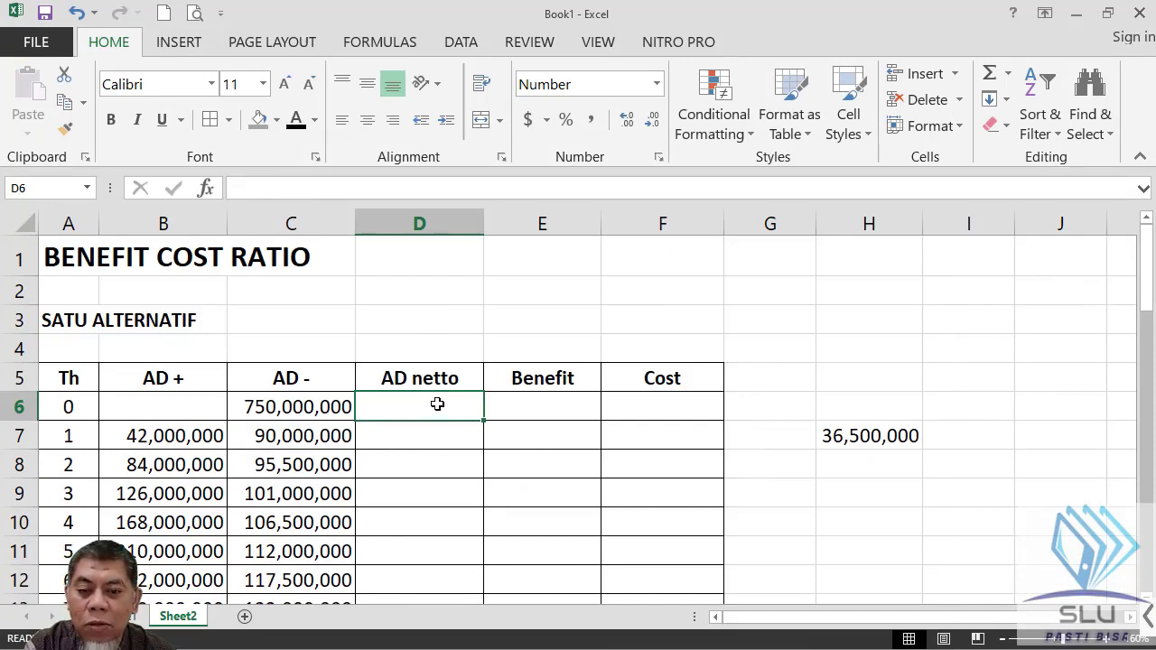
{"action": "key", "text": "alt+Tab"}
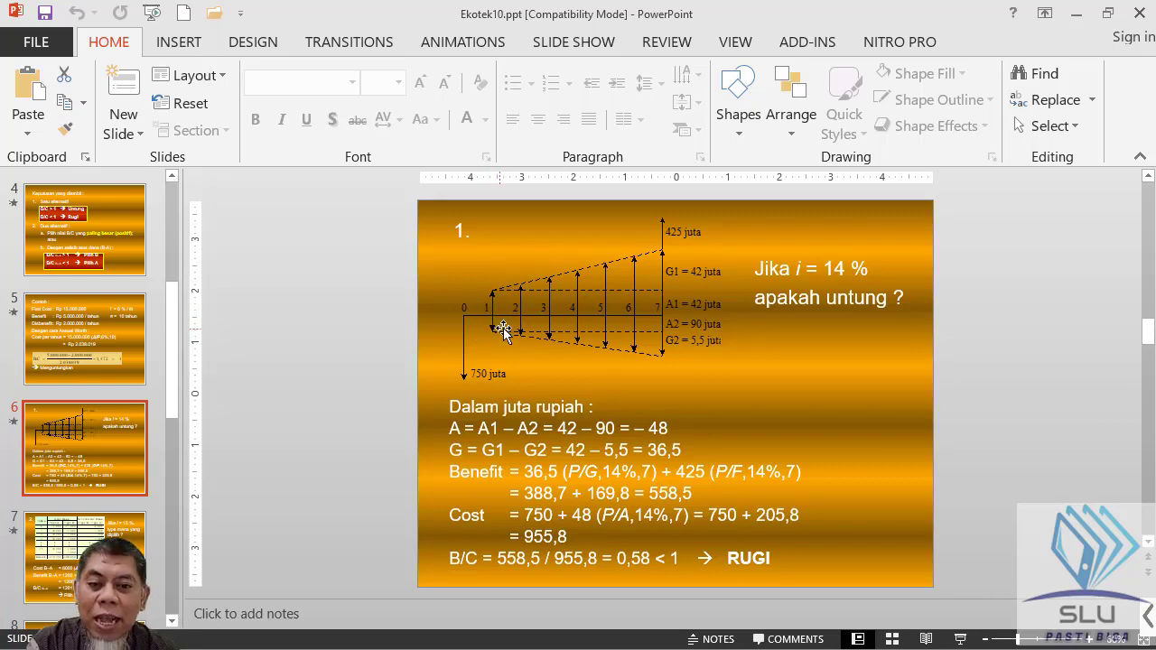
{"action": "key", "text": "alt+Tab"}
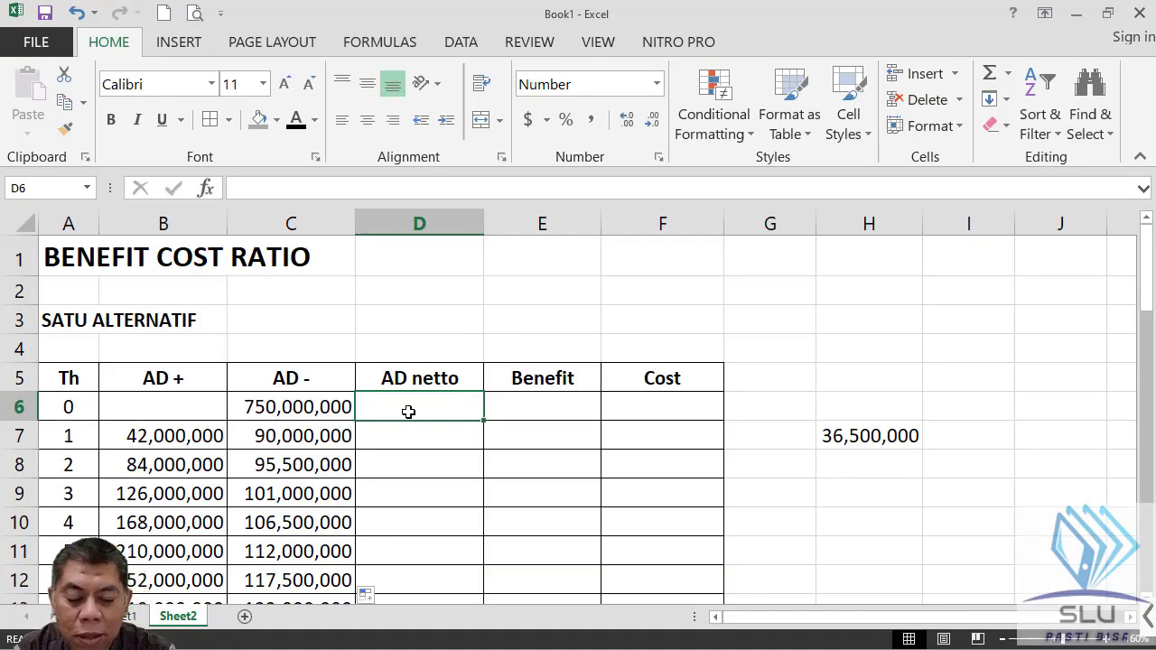
{"action": "type", "text": "="}
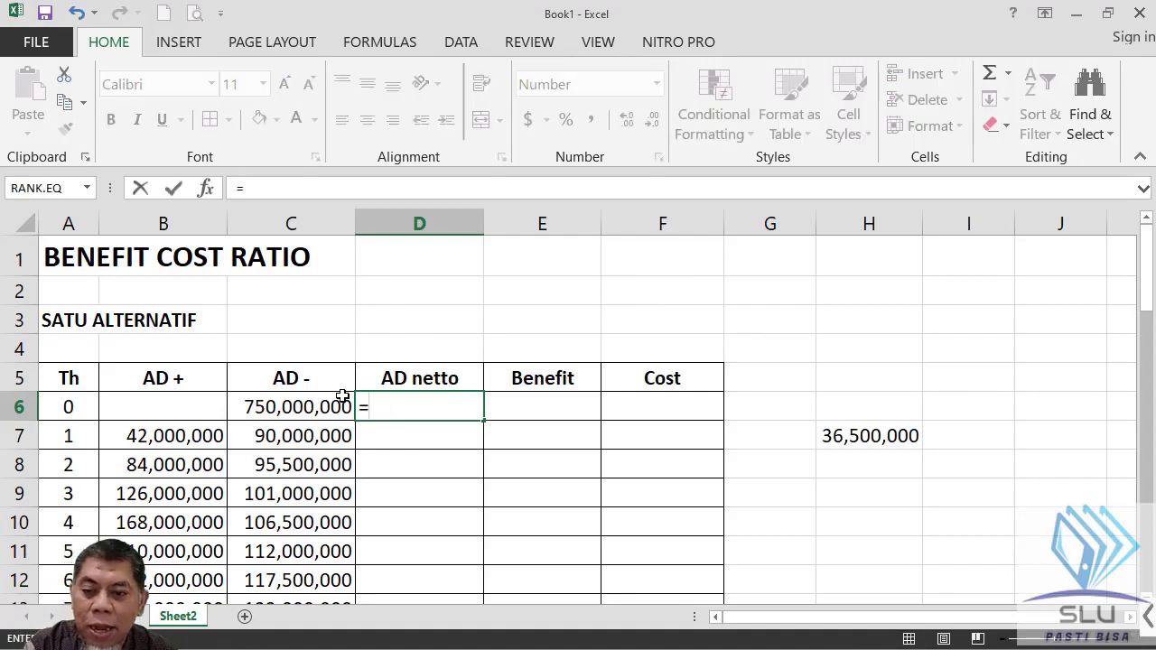
{"action": "left_click", "coordinate": [175, 401]}
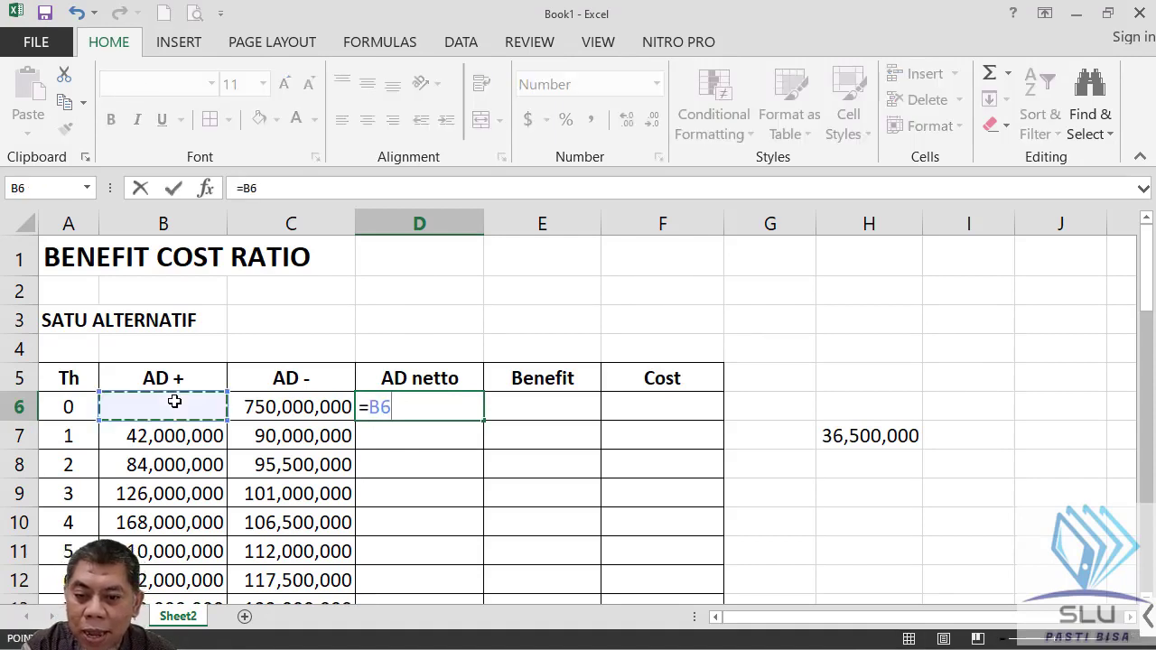
{"action": "type", "text": "-"}
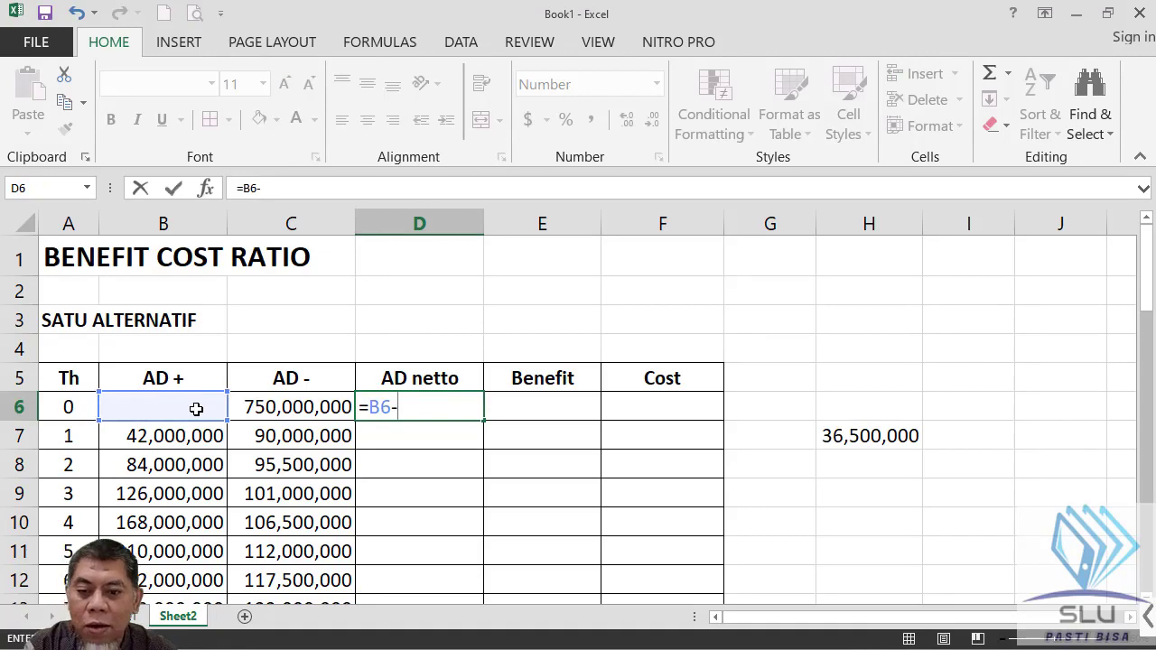
{"action": "left_click", "coordinate": [247, 406]}
{"action": "key", "text": "Return"}
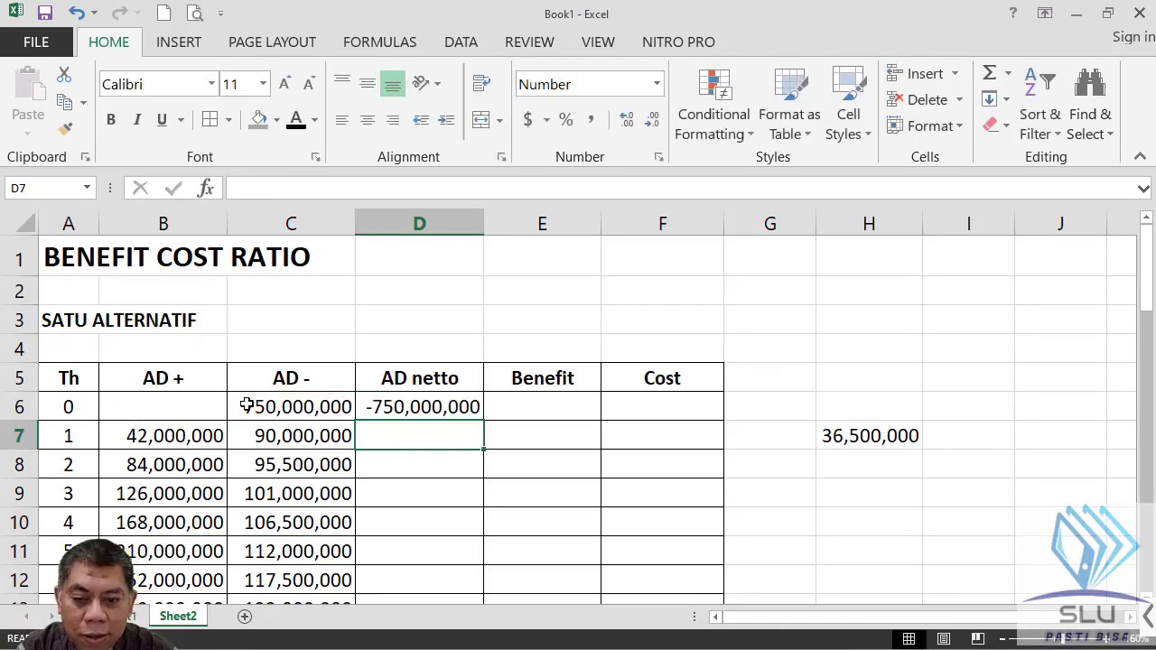
Fill the AD netto formula from D6 down through year 7 in D13.
{"action": "left_click", "coordinate": [443, 401]}
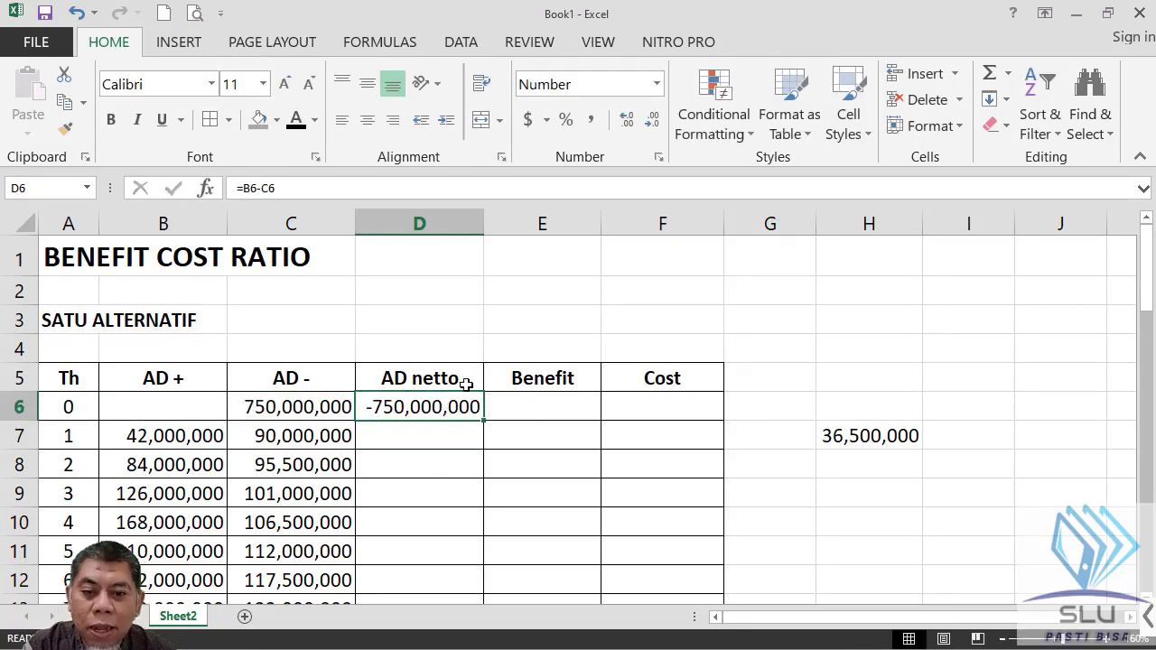
{"action": "scroll", "coordinate": [479, 361], "scroll_direction": "down", "scroll_amount": 3}
{"action": "scroll", "coordinate": [503, 298], "scroll_direction": "up", "scroll_amount": 2}
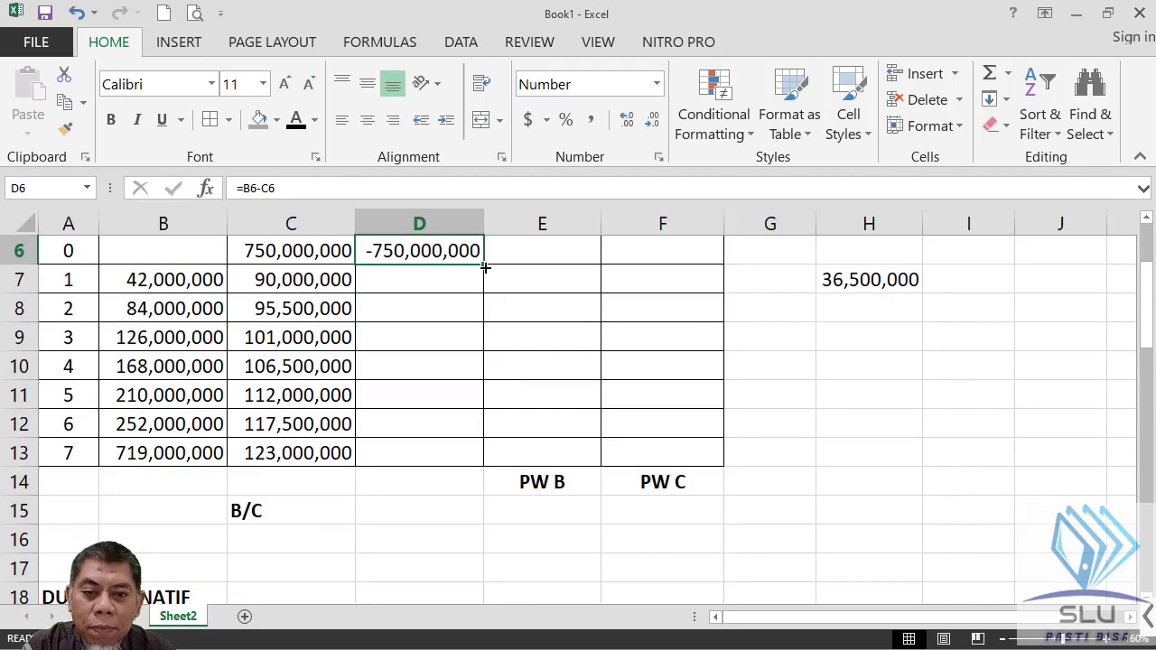
{"action": "left_click_drag", "start_coordinate": [485, 268], "coordinate": [485, 468]}
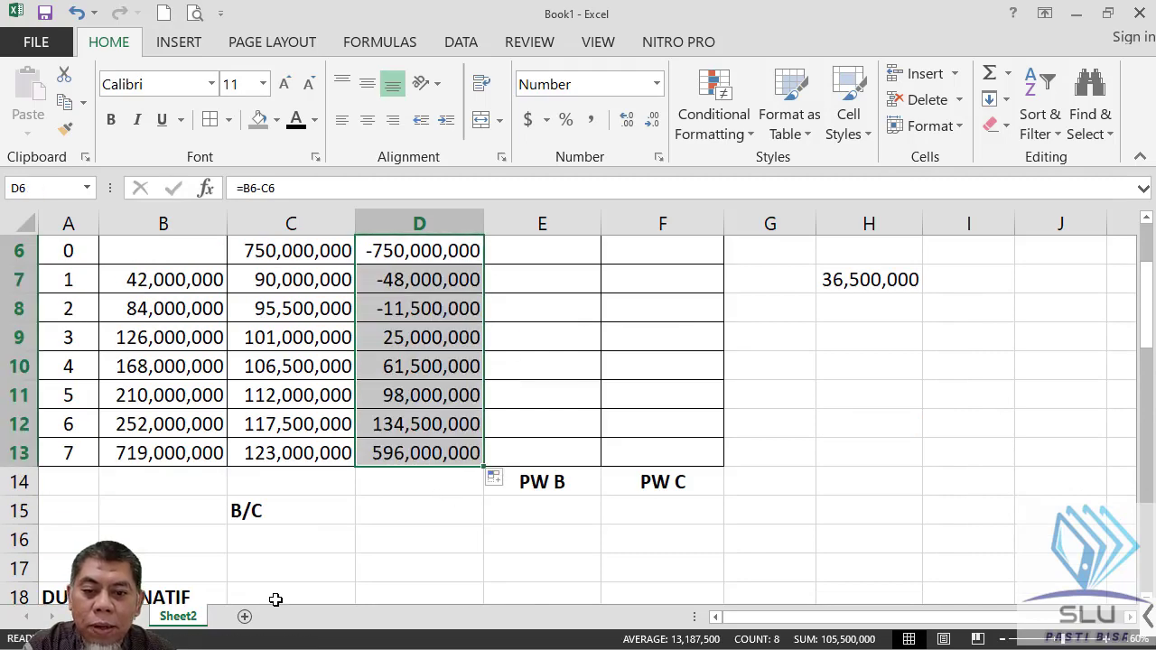
Review the AD netto values in column D year by year to tell negative net flows from positive ones.
{"action": "scroll", "coordinate": [470, 567], "scroll_direction": "up", "scroll_amount": 2}
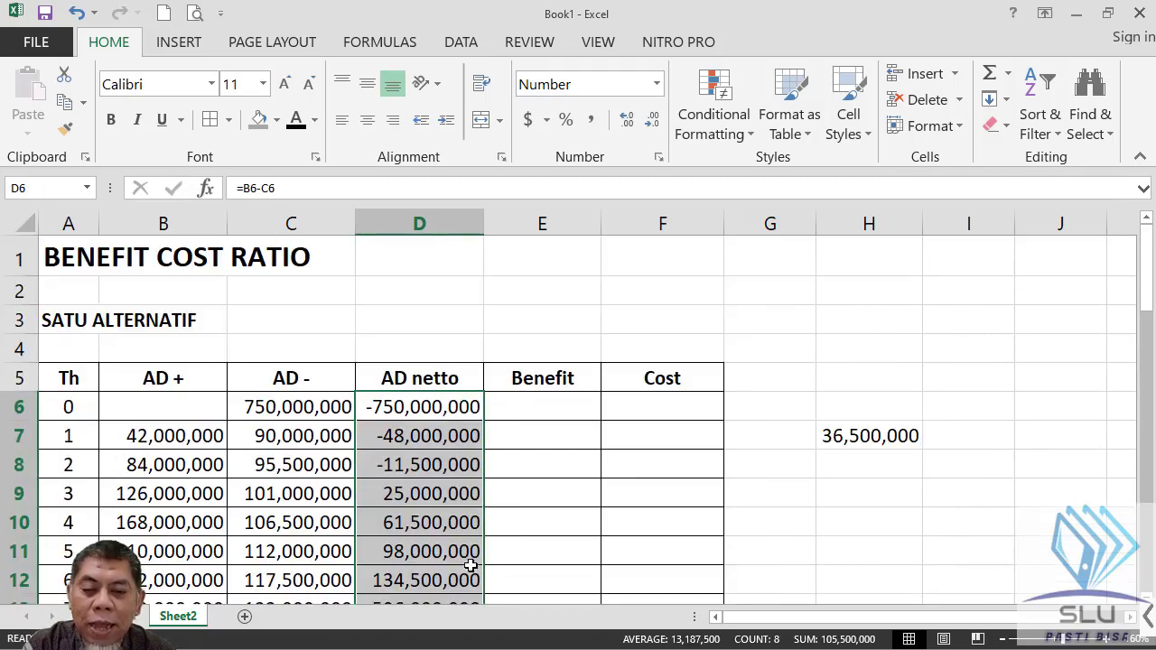
{"action": "left_click", "coordinate": [452, 407]}
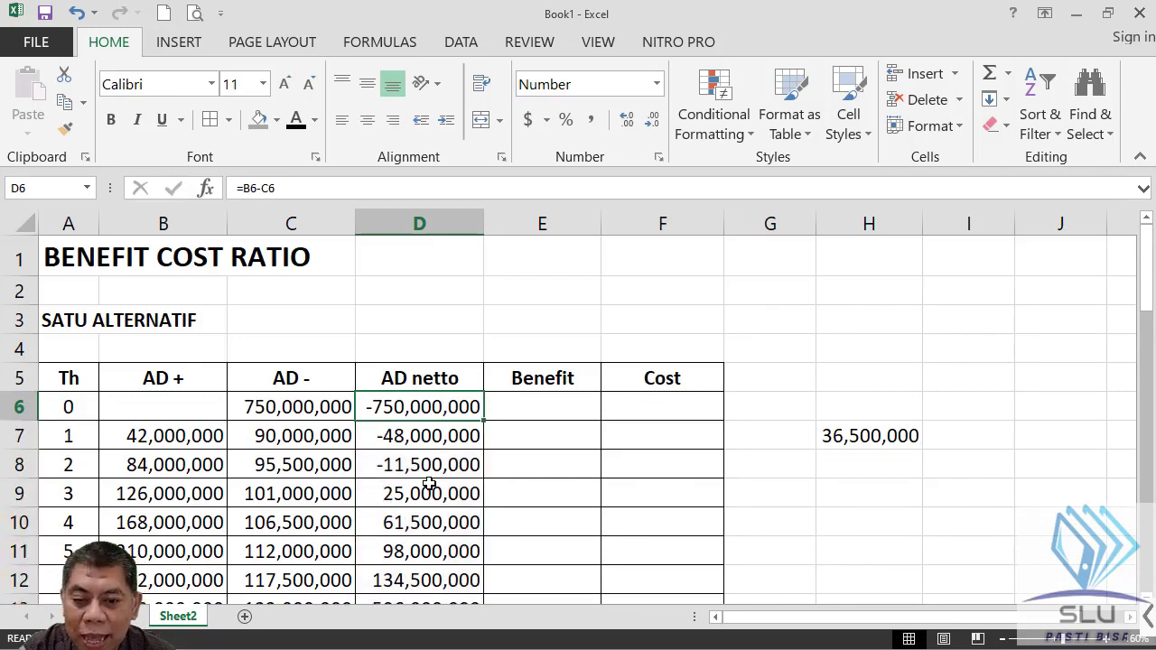
{"action": "left_click", "coordinate": [403, 435]}
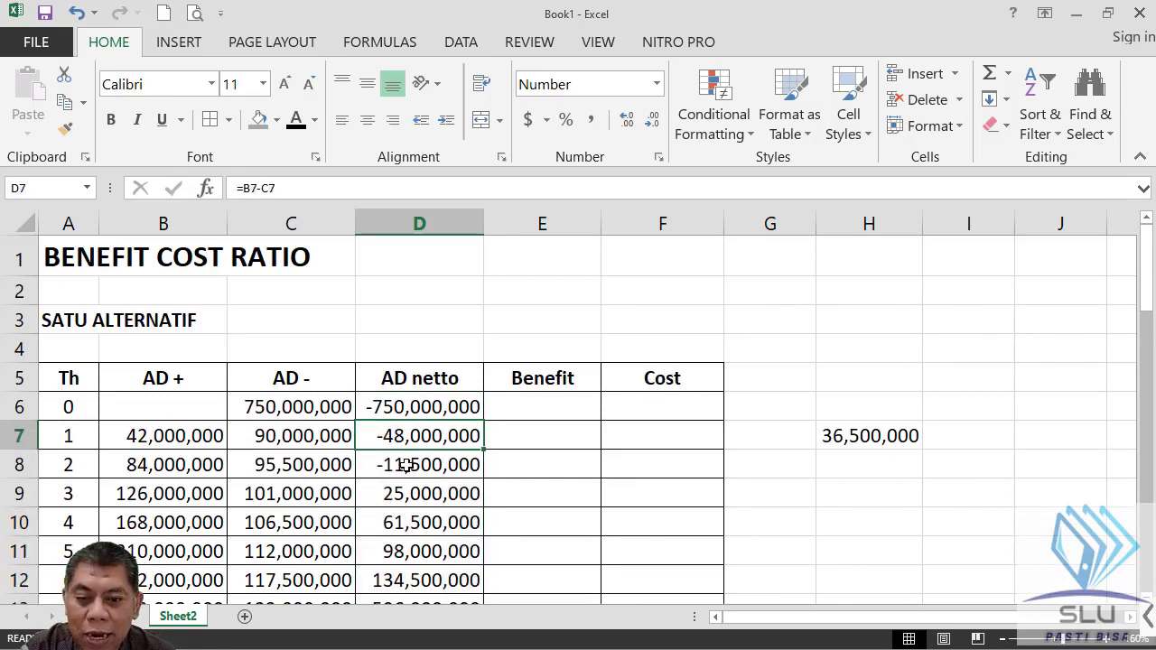
{"action": "left_click", "coordinate": [407, 464]}
{"action": "left_click", "coordinate": [394, 408]}
{"action": "left_click", "coordinate": [397, 436]}
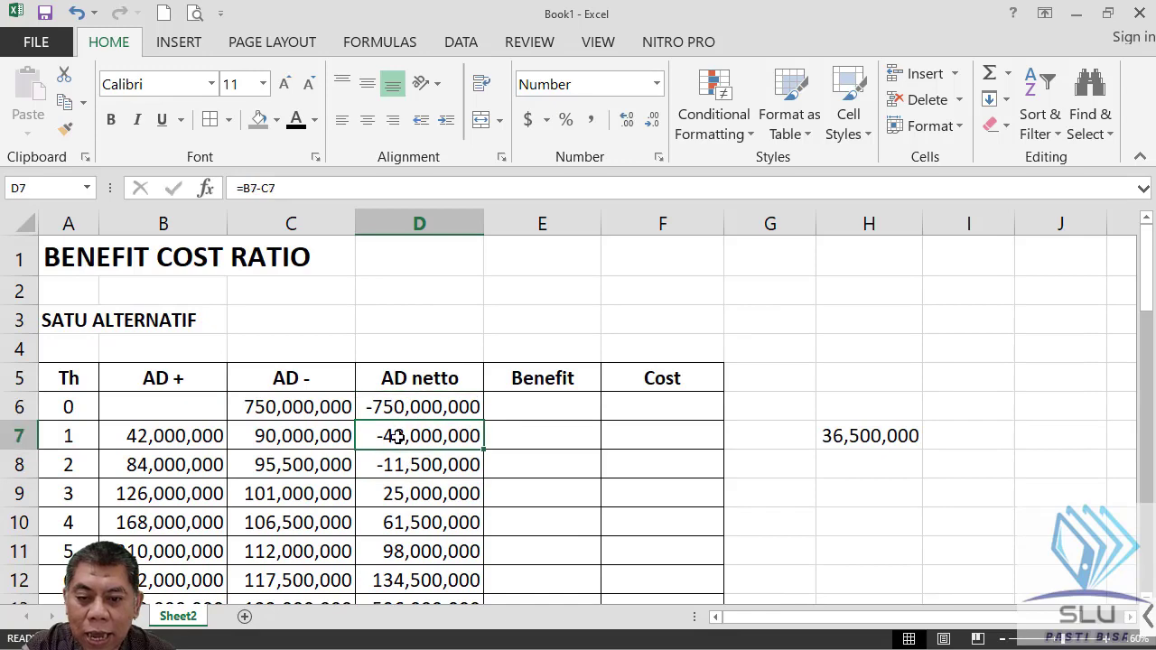
{"action": "left_click", "coordinate": [398, 464]}
{"action": "left_click", "coordinate": [407, 494]}
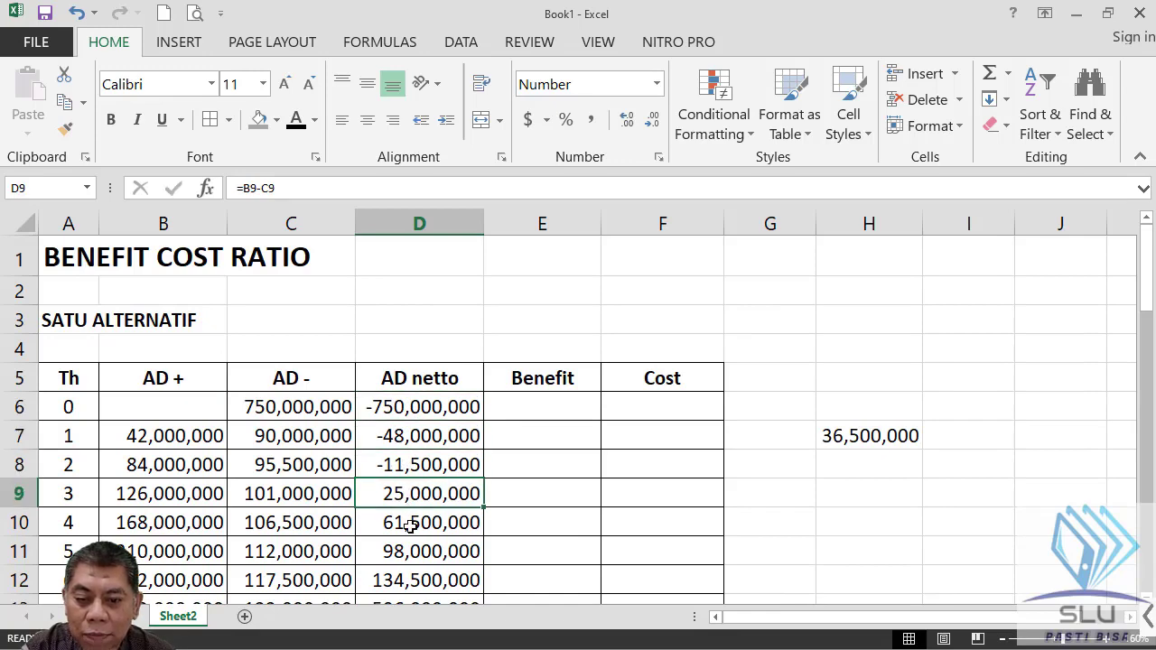
{"action": "left_click", "coordinate": [410, 524]}
{"action": "left_click", "coordinate": [411, 546]}
{"action": "scroll", "coordinate": [420, 514], "scroll_direction": "down", "scroll_amount": 2}
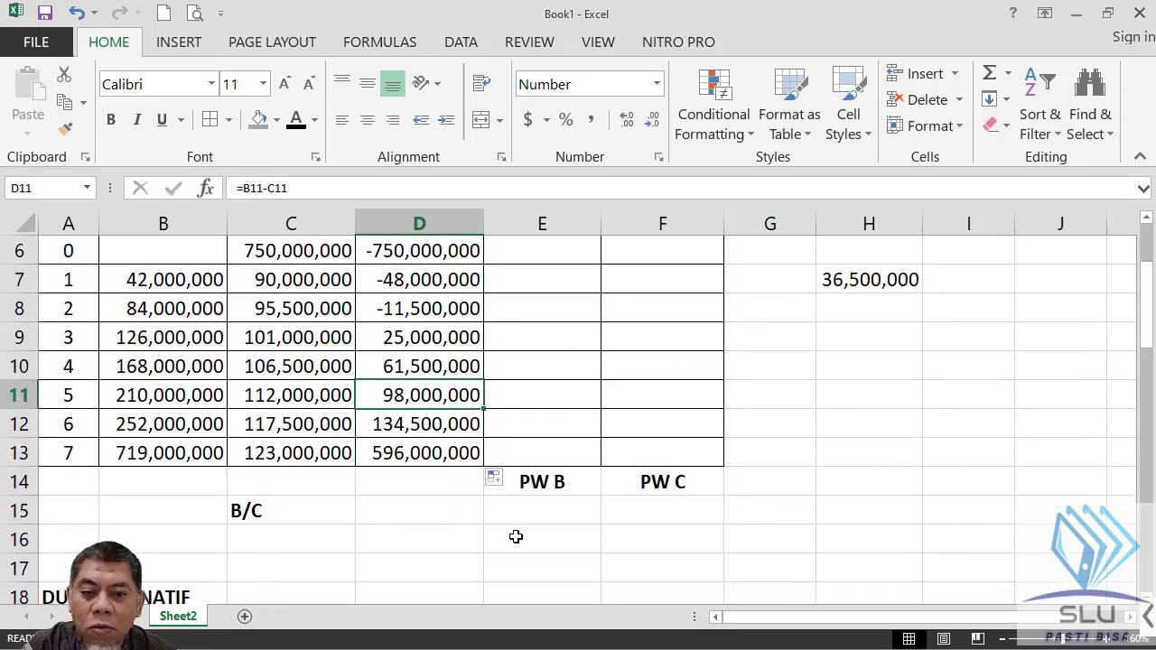
{"action": "scroll", "coordinate": [537, 428], "scroll_direction": "up", "scroll_amount": 2}
Enter =D6 as the year 0 Cost in cell F6 and fill it down through year 2 in F8.
{"action": "left_click", "coordinate": [540, 413]}
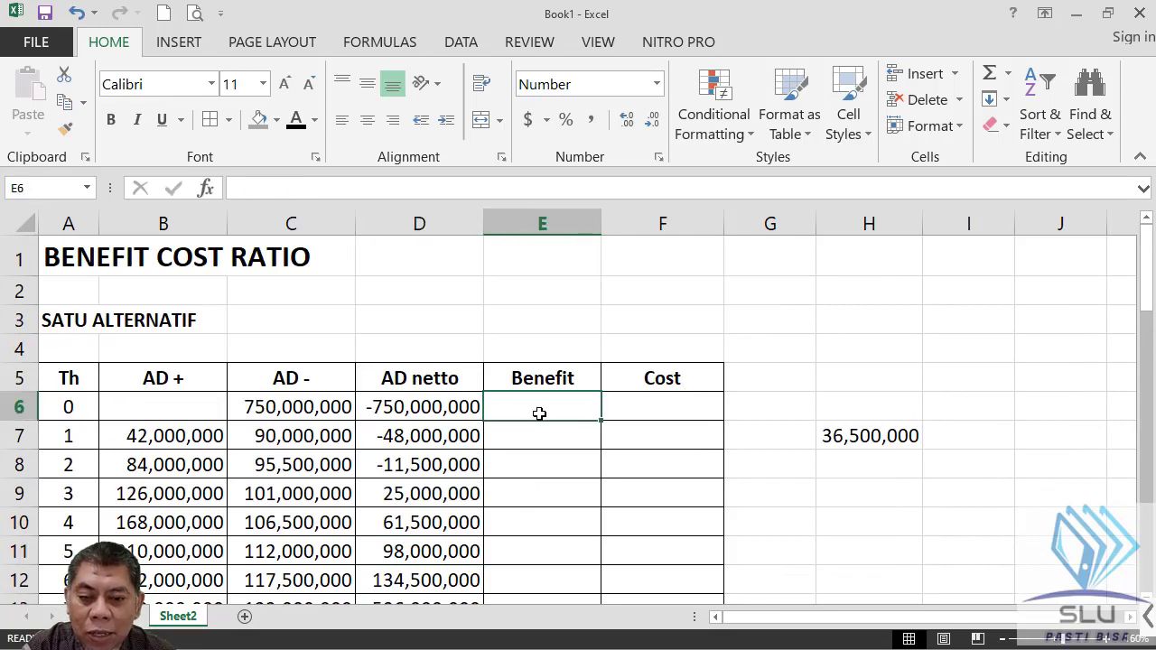
{"action": "left_click", "coordinate": [422, 408]}
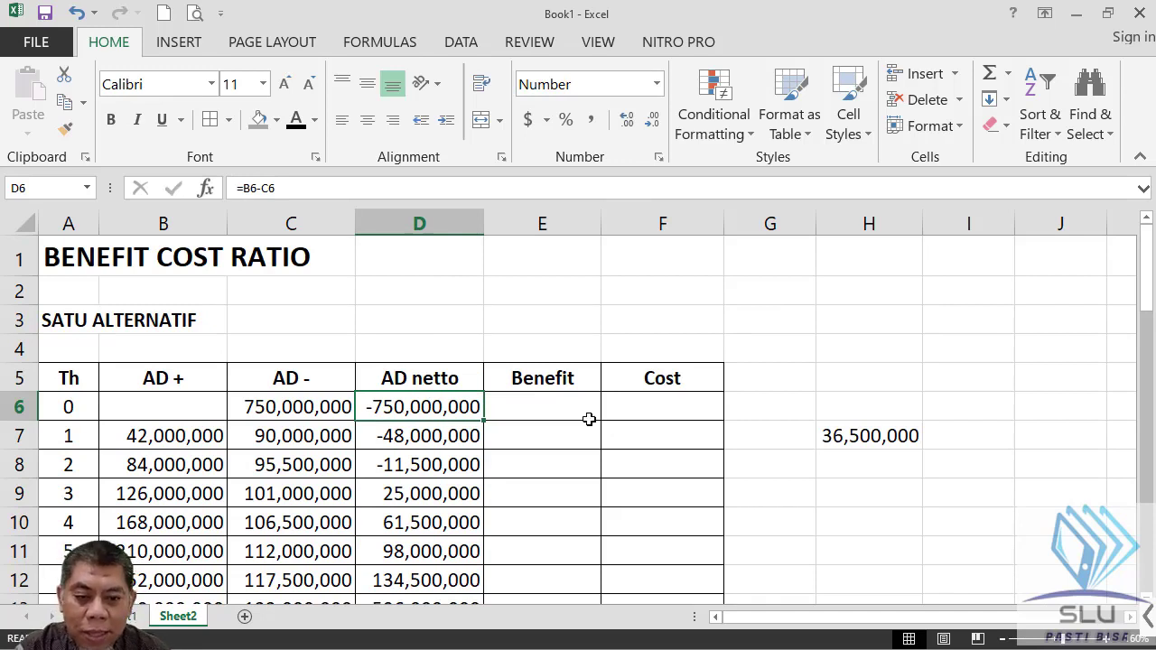
{"action": "left_click", "coordinate": [647, 416]}
{"action": "type", "text": "="}
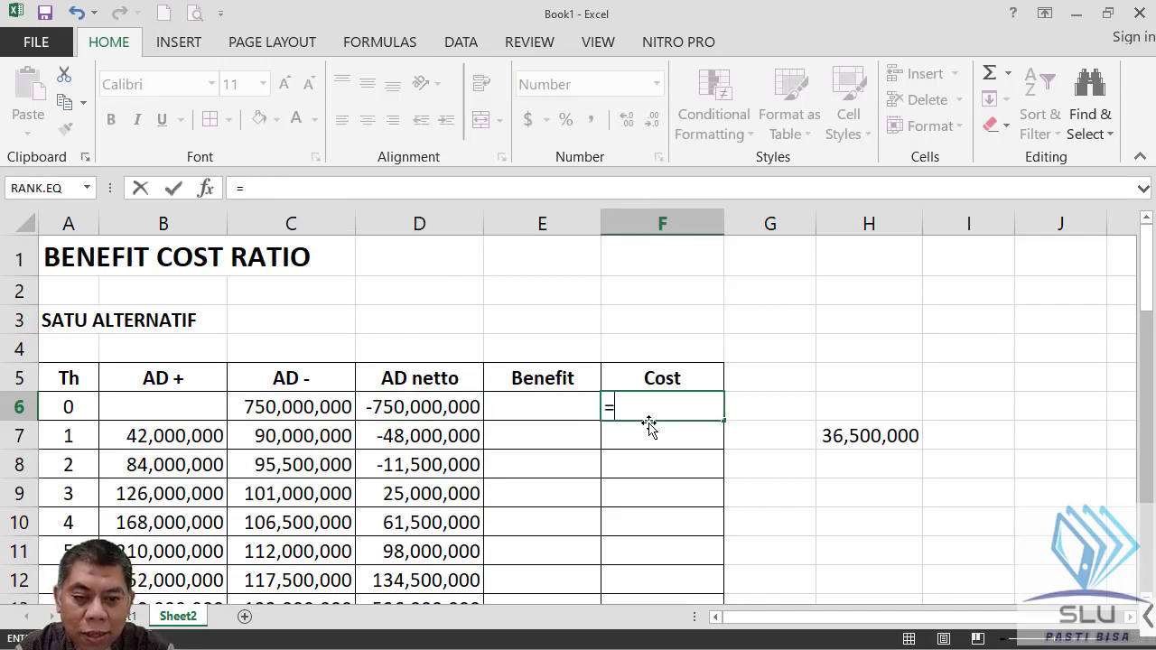
{"action": "left_click", "coordinate": [452, 408]}
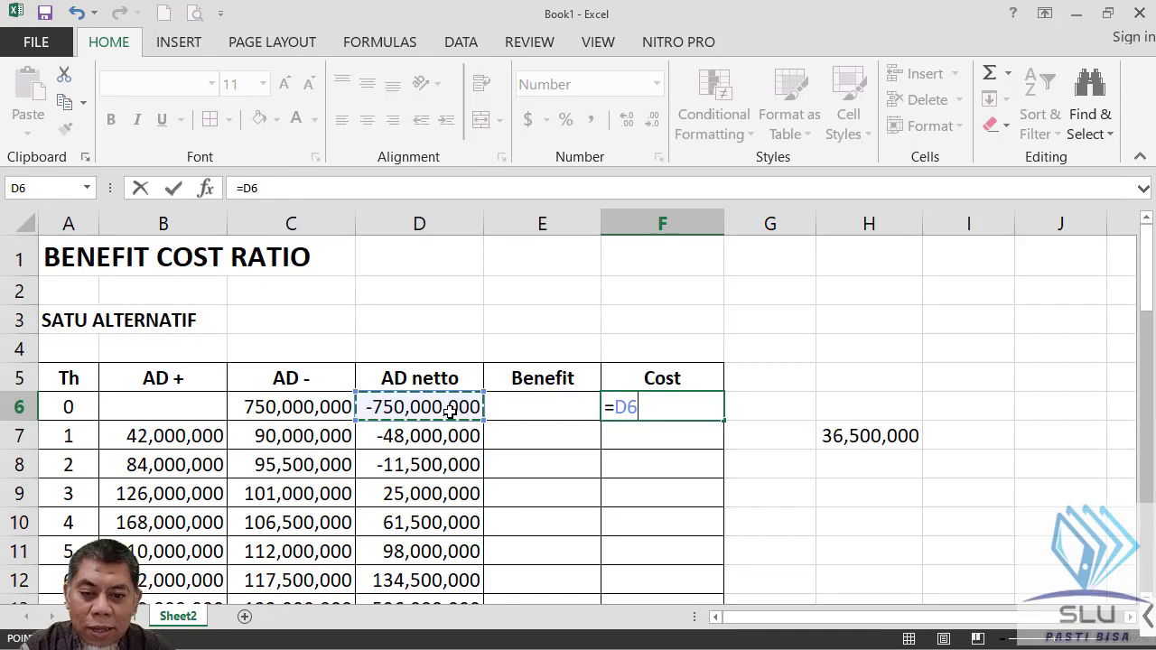
{"action": "key", "text": "Return"}
{"action": "left_click", "coordinate": [649, 404]}
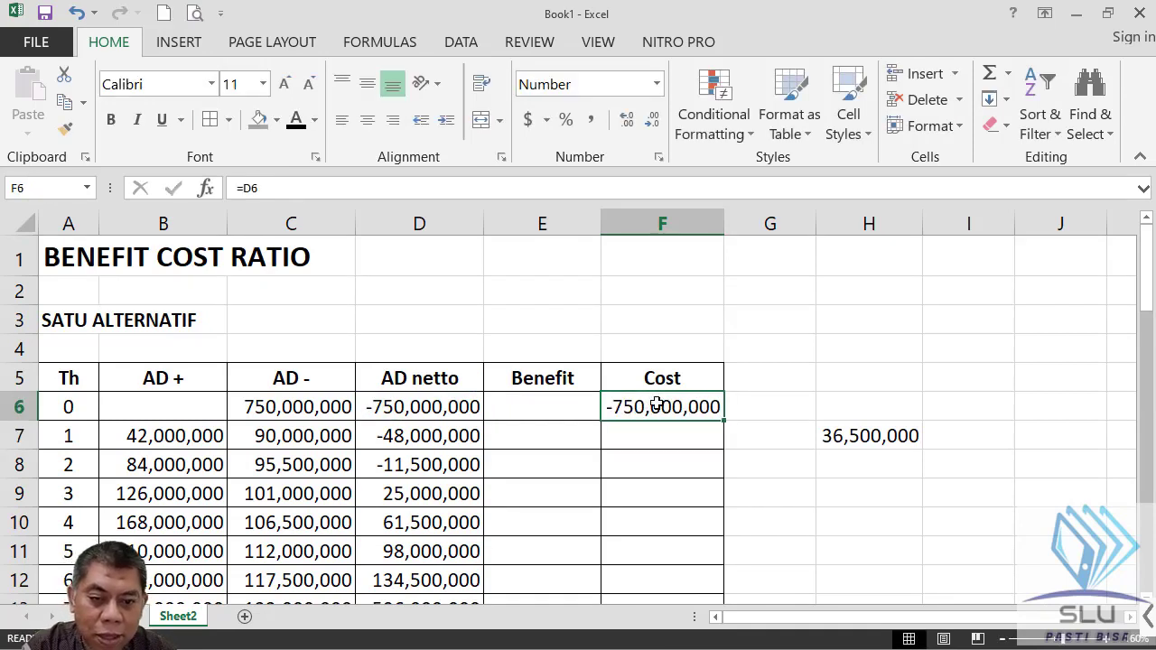
{"action": "left_click_drag", "start_coordinate": [723, 421], "coordinate": [733, 480]}
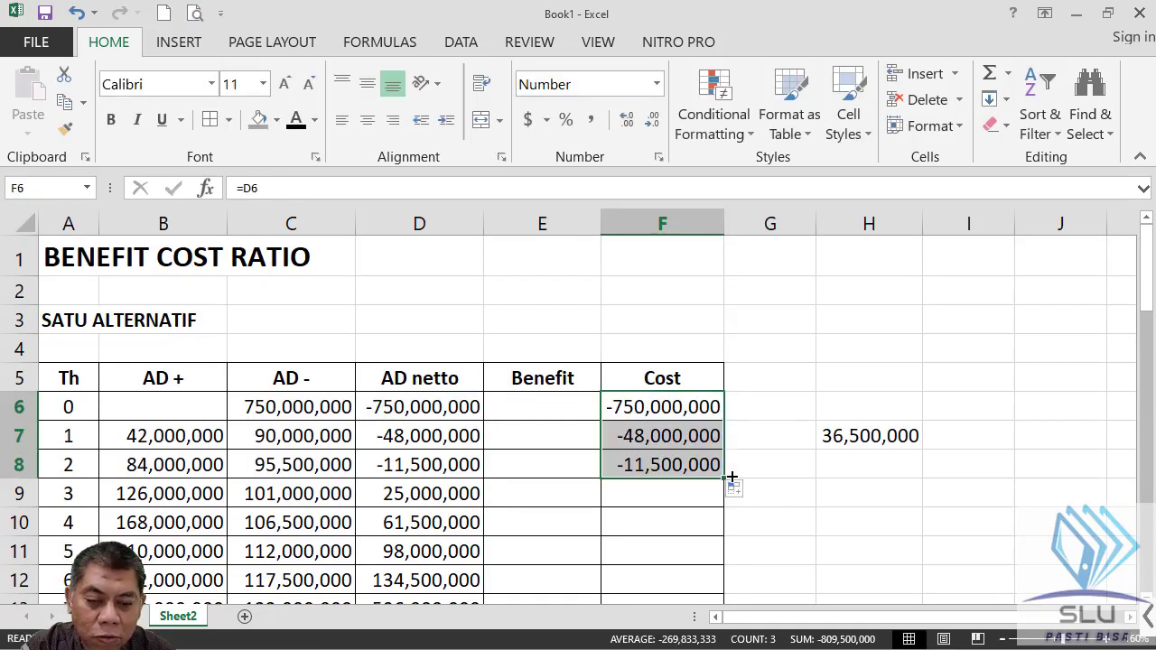
Enter =D9 as the year 3 Benefit in cell E9 and fill it down through year 7 in E13.
{"action": "left_click", "coordinate": [516, 495]}
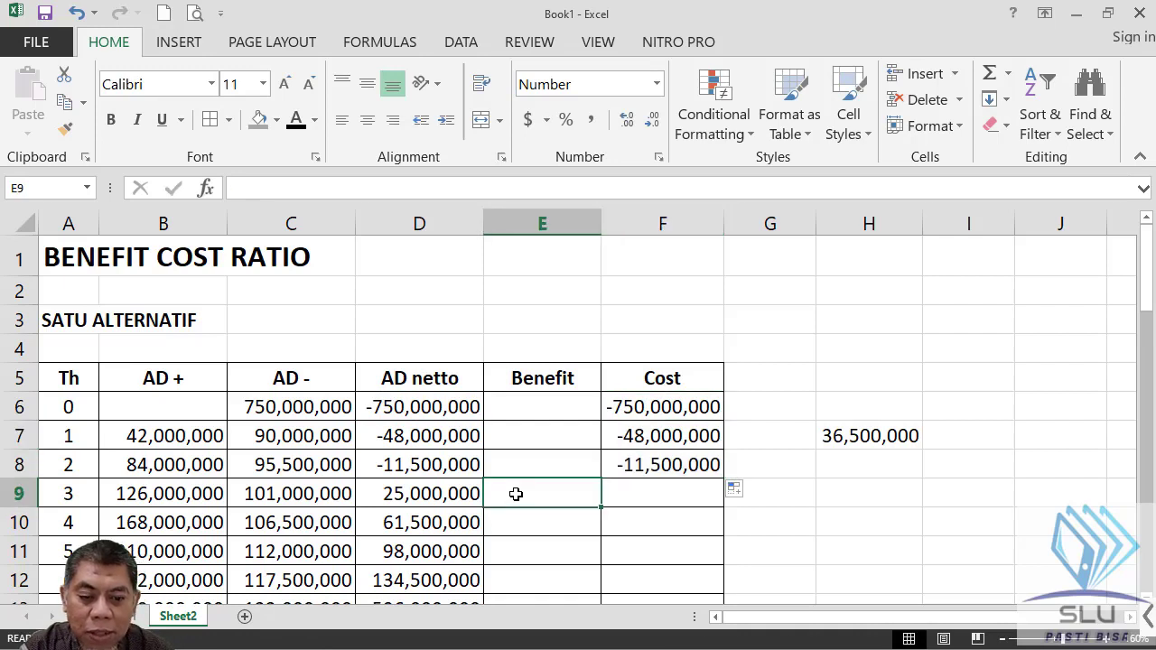
{"action": "type", "text": "="}
{"action": "left_click", "coordinate": [442, 490]}
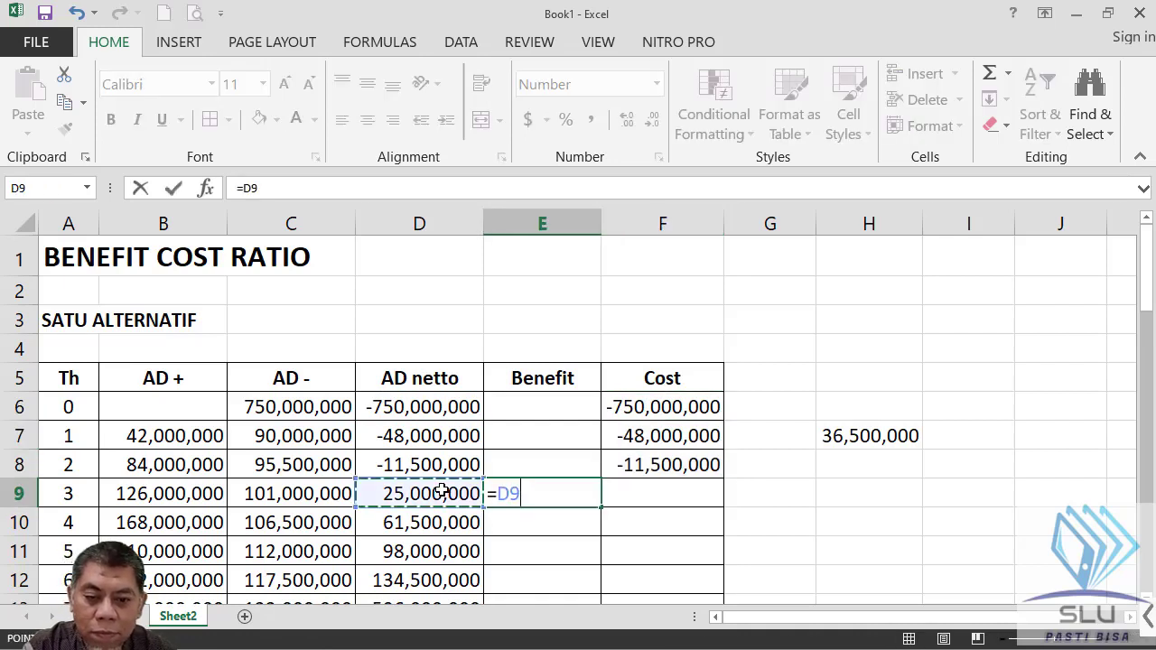
{"action": "key", "text": "Return"}
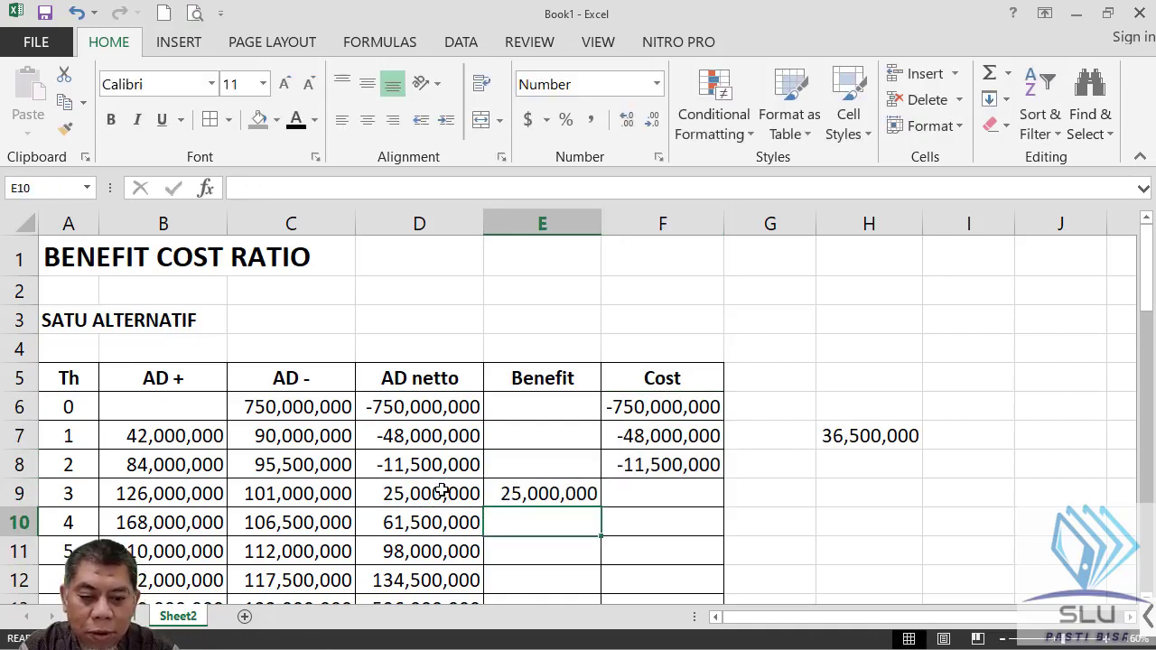
{"action": "left_click", "coordinate": [559, 492]}
{"action": "mouse_move", "coordinate": [600, 507]}
{"action": "left_mouse_down"}
{"action": "mouse_move", "coordinate": [600, 597]}
{"action": "mouse_move", "coordinate": [603, 496]}
{"action": "left_mouse_up"}
Enter 0 as the Benefit for years 0, 1 and 2 in cells E6 to E8.
{"action": "left_click", "coordinate": [555, 281]}
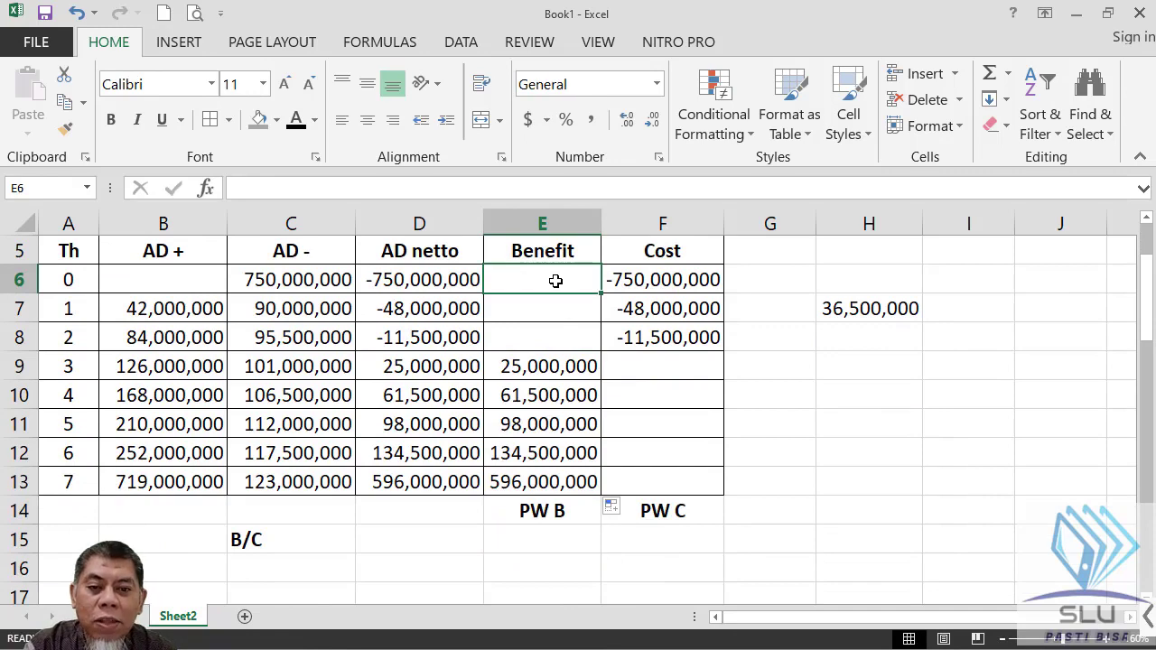
{"action": "type", "text": "0"}
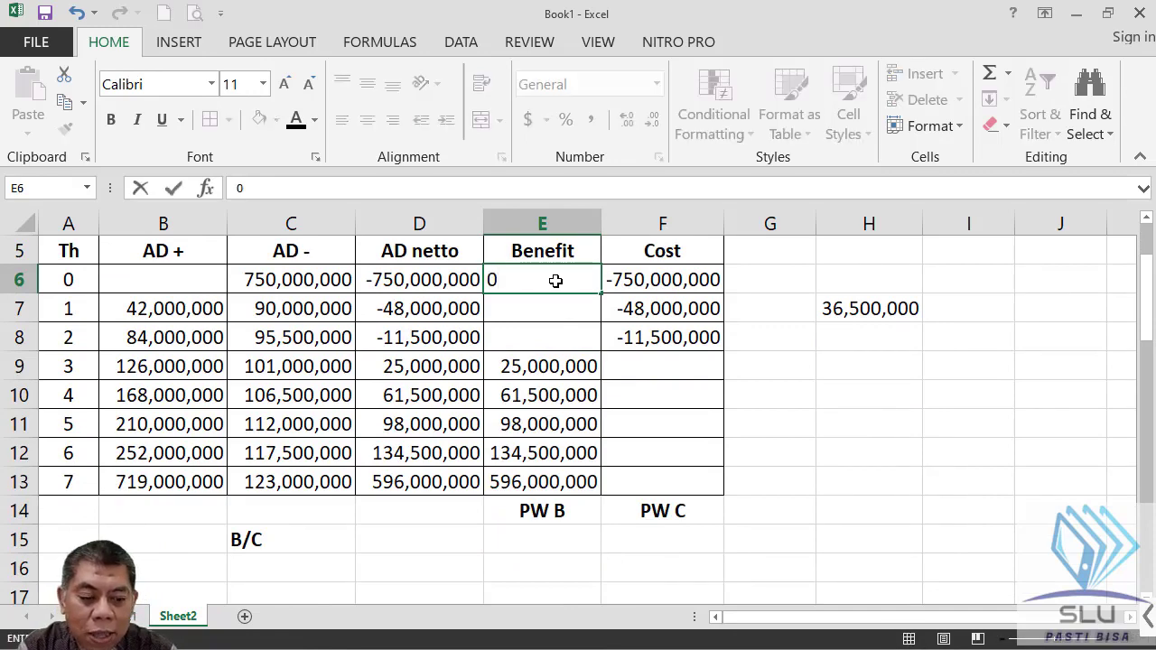
{"action": "key", "text": "Return"}
{"action": "type", "text": "0"}
{"action": "key", "text": "Return"}
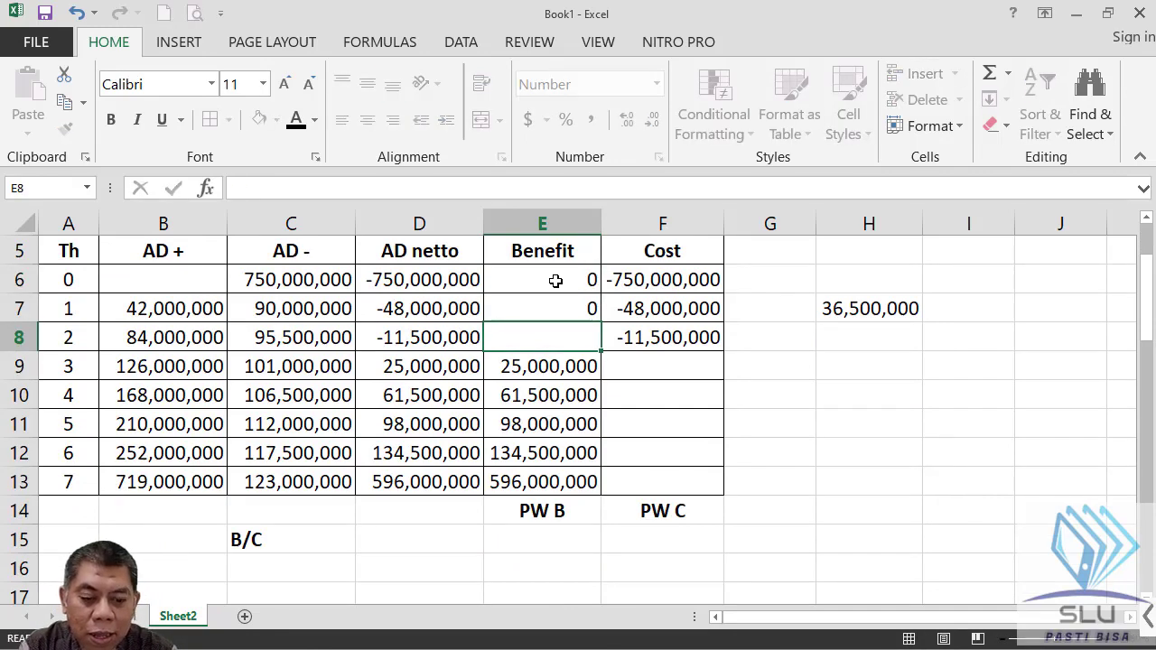
{"action": "type", "text": "0"}
{"action": "key", "text": "Return"}
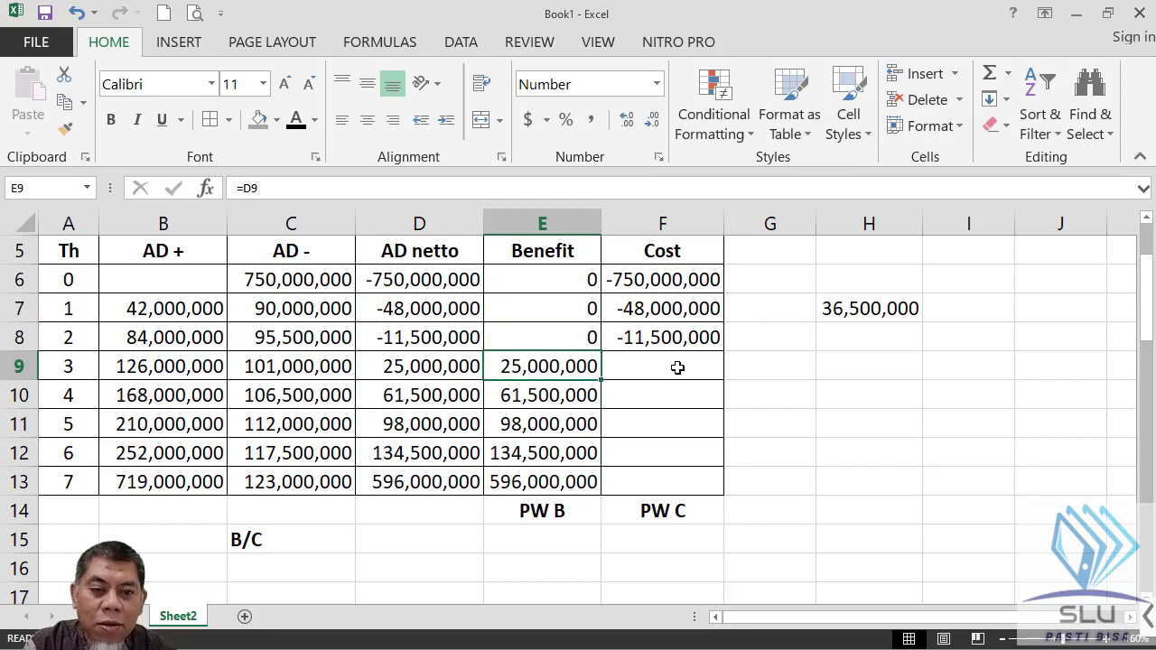
Compare the blank Cost cells for years 3 to 7 with the Benefit cells for years 0 to 2.
{"action": "left_click", "coordinate": [677, 371]}
{"action": "left_click", "coordinate": [666, 397]}
{"action": "left_click", "coordinate": [664, 424]}
{"action": "left_click", "coordinate": [663, 479]}
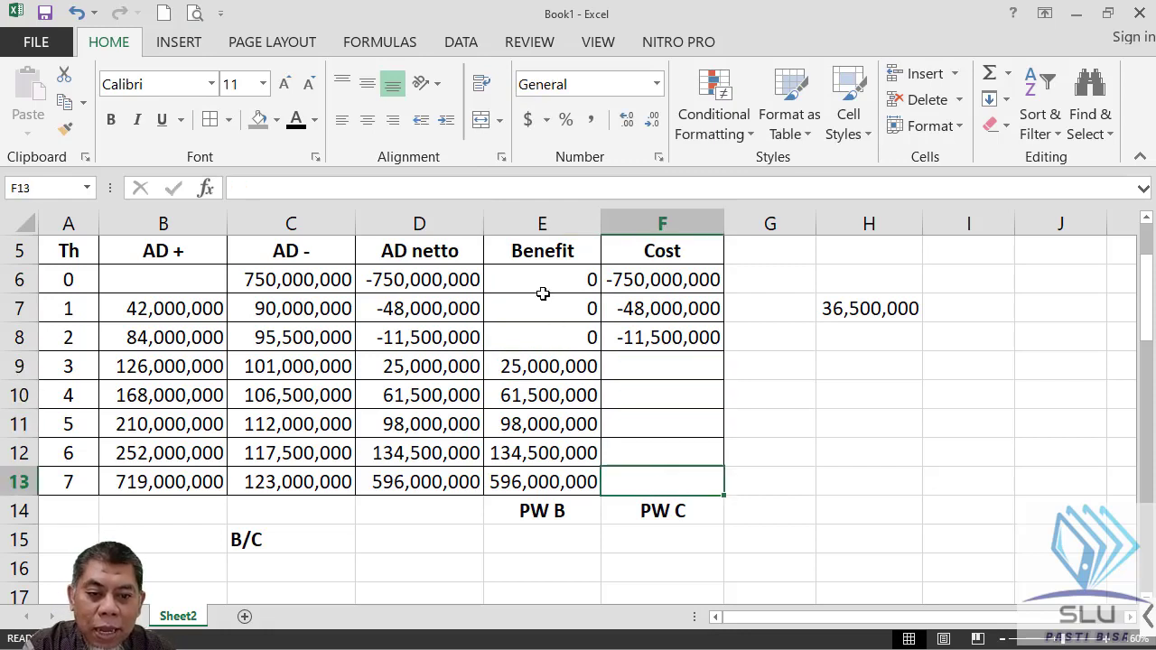
{"action": "left_click", "coordinate": [551, 275]}
{"action": "left_click", "coordinate": [555, 304]}
{"action": "left_click", "coordinate": [551, 328]}
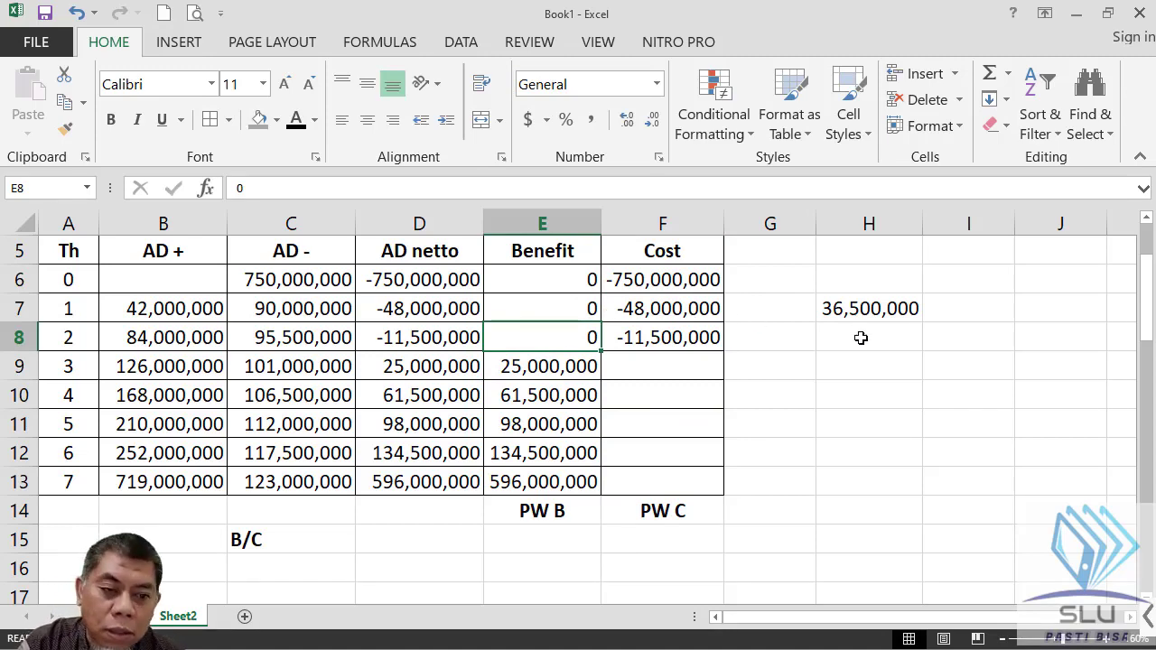
Delete the leftover helper calculation in cell H7 beside the table.
{"action": "scroll", "coordinate": [867, 339], "scroll_direction": "up", "scroll_amount": 2}
{"action": "left_click", "coordinate": [863, 439]}
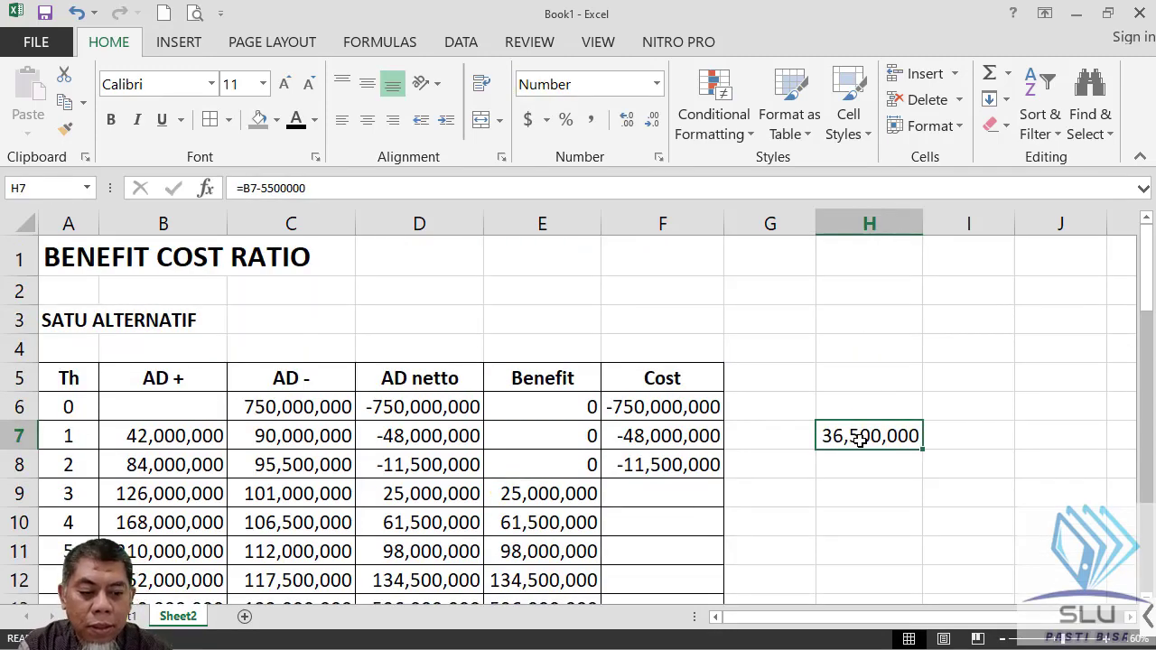
{"action": "key", "text": "Delete"}
{"action": "scroll", "coordinate": [787, 456], "scroll_direction": "down", "scroll_amount": 2}
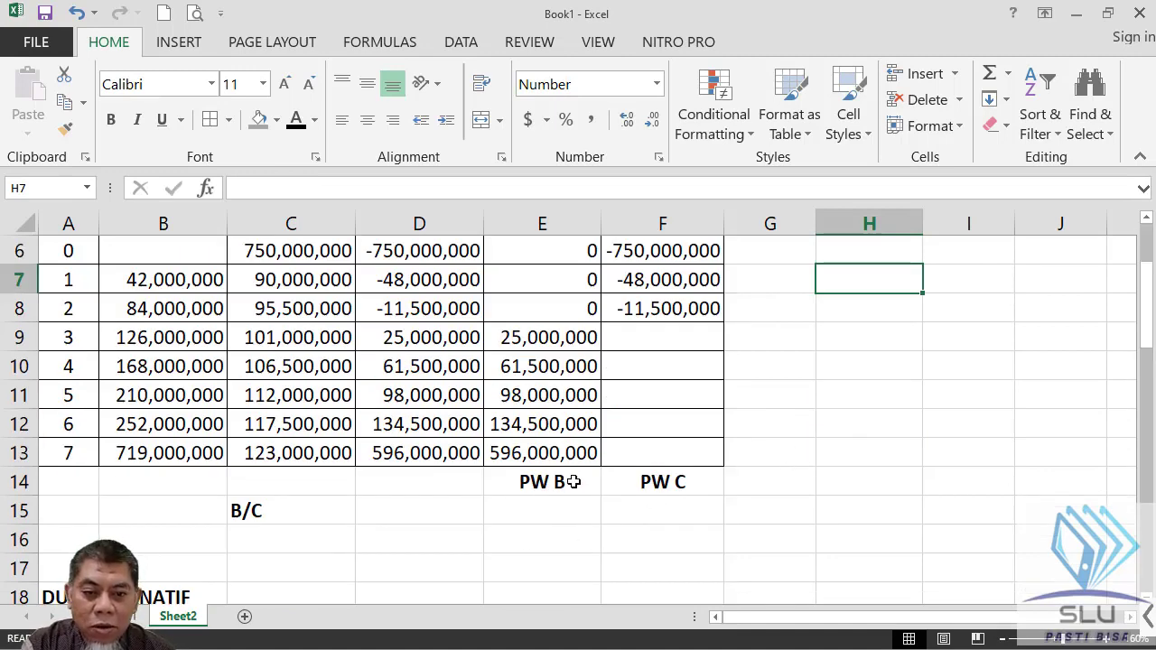
Select cell E15 under PW B, check the interest rate on the PowerPoint slide, and return to the Excel sheet.
{"action": "scroll", "coordinate": [572, 501], "scroll_direction": "up", "scroll_amount": 2}
{"action": "left_click", "coordinate": [553, 380]}
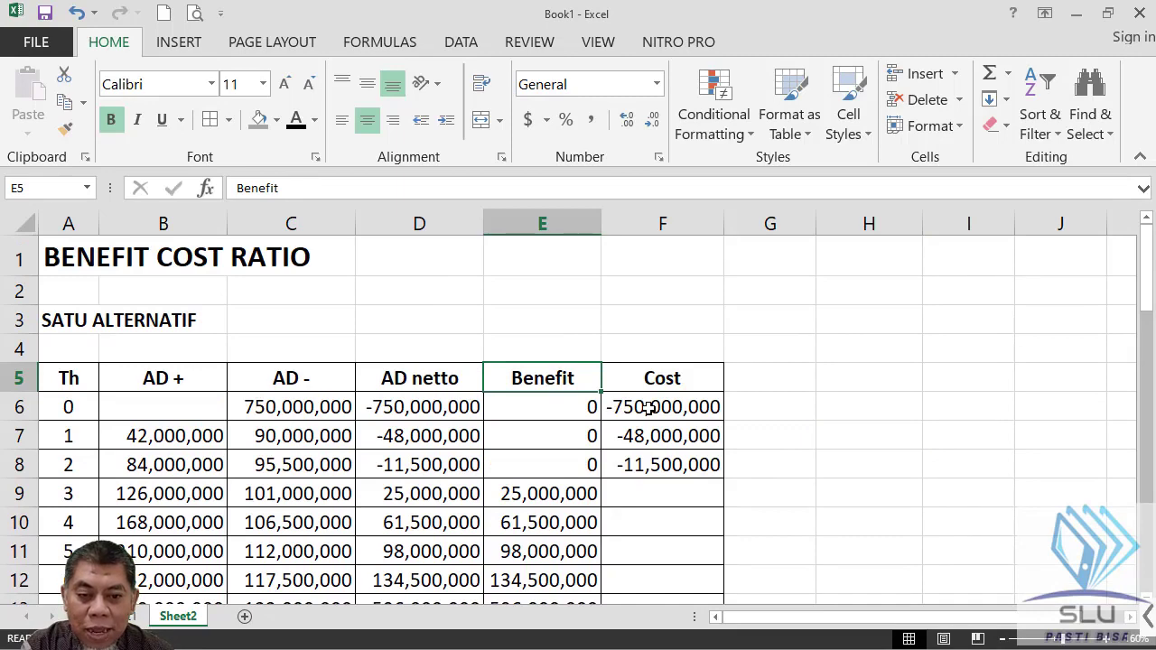
{"action": "scroll", "coordinate": [648, 407], "scroll_direction": "down", "scroll_amount": 3}
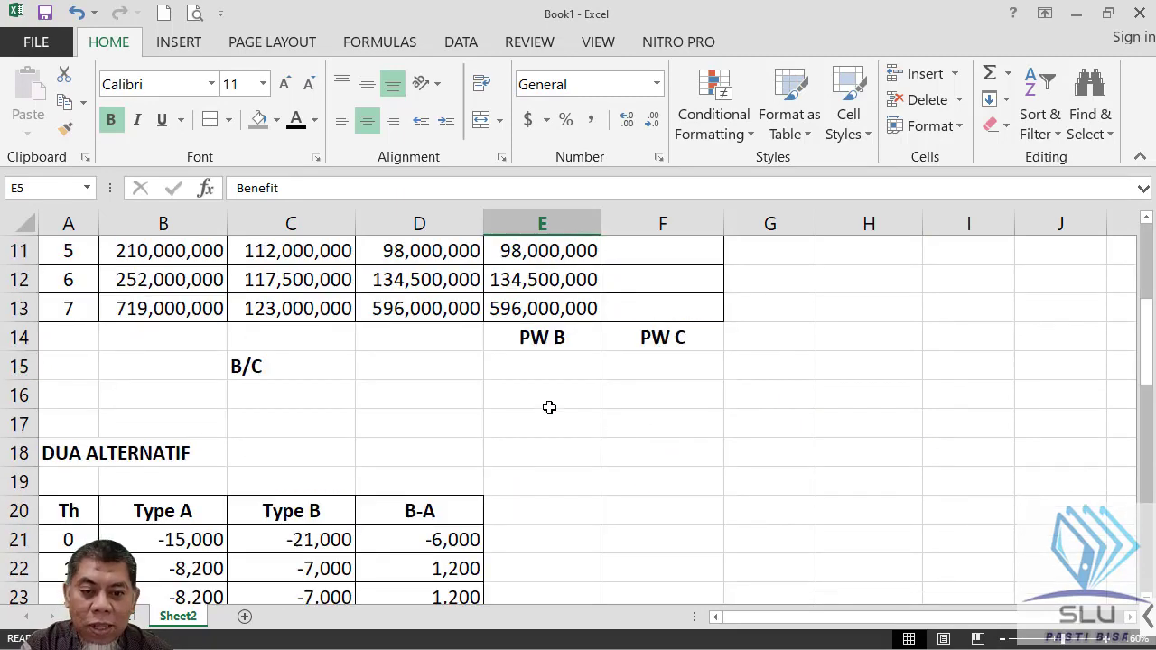
{"action": "left_click", "coordinate": [544, 367]}
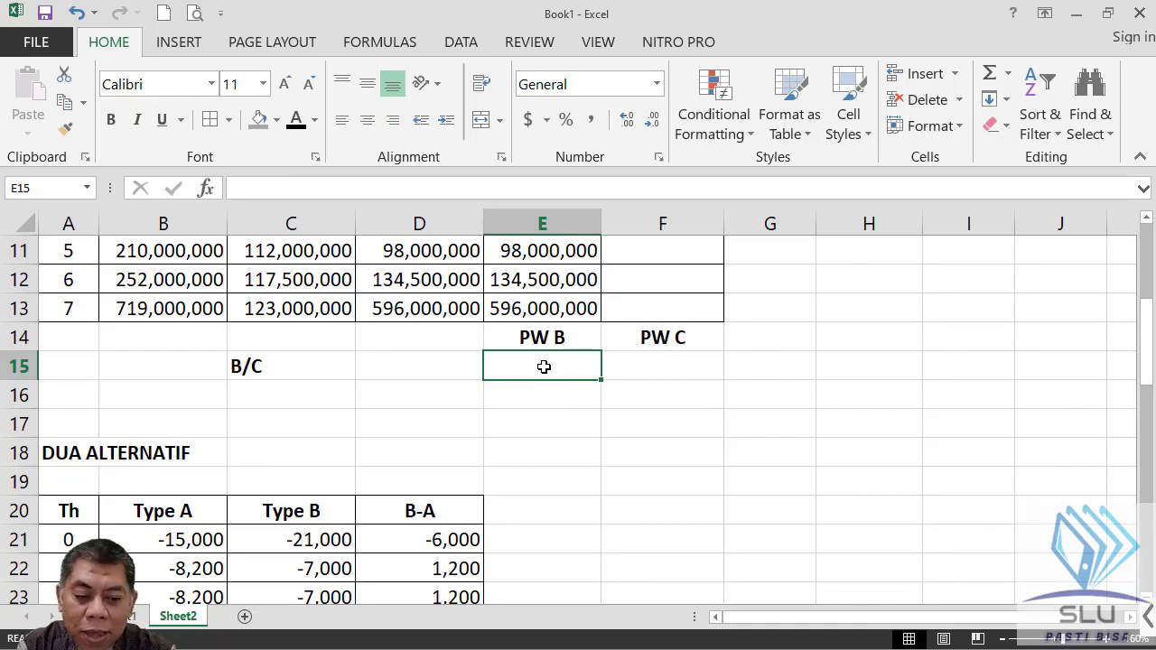
{"action": "type", "text": "="}
{"action": "key", "text": "Escape"}
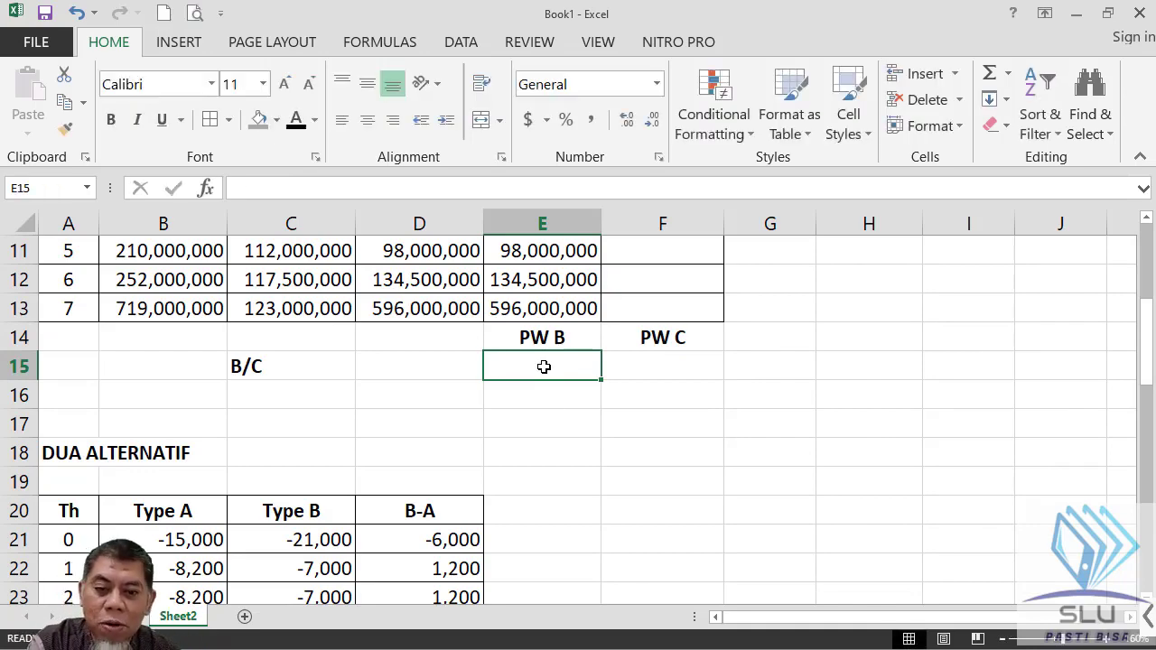
{"action": "key", "text": "alt+Tab"}
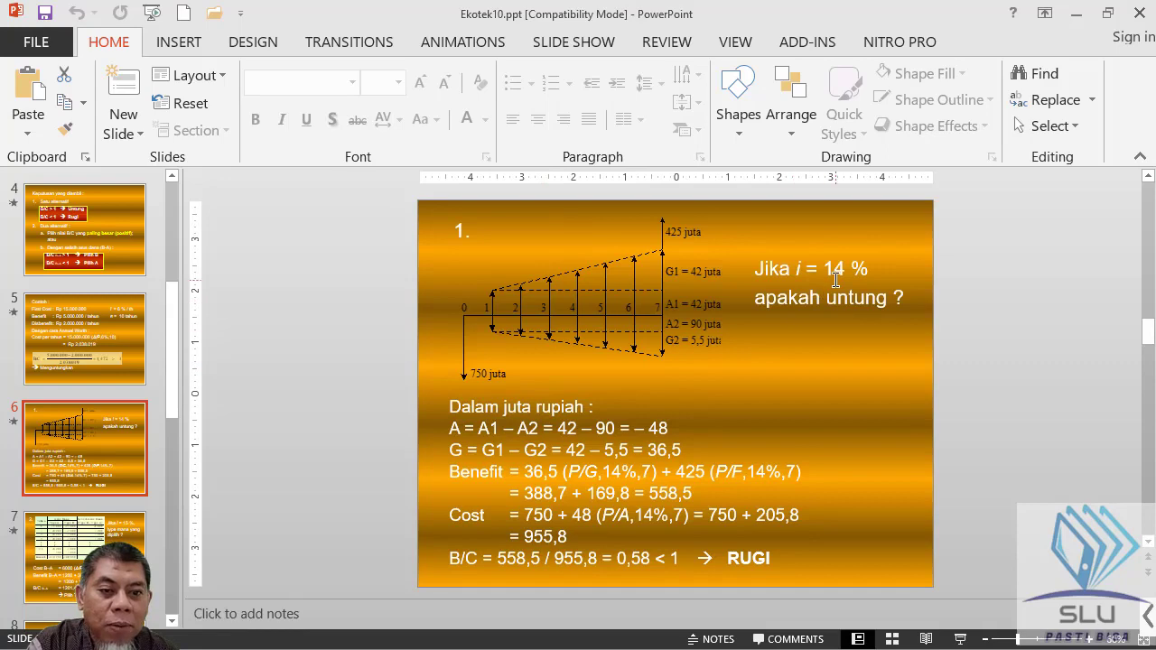
{"action": "key", "text": "alt+Tab"}
Enter =NPV(14%,E7:E13) as the PW B formula in cell E15 and widen column E to fit the result.
{"action": "type", "text": "=NP"}
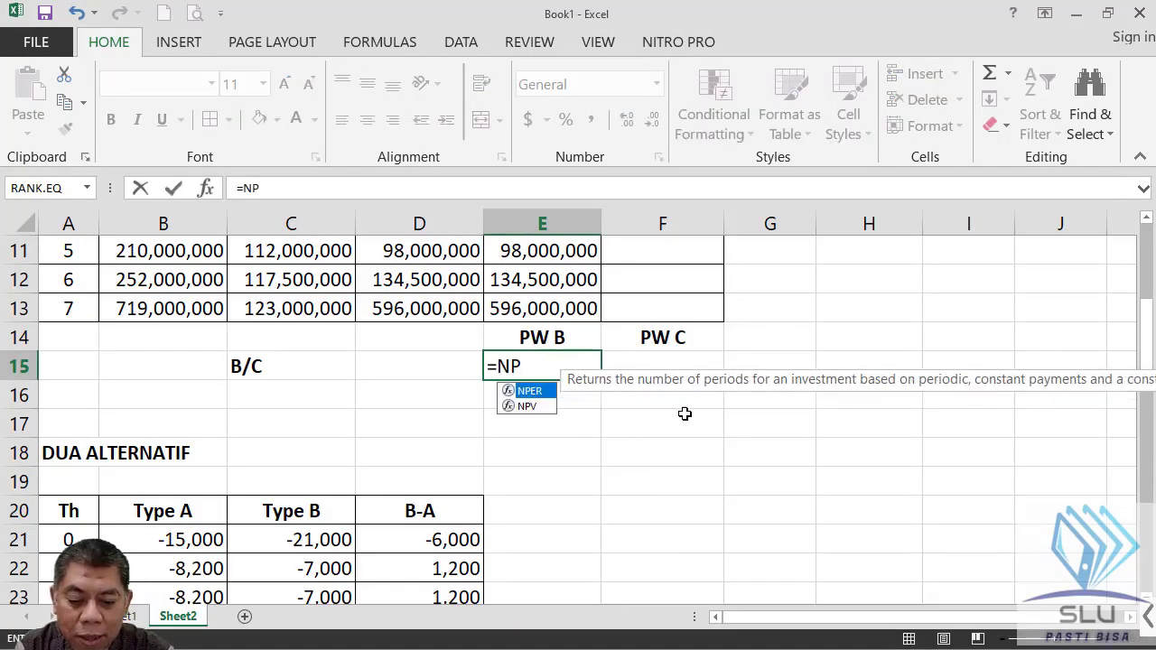
{"action": "type", "text": "V("}
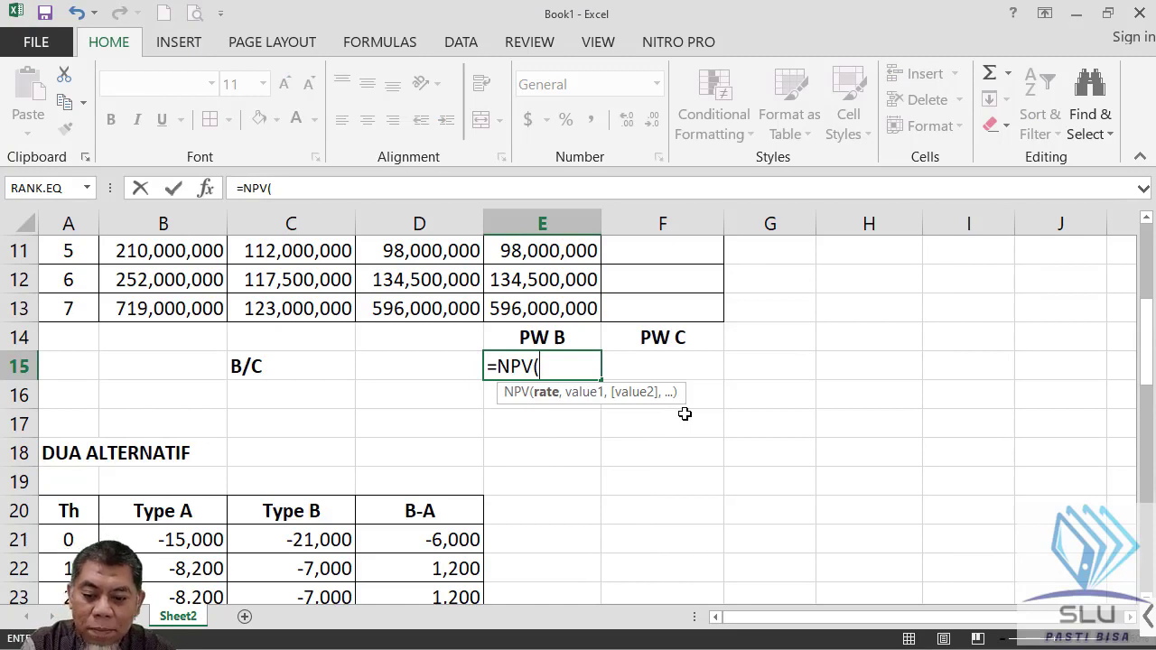
{"action": "type", "text": "14%"}
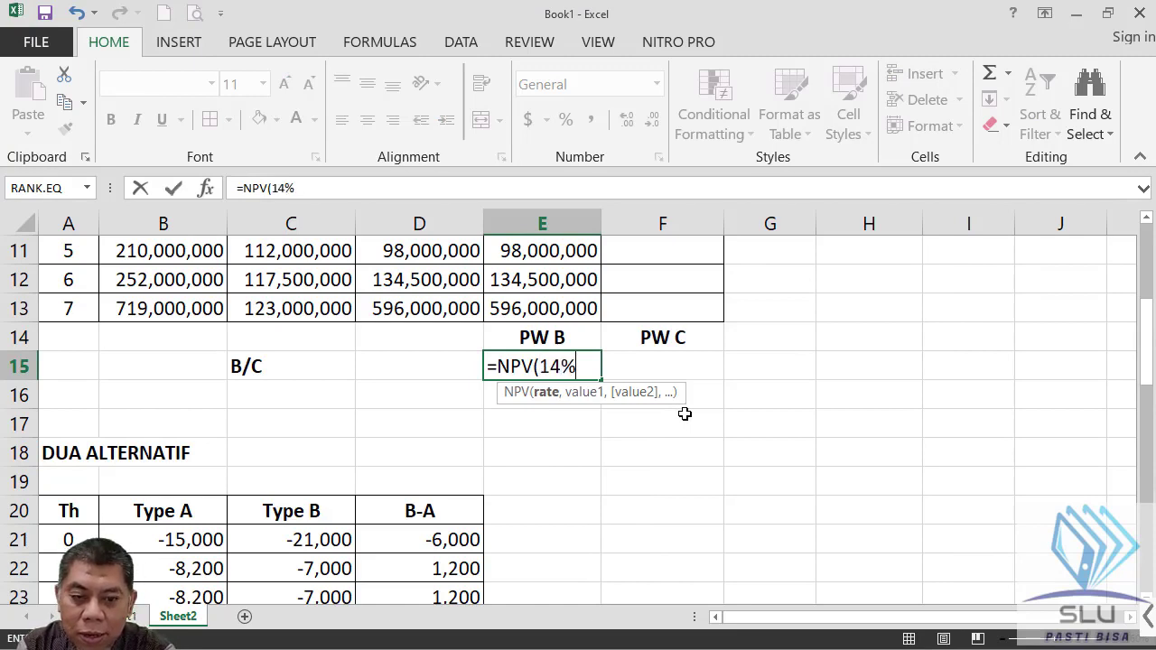
{"action": "type", "text": ","}
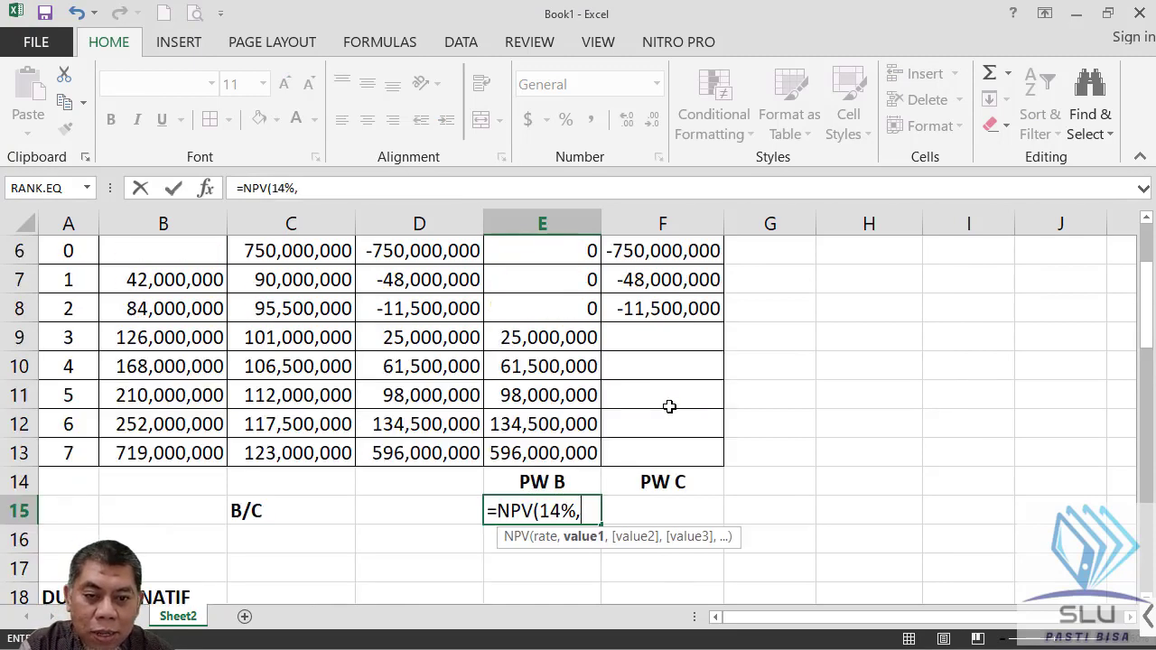
{"action": "scroll", "coordinate": [668, 405], "scroll_direction": "up", "scroll_amount": 2}
{"action": "scroll", "coordinate": [663, 408], "scroll_direction": "up", "scroll_amount": 2}
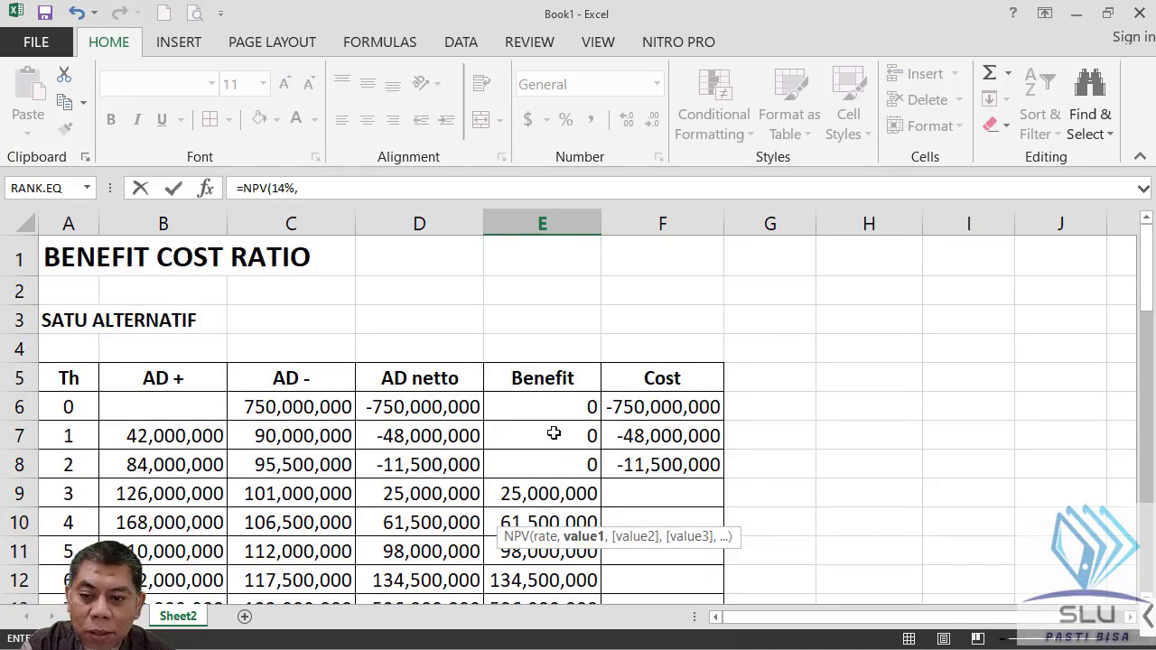
{"action": "left_click", "coordinate": [552, 436]}
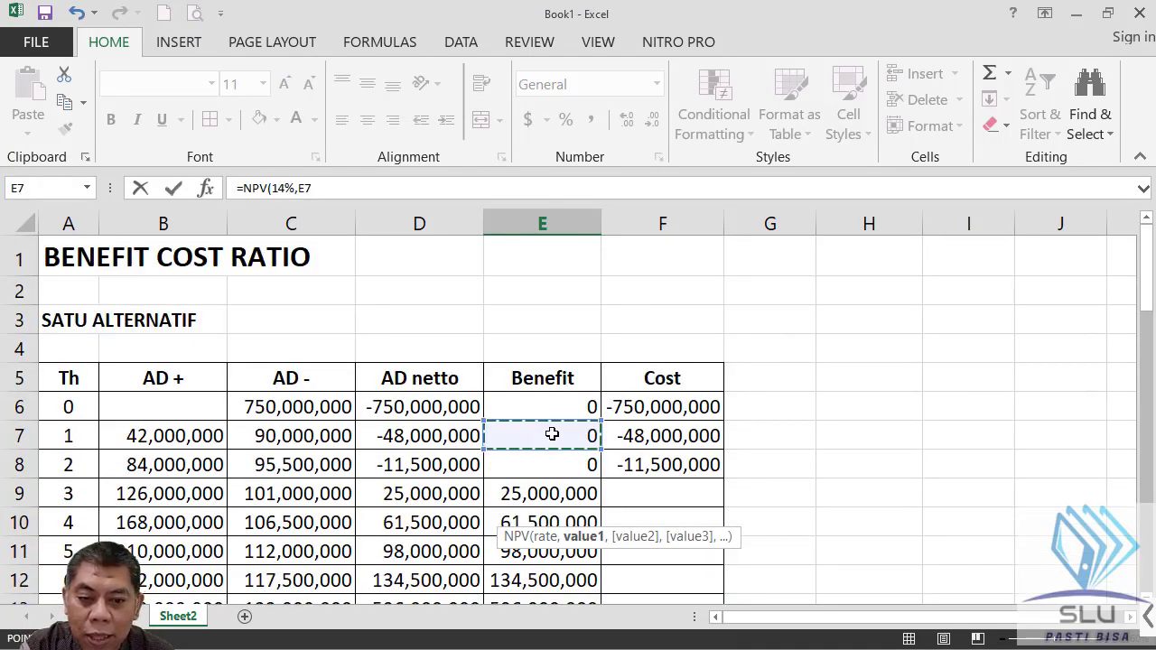
{"action": "scroll", "coordinate": [552, 436], "scroll_direction": "down", "scroll_amount": 2}
{"action": "left_click", "coordinate": [554, 449], "text": "shift"}
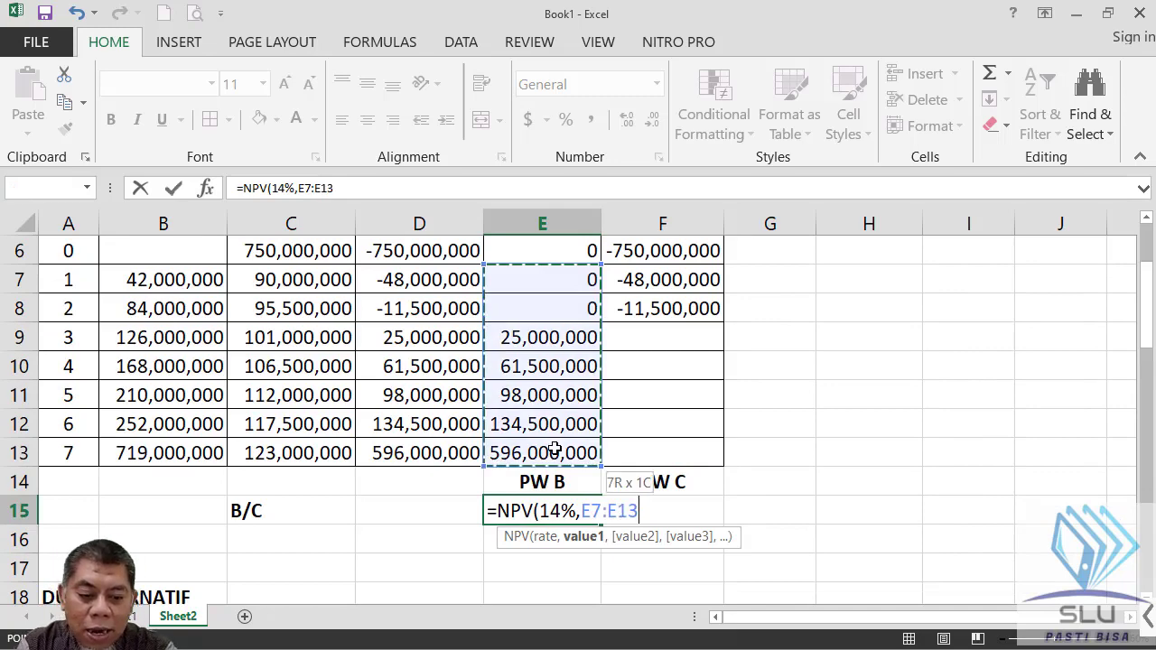
{"action": "type", "text": ")"}
{"action": "scroll", "coordinate": [551, 449], "scroll_direction": "up", "scroll_amount": 2}
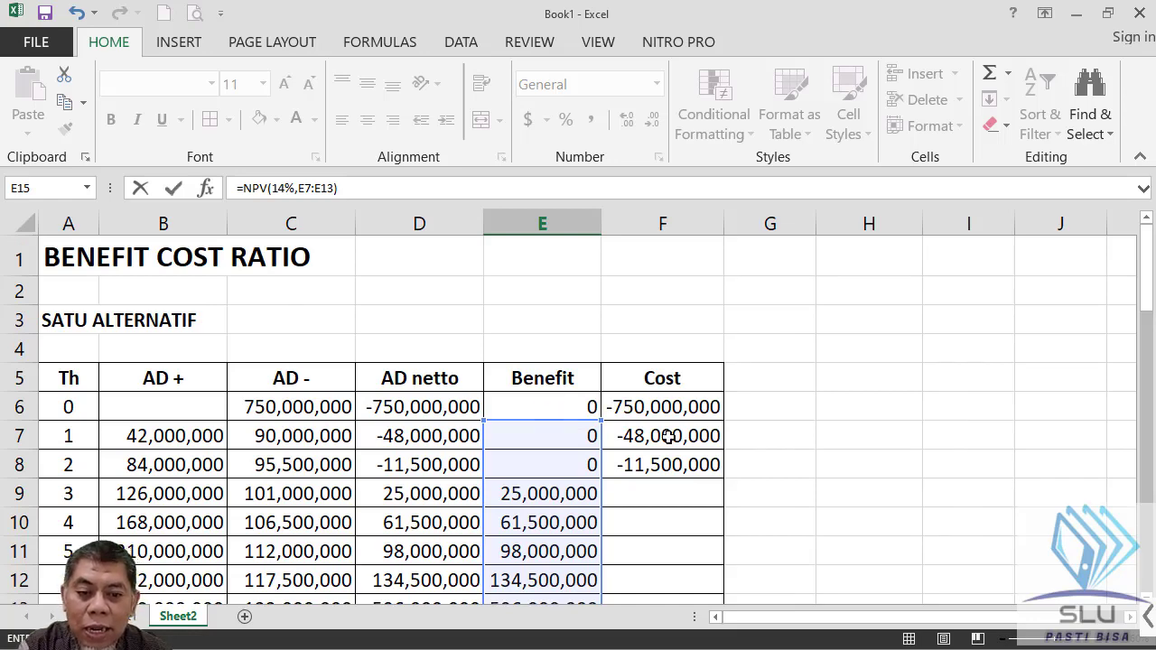
{"action": "scroll", "coordinate": [668, 438], "scroll_direction": "down", "scroll_amount": 2}
{"action": "key", "text": "Return"}
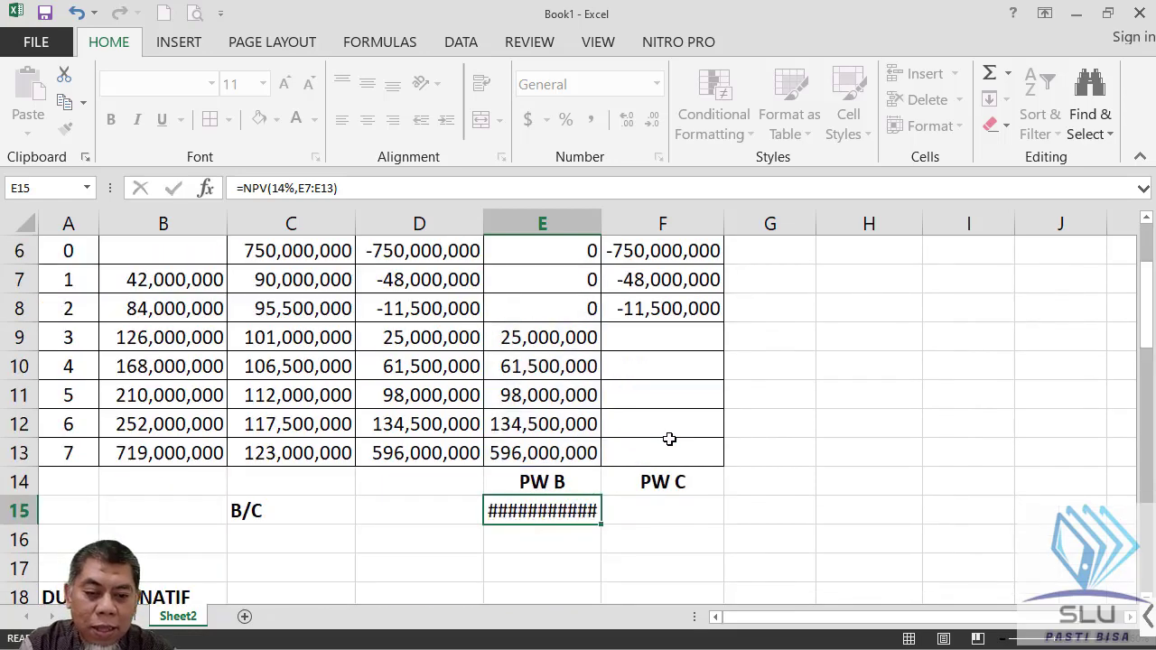
{"action": "mouse_move", "coordinate": [572, 511]}
{"action": "left_mouse_down"}
{"action": "mouse_move", "coordinate": [666, 508]}
{"action": "mouse_move", "coordinate": [589, 511]}
{"action": "left_mouse_up"}
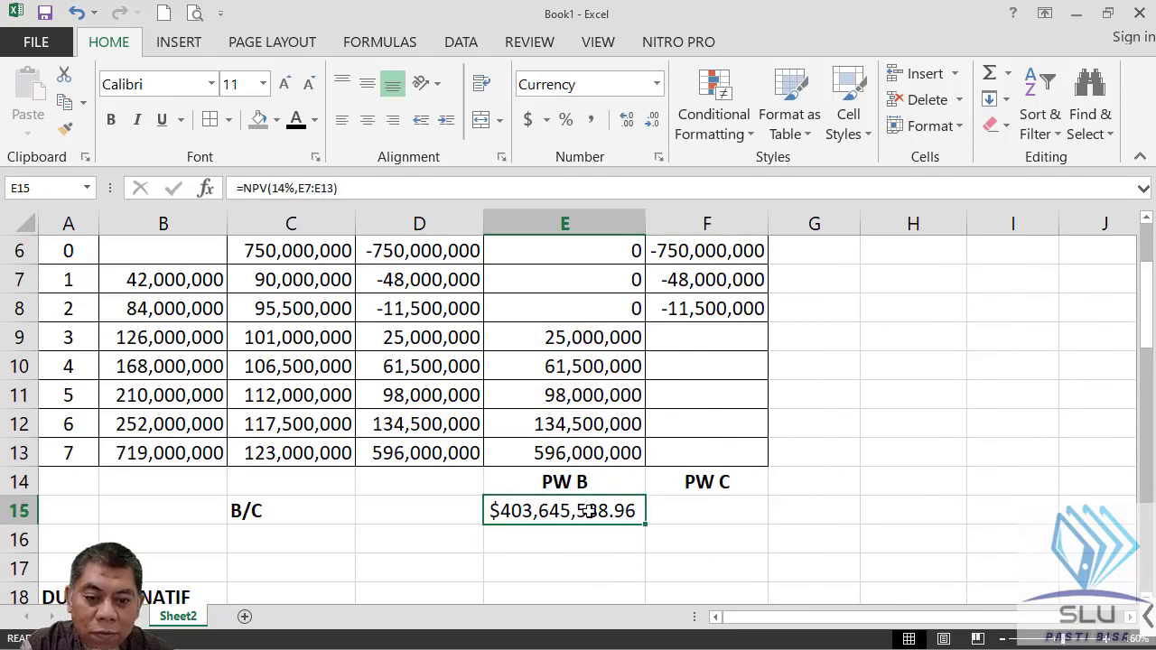
Enter =ABS(NPV(14%,F7:F8)+F6) as the PW C formula in cell F15.
{"action": "left_click", "coordinate": [672, 510]}
{"action": "scroll", "coordinate": [719, 551], "scroll_direction": "up", "scroll_amount": 2}
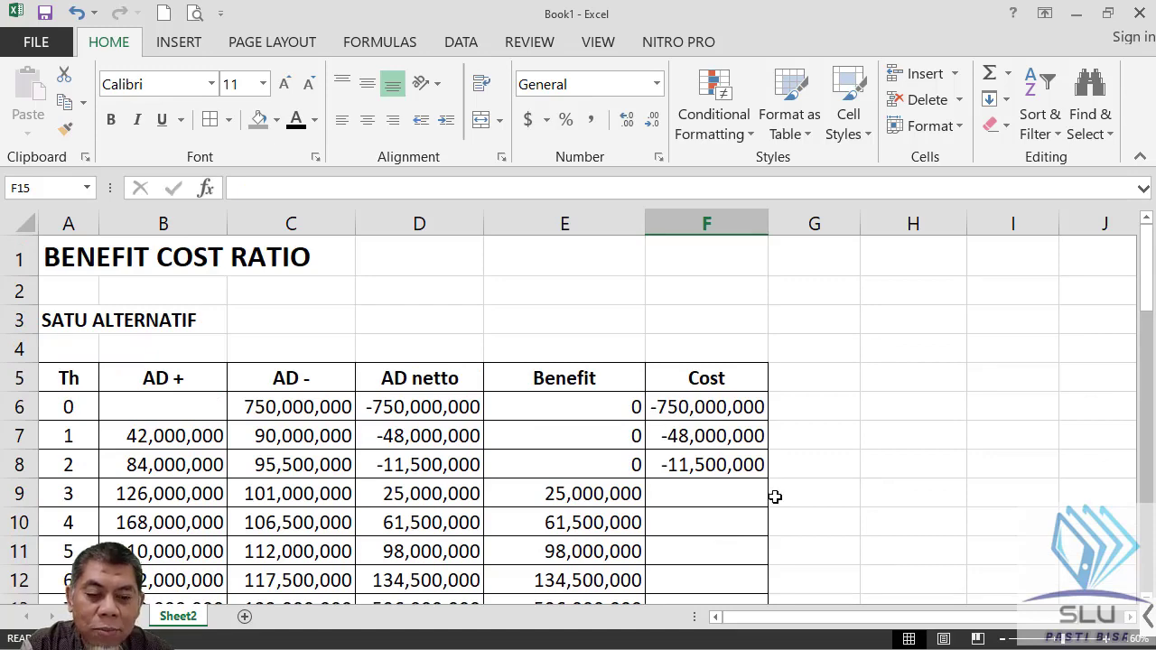
{"action": "scroll", "coordinate": [735, 473], "scroll_direction": "down", "scroll_amount": 2}
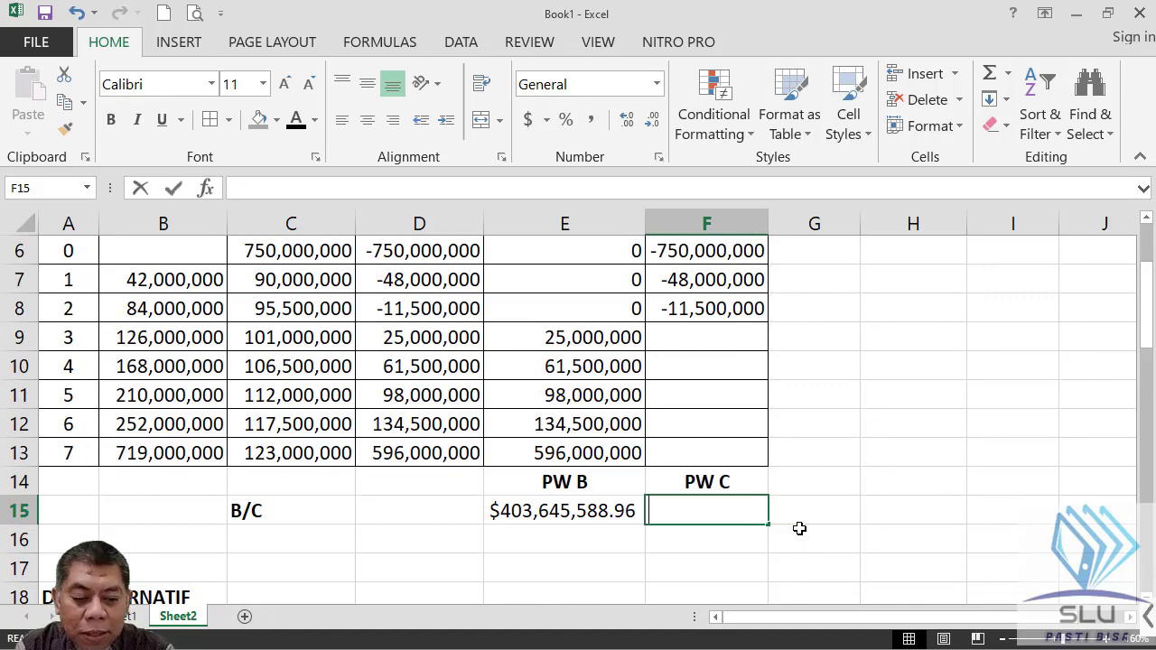
{"action": "type", "text": "=-"}
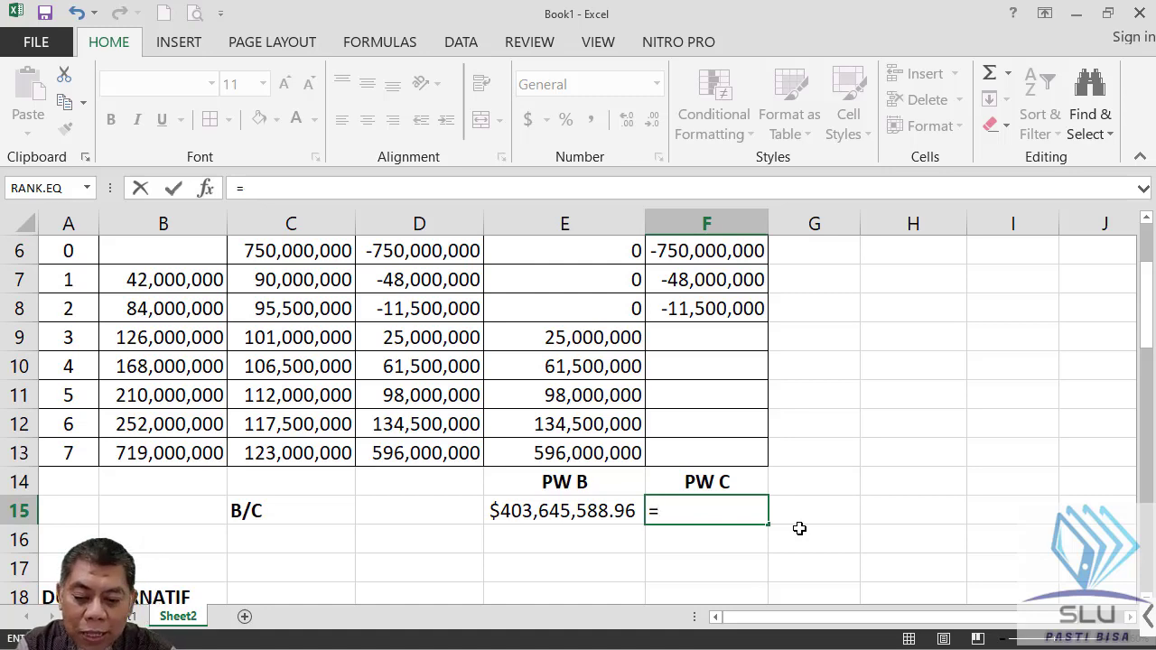
{"action": "type", "text": "ABS("}
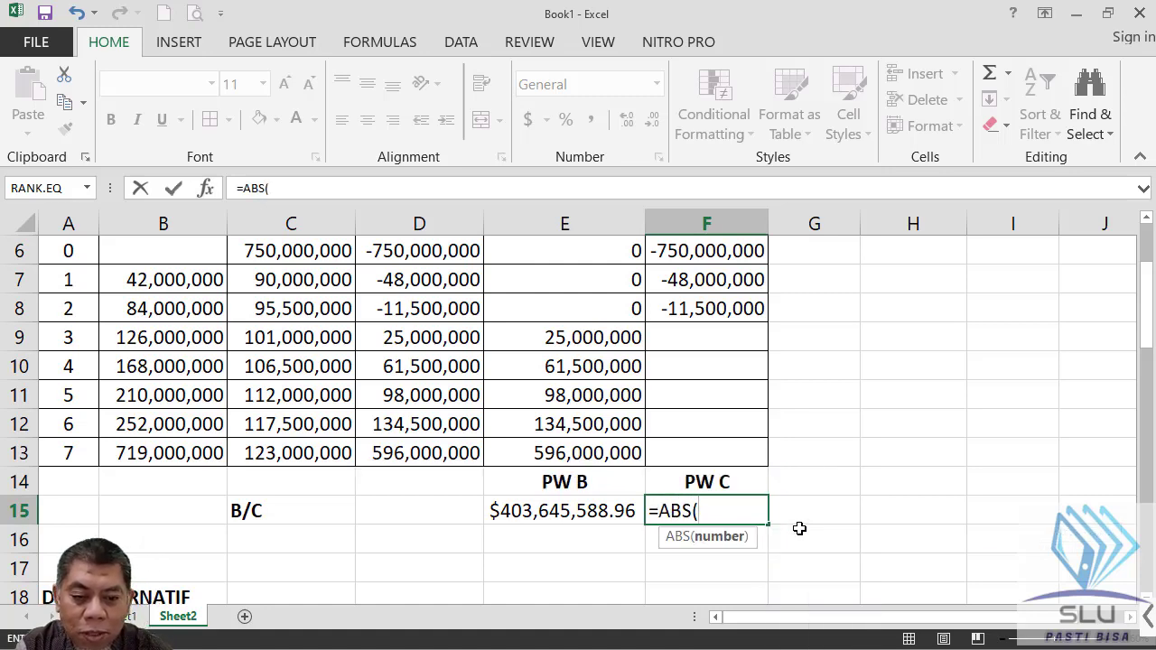
{"action": "type", "text": "NP"}
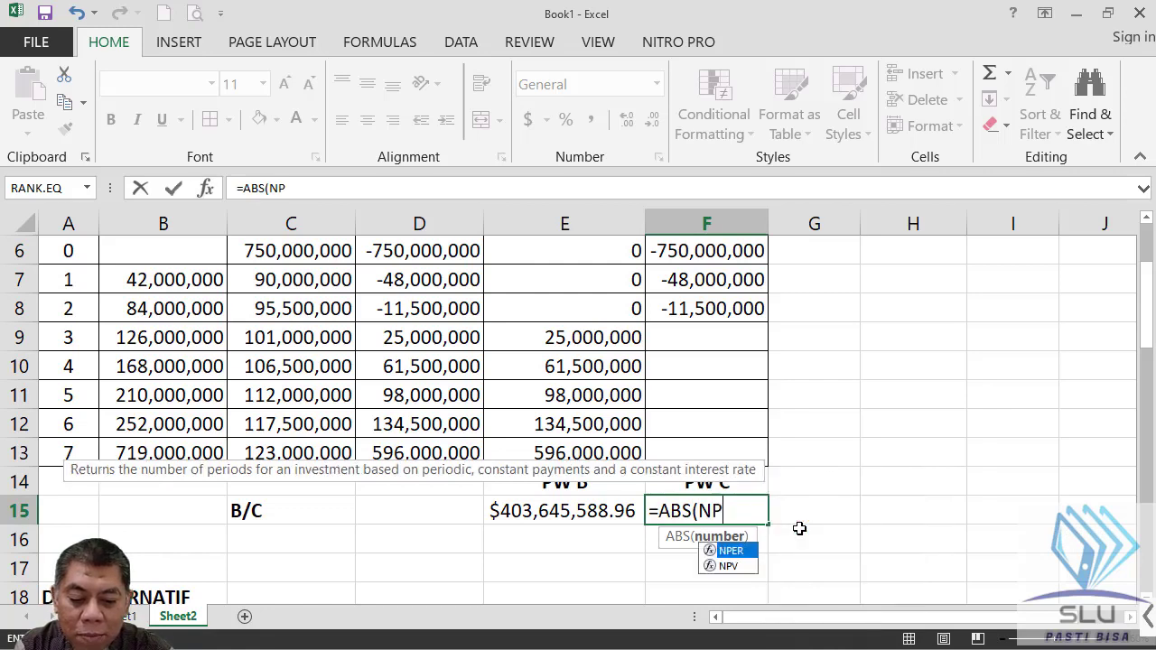
{"action": "type", "text": "V("}
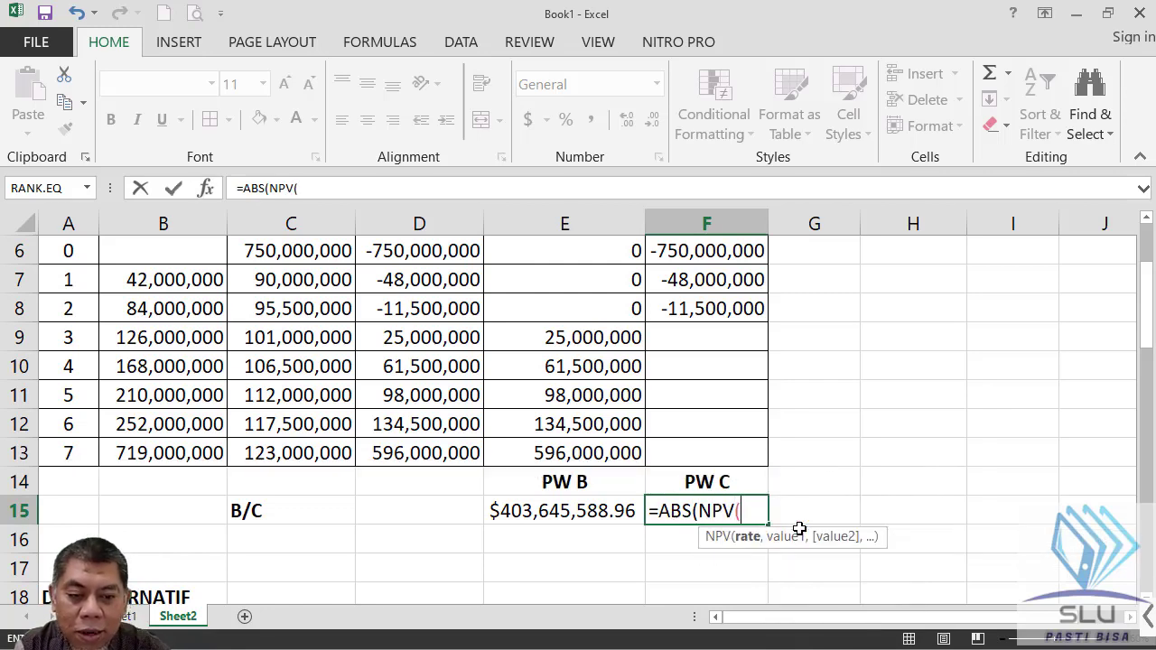
{"action": "type", "text": "14"}
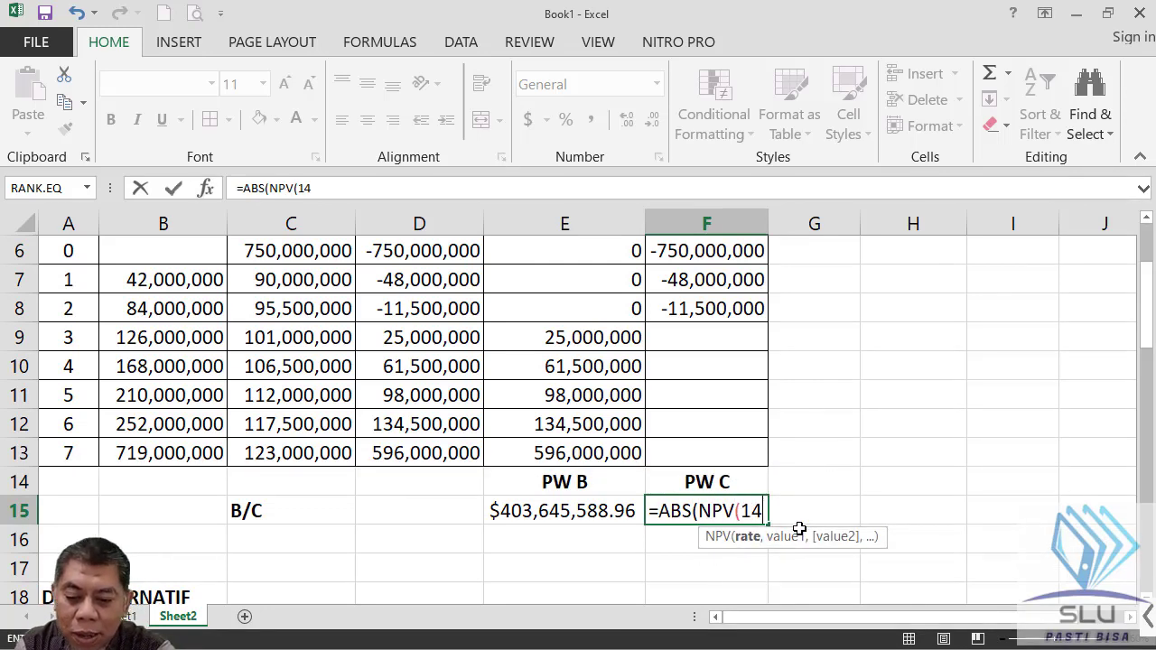
{"action": "type", "text": "%"}
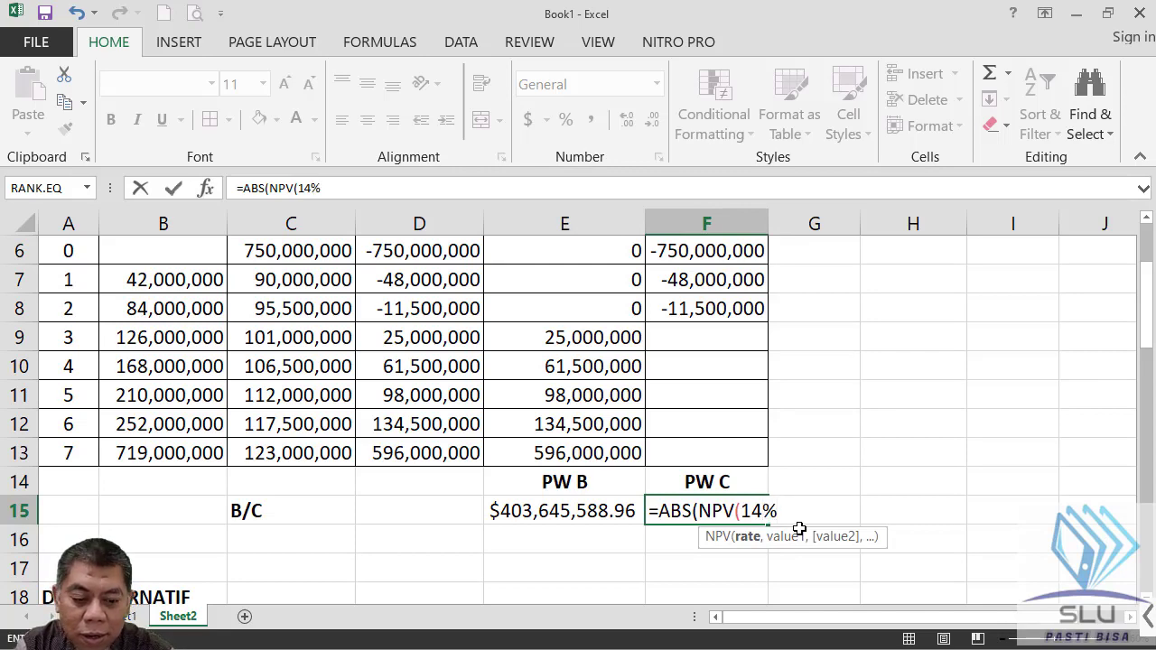
{"action": "type", "text": ","}
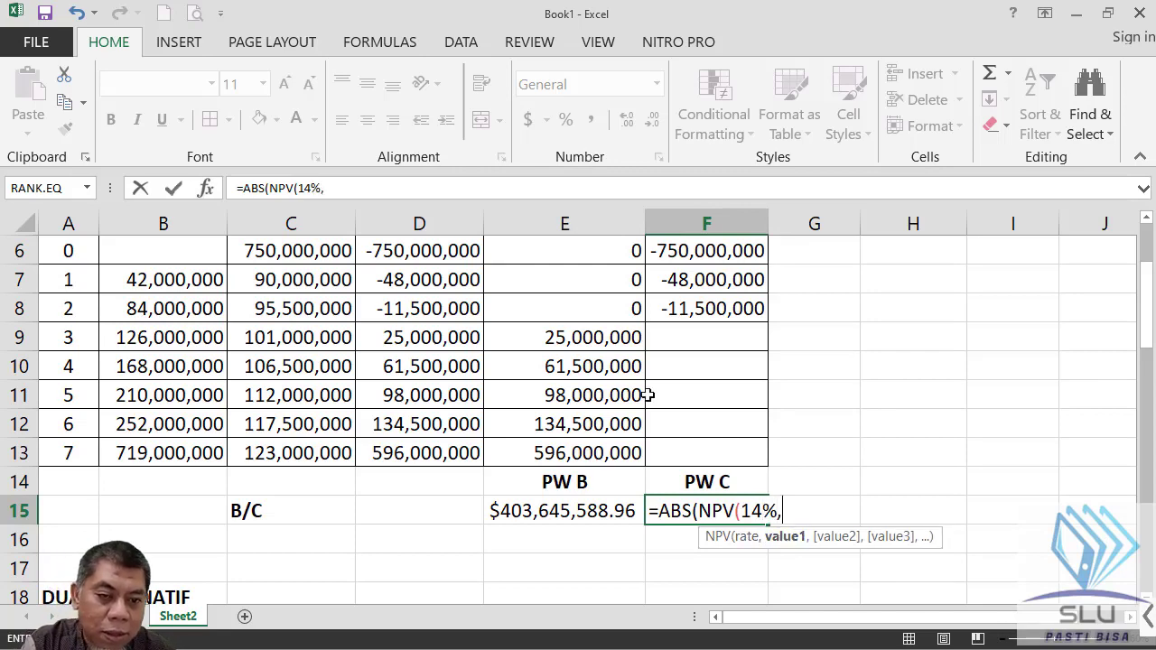
{"action": "scroll", "coordinate": [650, 397], "scroll_direction": "up", "scroll_amount": 2}
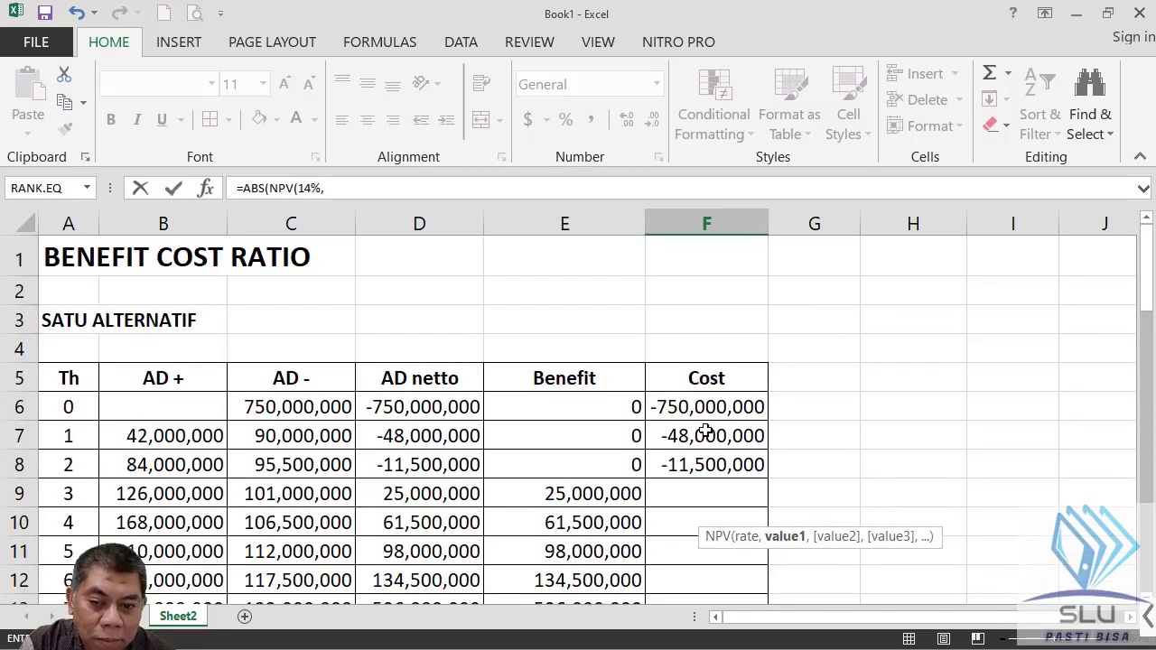
{"action": "left_click_drag", "start_coordinate": [706, 431], "coordinate": [708, 461]}
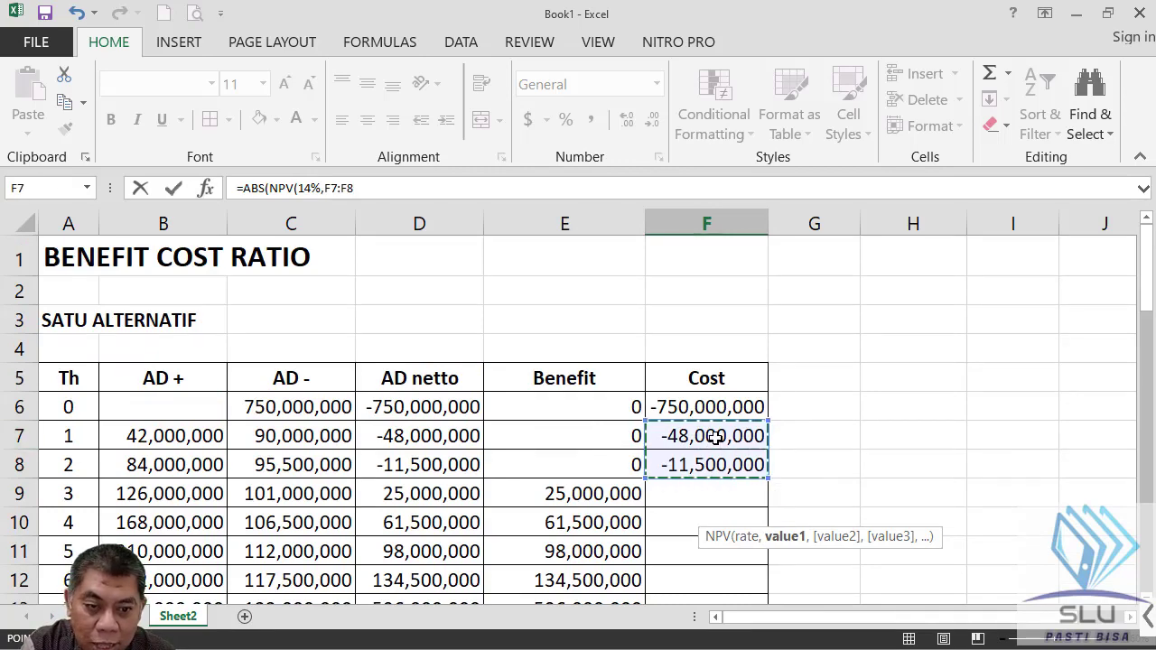
{"action": "scroll", "coordinate": [720, 482], "scroll_direction": "down", "scroll_amount": 2}
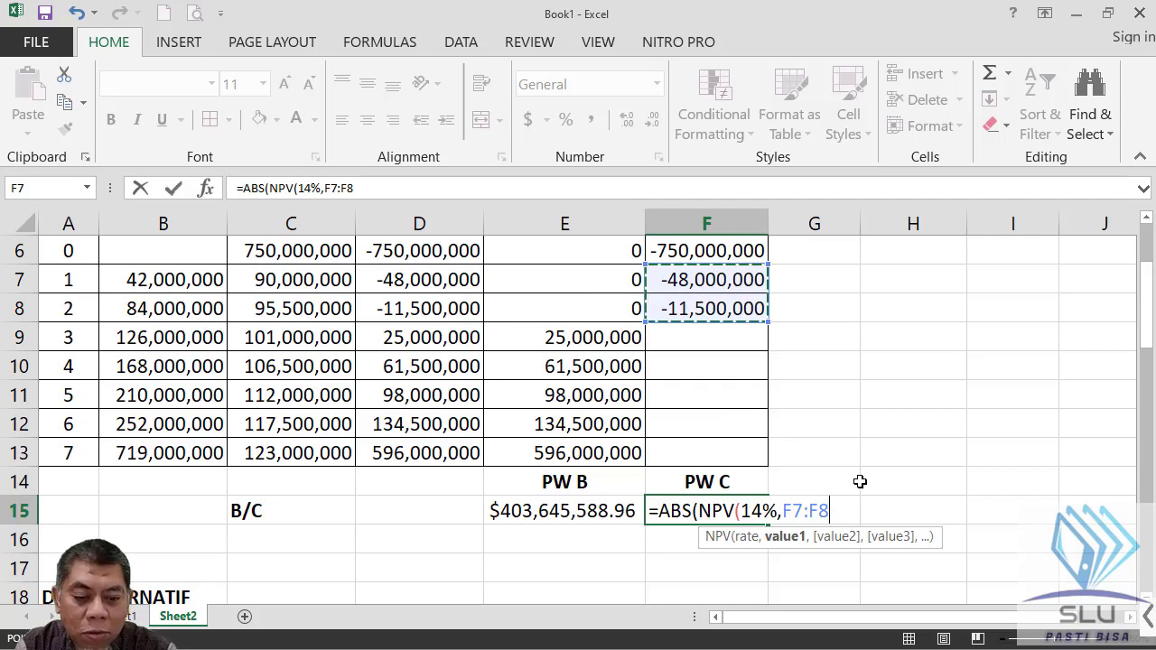
{"action": "type", "text": ")+"}
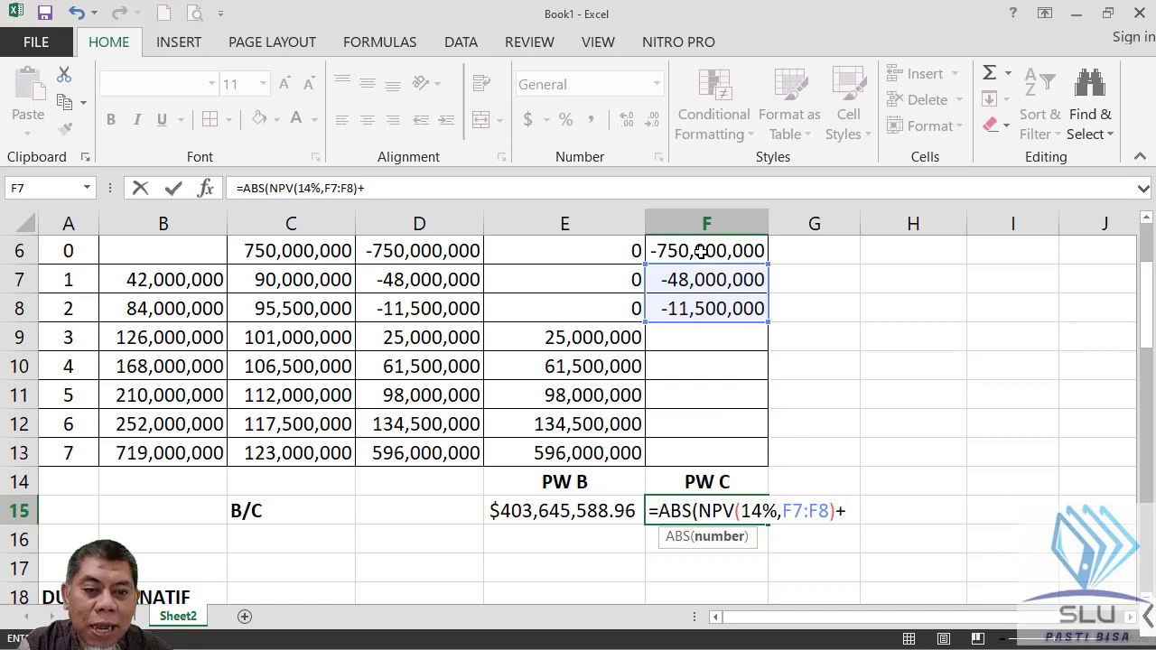
{"action": "left_click", "coordinate": [702, 251]}
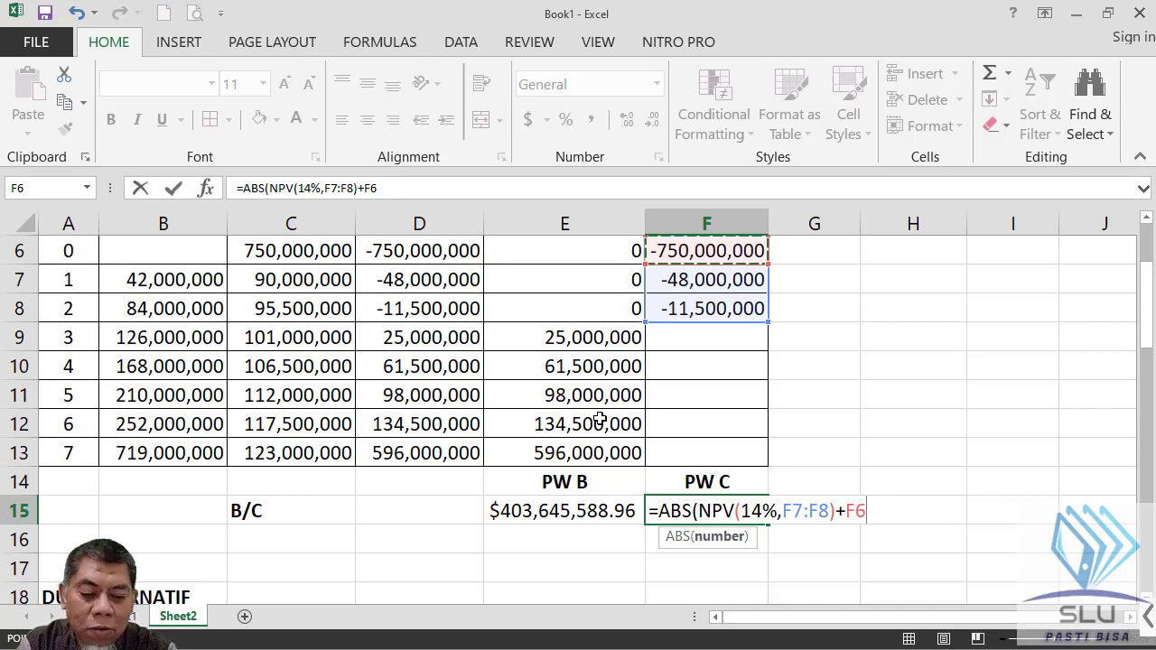
{"action": "type", "text": ")"}
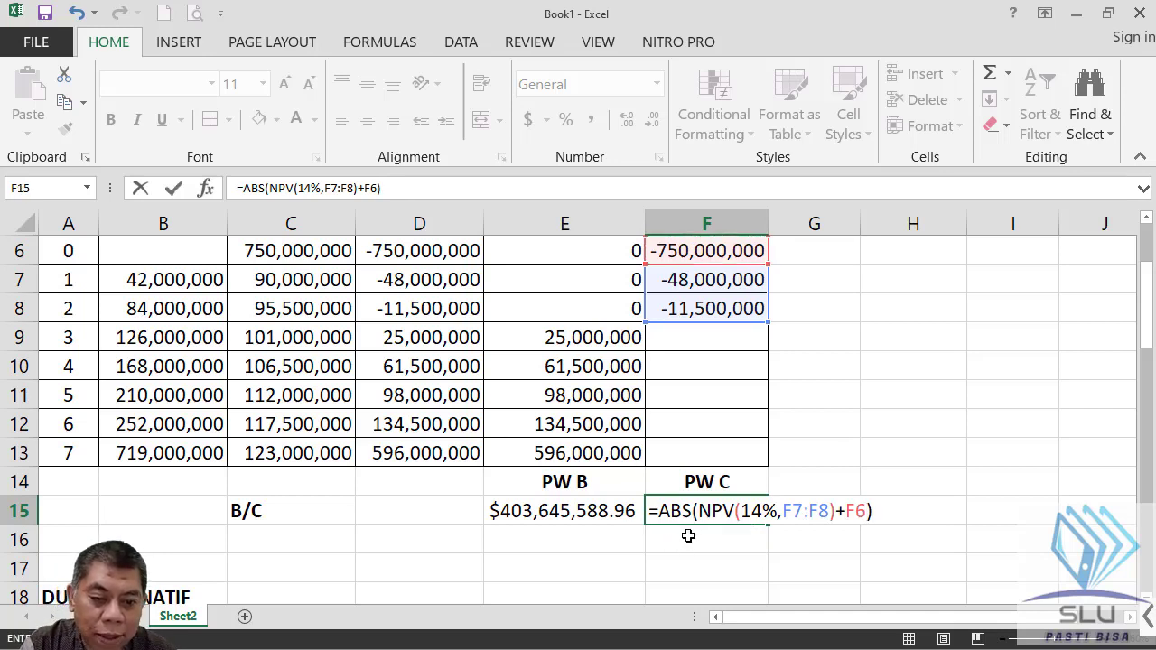
{"action": "key", "text": "Return"}
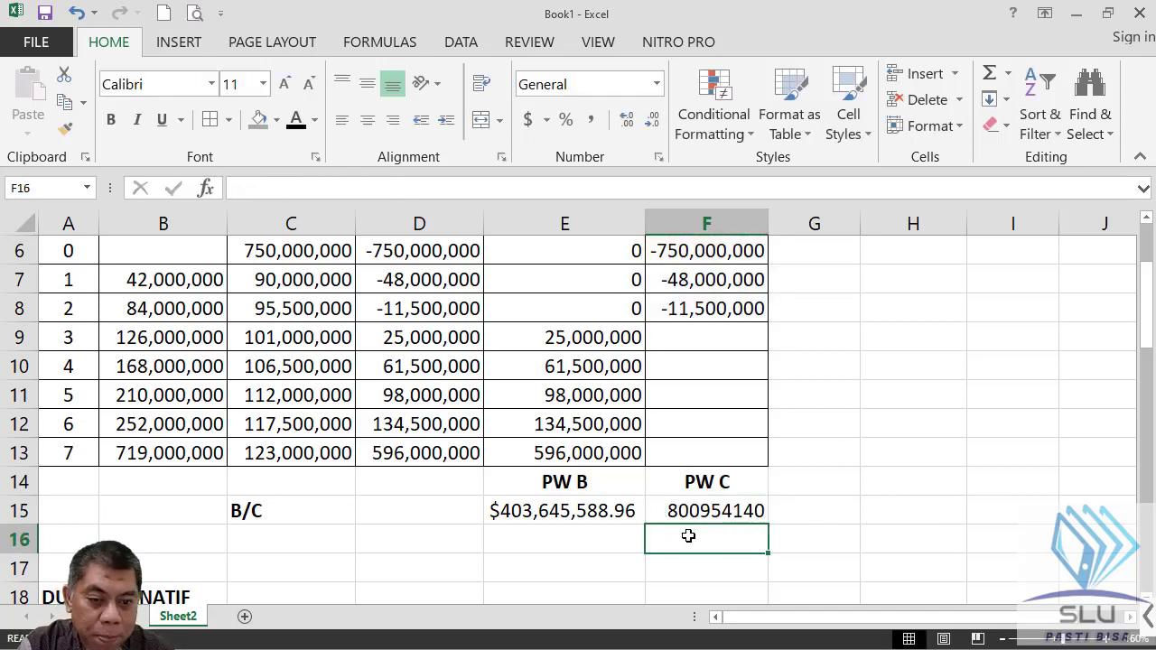
Format E15:F15 as Number with 0 decimal places and the 1000 separator, and narrow column E slightly.
{"action": "left_click_drag", "start_coordinate": [591, 512], "coordinate": [677, 506]}
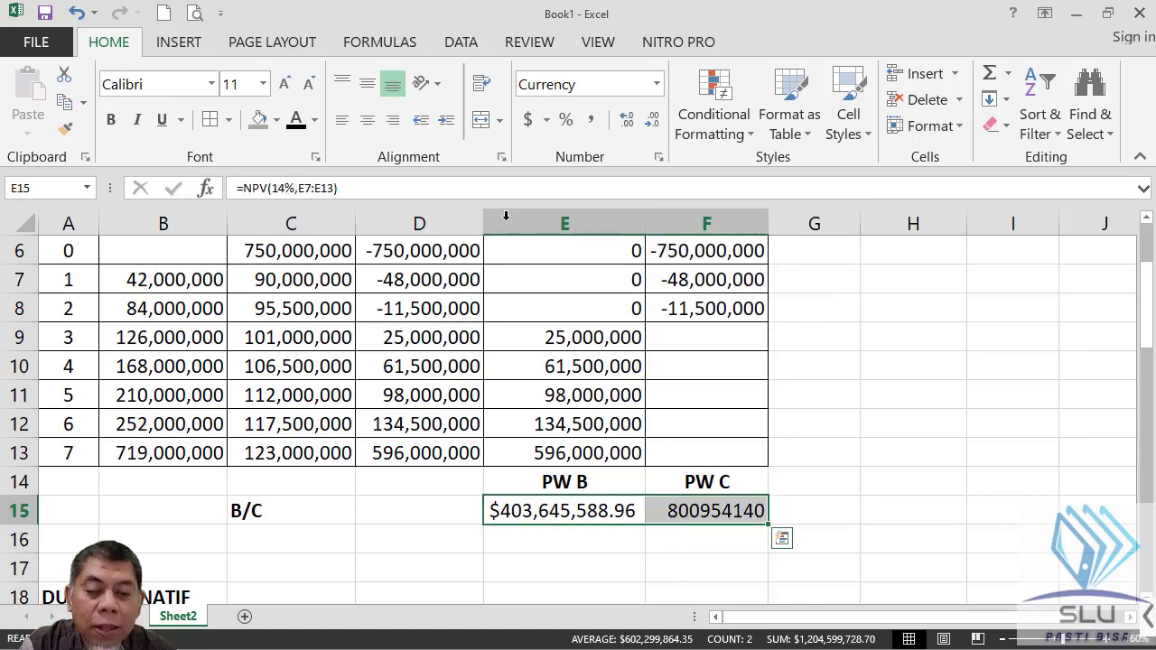
{"action": "left_click", "coordinate": [659, 158]}
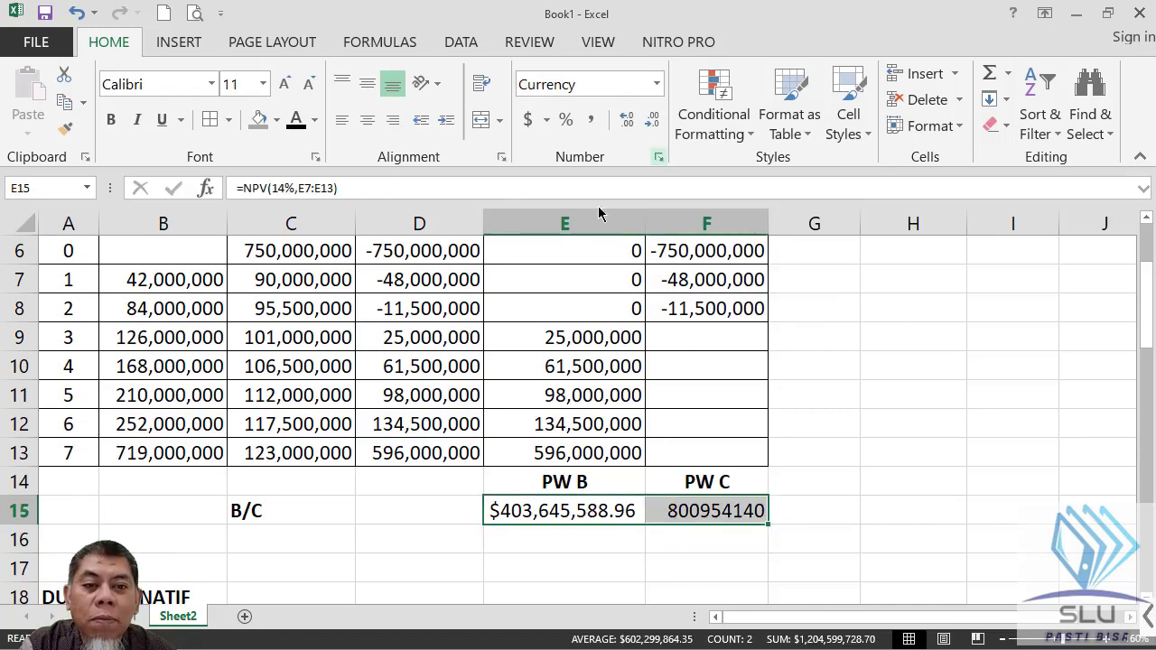
{"action": "left_click", "coordinate": [251, 325]}
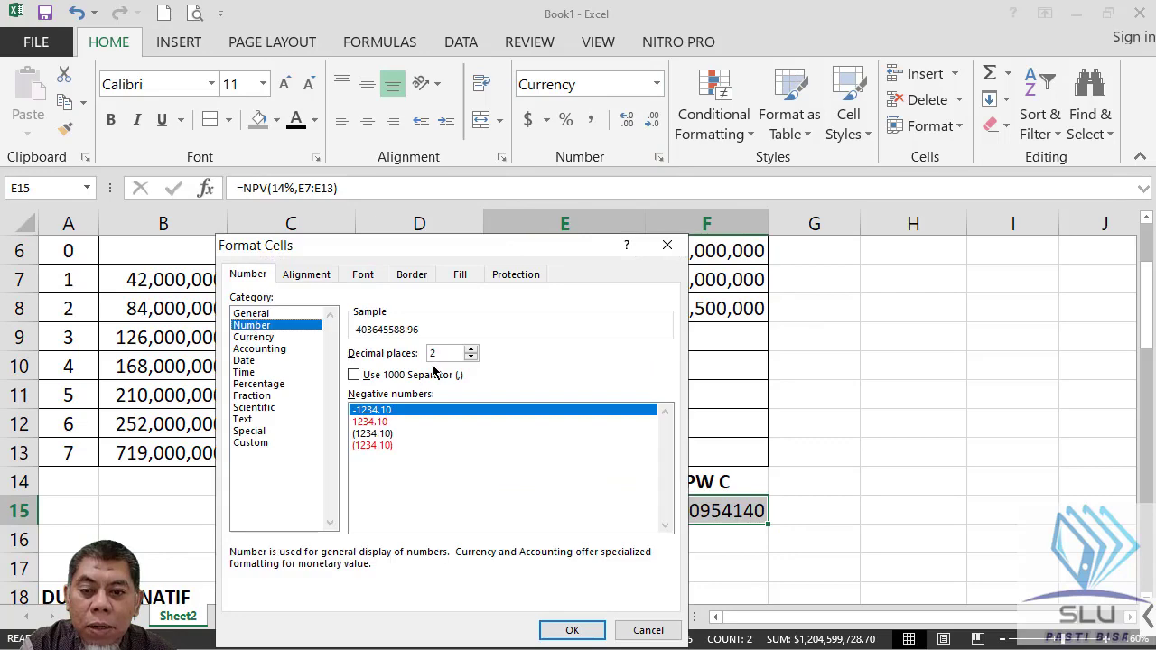
{"action": "left_click", "coordinate": [471, 357]}
{"action": "left_click", "coordinate": [470, 357]}
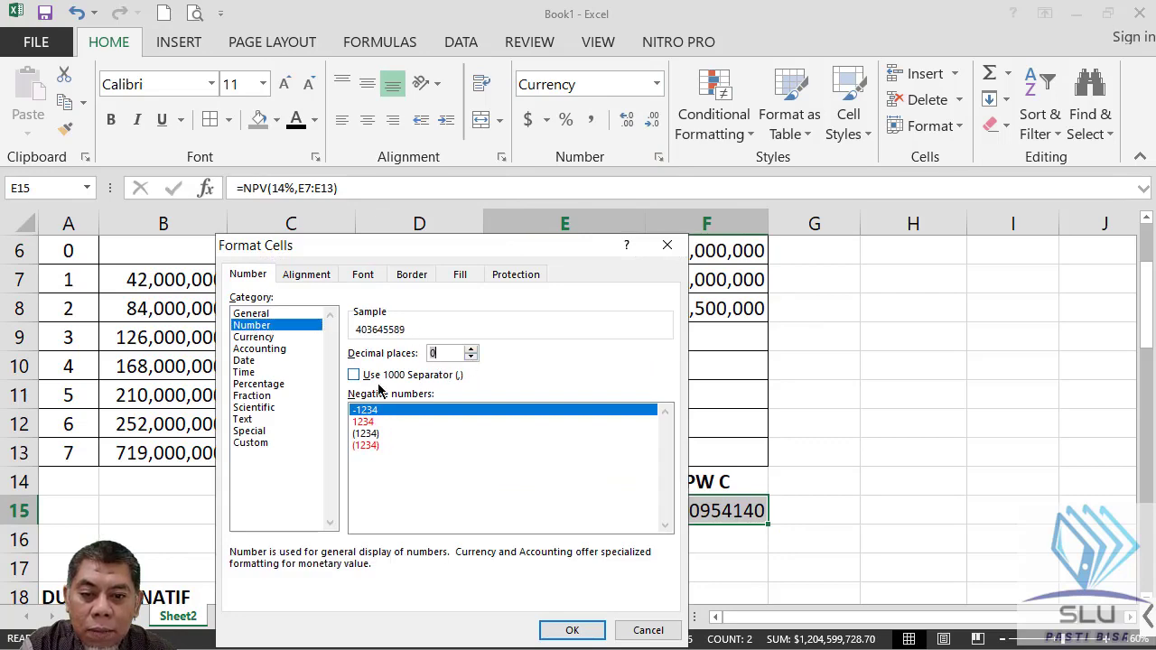
{"action": "left_click", "coordinate": [353, 374]}
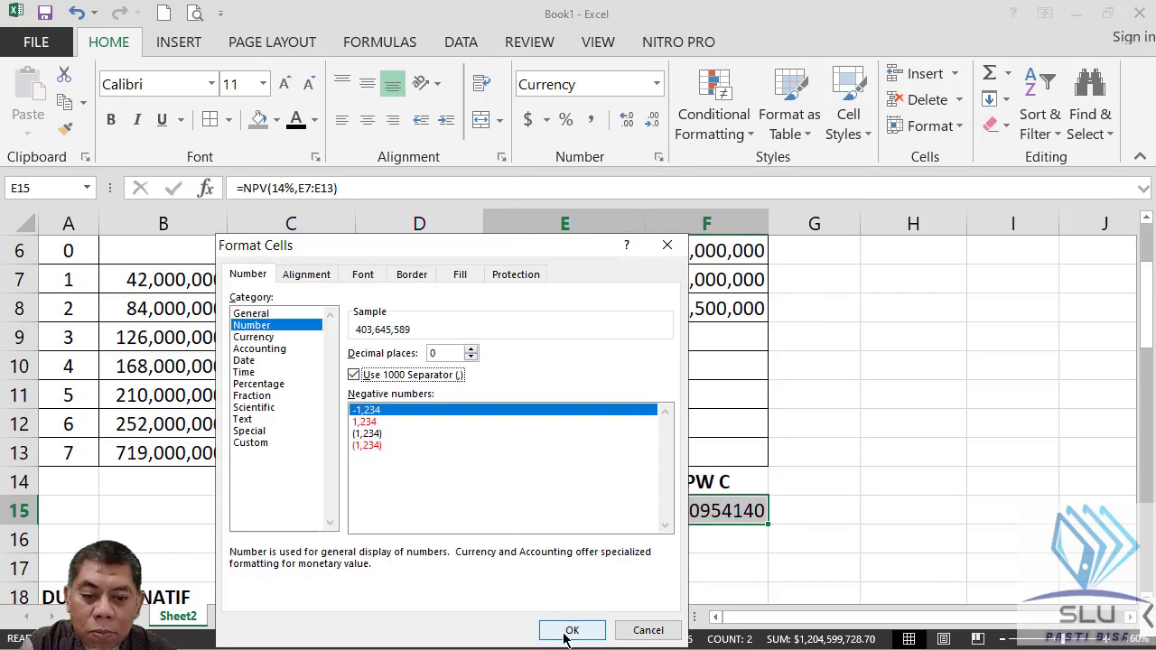
{"action": "left_click", "coordinate": [568, 629]}
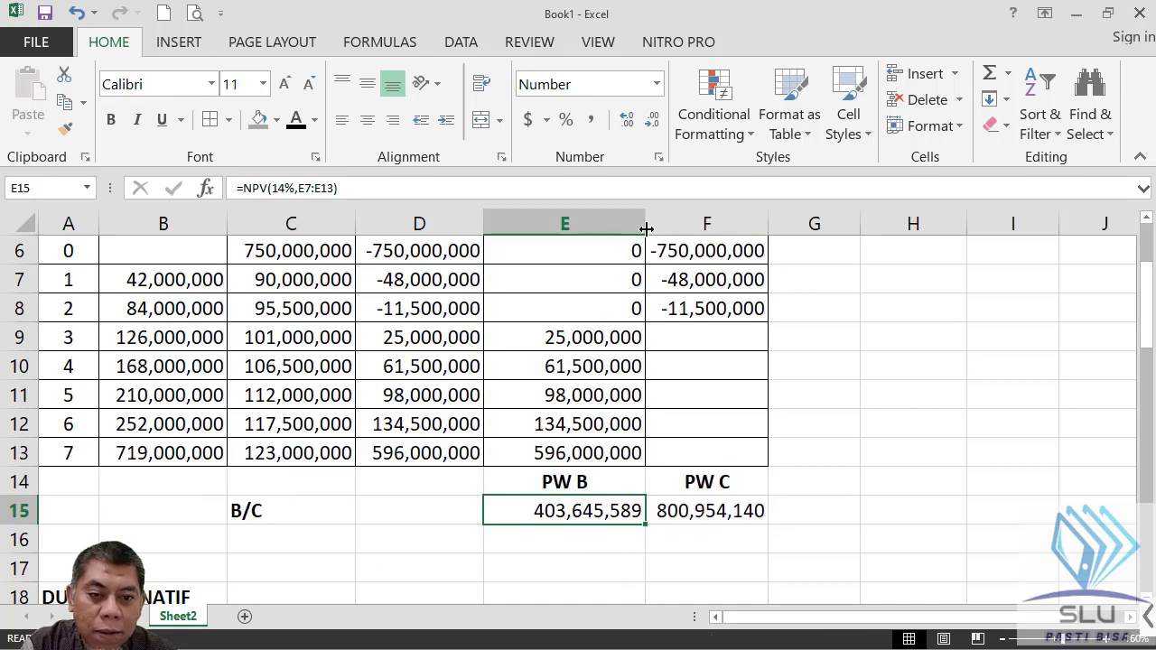
{"action": "left_click_drag", "start_coordinate": [645, 224], "coordinate": [632, 228]}
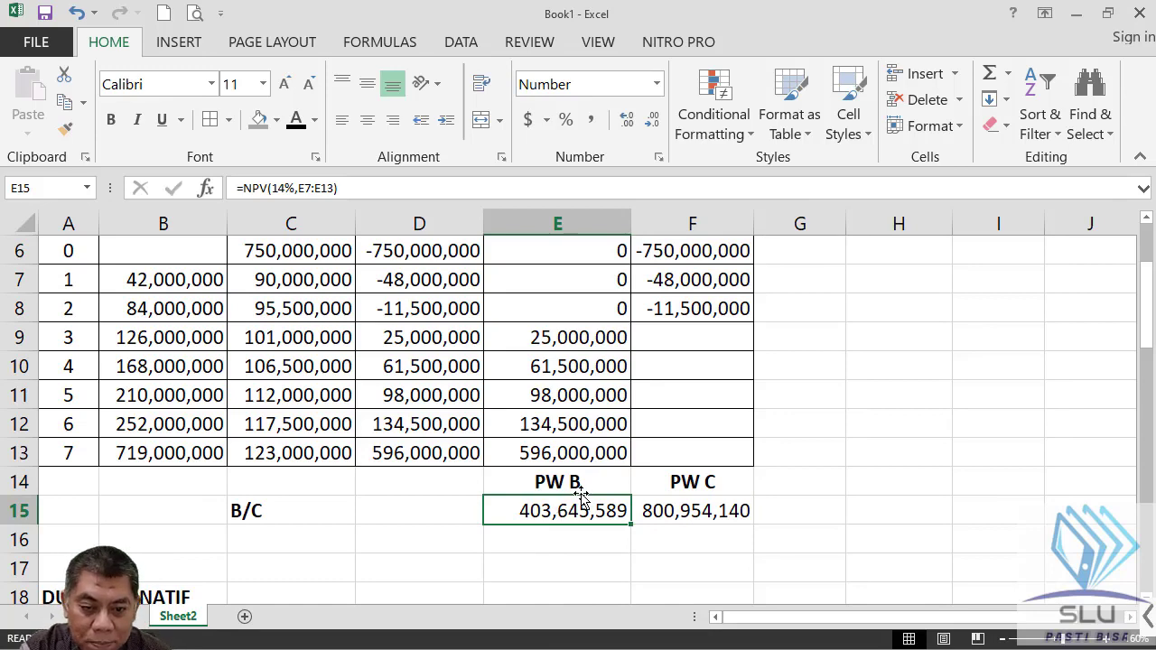
Move the B/C label from cell C15 down to C16.
{"action": "left_click", "coordinate": [723, 510]}
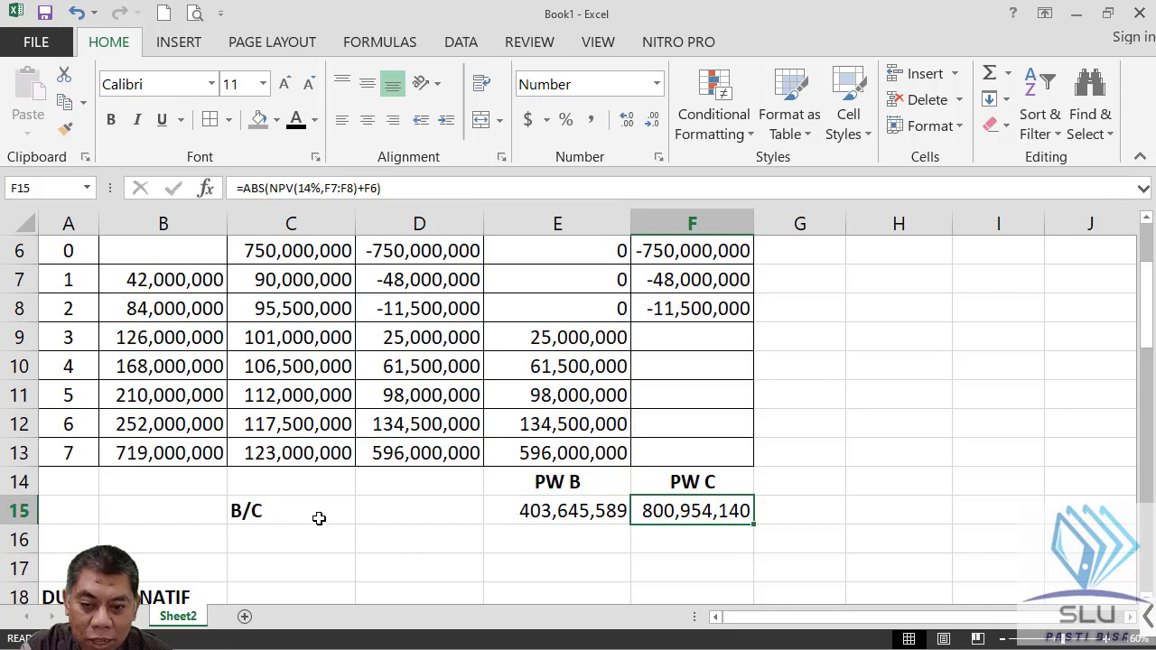
{"action": "left_click", "coordinate": [395, 516]}
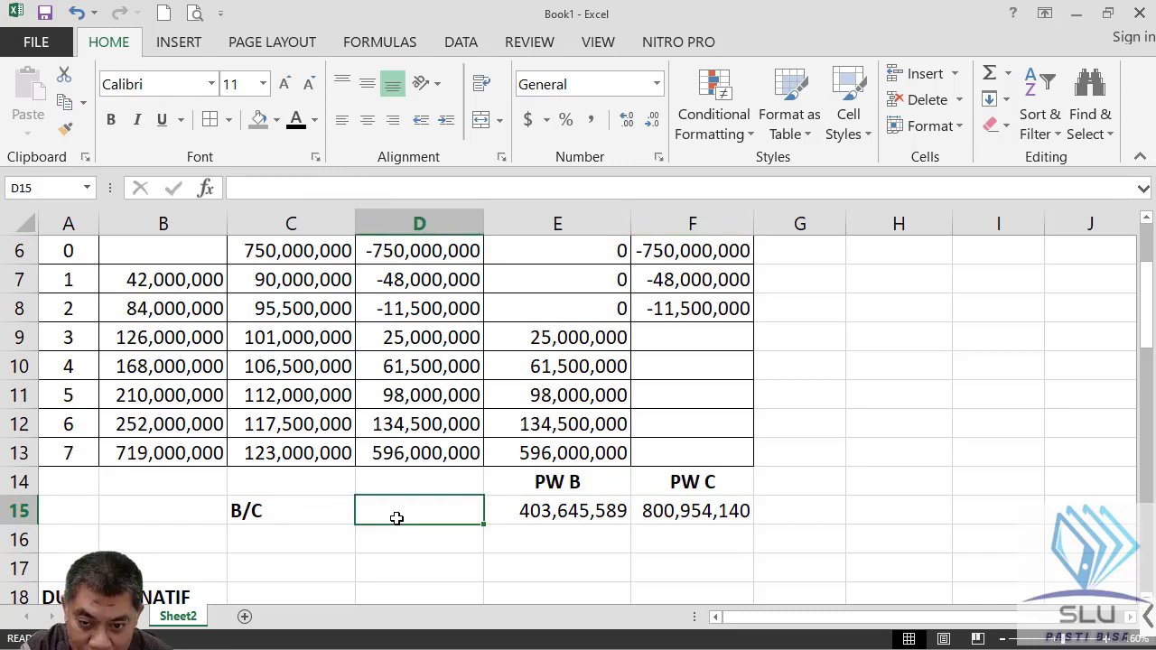
{"action": "left_click", "coordinate": [235, 511]}
{"action": "left_click_drag", "start_coordinate": [235, 511], "coordinate": [267, 539]}
Calculate the benefit-cost ratio in cell D16 with the formula =E15/F15.
{"action": "left_click", "coordinate": [403, 540]}
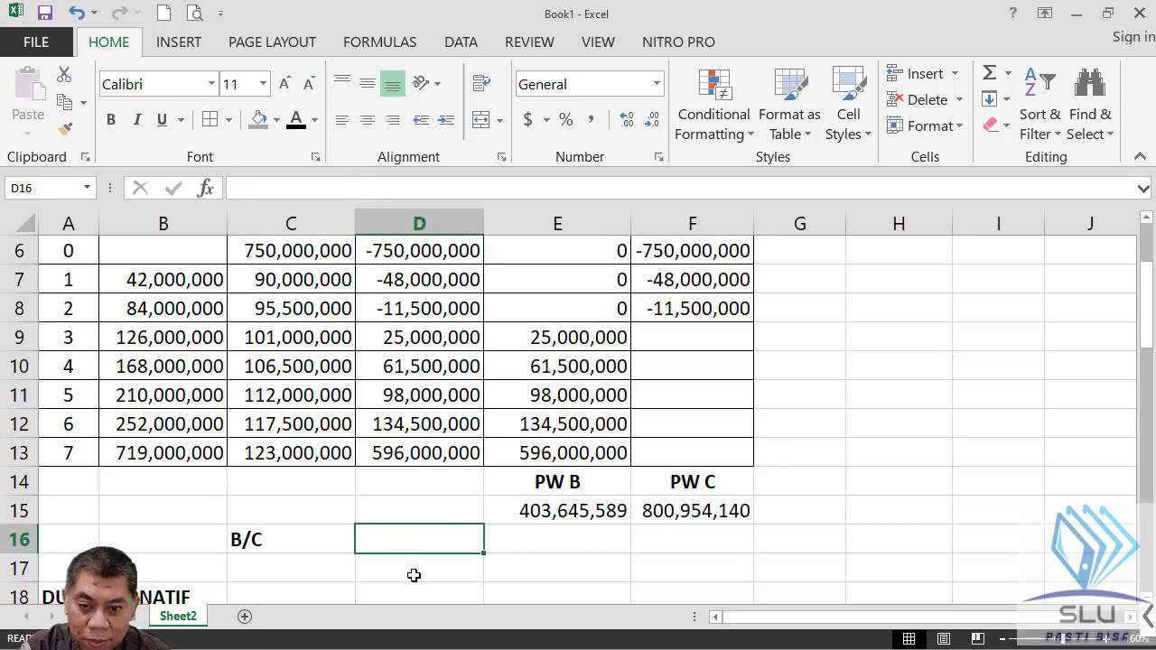
{"action": "type", "text": "="}
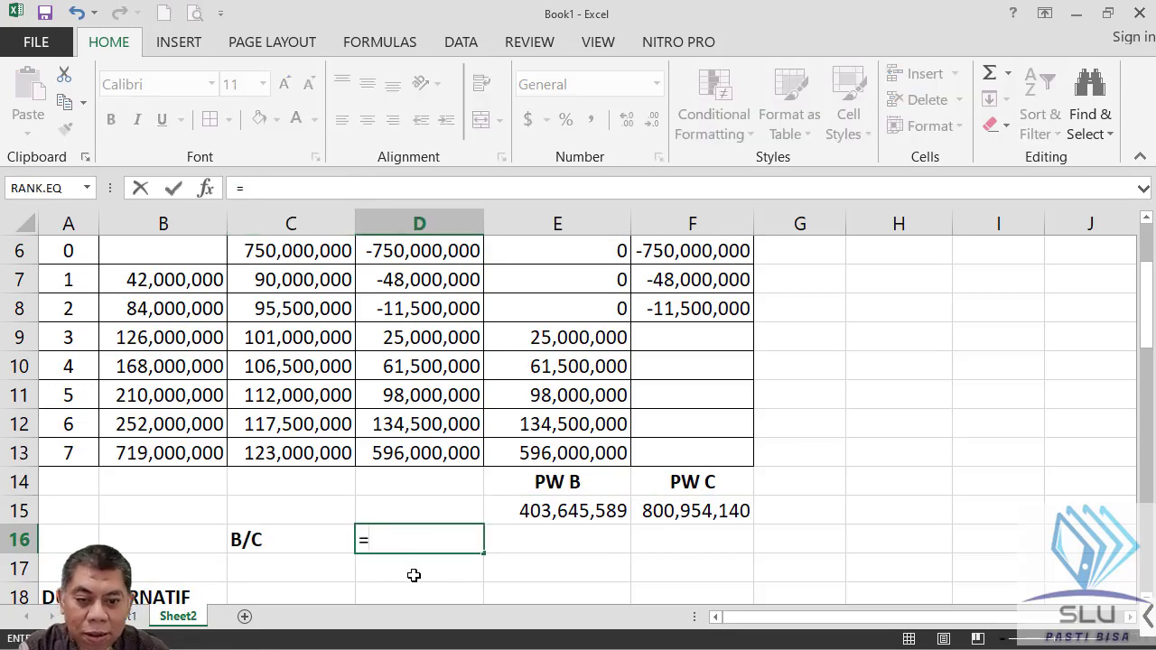
{"action": "left_click", "coordinate": [553, 512]}
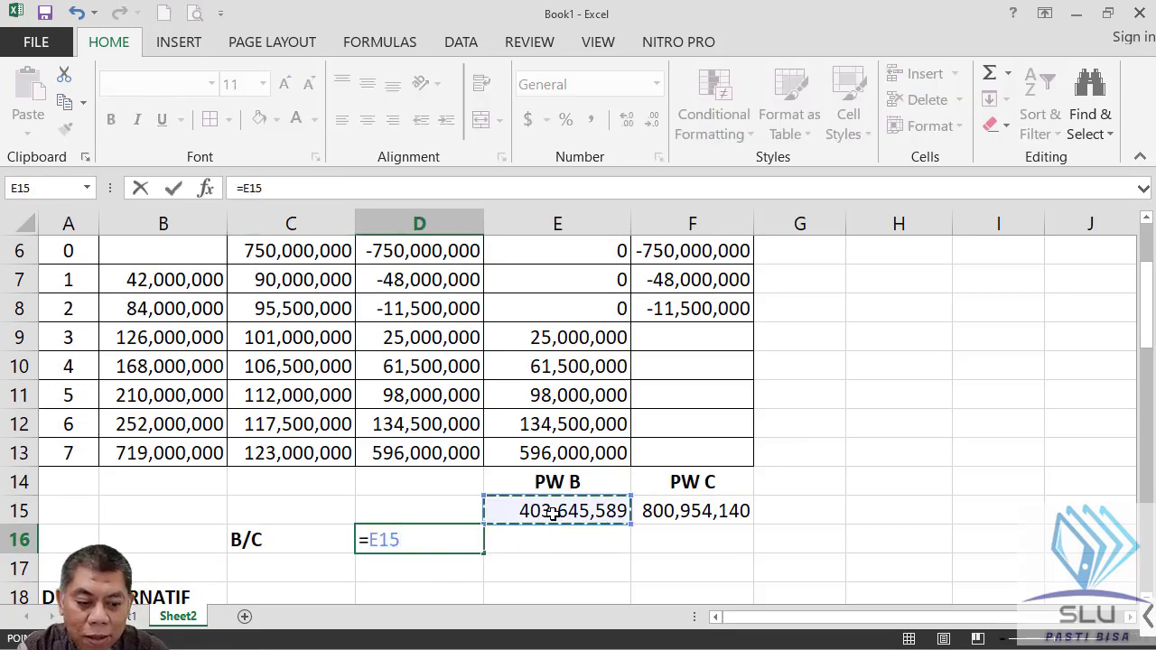
{"action": "type", "text": "/"}
{"action": "left_click", "coordinate": [718, 513]}
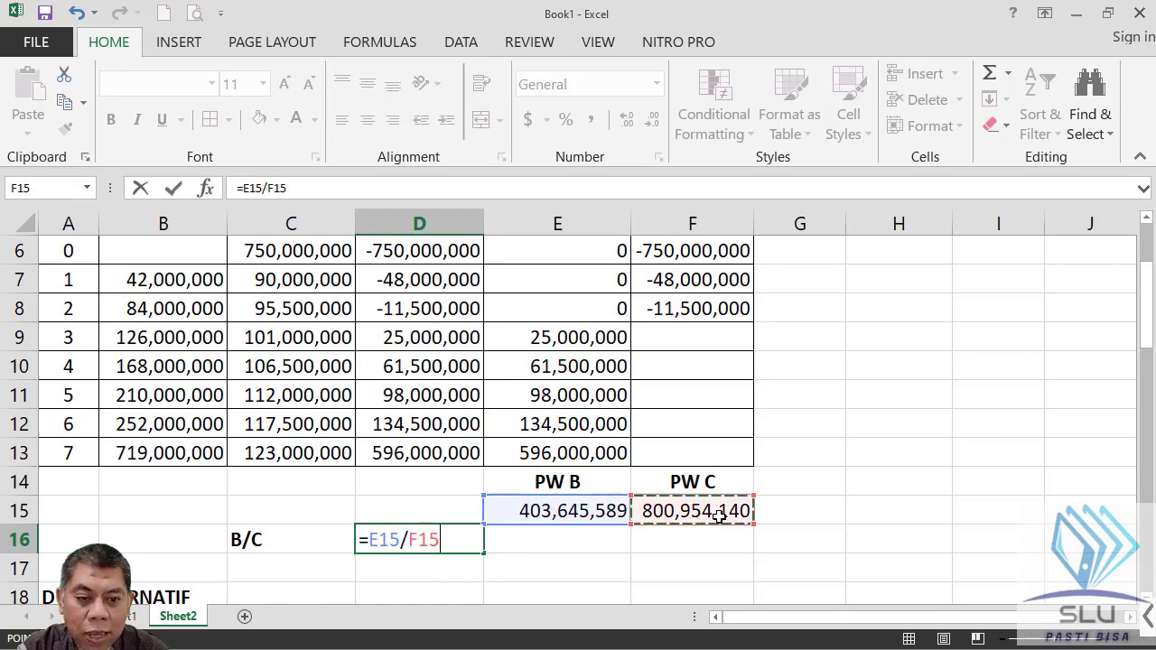
{"action": "key", "text": "Return"}
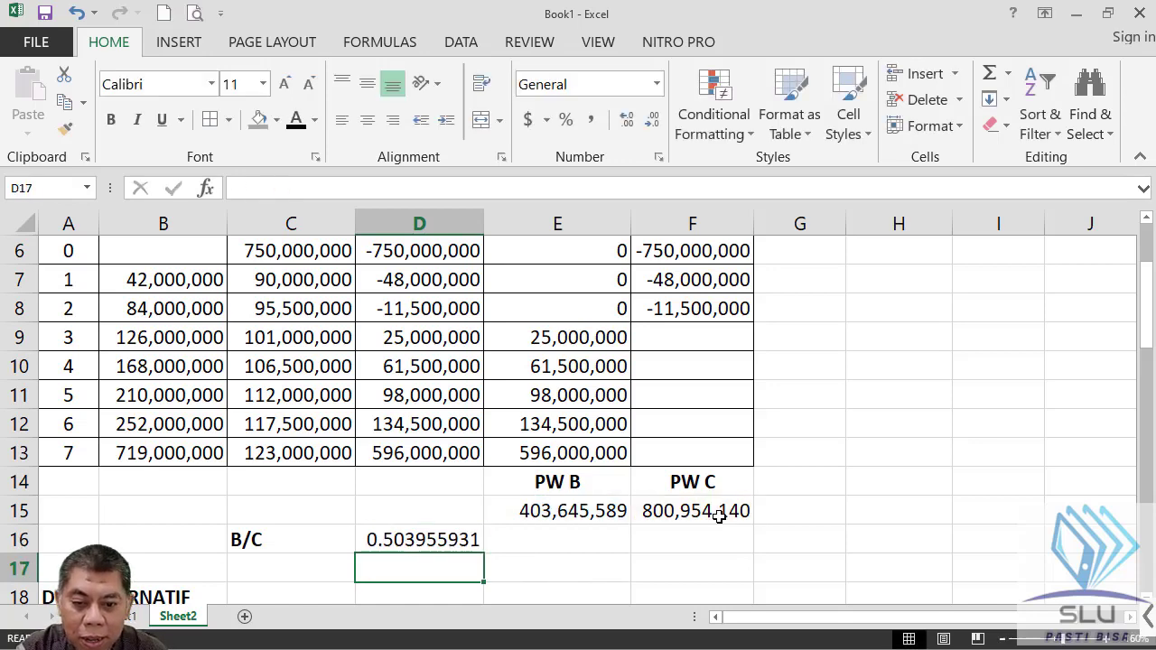
Enter the label "Kesimpulan :" in cell E16 and the conclusion RUGI in cell F16.
{"action": "left_click", "coordinate": [545, 540]}
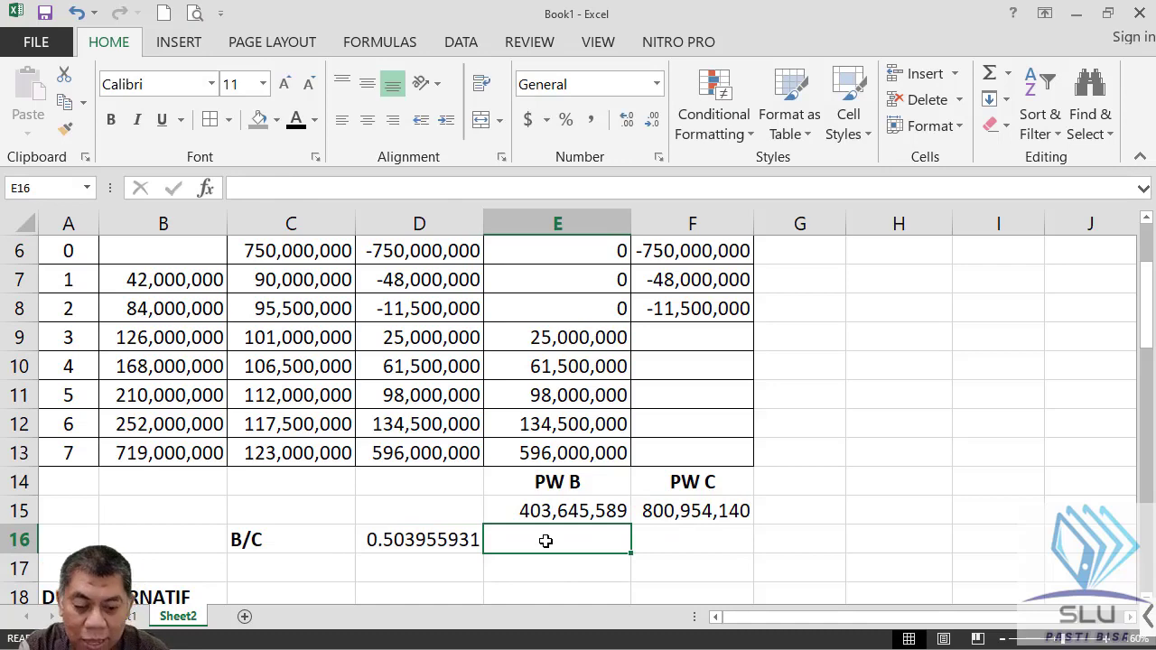
{"action": "type", "text": "kESIM"}
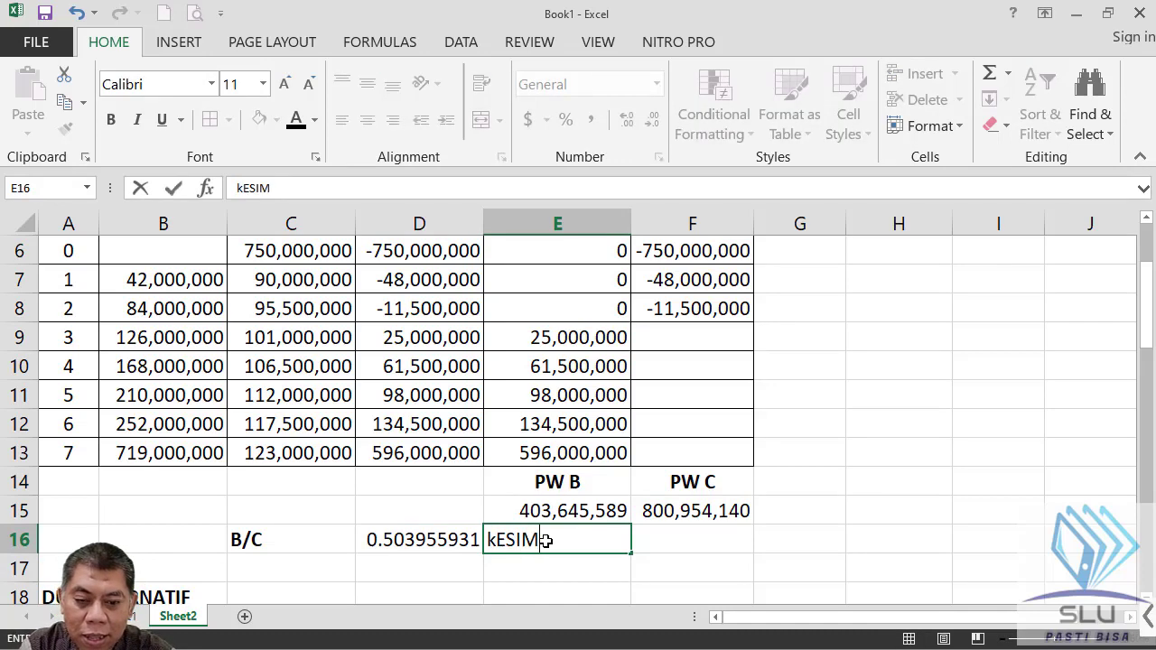
{"action": "type", "text": "PULA"}
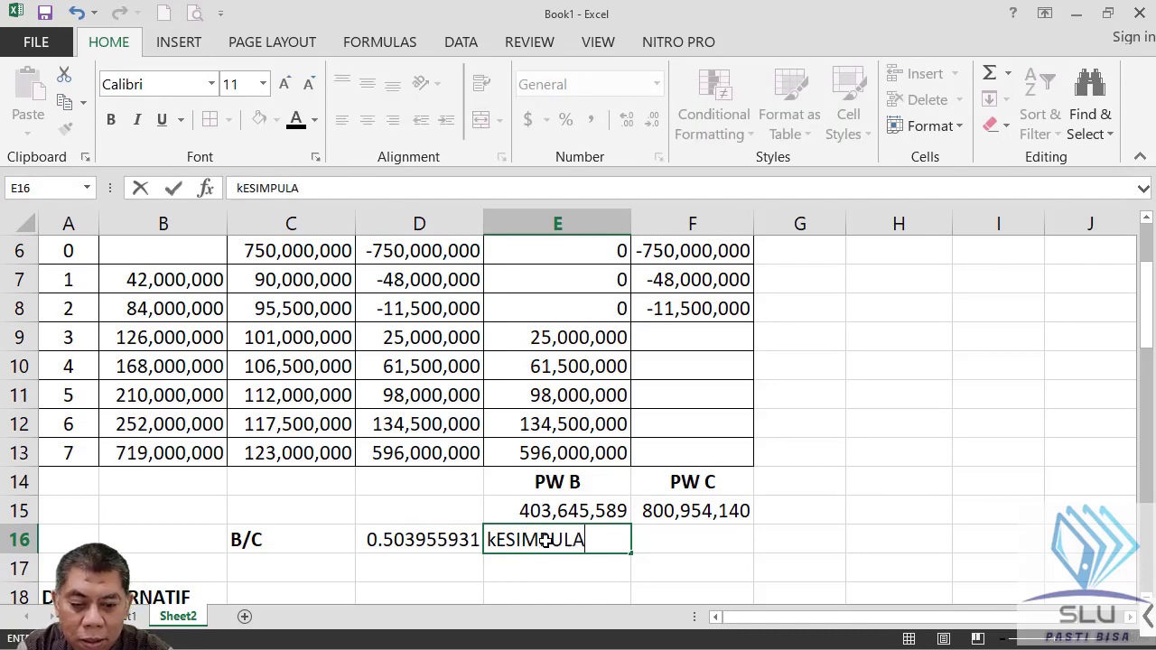
{"action": "type", "text": "N :"}
{"action": "key", "text": "Tab"}
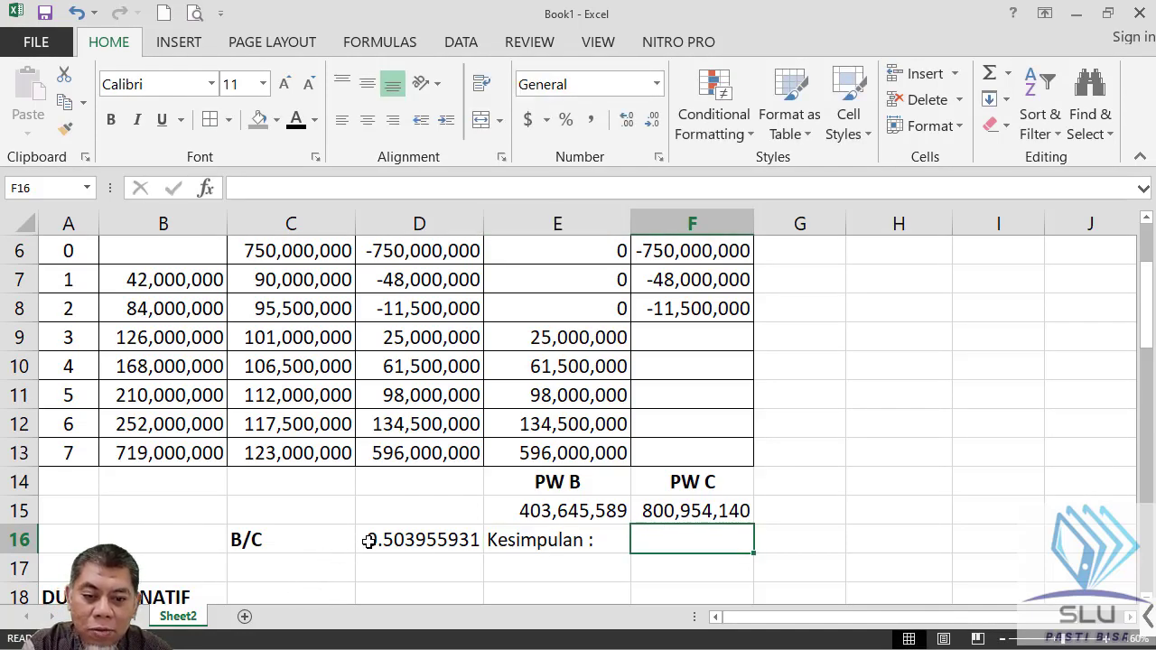
{"action": "type", "text": "RUGI"}
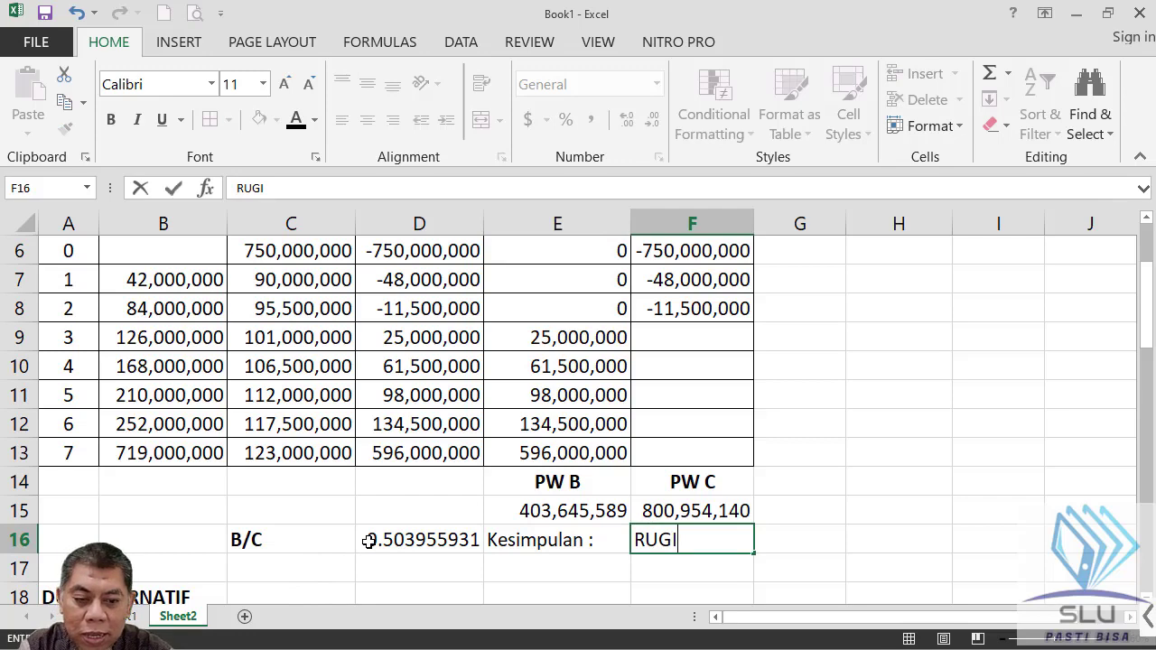
{"action": "key", "text": "Return"}
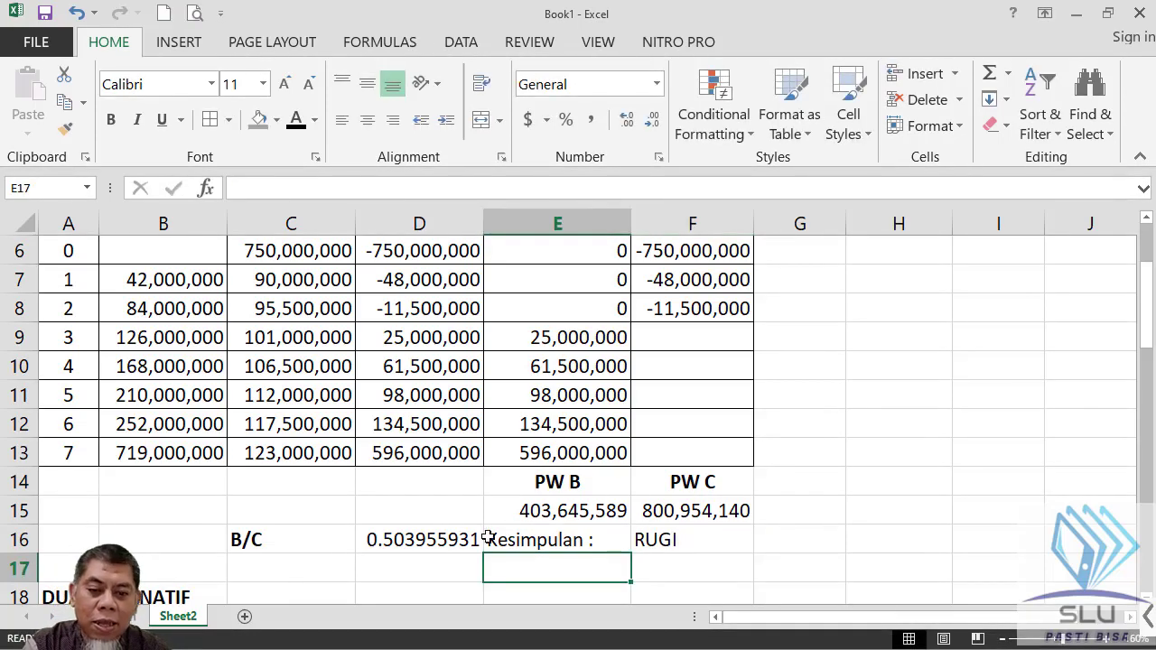
Format the B/C ratio in cell D16 as bold red text on a yellow fill.
{"action": "left_click", "coordinate": [367, 540]}
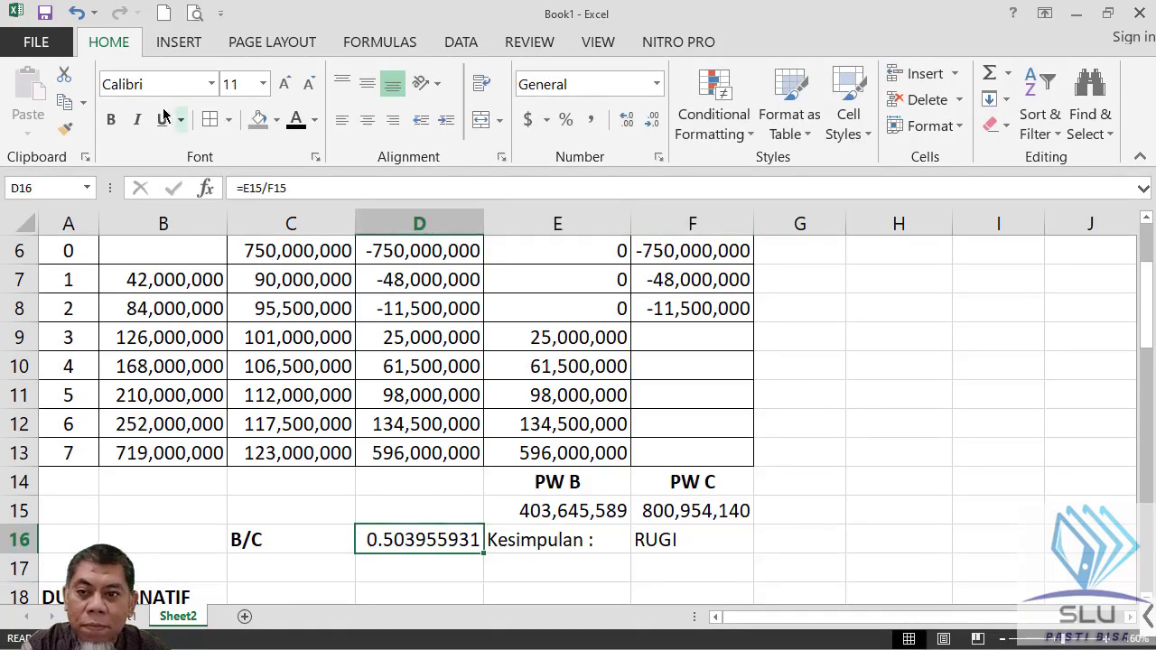
{"action": "left_click", "coordinate": [111, 121]}
{"action": "left_click", "coordinate": [313, 120]}
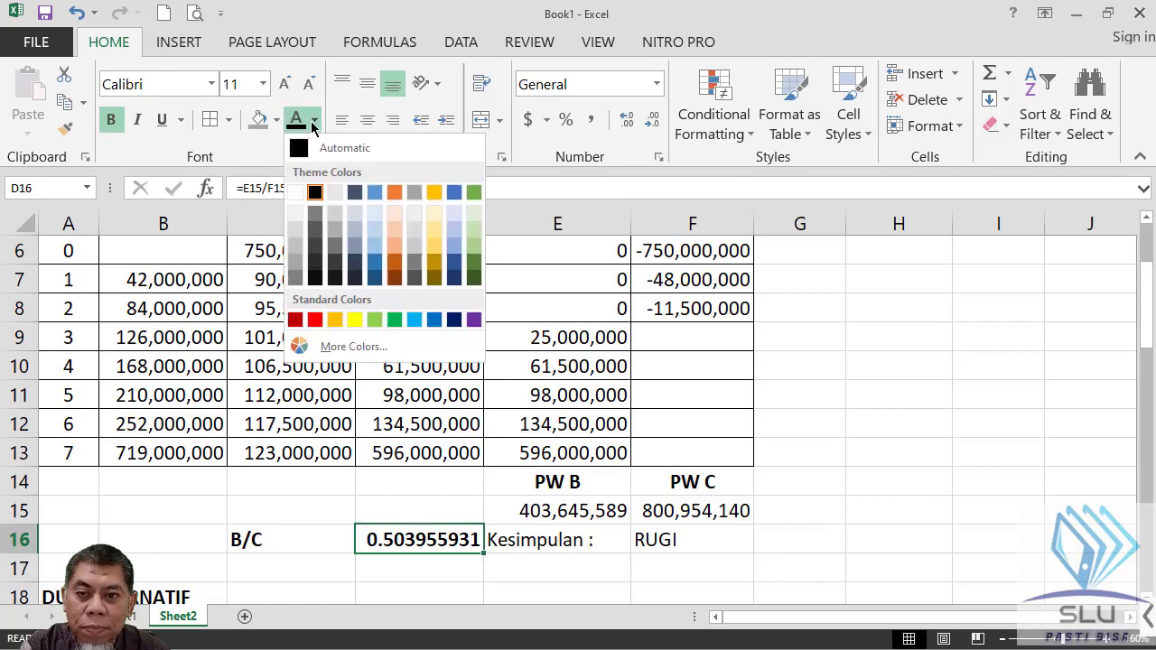
{"action": "left_click", "coordinate": [315, 321]}
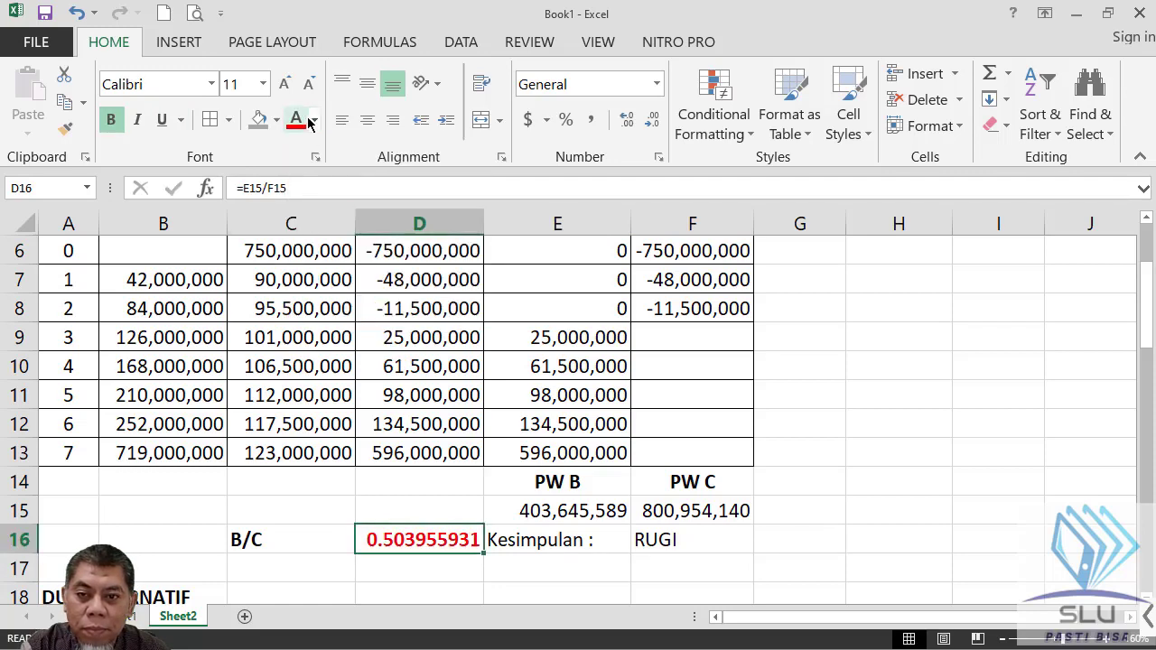
{"action": "left_click", "coordinate": [276, 120]}
{"action": "left_click", "coordinate": [317, 293]}
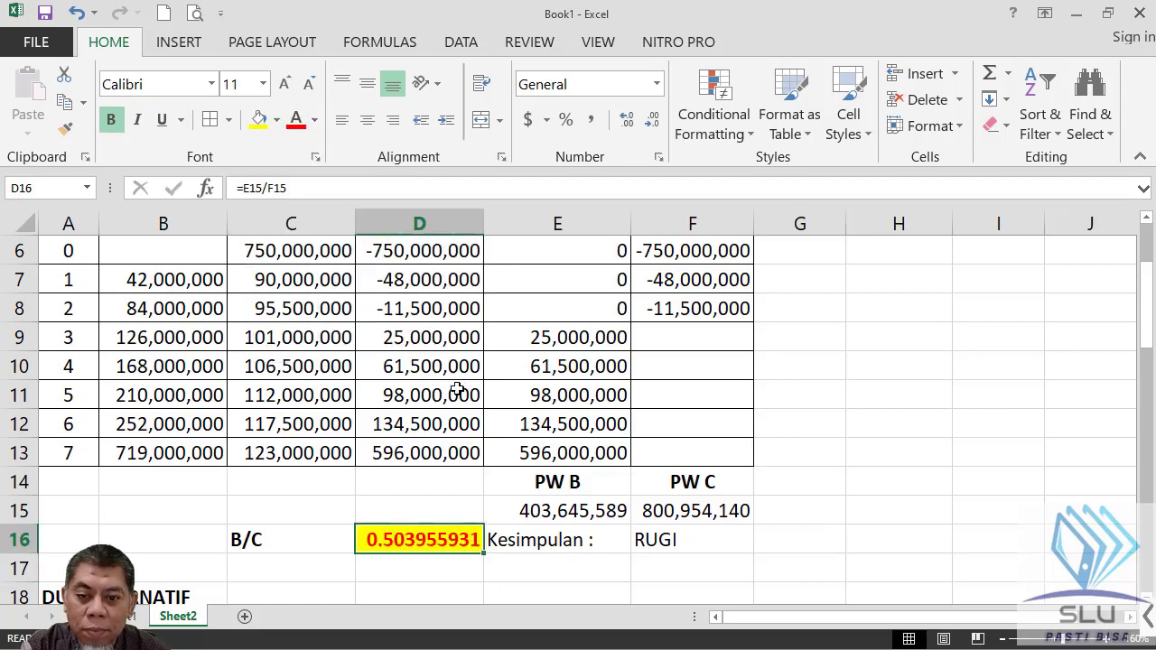
Make the conclusion cells E16:F16 bold, and give RUGI in F16 red text on a yellow fill.
{"action": "left_click_drag", "start_coordinate": [540, 542], "coordinate": [659, 542]}
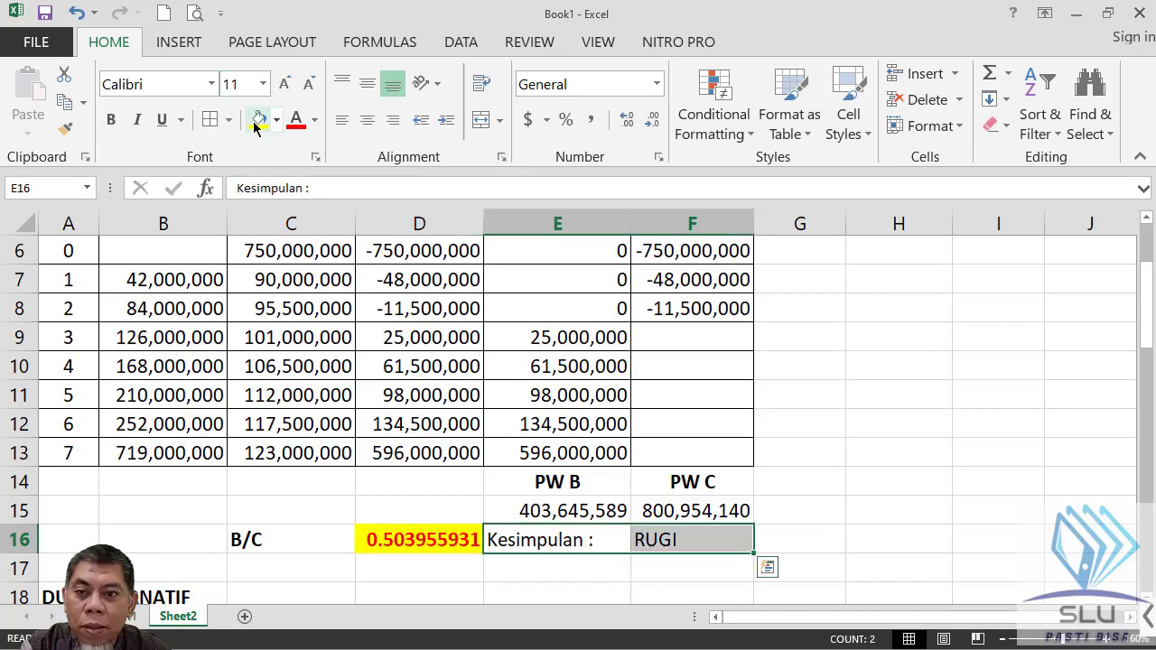
{"action": "left_click", "coordinate": [112, 120]}
{"action": "left_click", "coordinate": [662, 540]}
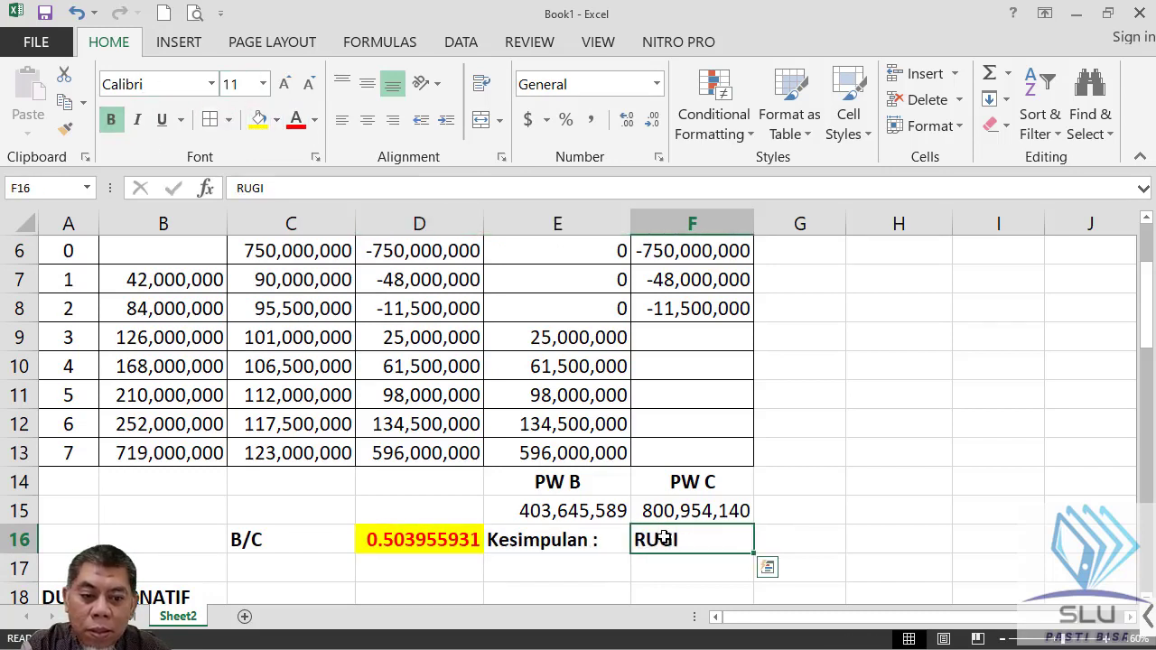
{"action": "left_click", "coordinate": [293, 121]}
{"action": "left_click", "coordinate": [260, 121]}
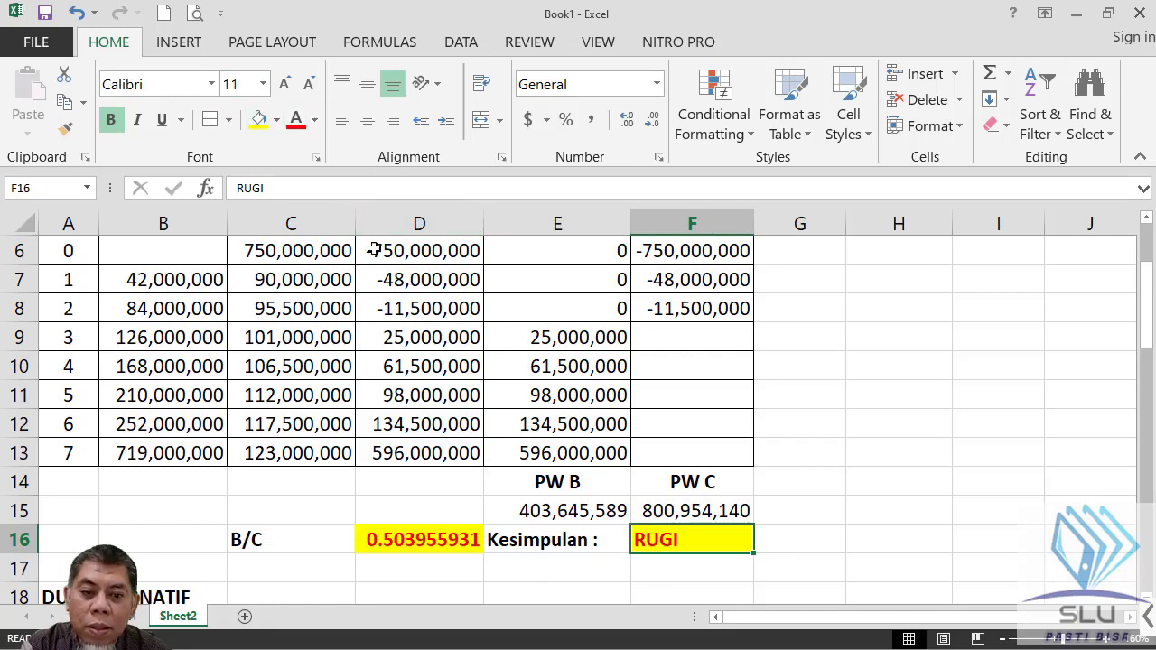
{"action": "left_click", "coordinate": [807, 506]}
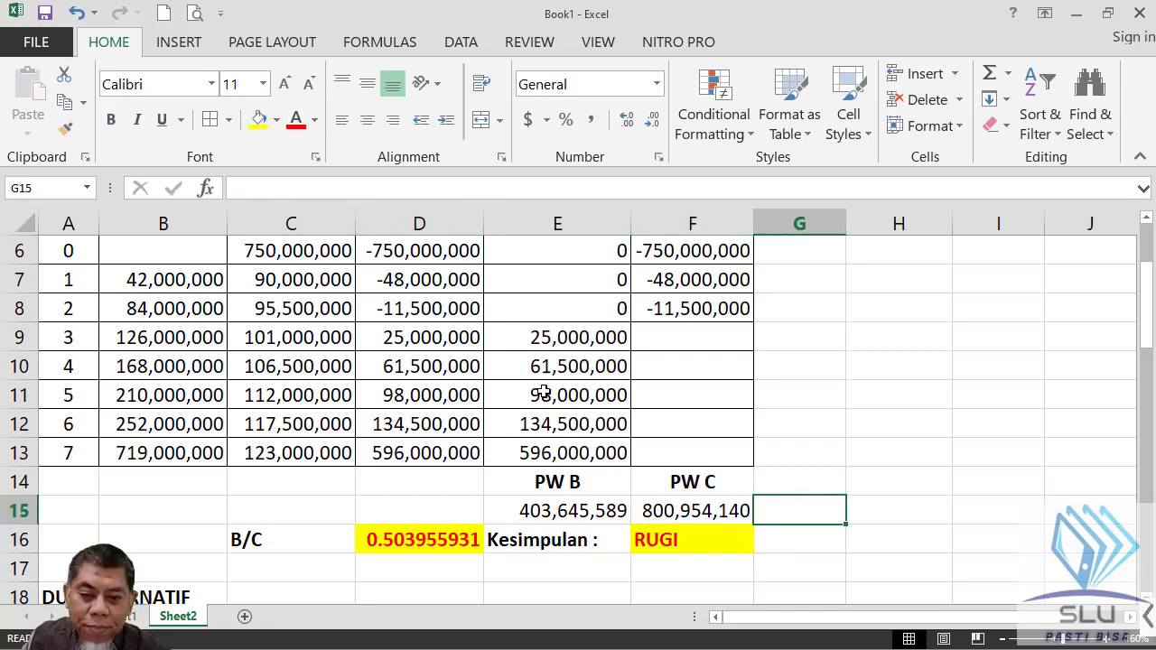
Review the single-alternative table and its B/C ratio, and switch to the Ekotek10.ppt presentation in PowerPoint to compare the worked example.
{"action": "left_click", "coordinate": [406, 539]}
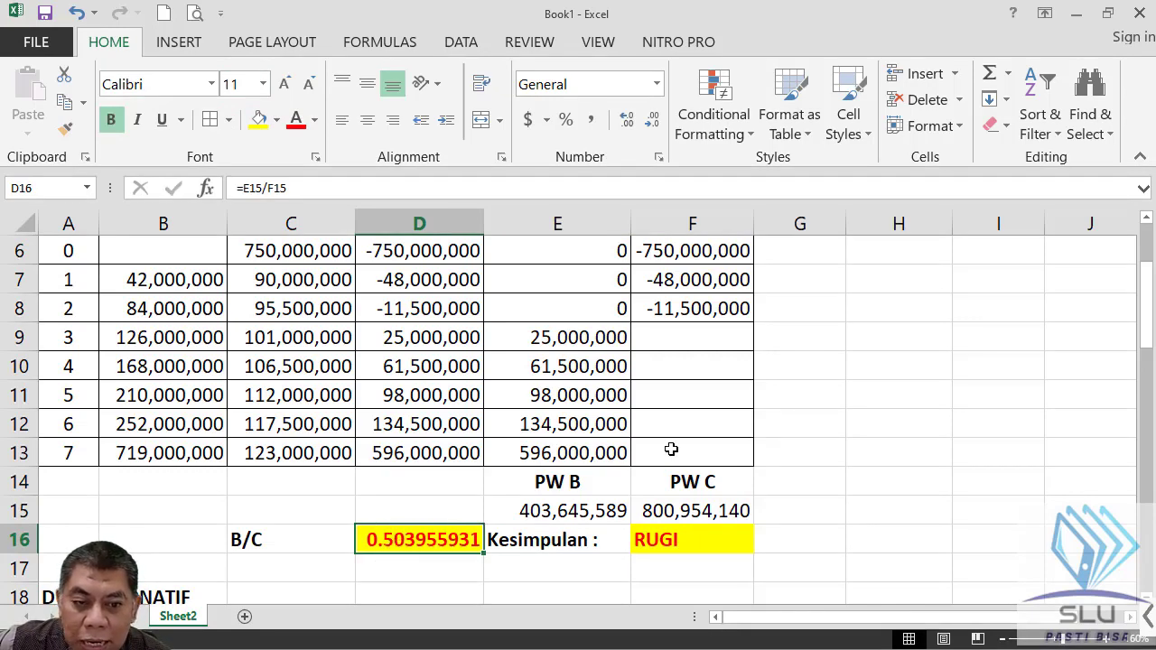
{"action": "scroll", "coordinate": [671, 449], "scroll_direction": "up", "scroll_amount": 2}
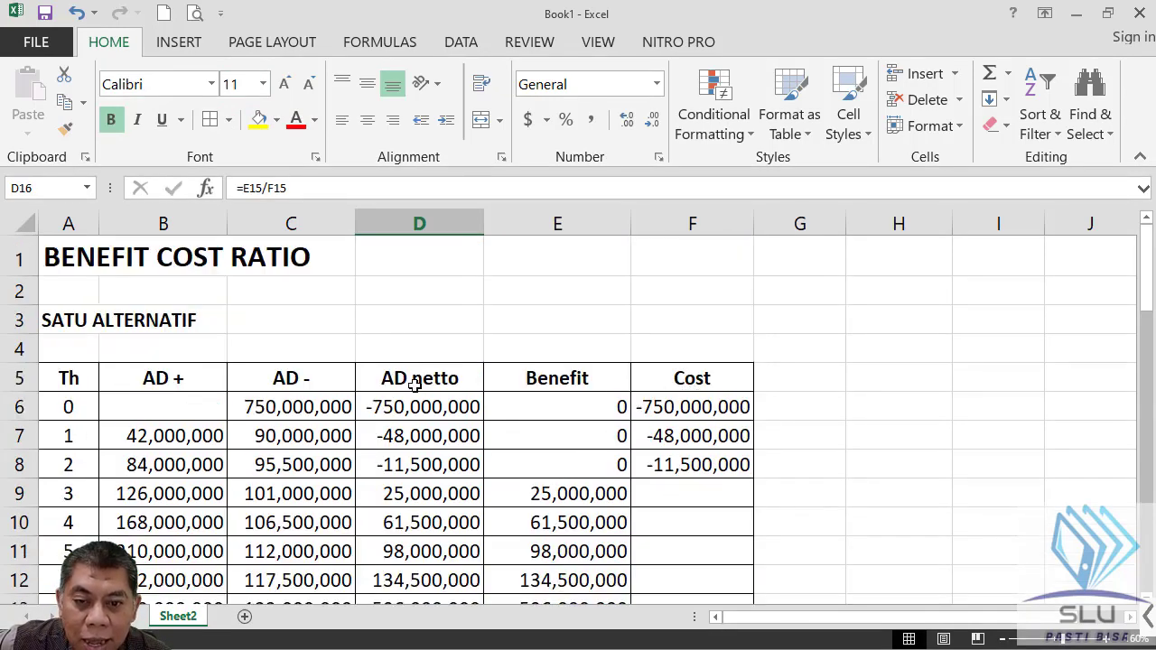
{"action": "scroll", "coordinate": [528, 387], "scroll_direction": "down", "scroll_amount": 4}
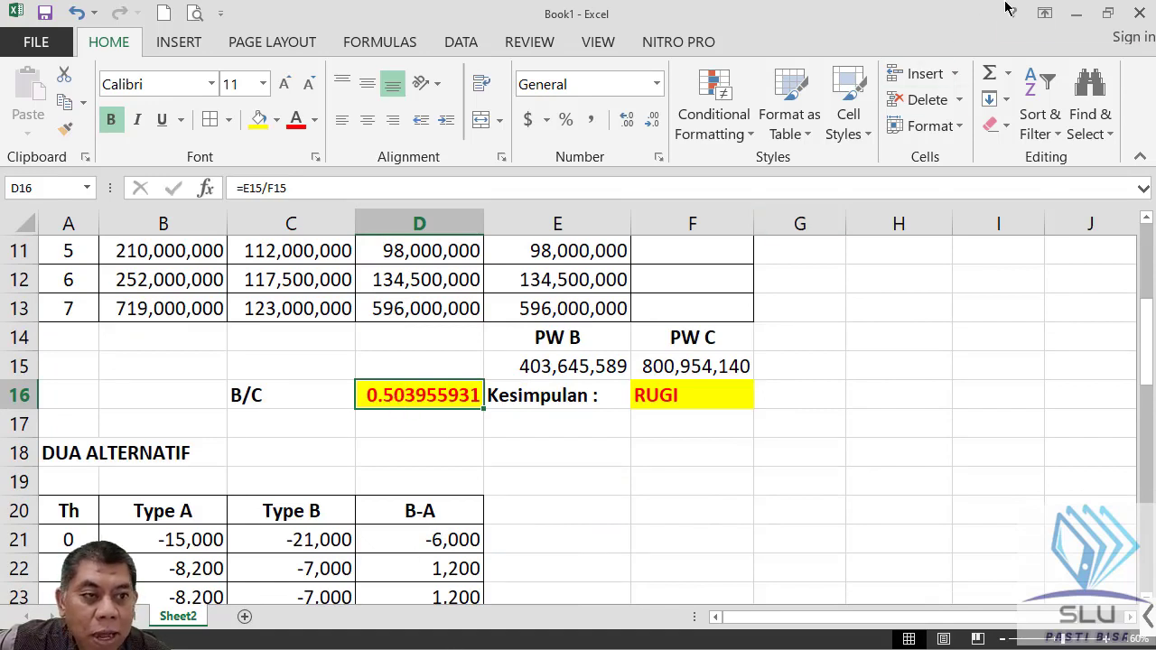
{"action": "left_click", "coordinate": [1075, 13]}
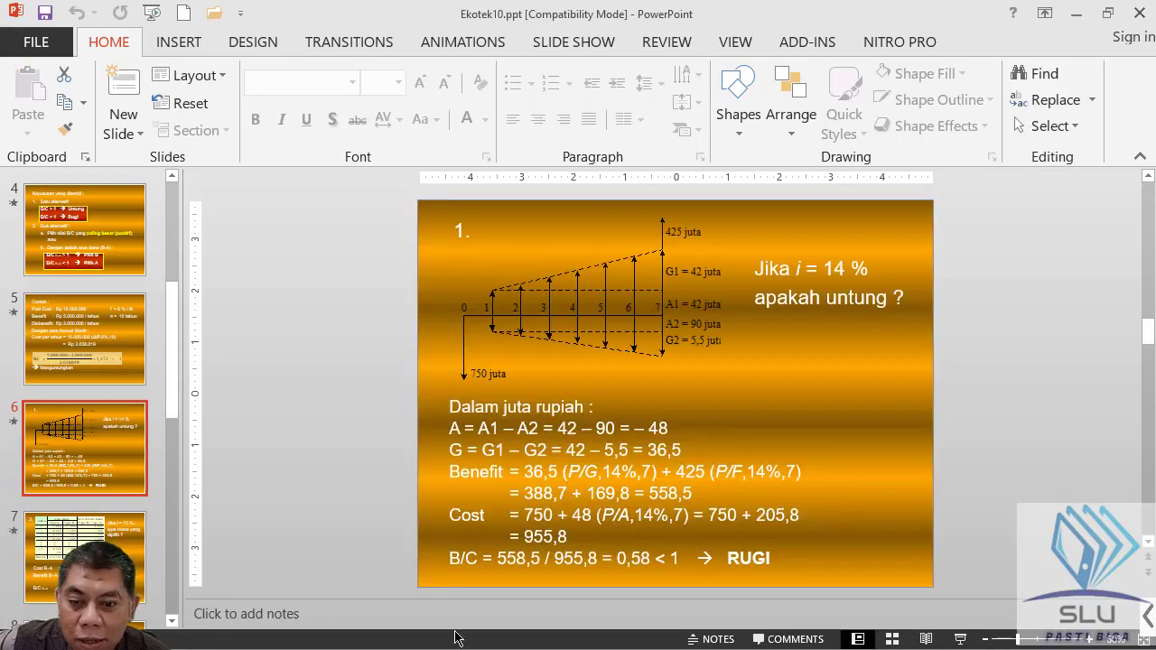
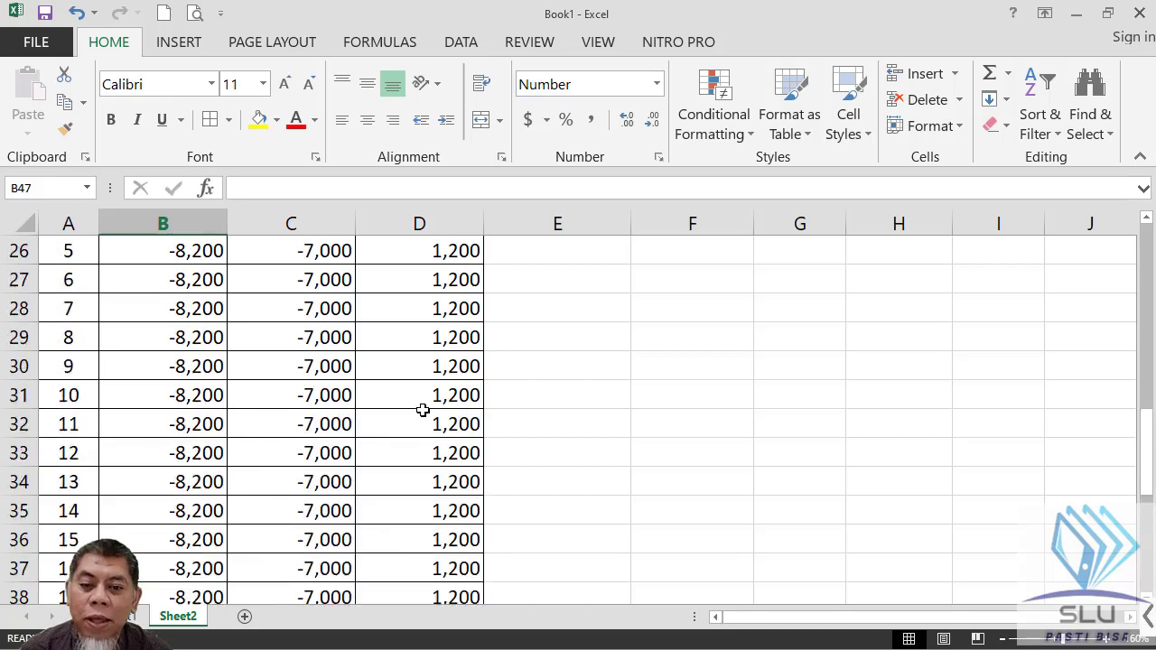
Examine the B-A column of the DUA ALTERNATIF table from year 0 through year 25.
{"action": "scroll", "coordinate": [421, 408], "scroll_direction": "down", "scroll_amount": 3}
{"action": "scroll", "coordinate": [468, 386], "scroll_direction": "up", "scroll_amount": 3}
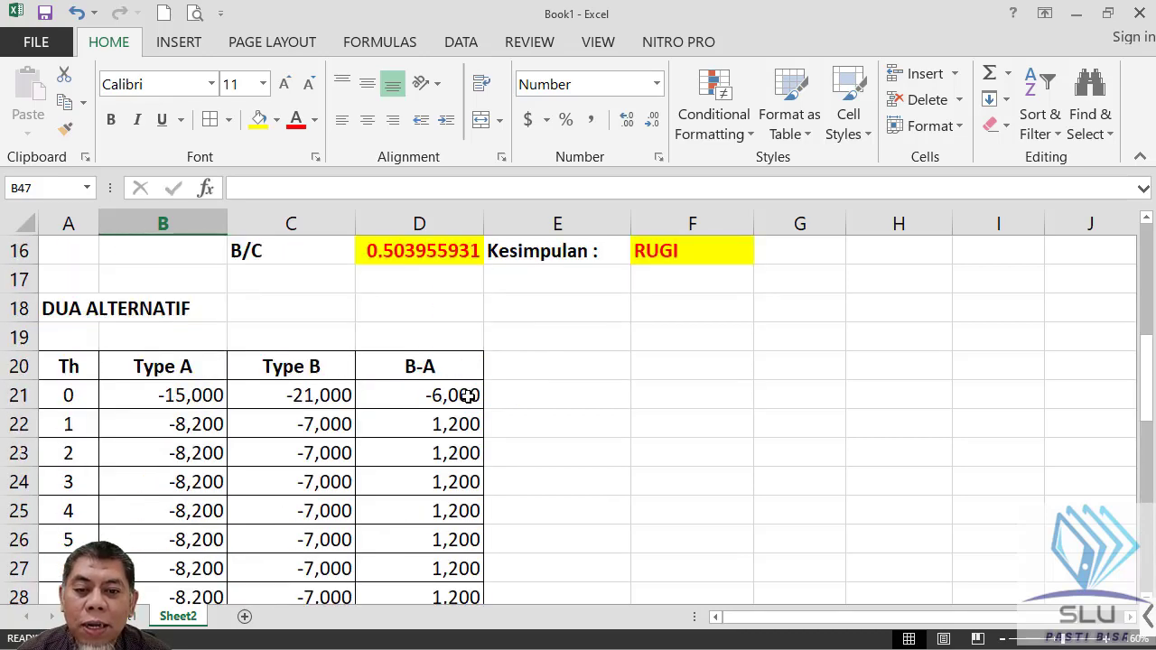
{"action": "left_click", "coordinate": [434, 541]}
{"action": "scroll", "coordinate": [452, 515], "scroll_direction": "down", "scroll_amount": 3}
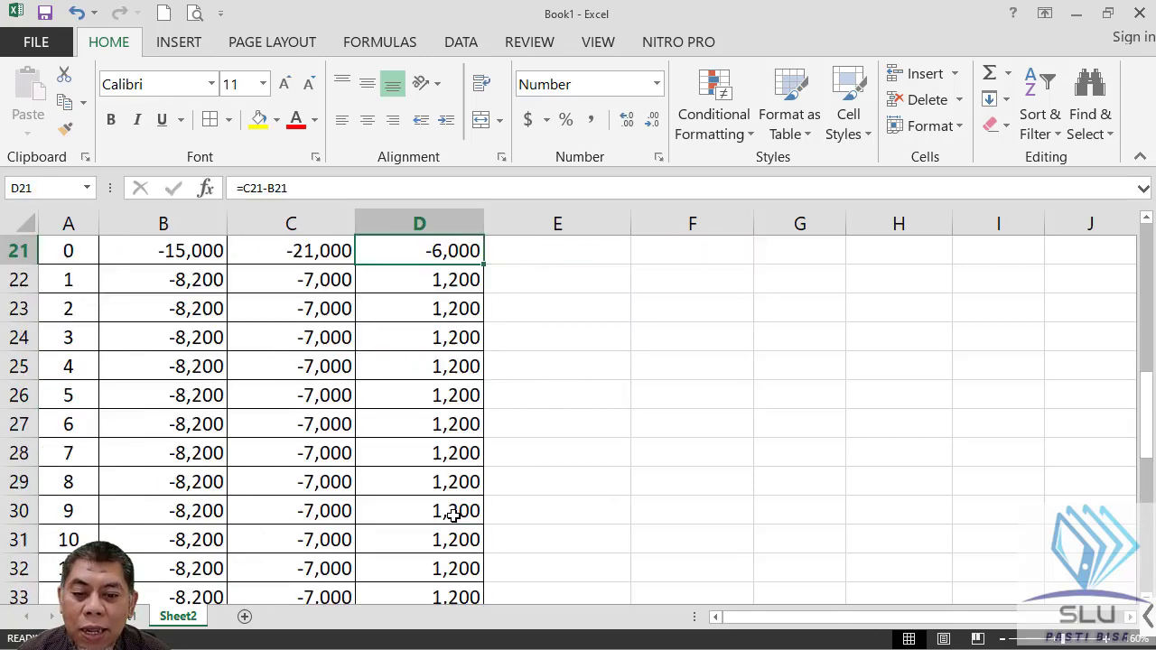
{"action": "scroll", "coordinate": [469, 383], "scroll_direction": "up", "scroll_amount": 2}
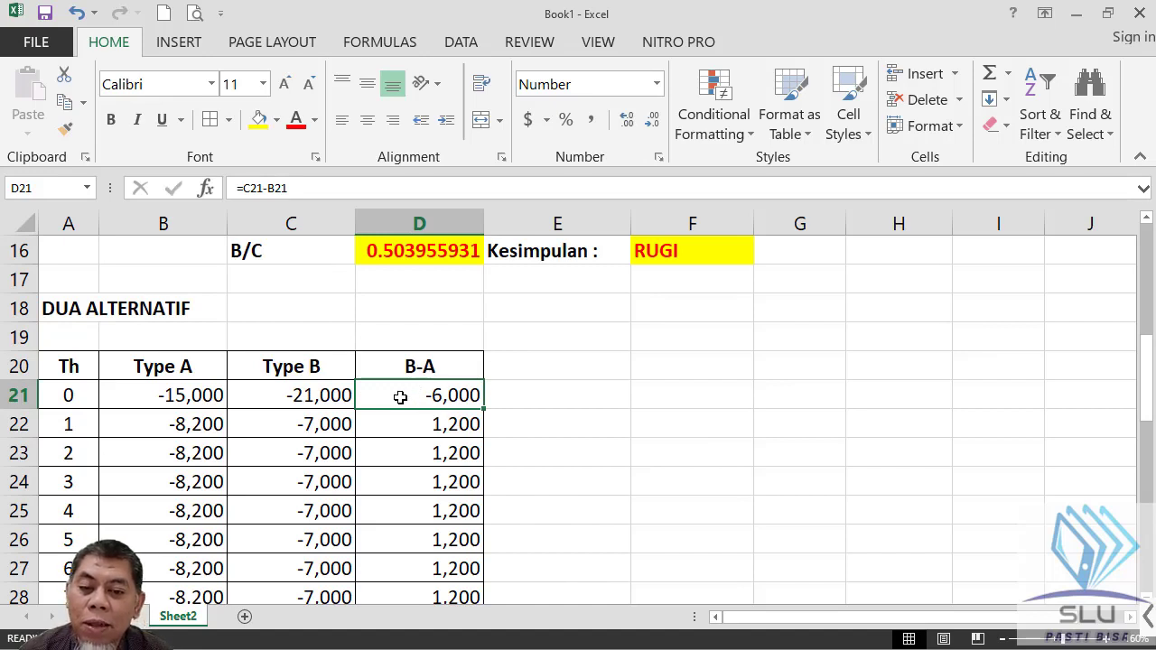
{"action": "key", "text": "ctrl+shift+Down"}
{"action": "left_click", "coordinate": [449, 561]}
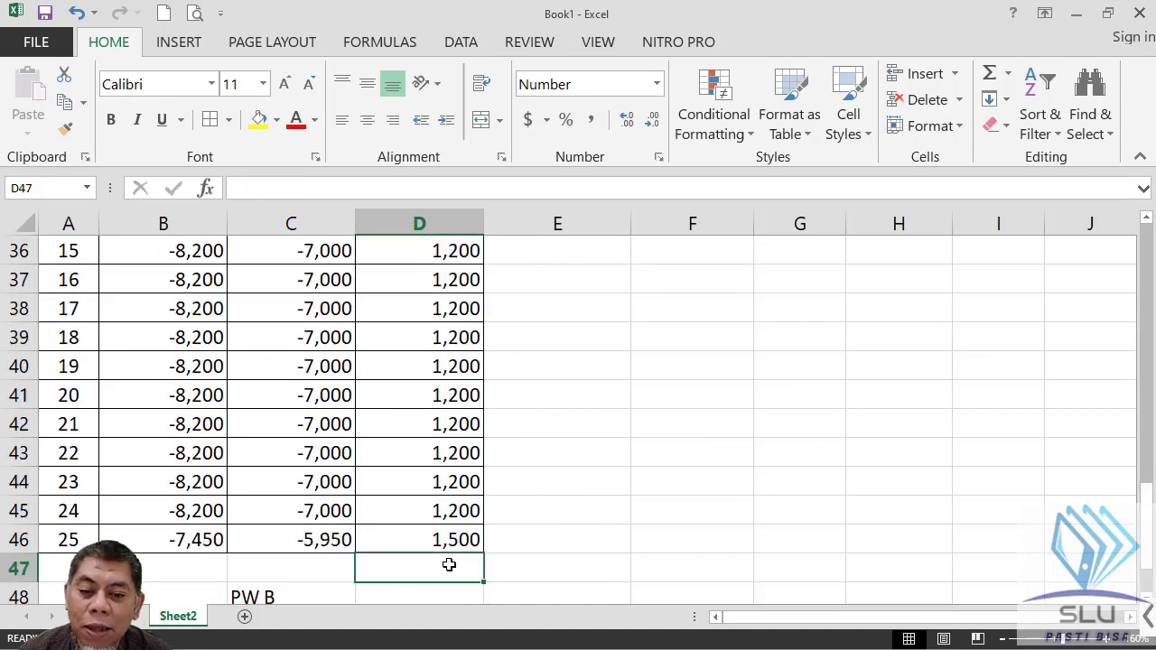
{"action": "scroll", "coordinate": [374, 284], "scroll_direction": "up", "scroll_amount": 7}
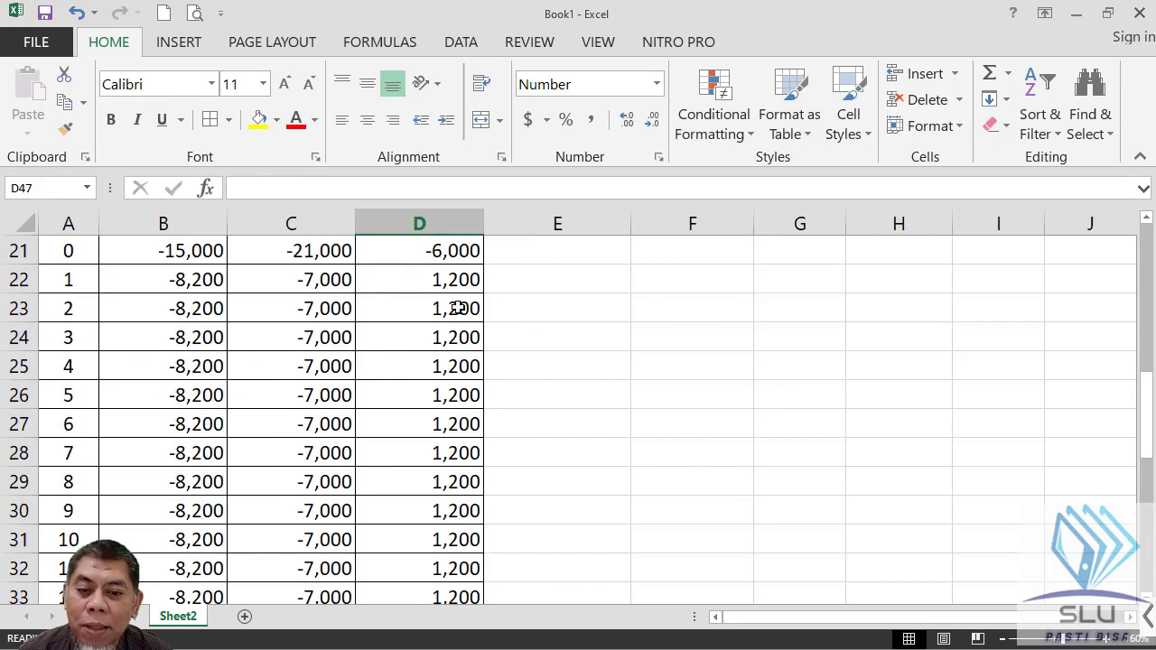
{"action": "left_click", "coordinate": [426, 395]}
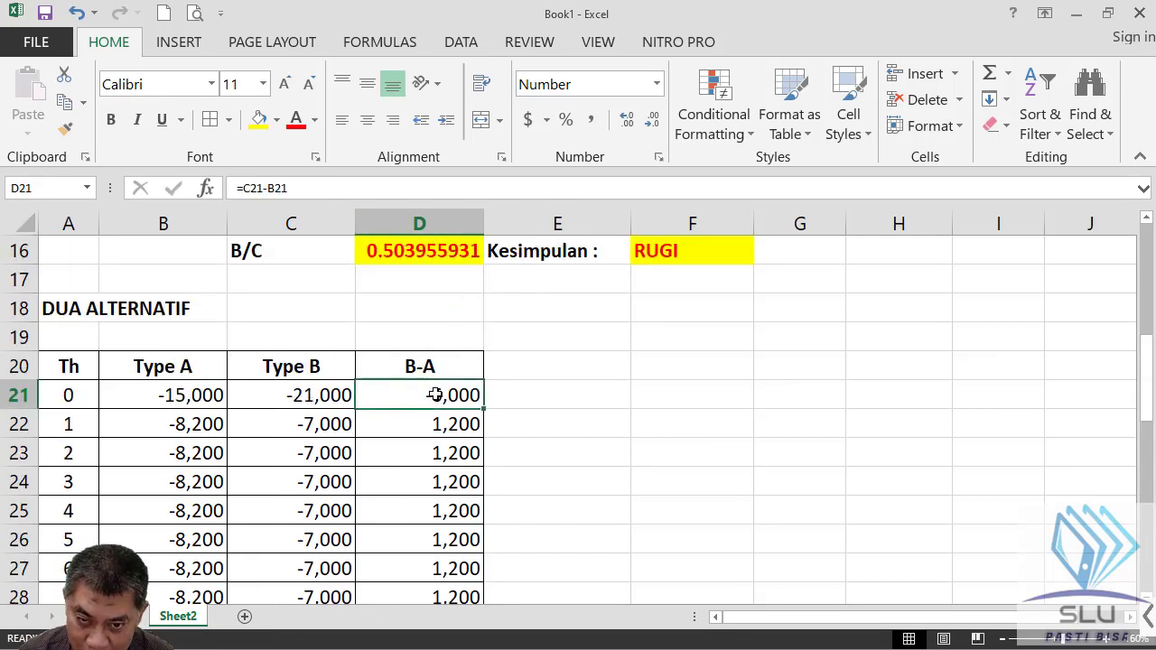
{"action": "left_click", "coordinate": [434, 430]}
{"action": "left_click", "coordinate": [439, 482]}
{"action": "scroll", "coordinate": [455, 387], "scroll_direction": "down", "scroll_amount": 8}
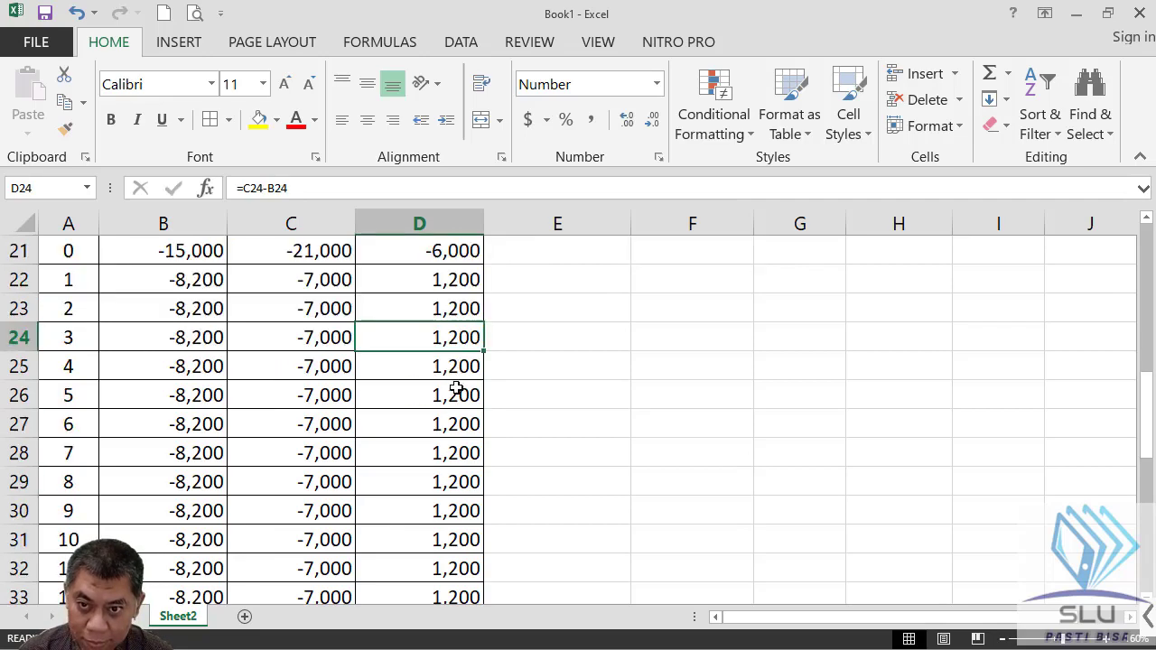
Sum the B-A values D21:D46 in cell D47 as a check, and clear that cell again.
{"action": "left_click", "coordinate": [452, 420]}
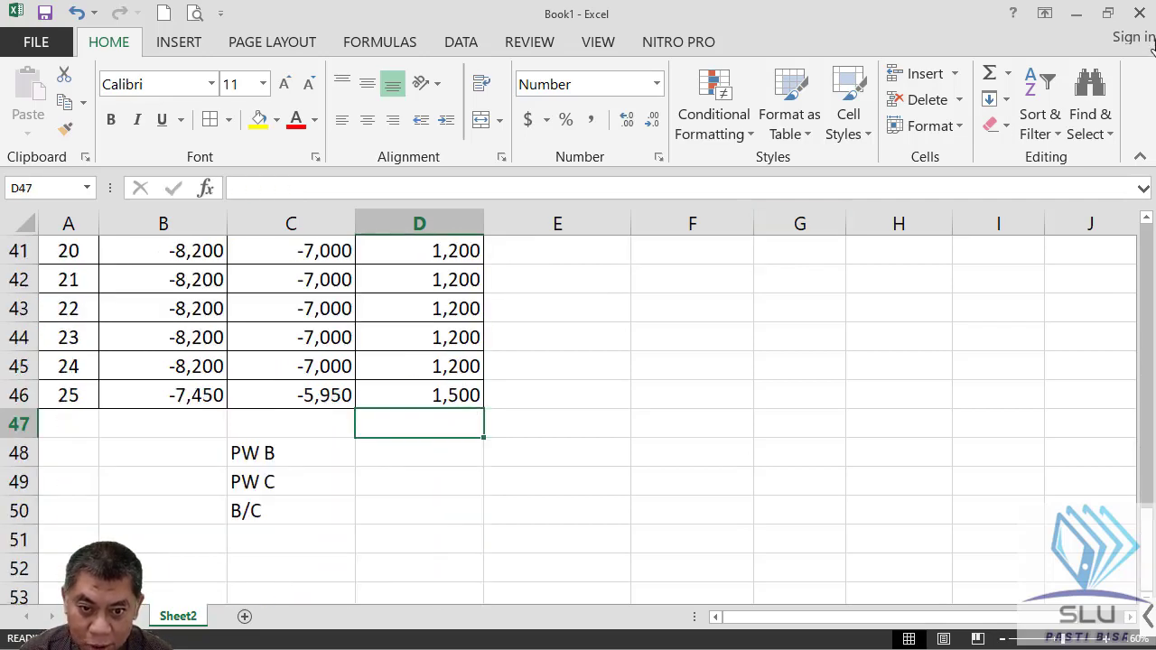
{"action": "left_click", "coordinate": [988, 72]}
{"action": "key", "text": "Return"}
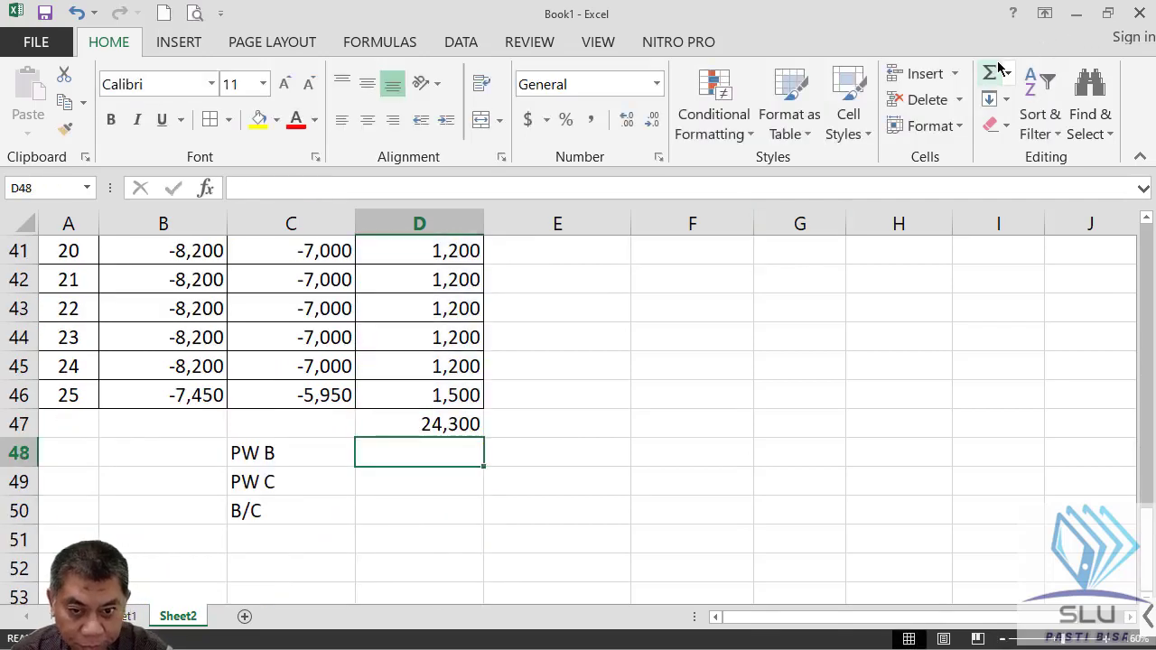
{"action": "left_click", "coordinate": [392, 424]}
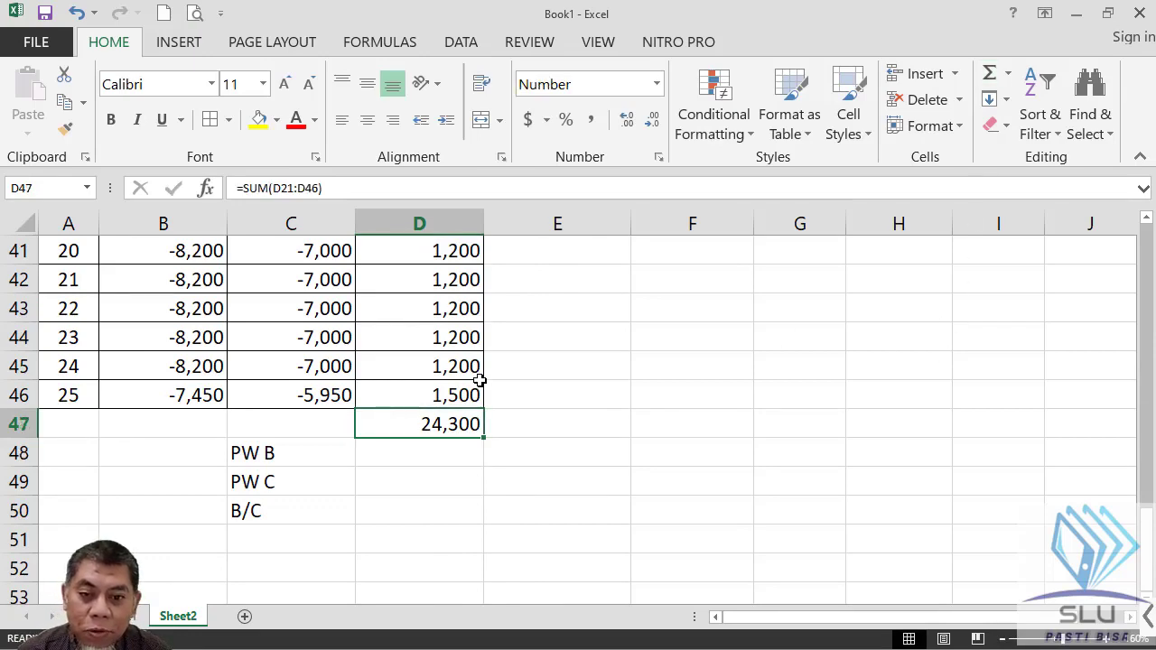
{"action": "scroll", "coordinate": [479, 380], "scroll_direction": "up", "scroll_amount": 10}
{"action": "scroll", "coordinate": [488, 379], "scroll_direction": "down", "scroll_amount": 10}
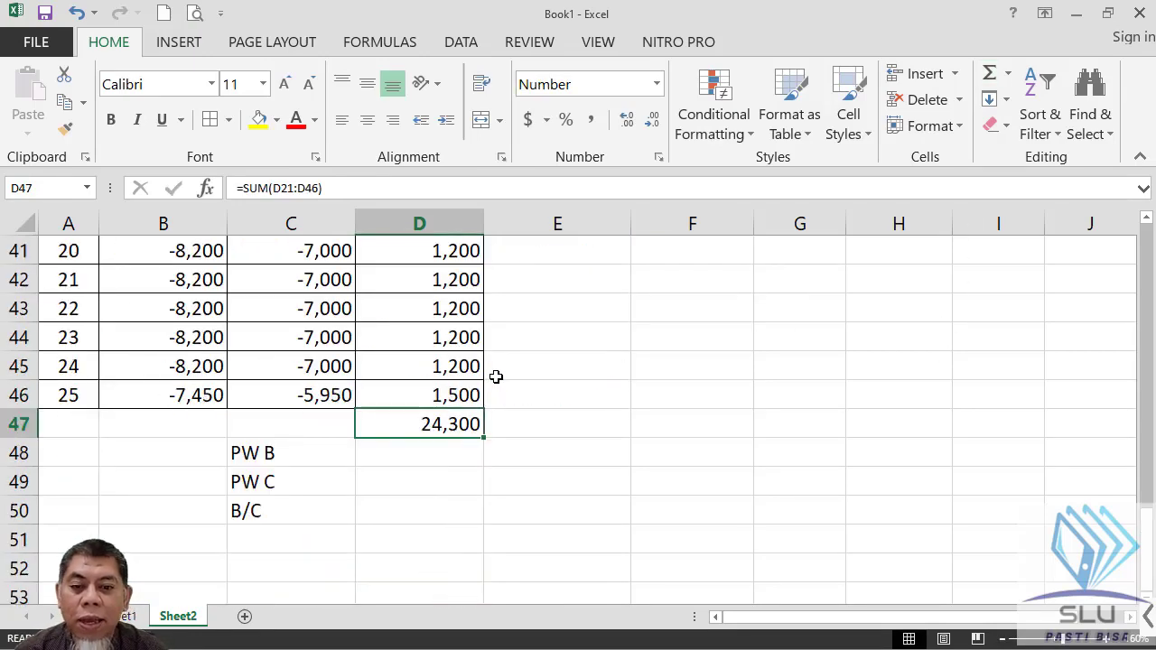
{"action": "key", "text": "Delete"}
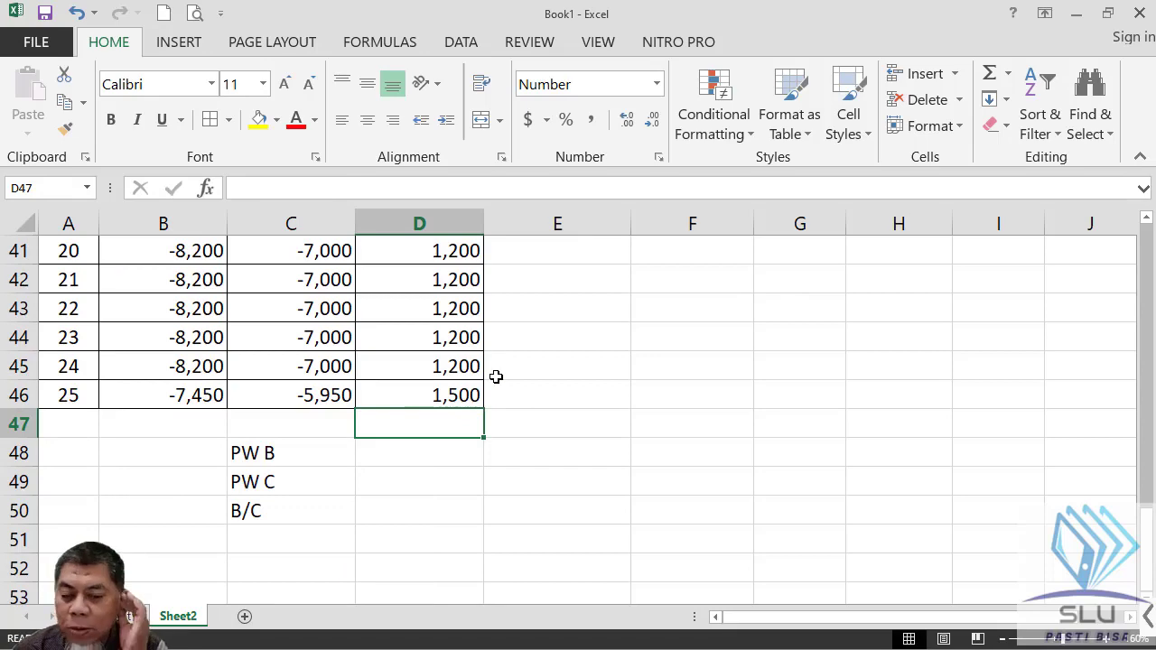
Check the year 0 and year 1 B-A formulas in D21 and D22 and the rows down to the PW B label.
{"action": "scroll", "coordinate": [477, 367], "scroll_direction": "up", "scroll_amount": 10}
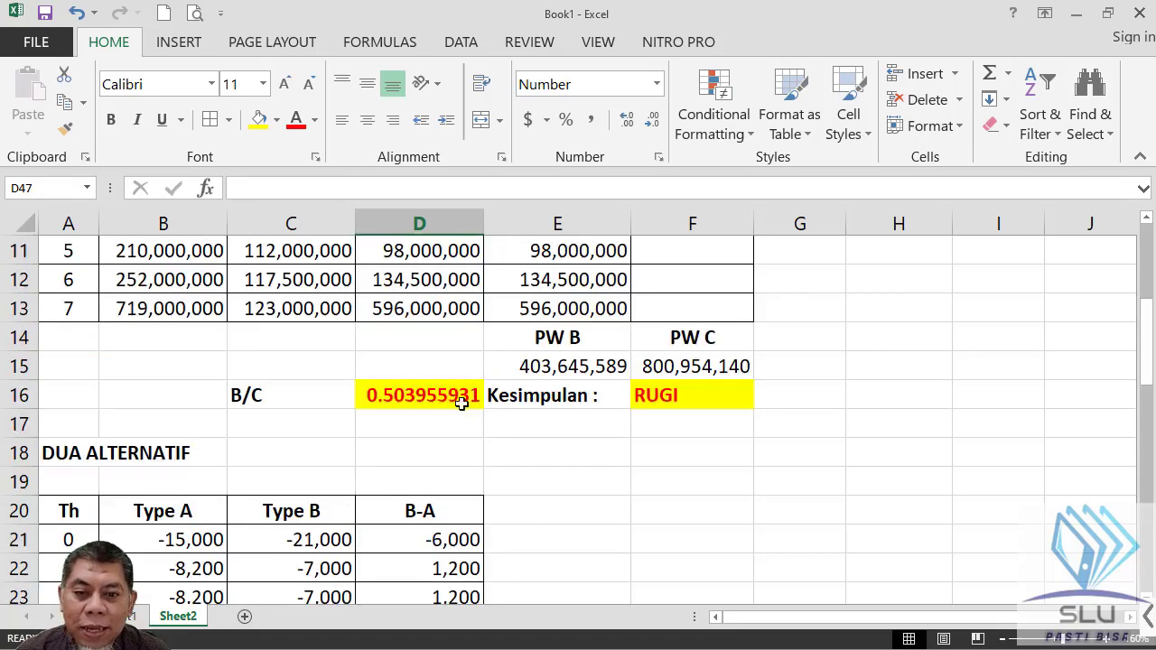
{"action": "left_click", "coordinate": [445, 543]}
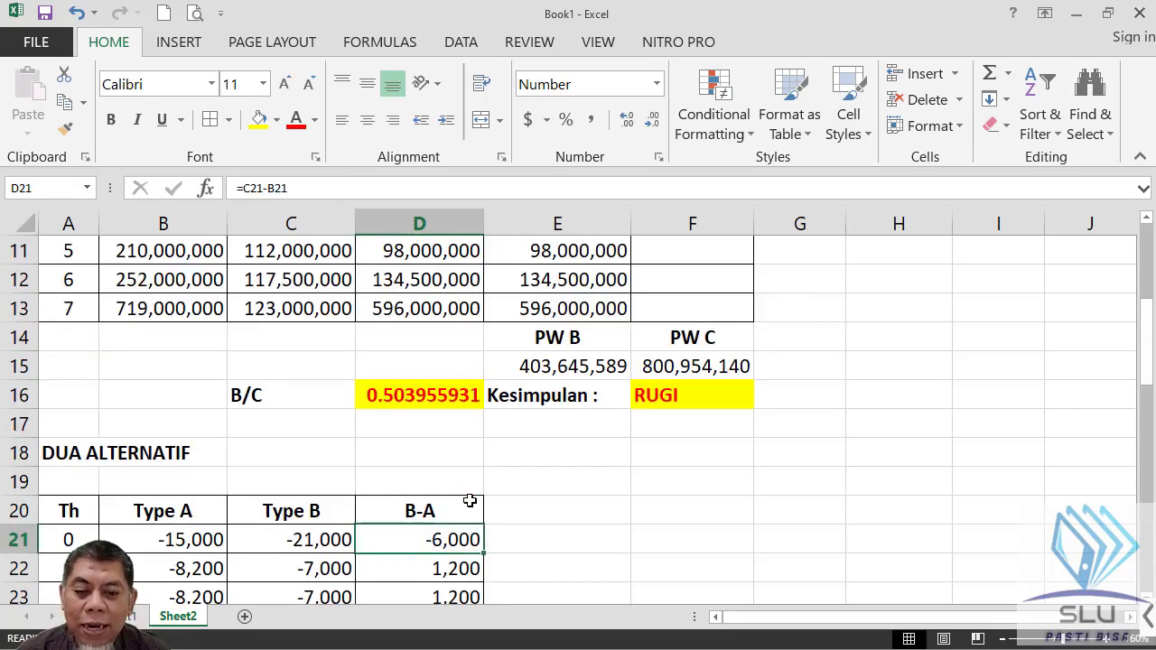
{"action": "left_click", "coordinate": [438, 575]}
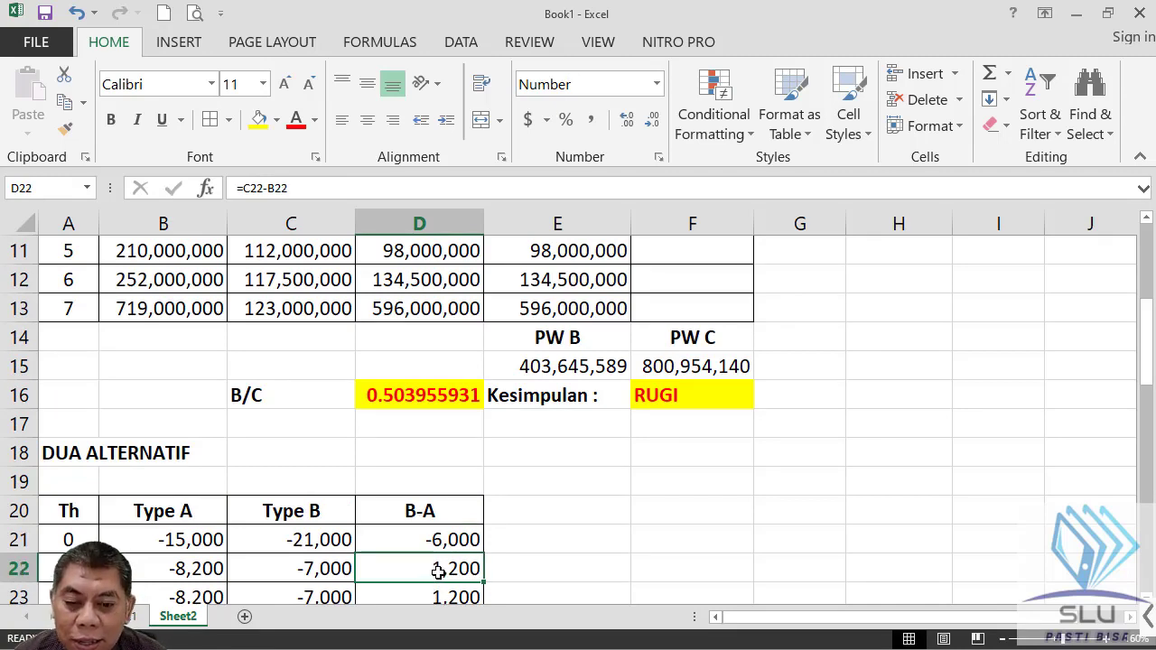
{"action": "scroll", "coordinate": [439, 570], "scroll_direction": "down", "scroll_amount": 3}
{"action": "scroll", "coordinate": [439, 568], "scroll_direction": "down", "scroll_amount": 7}
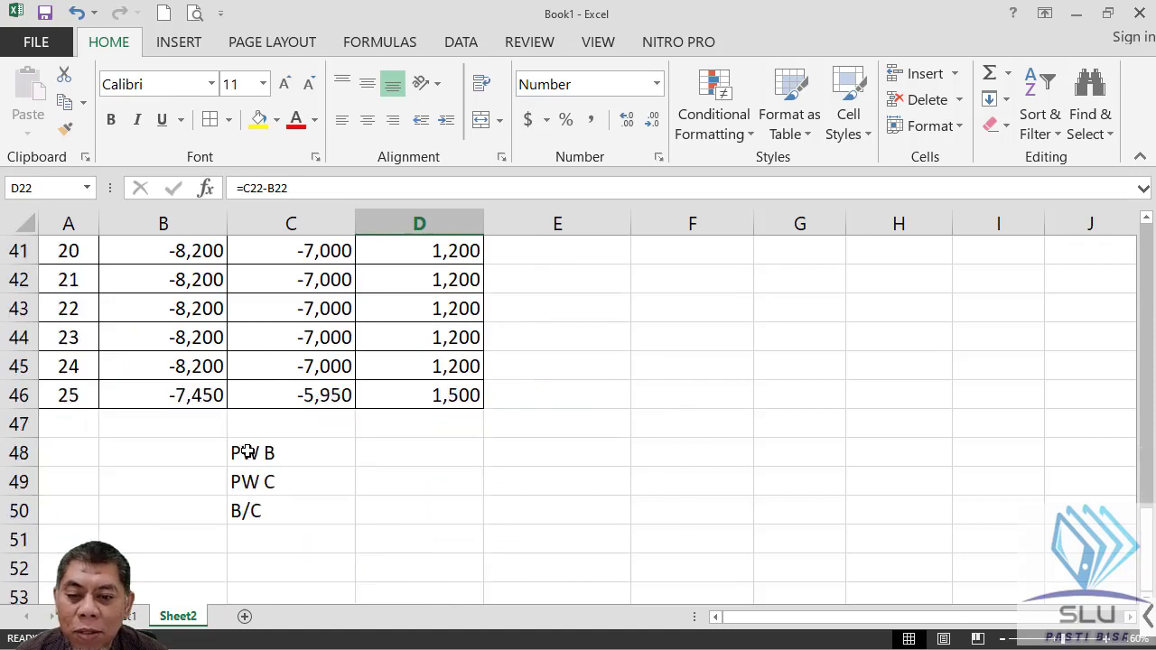
Enter the labels AW B and AW C in cells E48 and E49, beside the PW B and PW C rows.
{"action": "left_click", "coordinate": [247, 452]}
{"action": "left_click", "coordinate": [606, 448]}
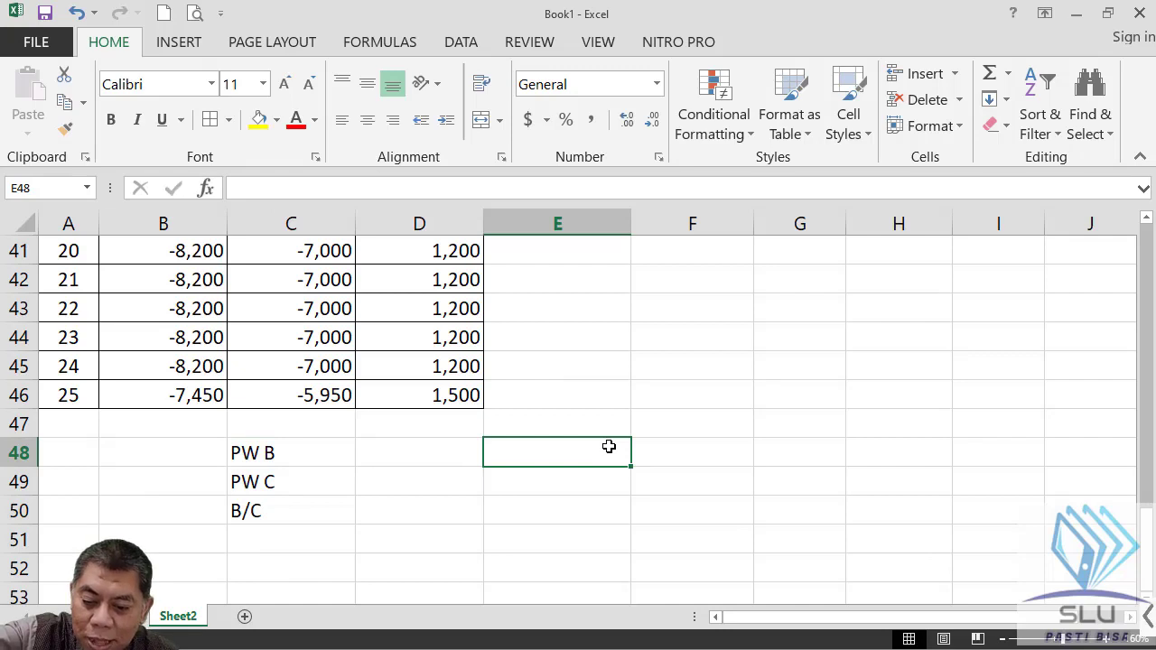
{"action": "type", "text": "a"}
{"action": "key", "text": "BackSpace"}
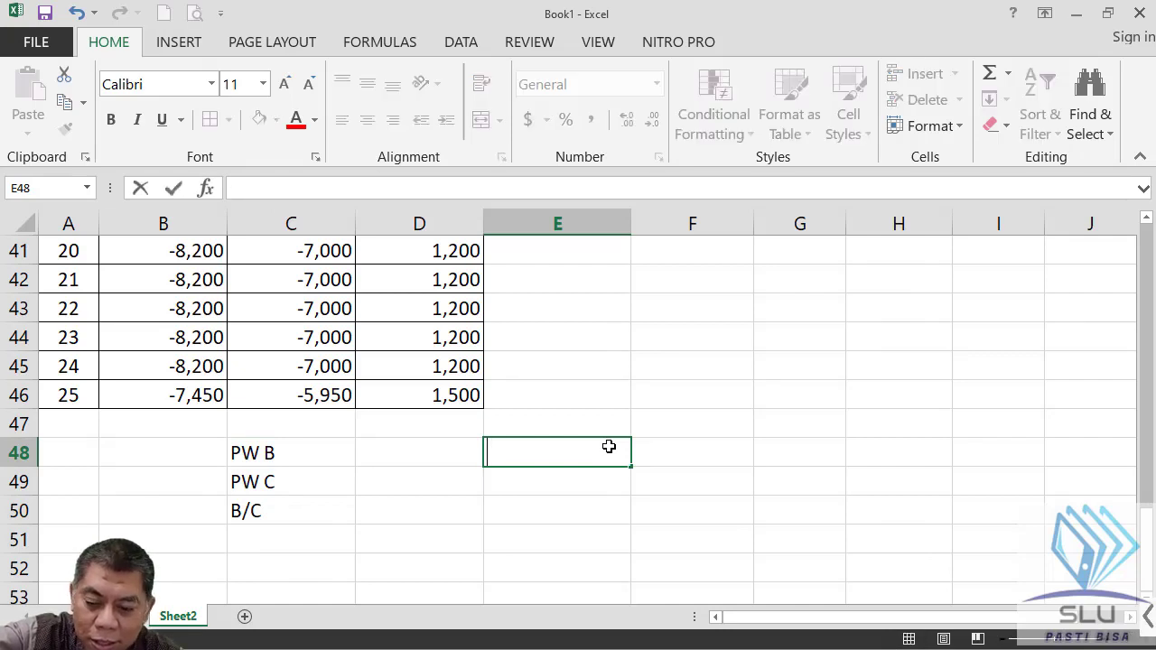
{"action": "type", "text": "aw"}
{"action": "key", "text": "BackSpace"}
{"action": "key", "text": "BackSpace"}
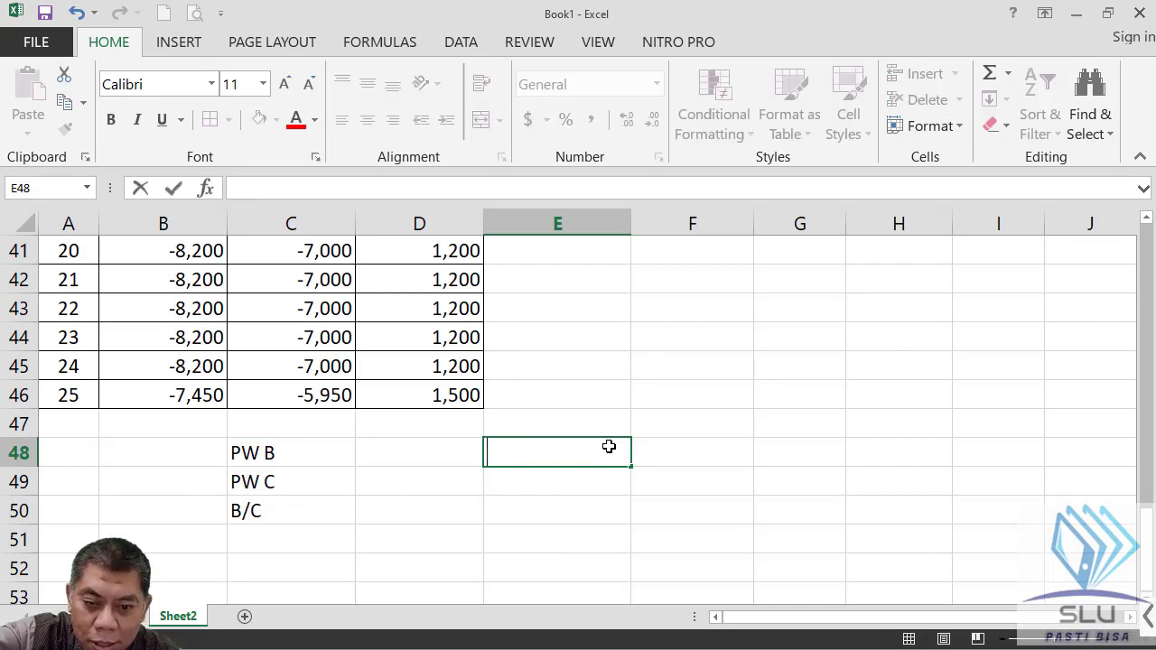
{"action": "type", "text": "AW B"}
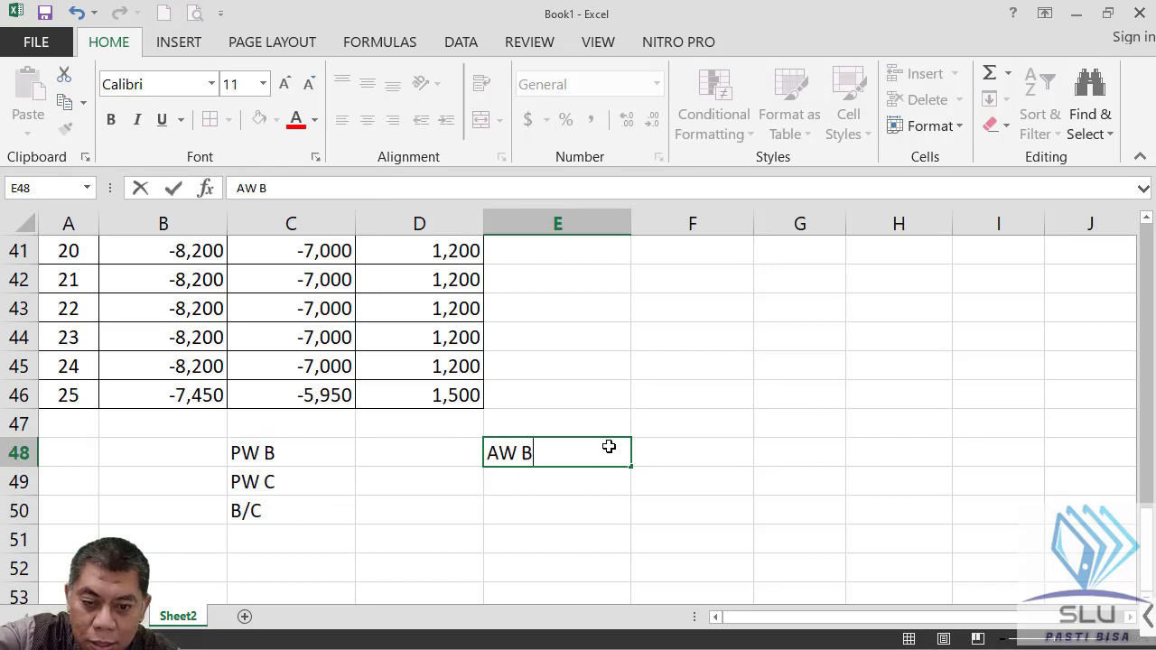
{"action": "key", "text": "Return"}
{"action": "type", "text": "AW C"}
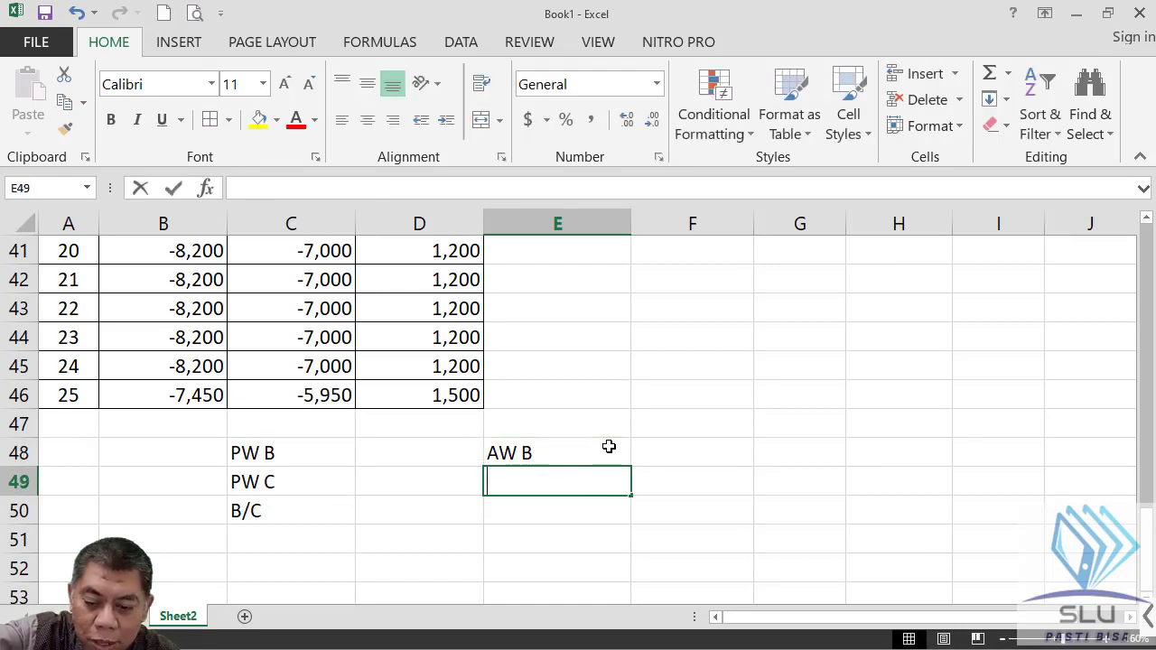
{"action": "key", "text": "Return"}
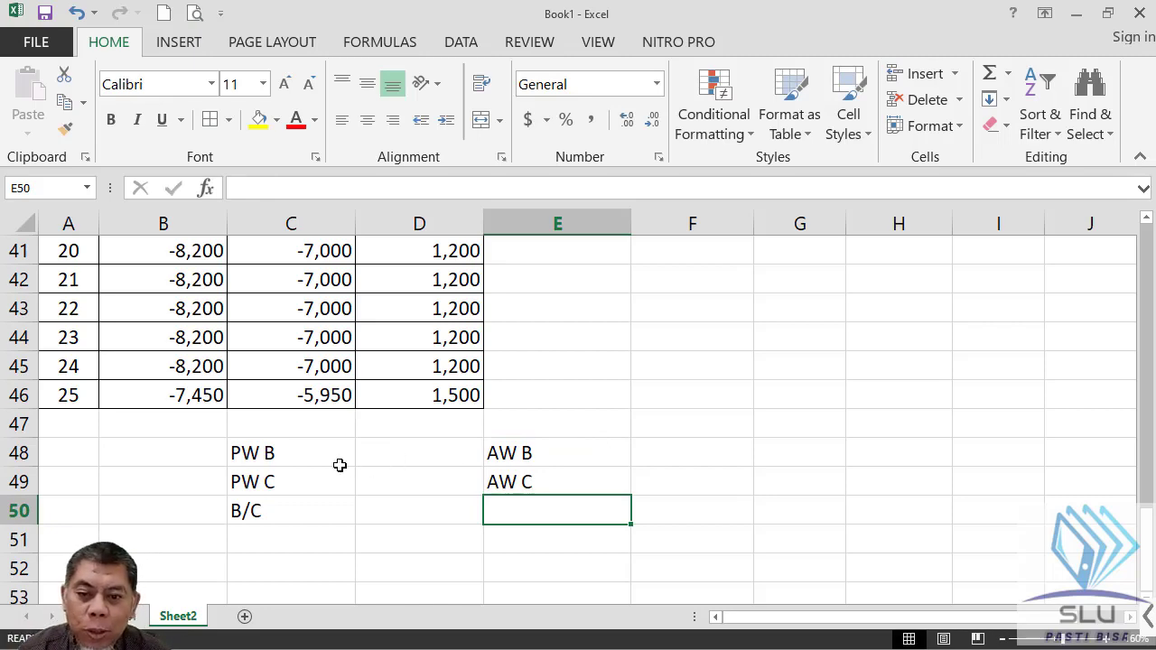
Review the B-A cash flows, check the interest rate i for the two-type example in Ekotek10.ppt in PowerPoint, and return to the Excel workbook.
{"action": "left_click", "coordinate": [382, 454]}
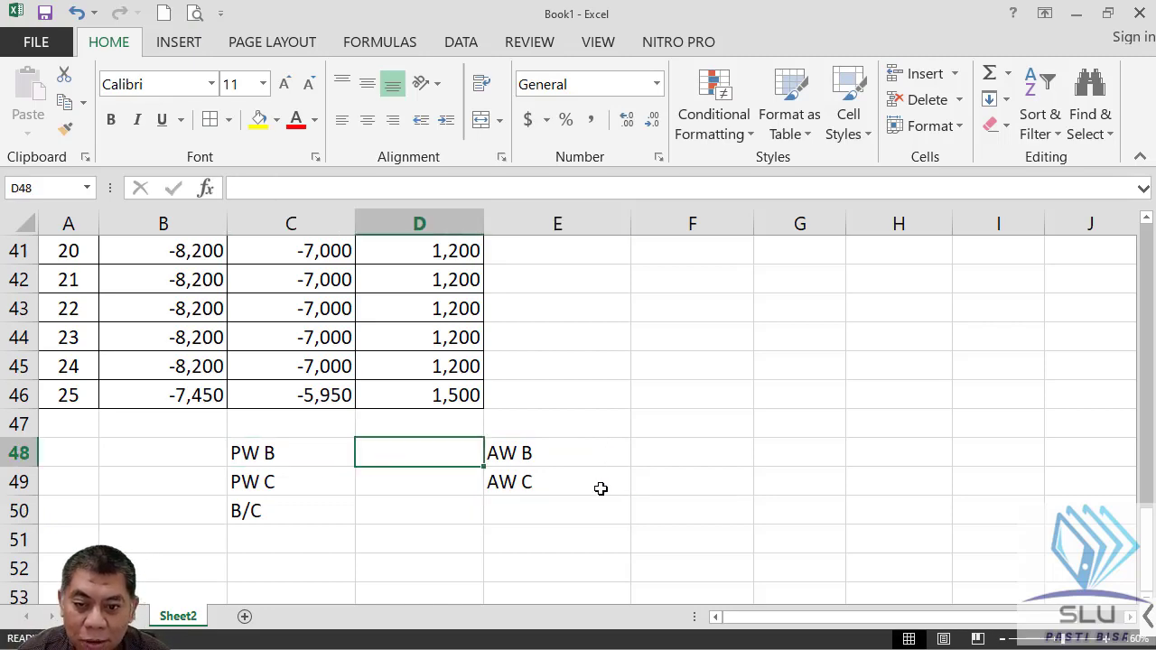
{"action": "scroll", "coordinate": [600, 489], "scroll_direction": "up", "scroll_amount": 2}
{"action": "scroll", "coordinate": [600, 490], "scroll_direction": "up", "scroll_amount": 9}
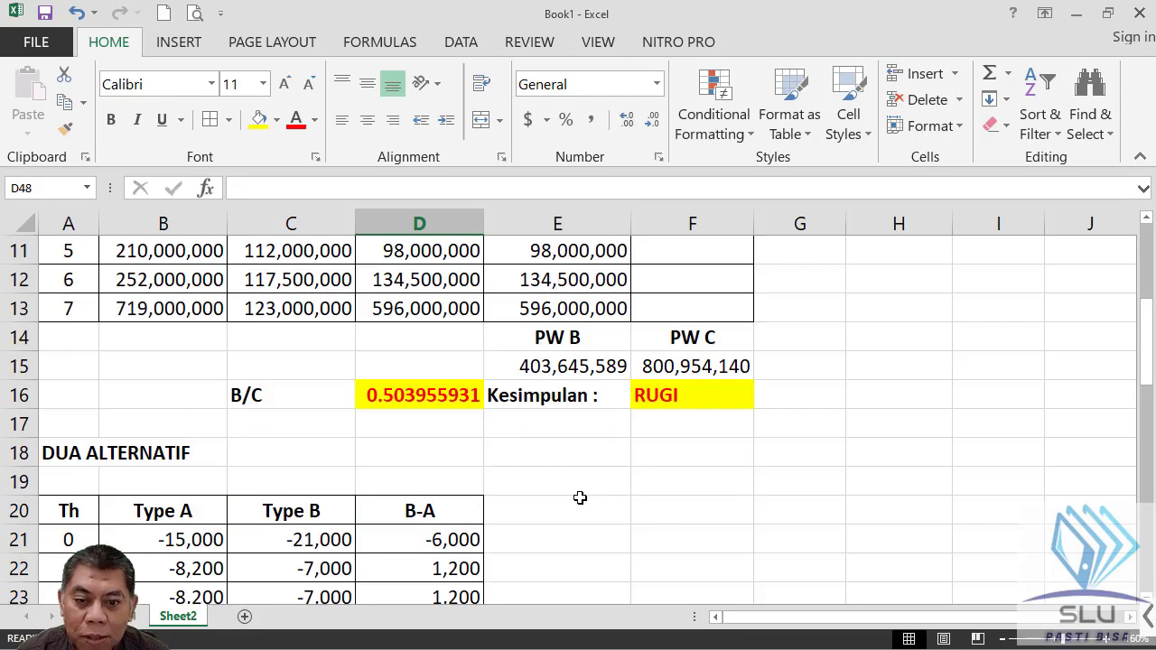
{"action": "scroll", "coordinate": [580, 498], "scroll_direction": "down", "scroll_amount": 6}
{"action": "scroll", "coordinate": [532, 494], "scroll_direction": "down", "scroll_amount": 3}
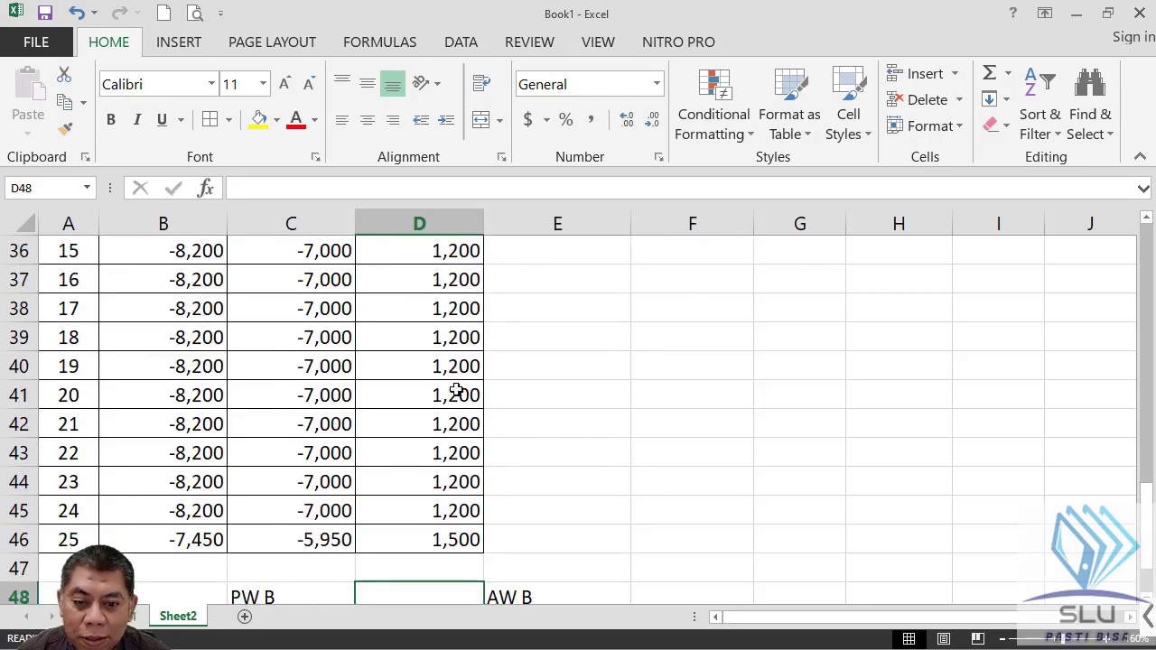
{"action": "scroll", "coordinate": [464, 503], "scroll_direction": "down", "scroll_amount": 2}
{"action": "scroll", "coordinate": [469, 488], "scroll_direction": "down", "scroll_amount": 2}
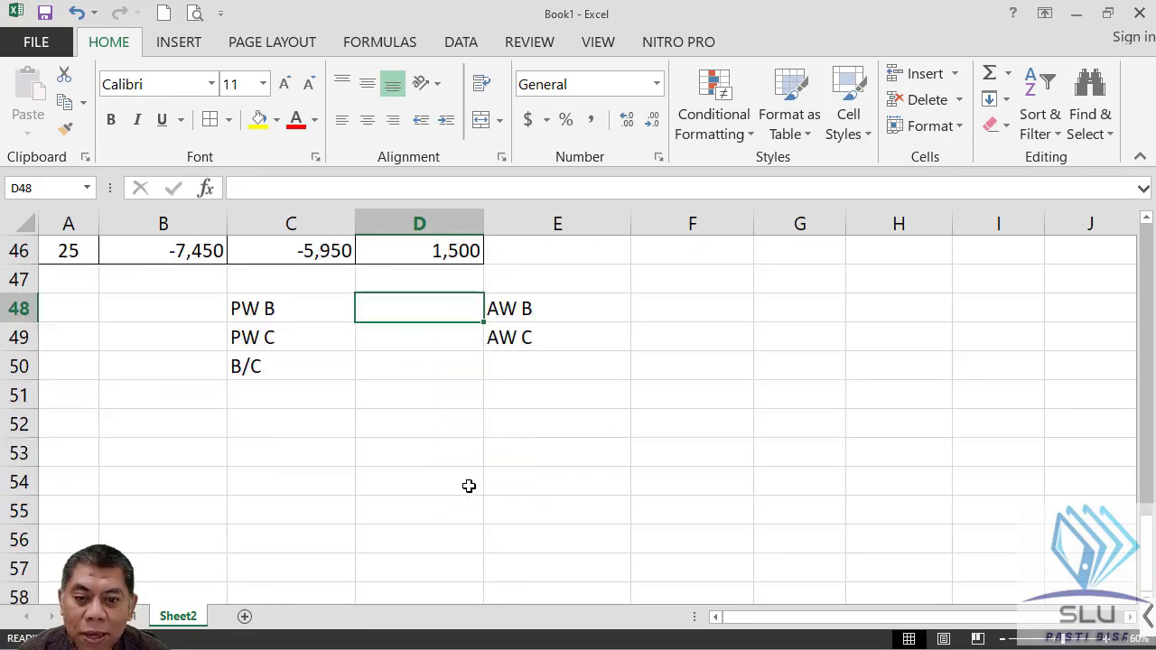
{"action": "scroll", "coordinate": [465, 483], "scroll_direction": "up", "scroll_amount": 10}
{"action": "left_click", "coordinate": [458, 426]}
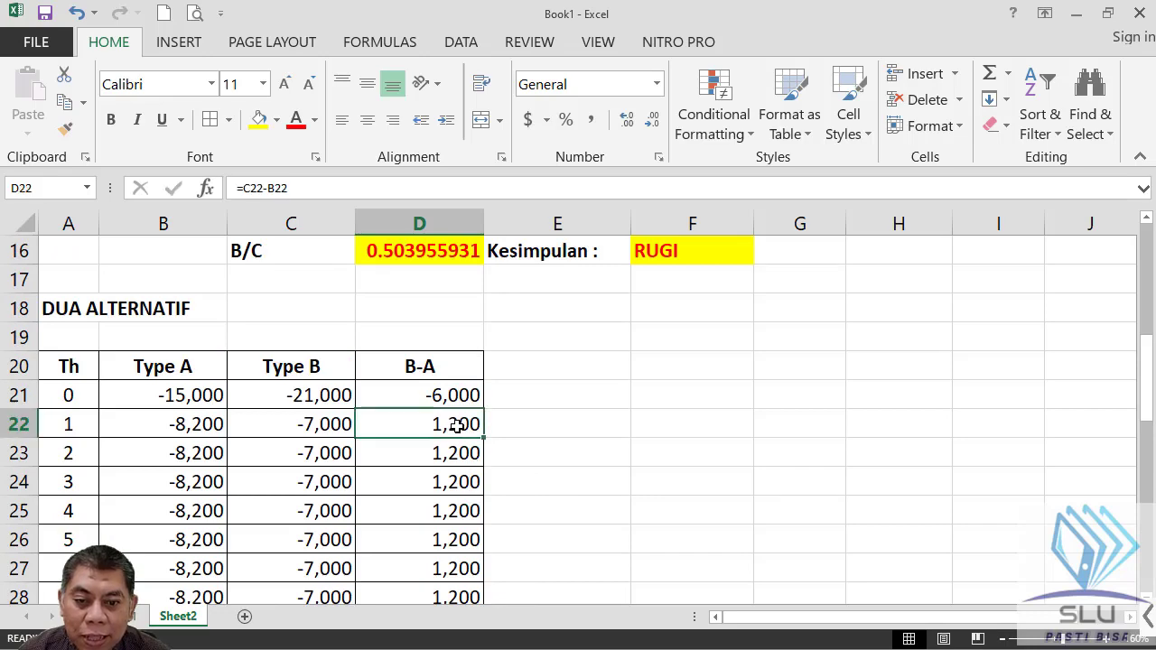
{"action": "key", "text": "alt+Tab"}
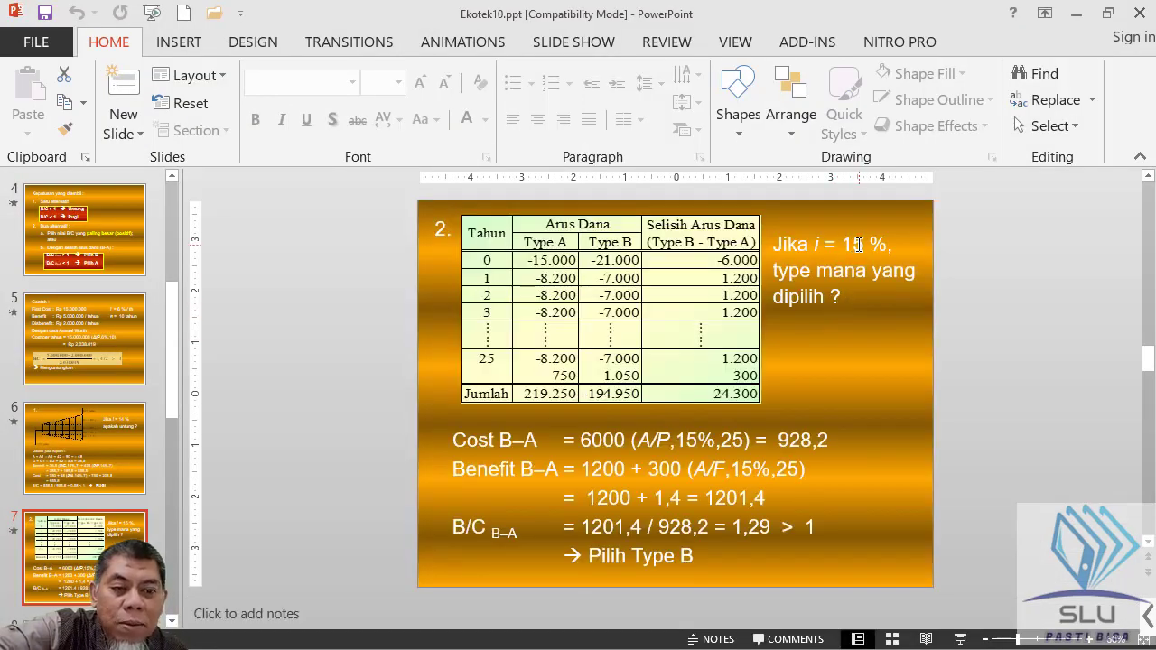
{"action": "key", "text": "alt+Tab"}
Calculate PW B in cell D48 as the net present value of B-A years 1 to 25 with =NPV(15%,D22:D46).
{"action": "scroll", "coordinate": [496, 479], "scroll_direction": "down", "scroll_amount": 8}
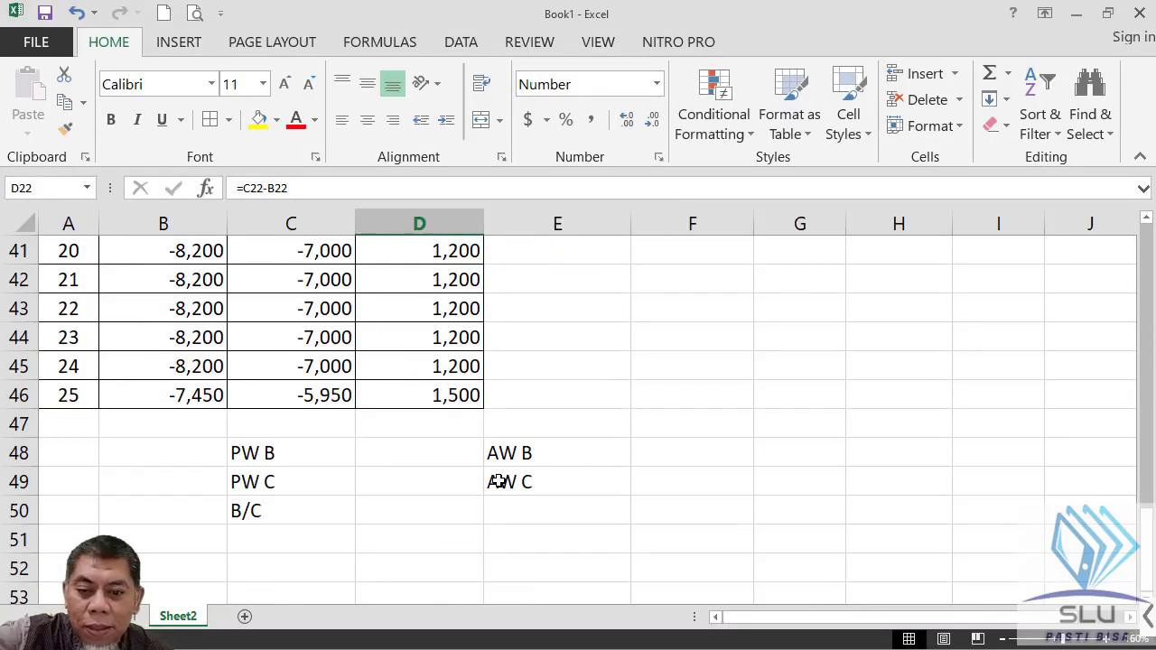
{"action": "left_click", "coordinate": [397, 445]}
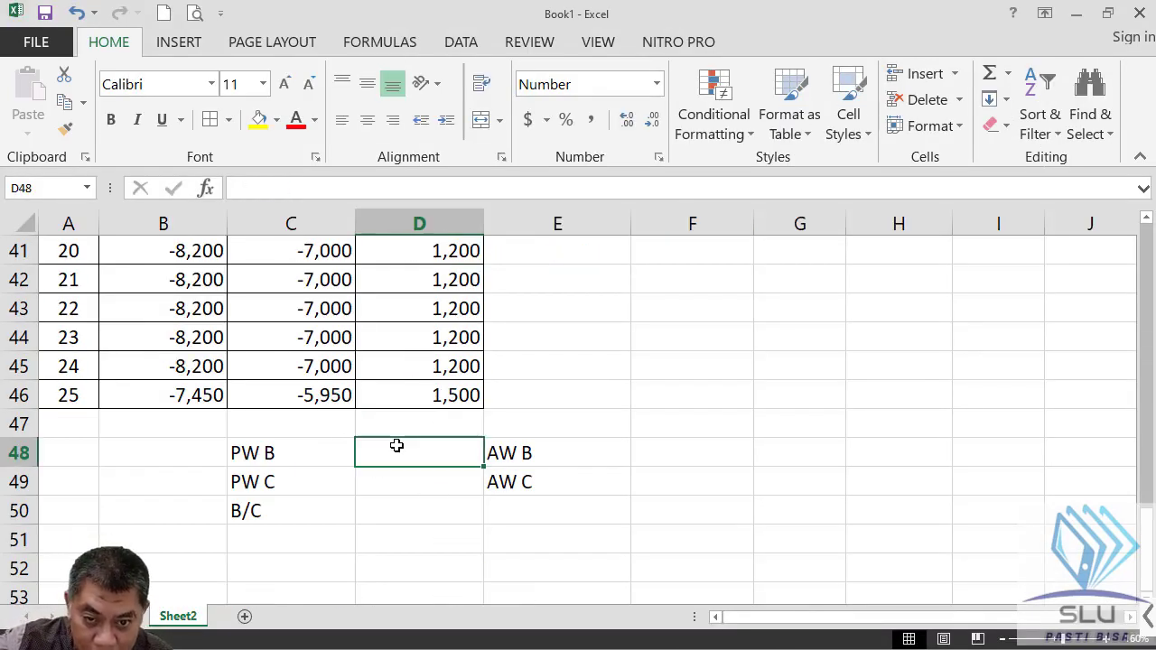
{"action": "type", "text": "=N"}
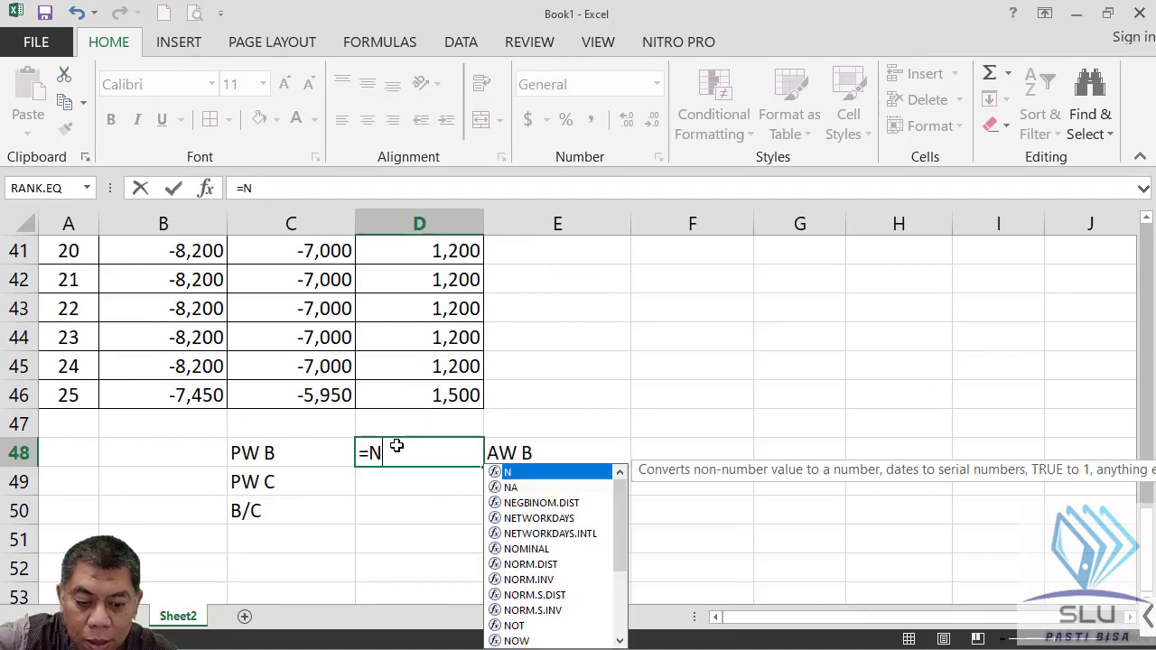
{"action": "type", "text": "PV("}
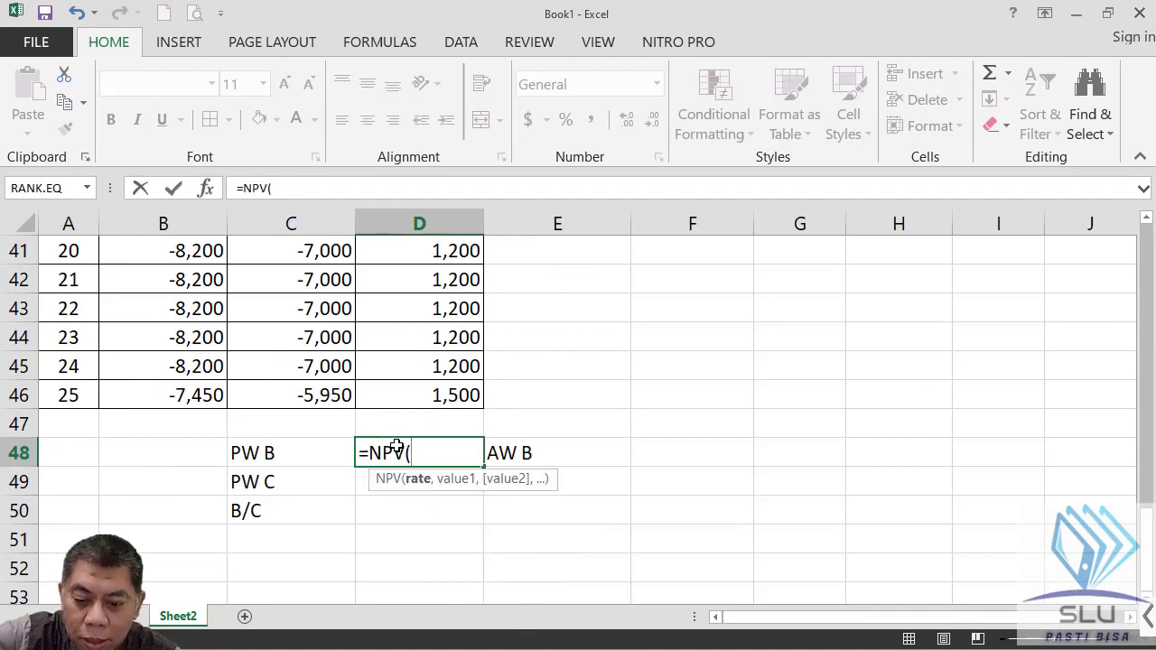
{"action": "type", "text": "15%"}
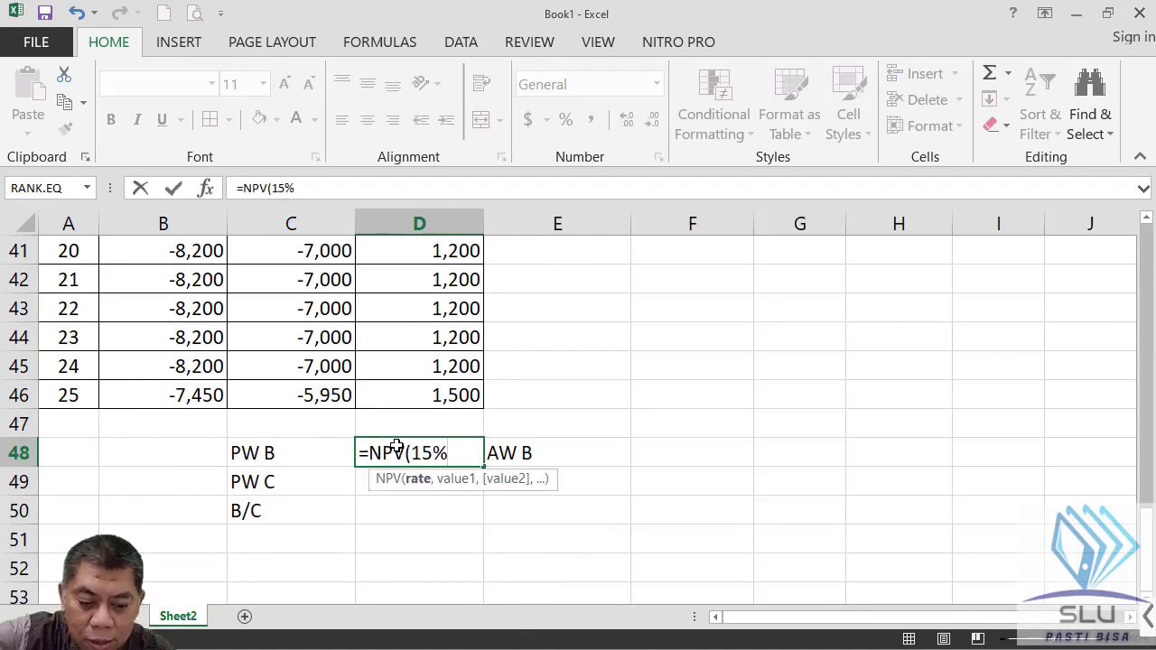
{"action": "type", "text": ","}
{"action": "scroll", "coordinate": [461, 426], "scroll_direction": "up", "scroll_amount": 8}
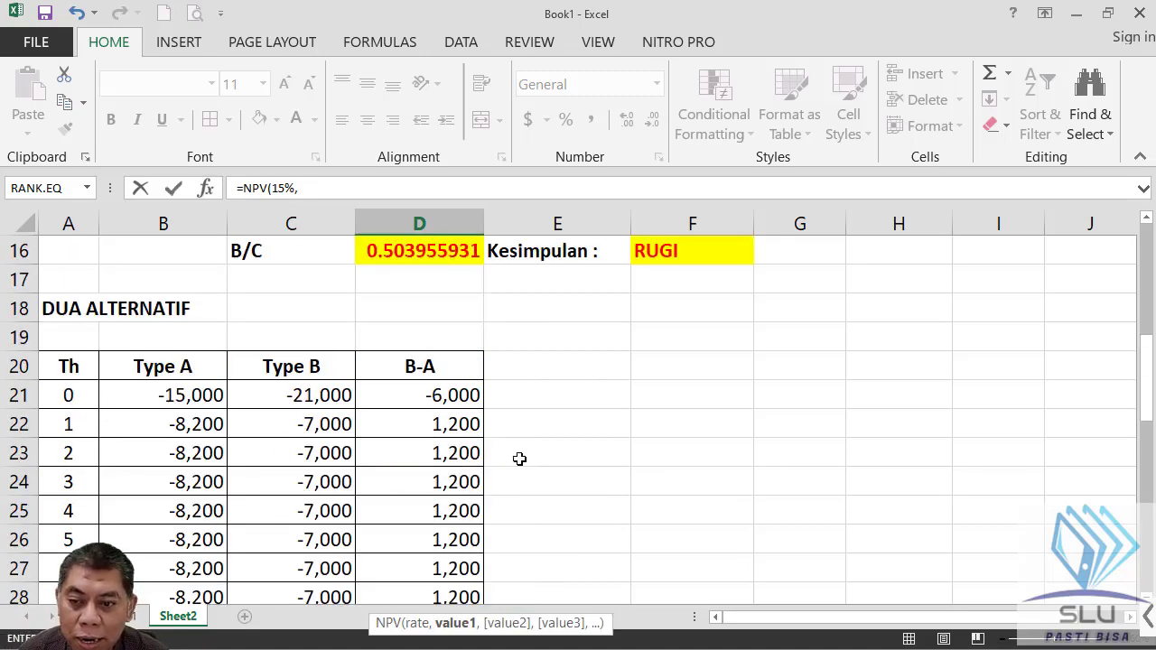
{"action": "left_click", "coordinate": [453, 424]}
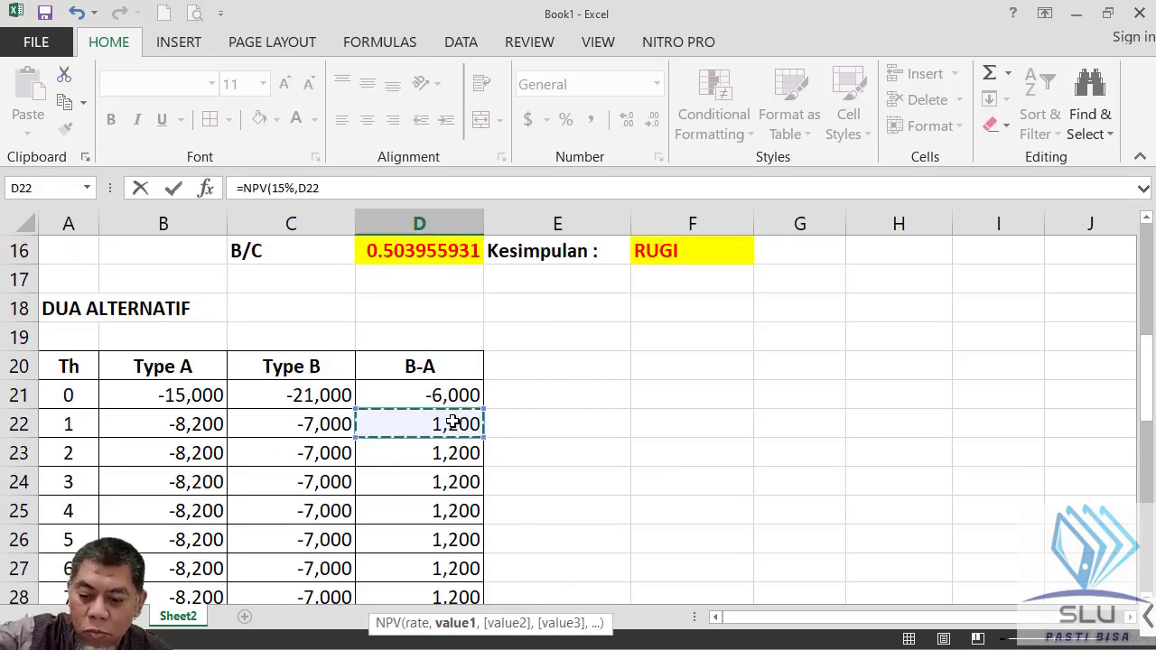
{"action": "scroll", "coordinate": [452, 421], "scroll_direction": "down", "scroll_amount": 8}
{"action": "left_click", "coordinate": [454, 402], "text": "shift"}
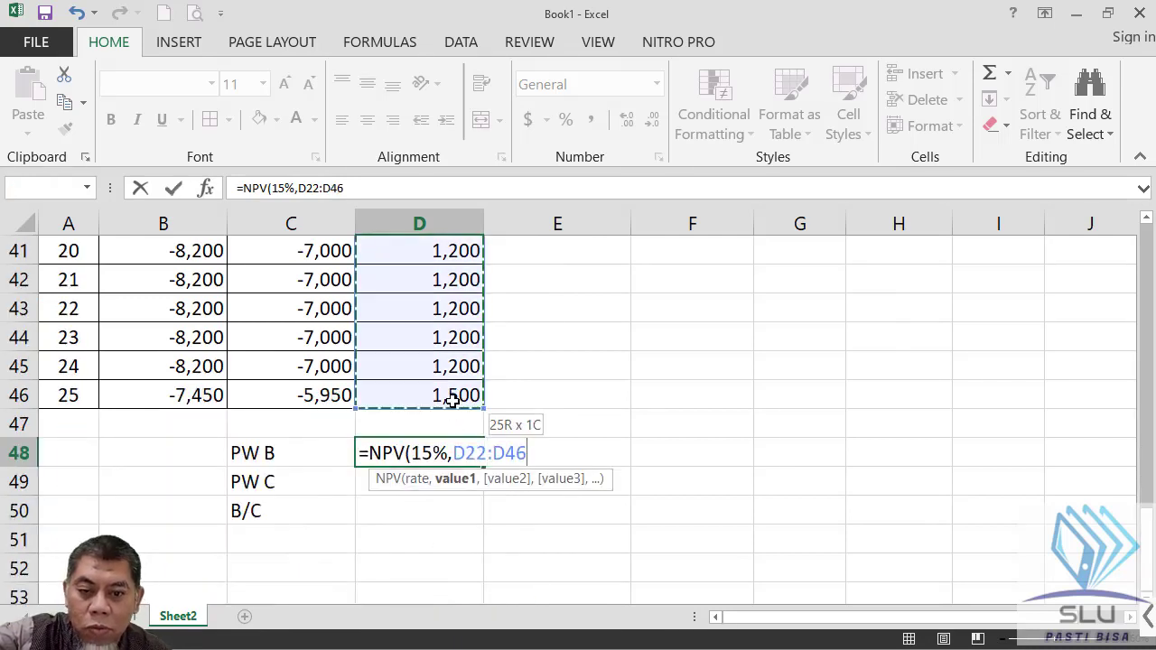
{"action": "type", "text": ")"}
{"action": "key", "text": "Return"}
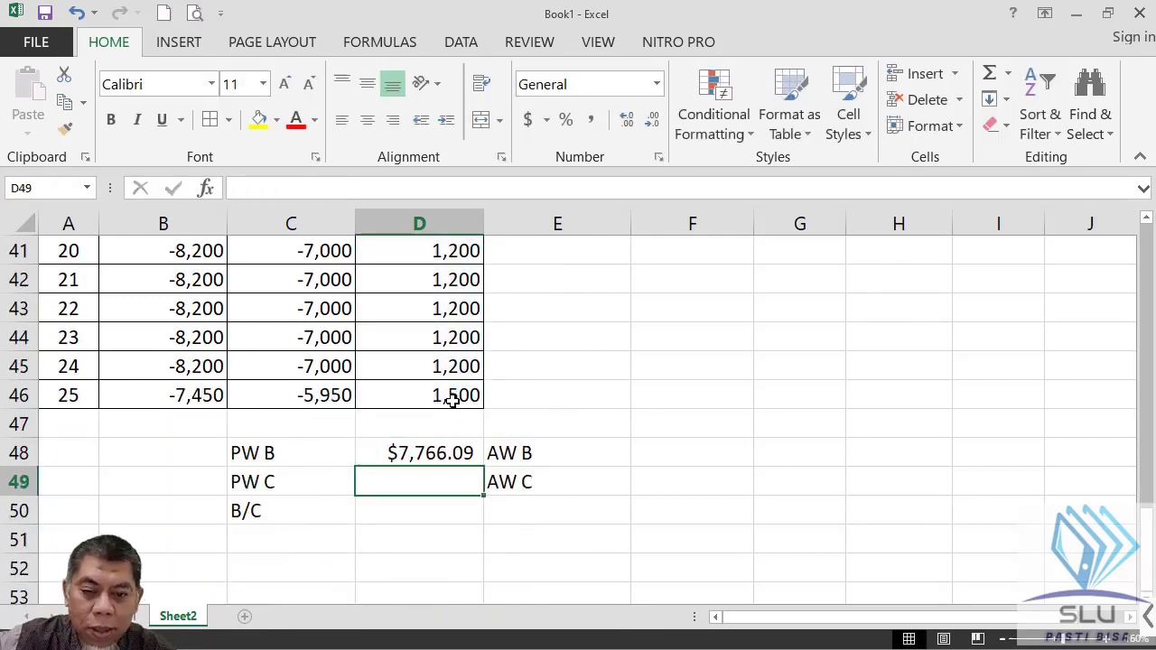
{"action": "left_click", "coordinate": [437, 455]}
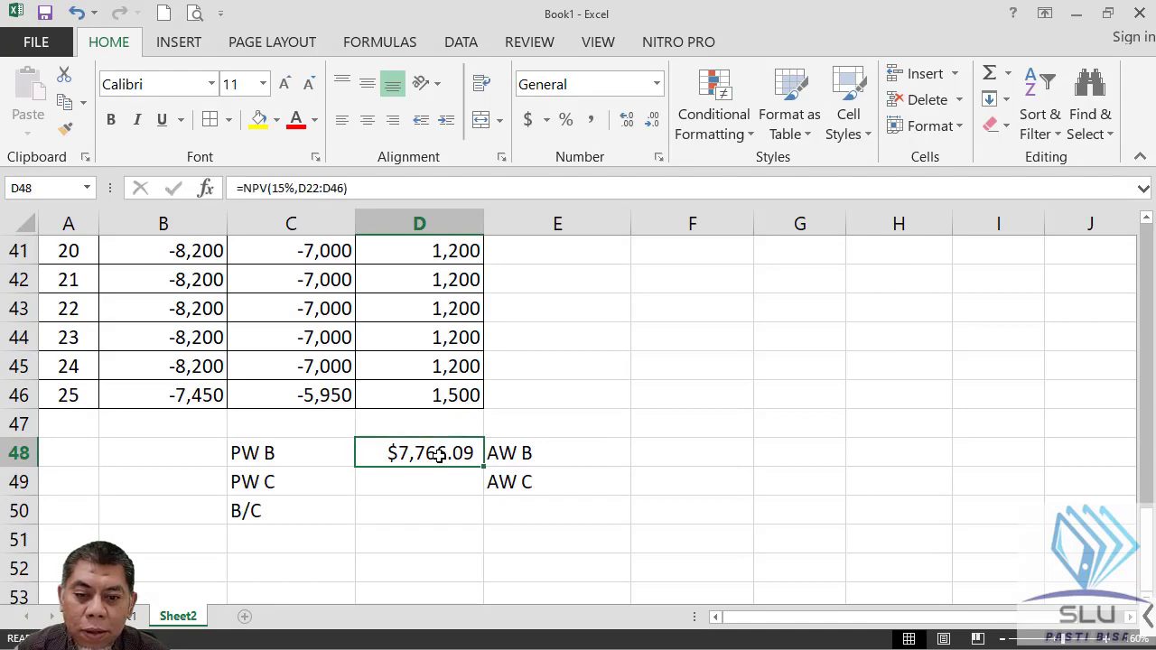
Calculate PW C in cell D49 as the absolute value of the year 0 B-A amount with =ABS(D21).
{"action": "left_click", "coordinate": [439, 481]}
{"action": "scroll", "coordinate": [425, 366], "scroll_direction": "up", "scroll_amount": 8}
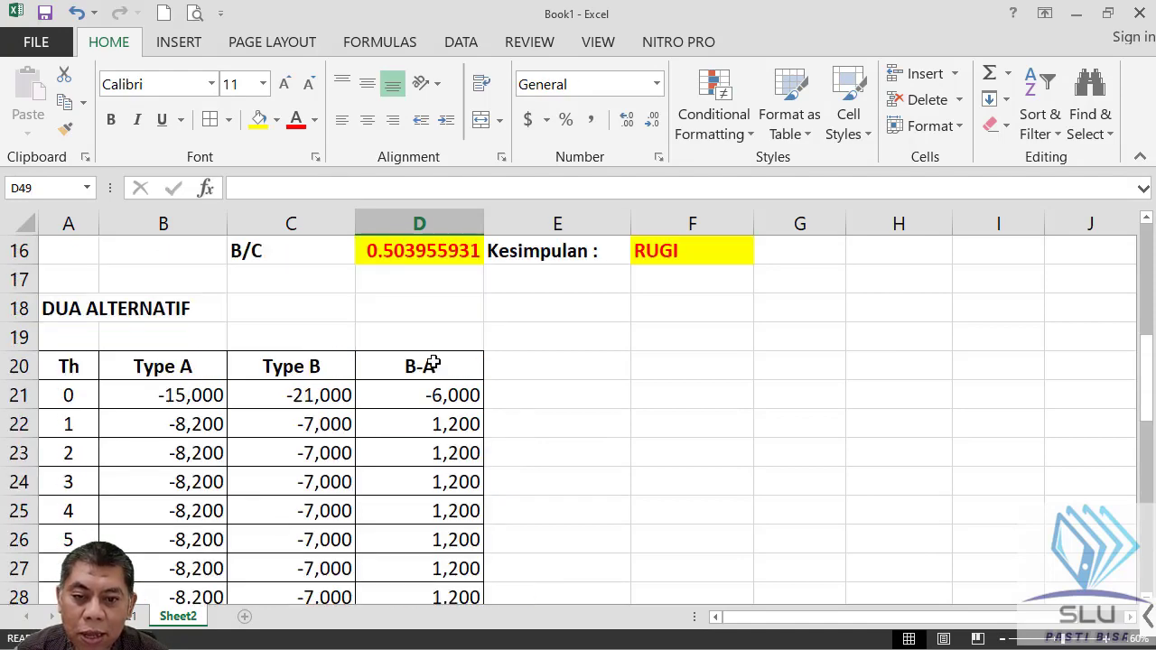
{"action": "left_click", "coordinate": [443, 403]}
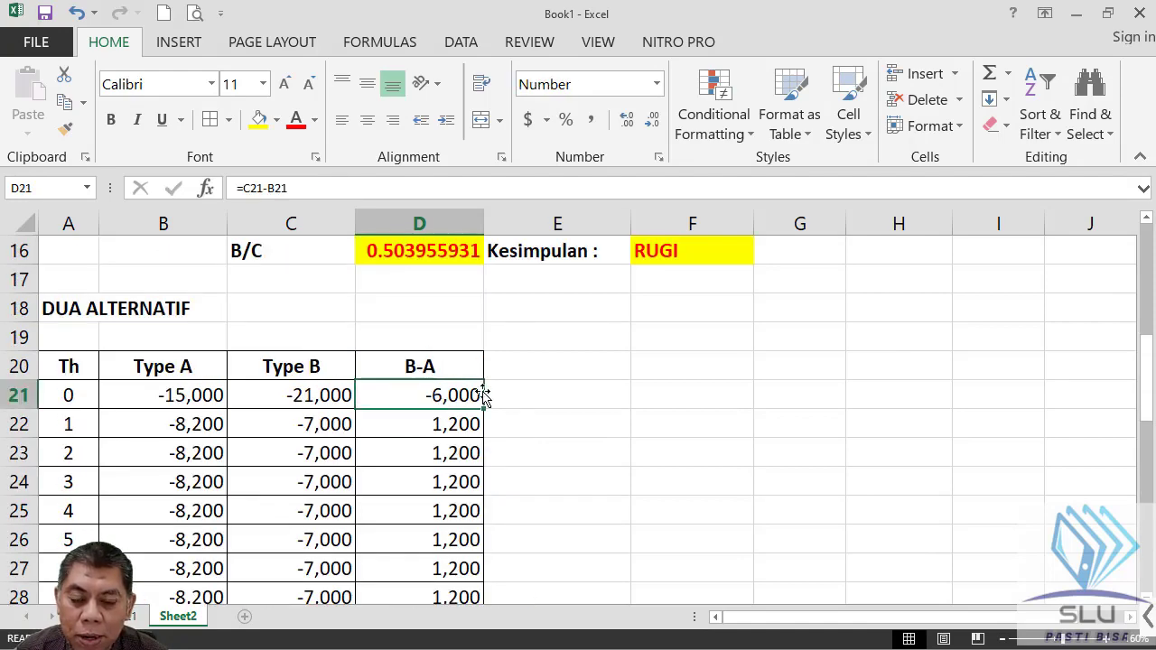
{"action": "scroll", "coordinate": [482, 393], "scroll_direction": "down", "scroll_amount": 10}
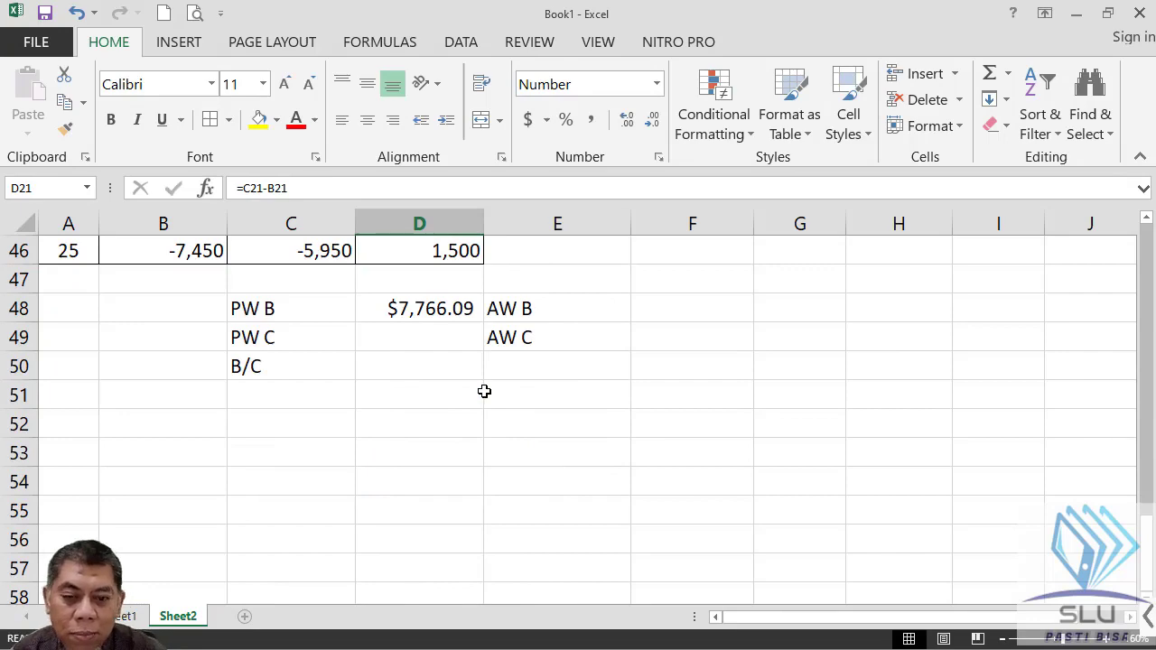
{"action": "left_click", "coordinate": [437, 349]}
{"action": "type", "text": "="}
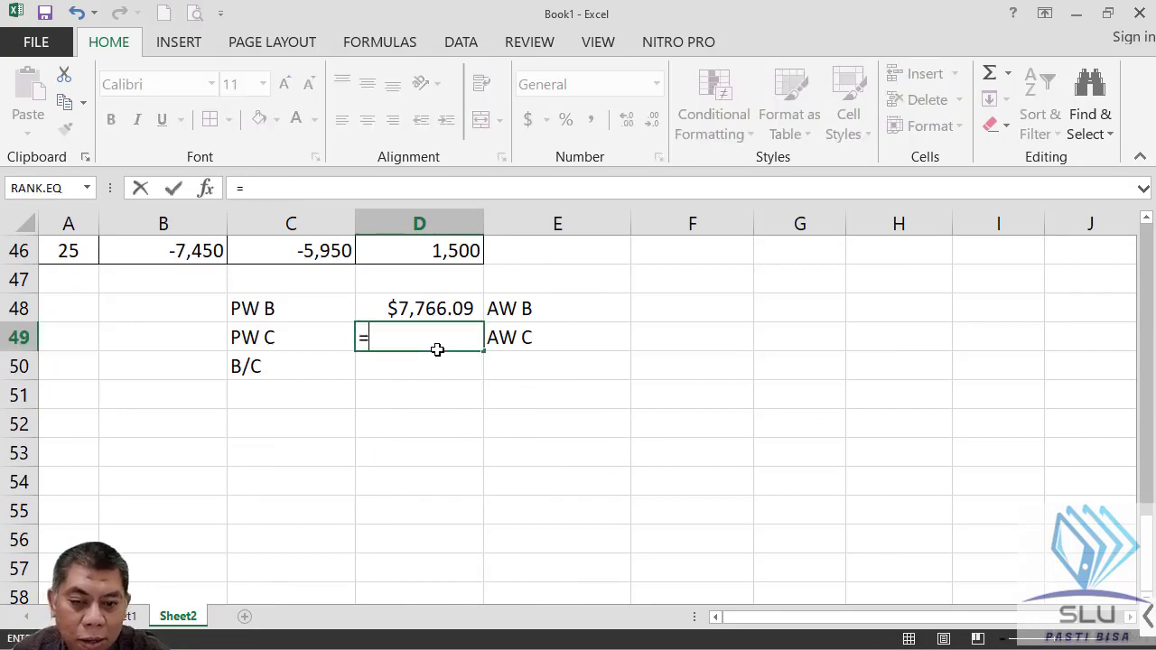
{"action": "scroll", "coordinate": [439, 348], "scroll_direction": "up", "scroll_amount": 13}
{"action": "scroll", "coordinate": [460, 415], "scroll_direction": "down", "scroll_amount": 3}
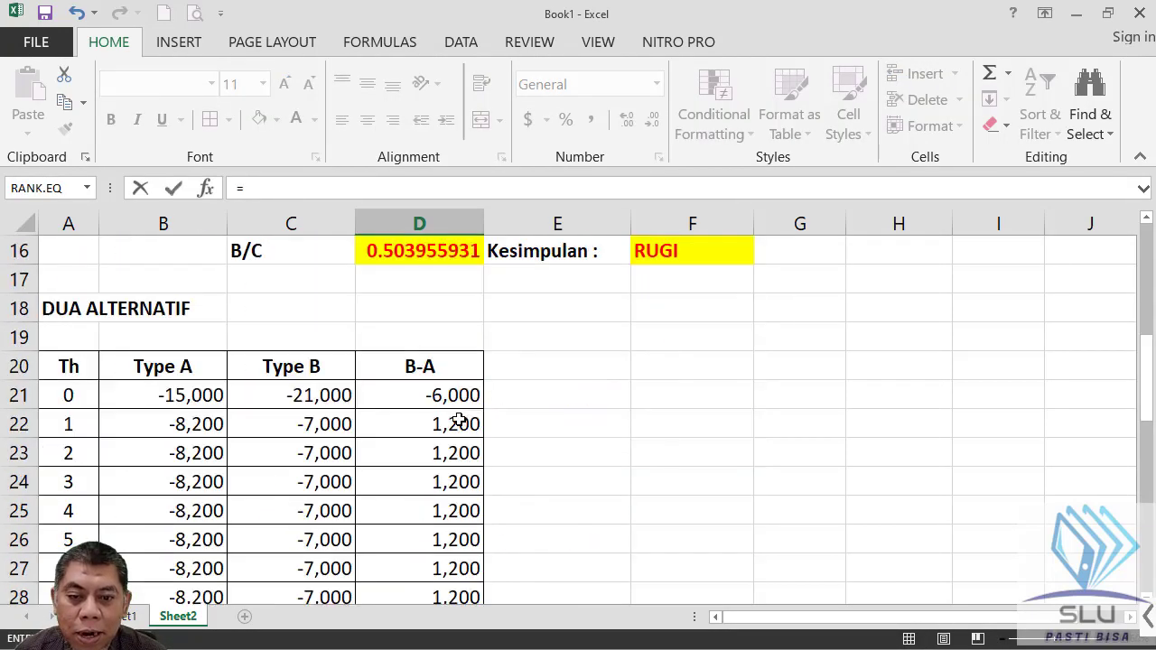
{"action": "scroll", "coordinate": [596, 412], "scroll_direction": "down", "scroll_amount": 8}
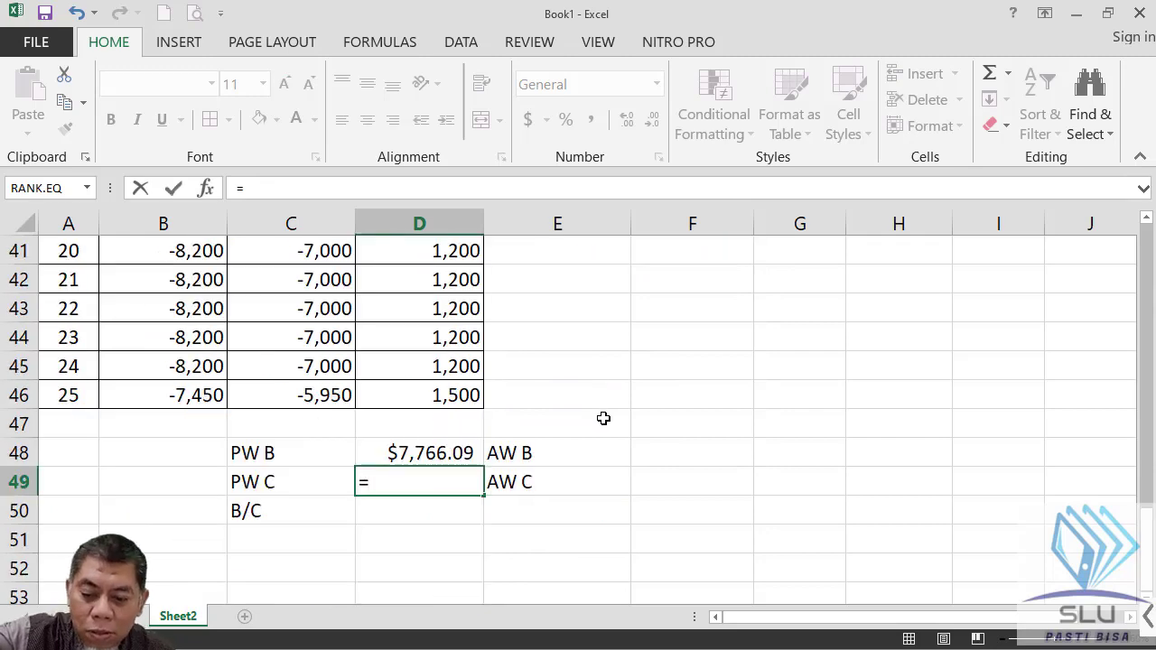
{"action": "type", "text": "ABS("}
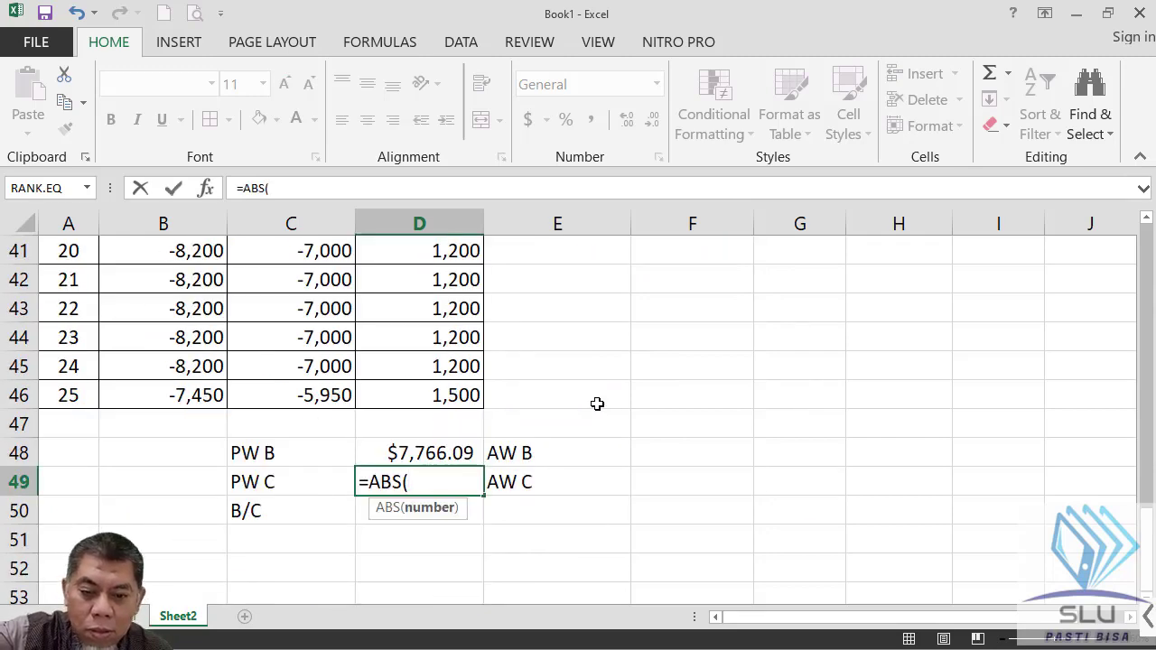
{"action": "scroll", "coordinate": [439, 482], "scroll_direction": "up", "scroll_amount": 10}
{"action": "left_click", "coordinate": [433, 536]}
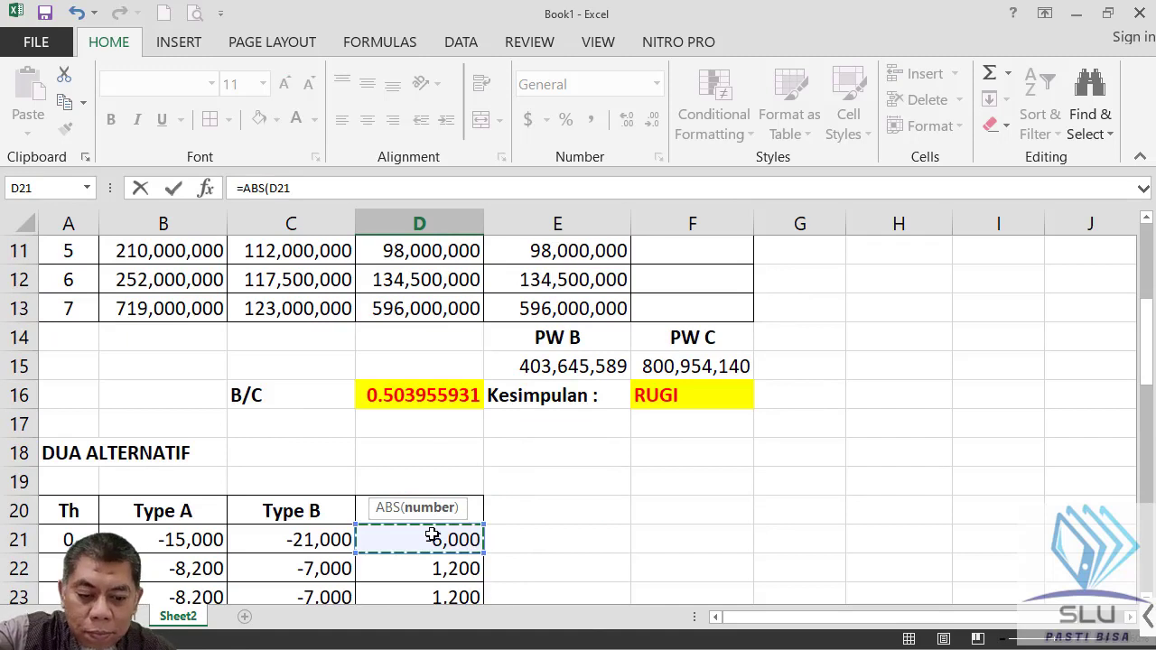
{"action": "type", "text": ")"}
{"action": "key", "text": "Return"}
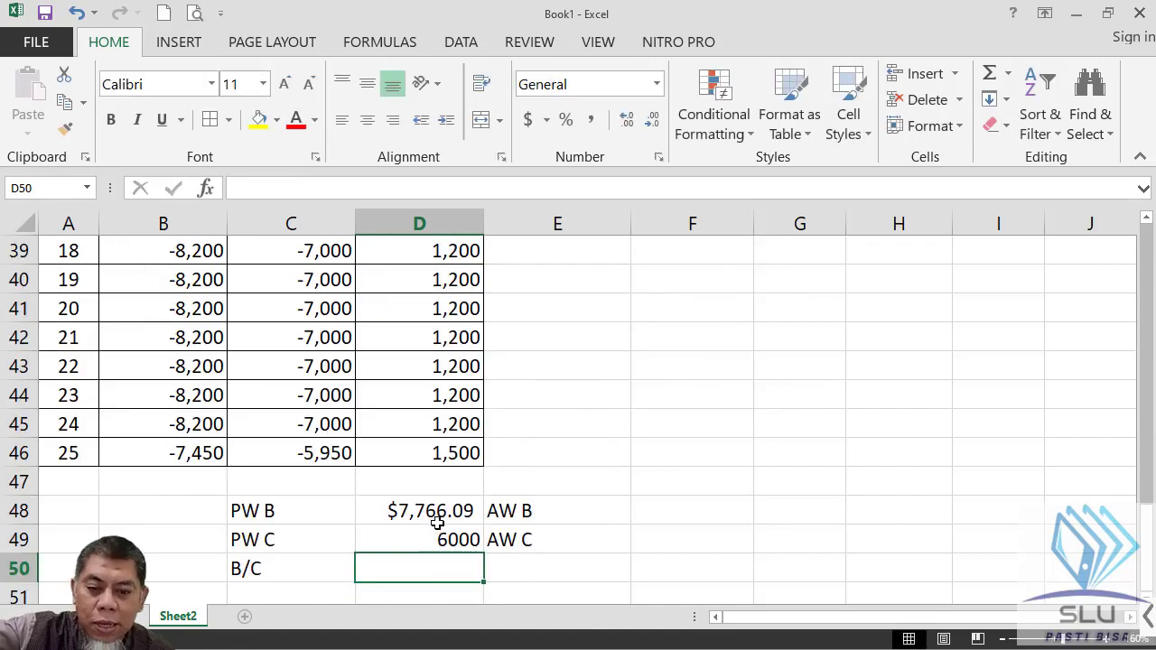
Format the PW B and PW C values in D48:D49 as Number with two decimal places and the 1000 separator.
{"action": "left_click_drag", "start_coordinate": [437, 522], "coordinate": [443, 539]}
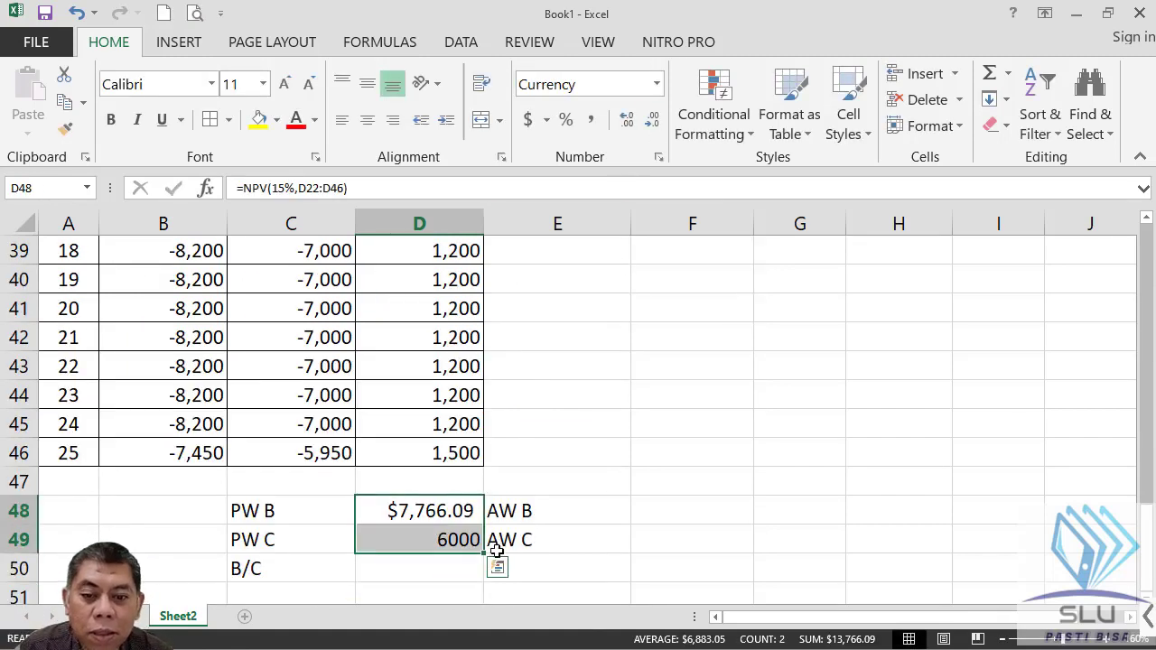
{"action": "left_click", "coordinate": [661, 158]}
{"action": "left_click", "coordinate": [264, 326]}
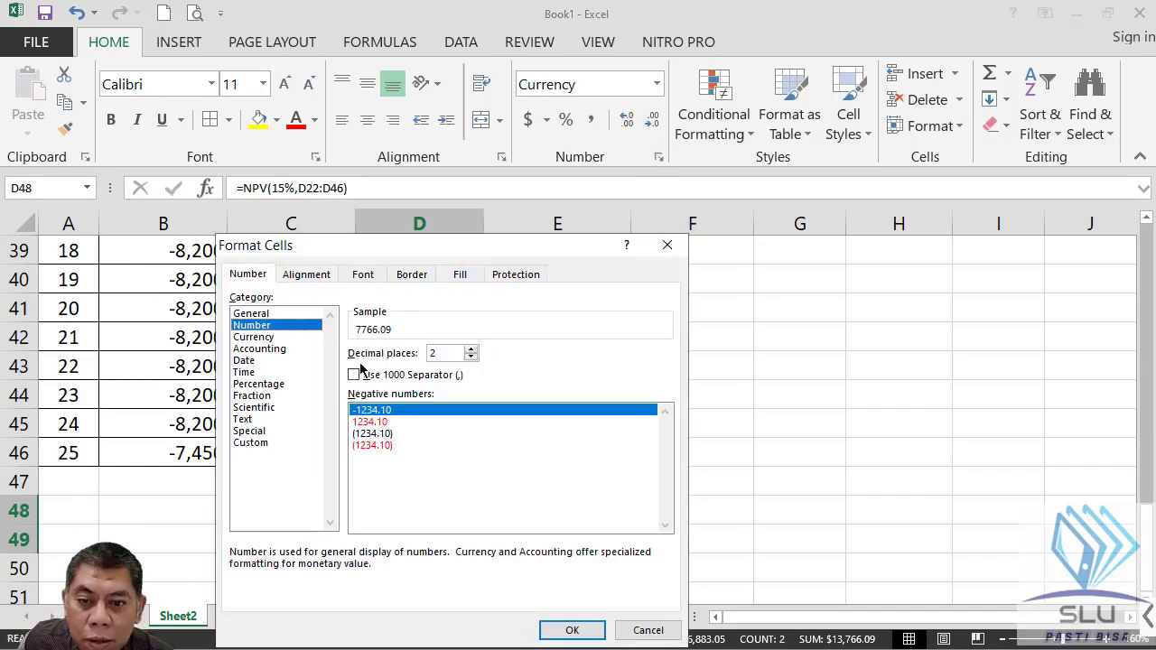
{"action": "left_click", "coordinate": [354, 375]}
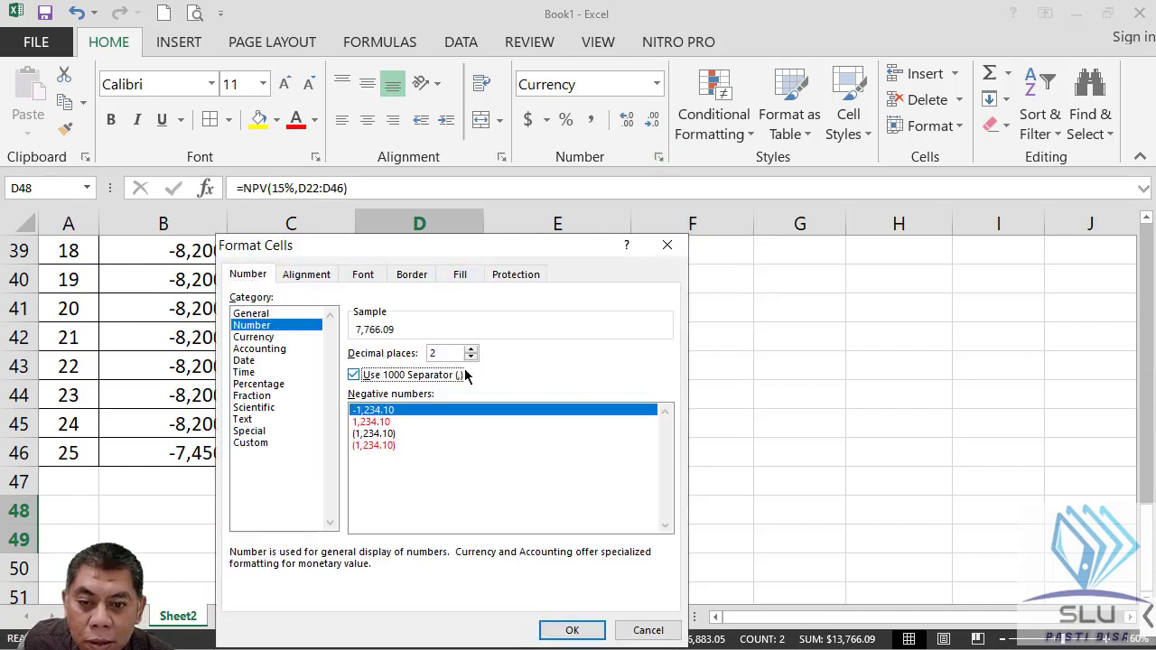
{"action": "left_click", "coordinate": [567, 629]}
{"action": "scroll", "coordinate": [441, 436], "scroll_direction": "down", "scroll_amount": 2}
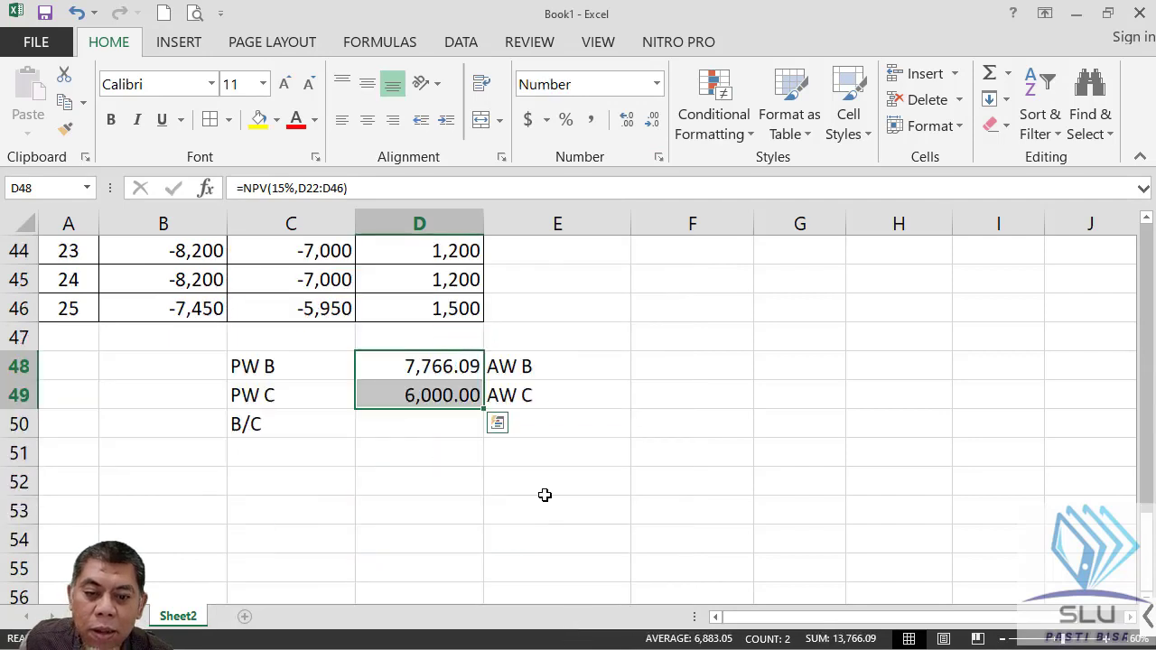
Calculate the B/C ratio in cell D50 by dividing PW B by PW C with =D48/D49.
{"action": "left_click", "coordinate": [440, 424]}
{"action": "type", "text": "="}
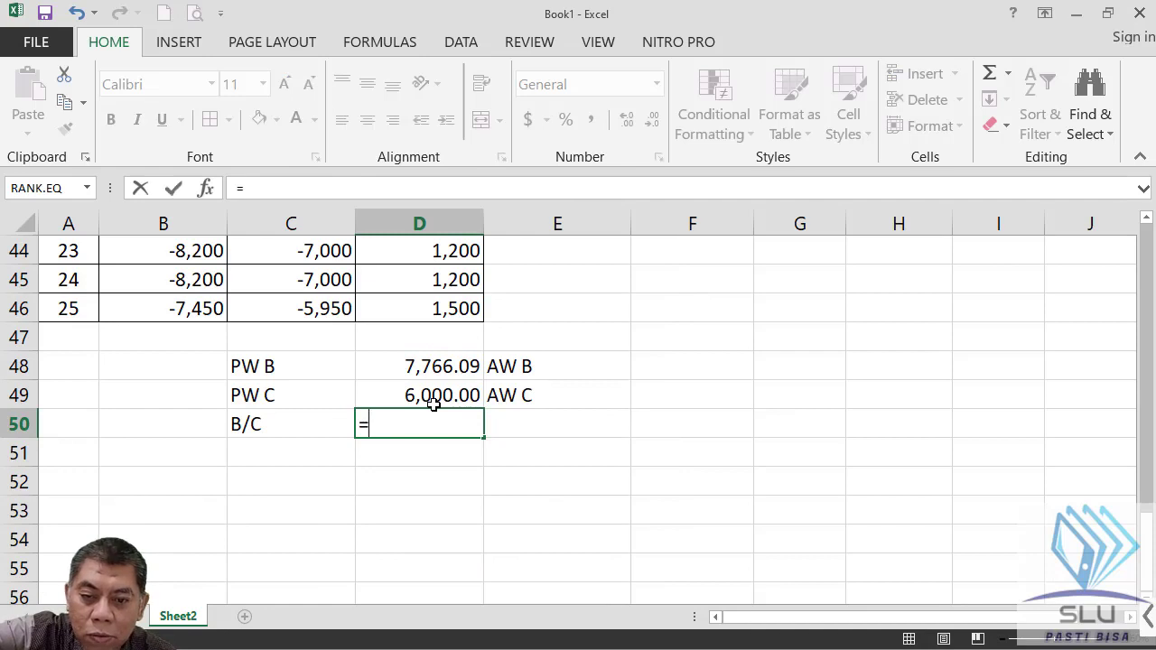
{"action": "key", "text": "Up"}
{"action": "key", "text": "Up"}
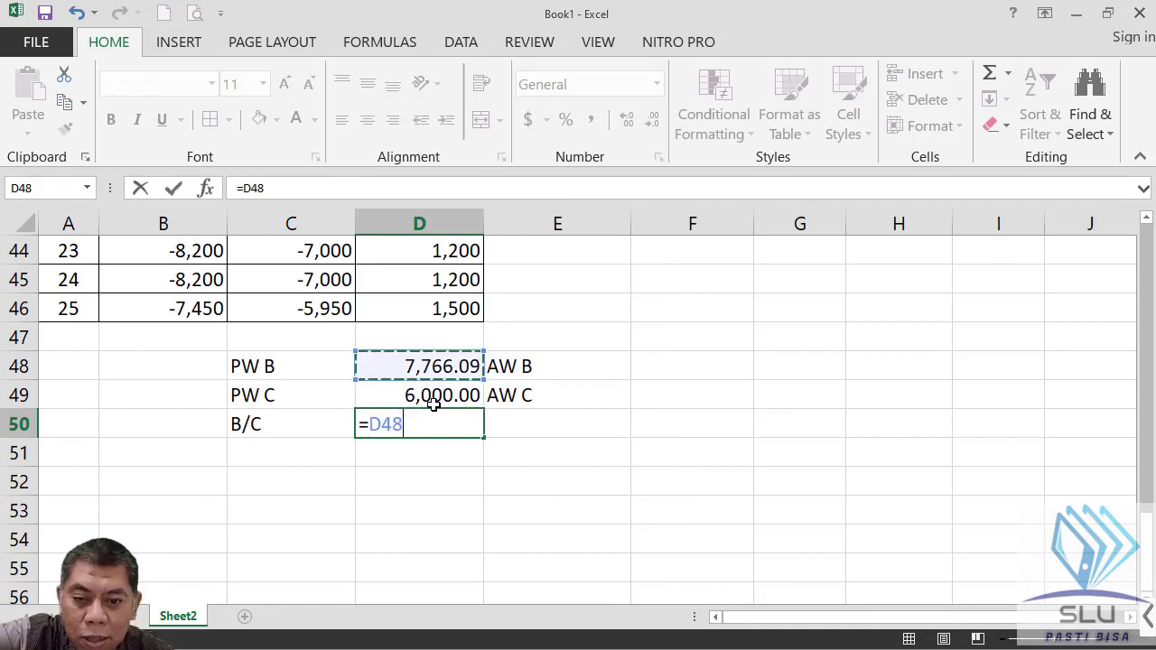
{"action": "type", "text": "/"}
{"action": "key", "text": "Up"}
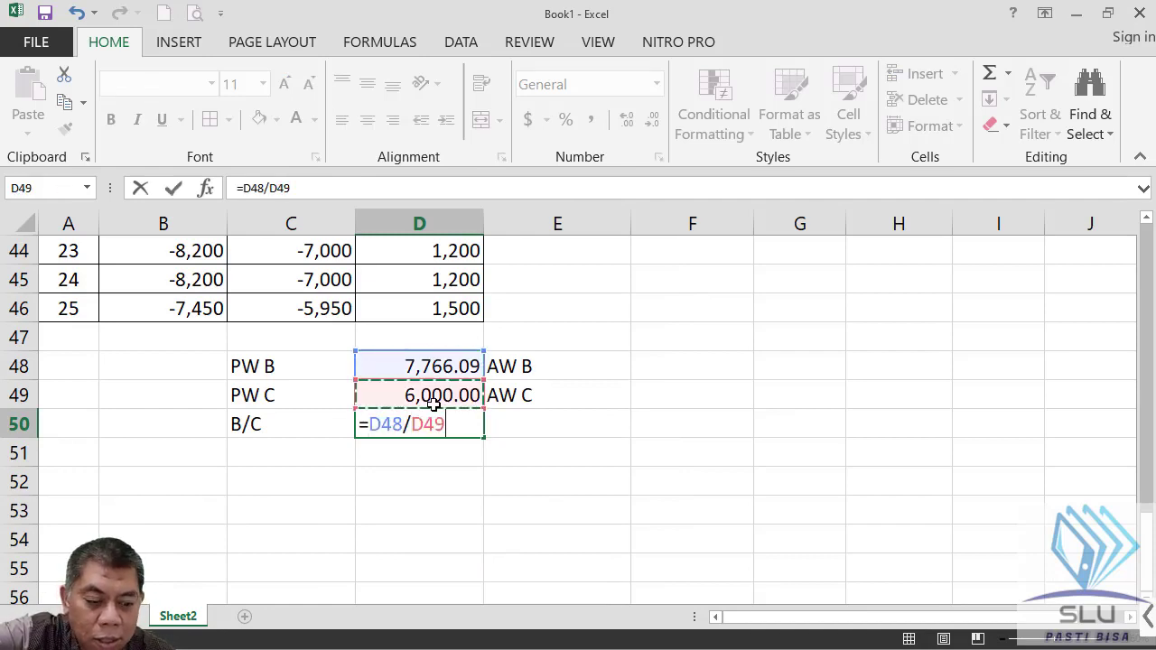
{"action": "key", "text": "Return"}
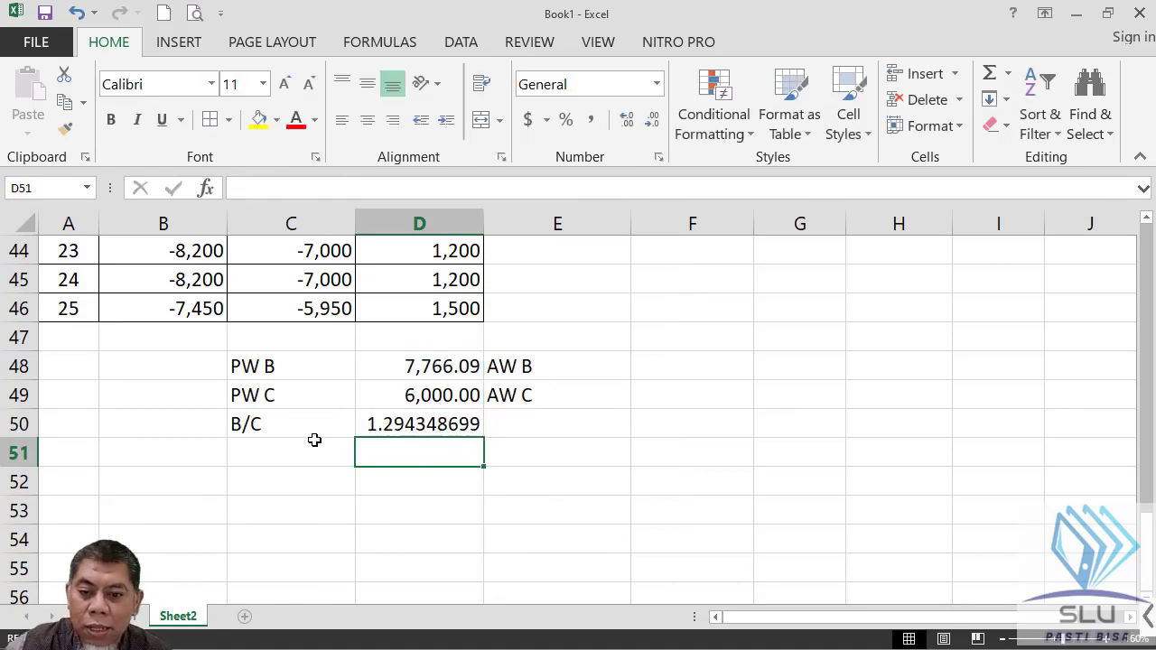
Extend the B/C label in cell C50 to read "B/C (B-A)".
{"action": "double_click", "coordinate": [290, 422]}
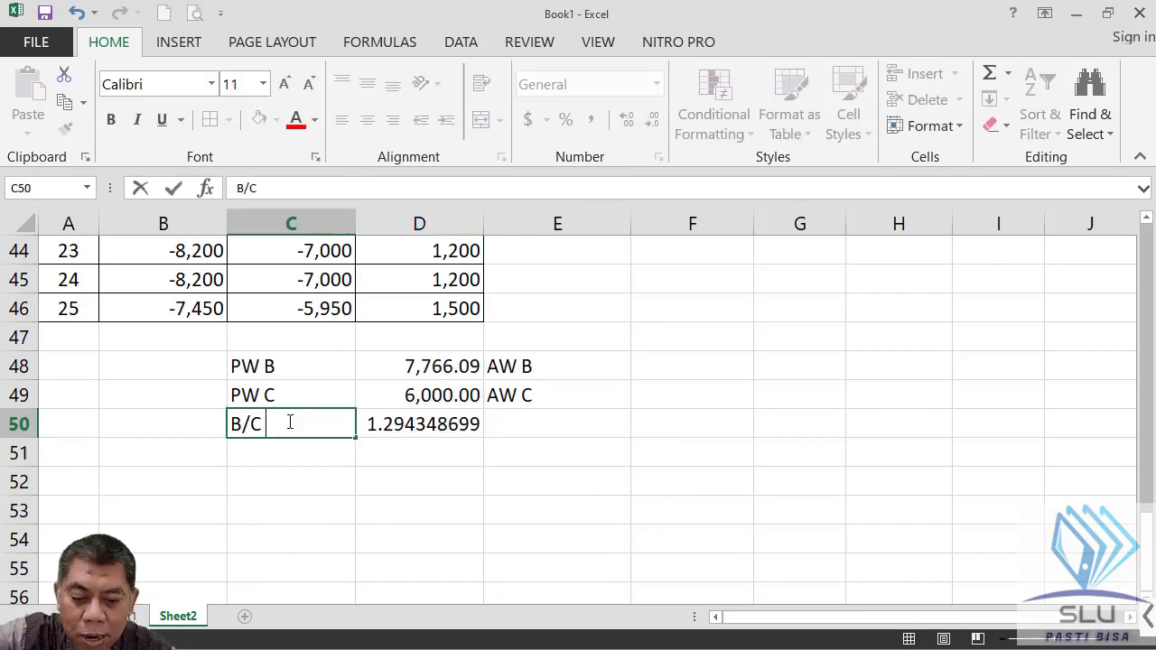
{"action": "type", "text": "(b"}
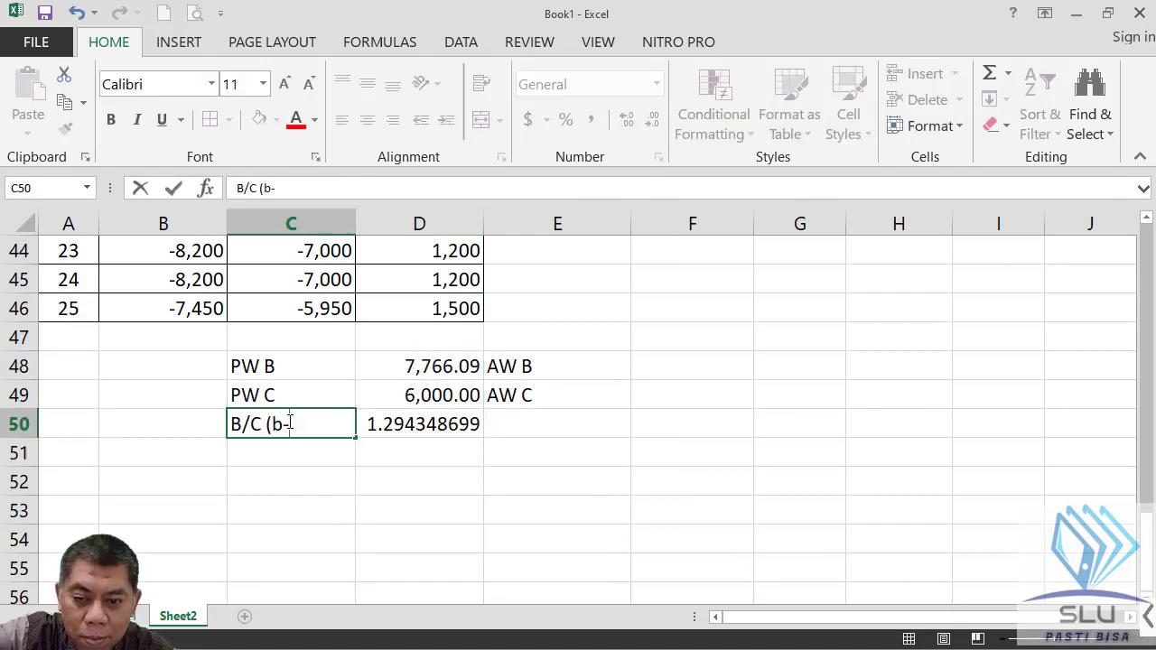
{"action": "key", "text": "BackSpace"}
{"action": "type", "text": "B"}
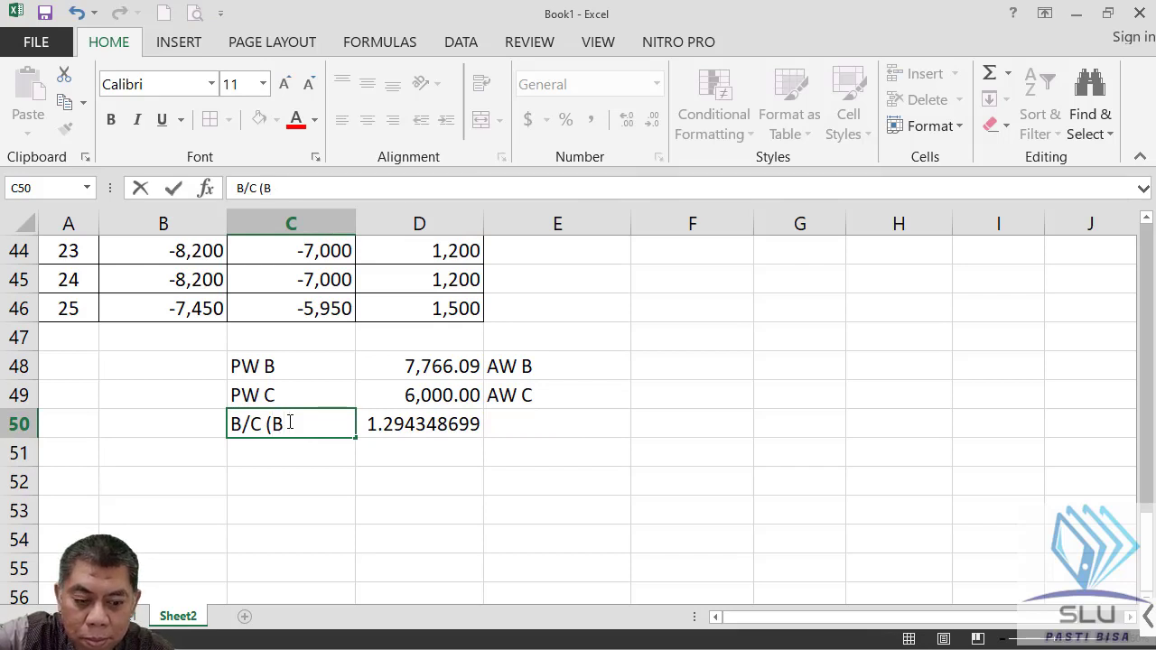
{"action": "type", "text": "-A)"}
{"action": "key", "text": "Return"}
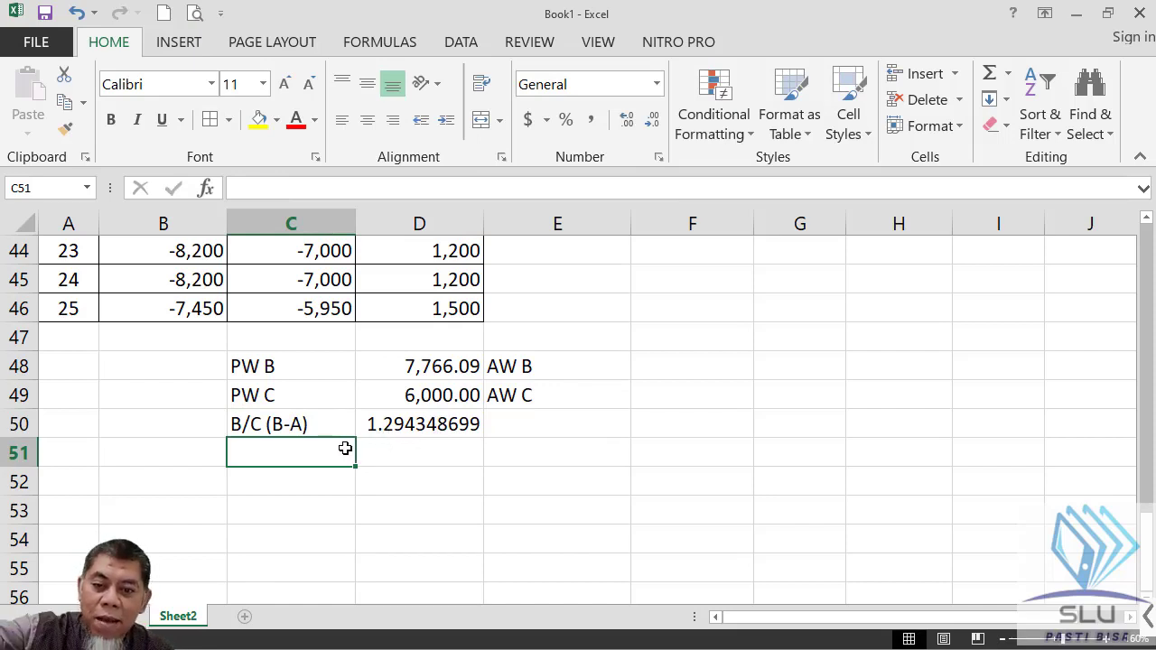
Enter the decision "Pilih : B" in cell C51 below the B/C label.
{"action": "type", "text": "plLl"}
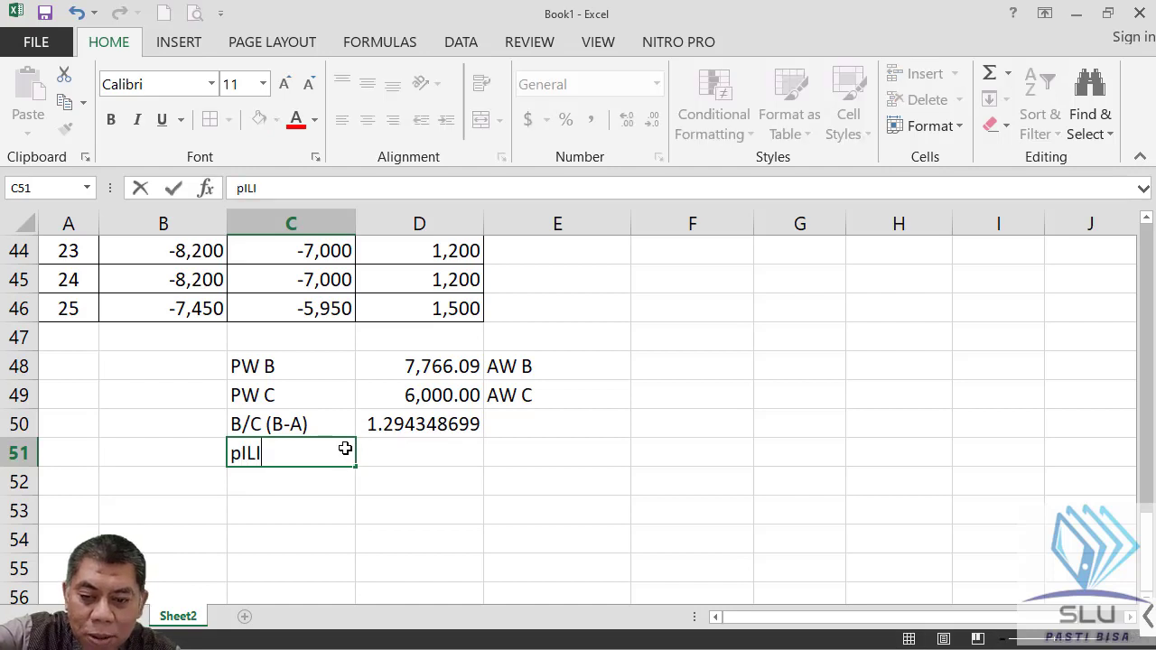
{"action": "key", "text": "BackSpace"}
{"action": "key", "text": "BackSpace"}
{"action": "key", "text": "BackSpace"}
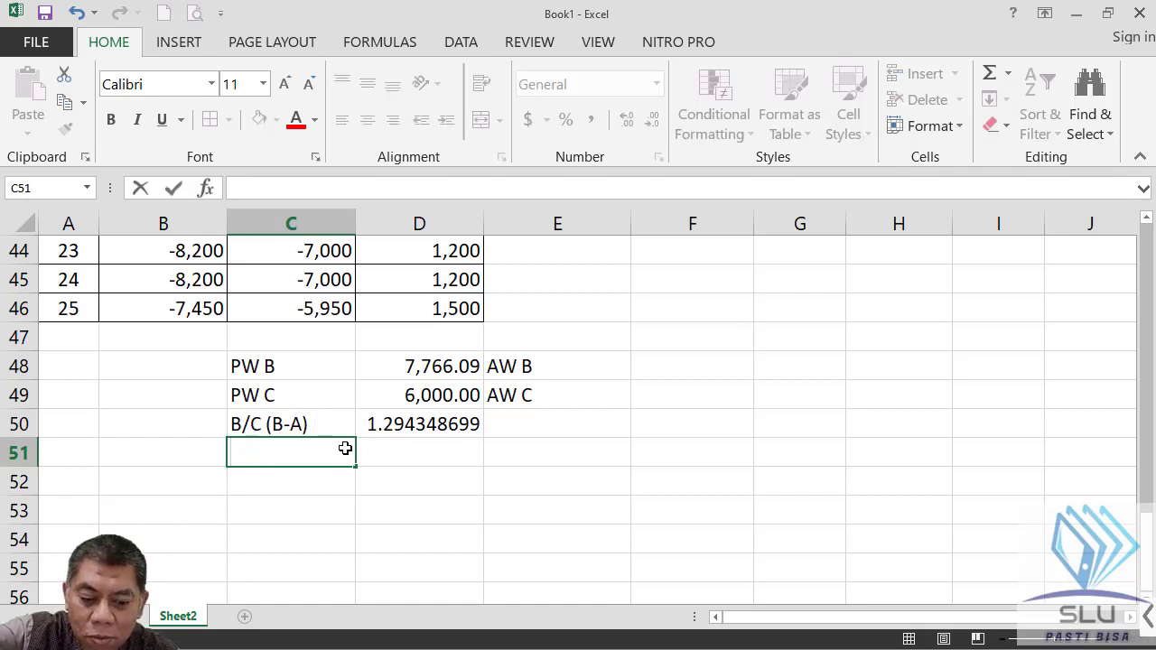
{"action": "type", "text": "Pilih"}
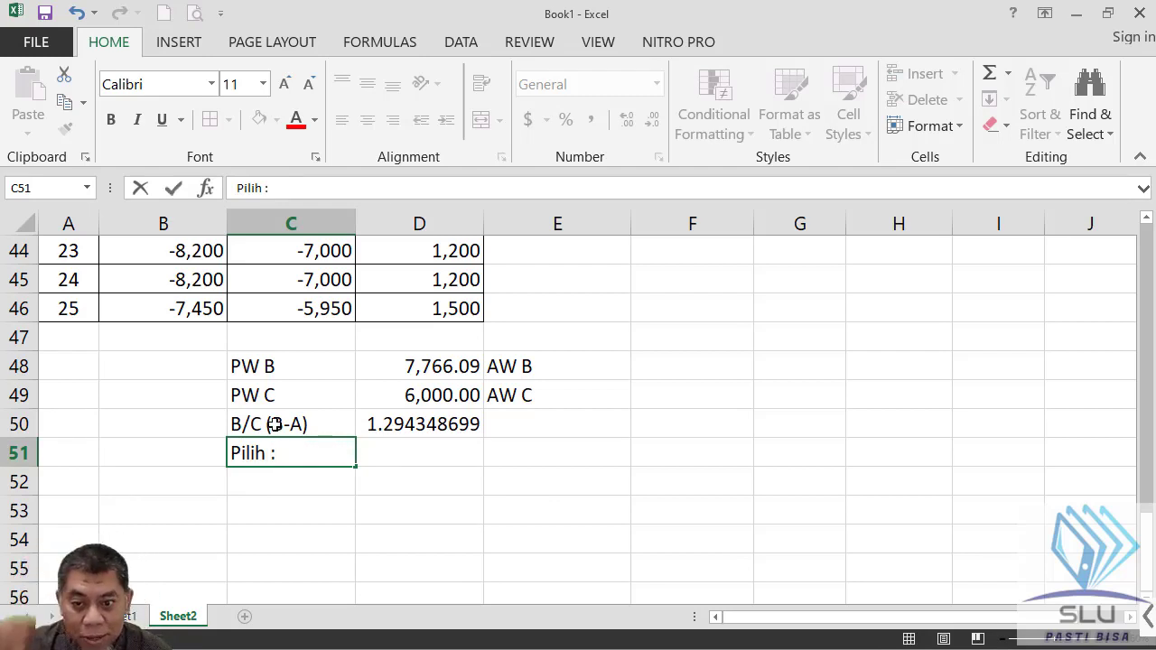
{"action": "type", "text": ": "}
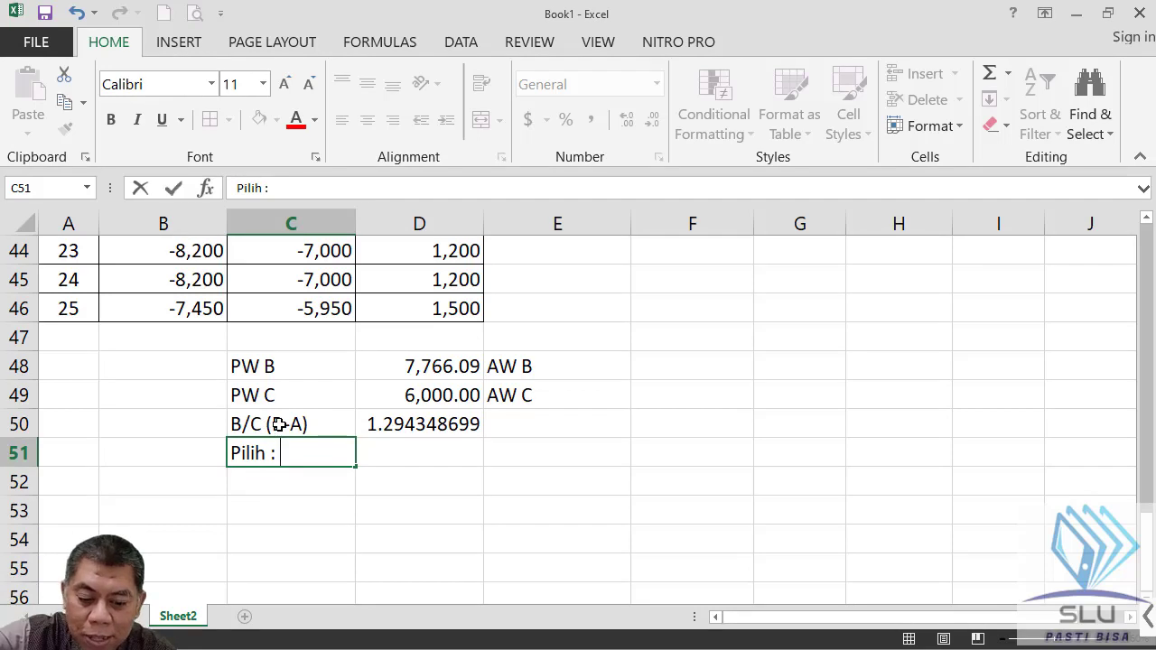
{"action": "type", "text": "B"}
{"action": "key", "text": "Return"}
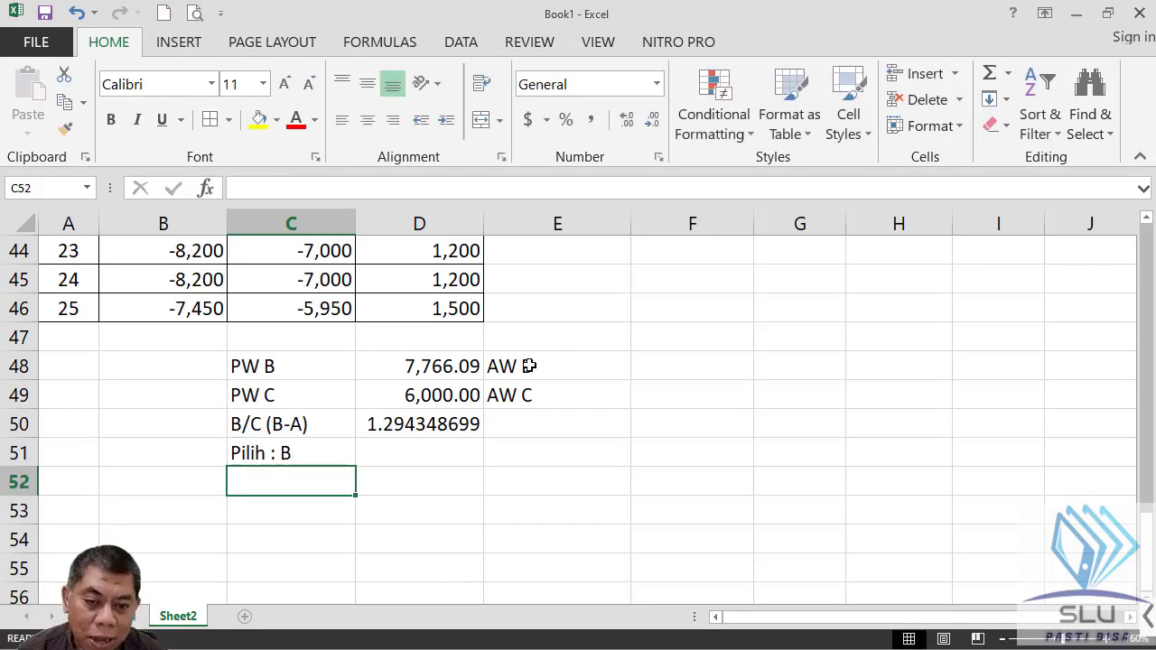
Center the AW B and AW C labels in E48:E49 horizontally.
{"action": "left_click_drag", "start_coordinate": [524, 370], "coordinate": [531, 395]}
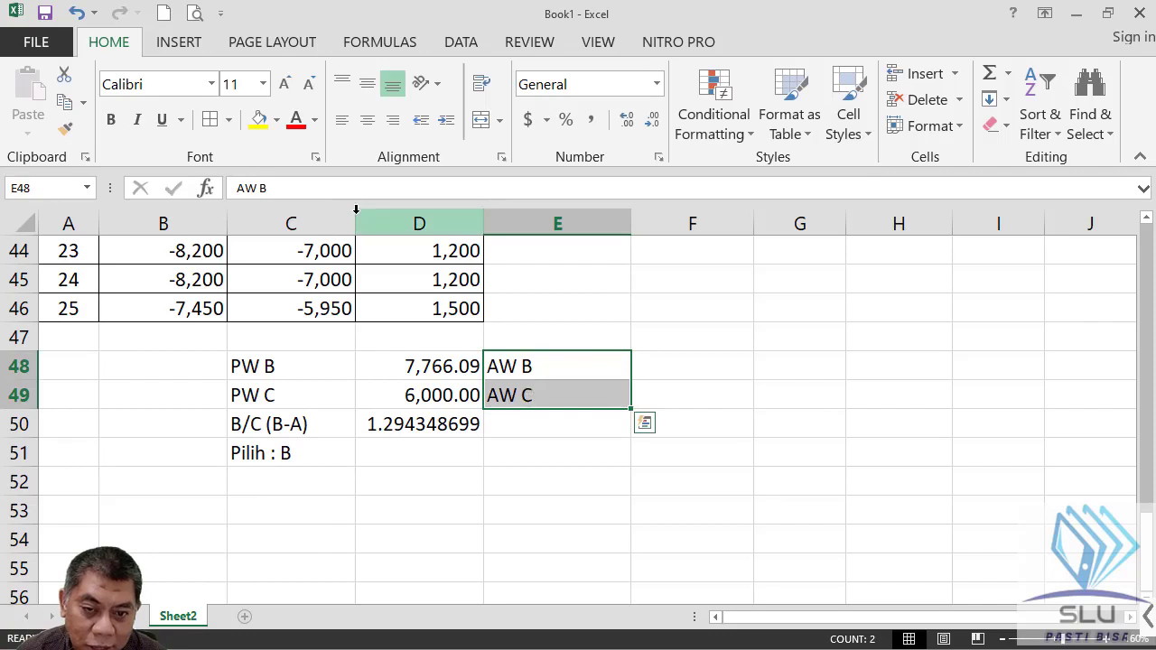
{"action": "left_click", "coordinate": [369, 123]}
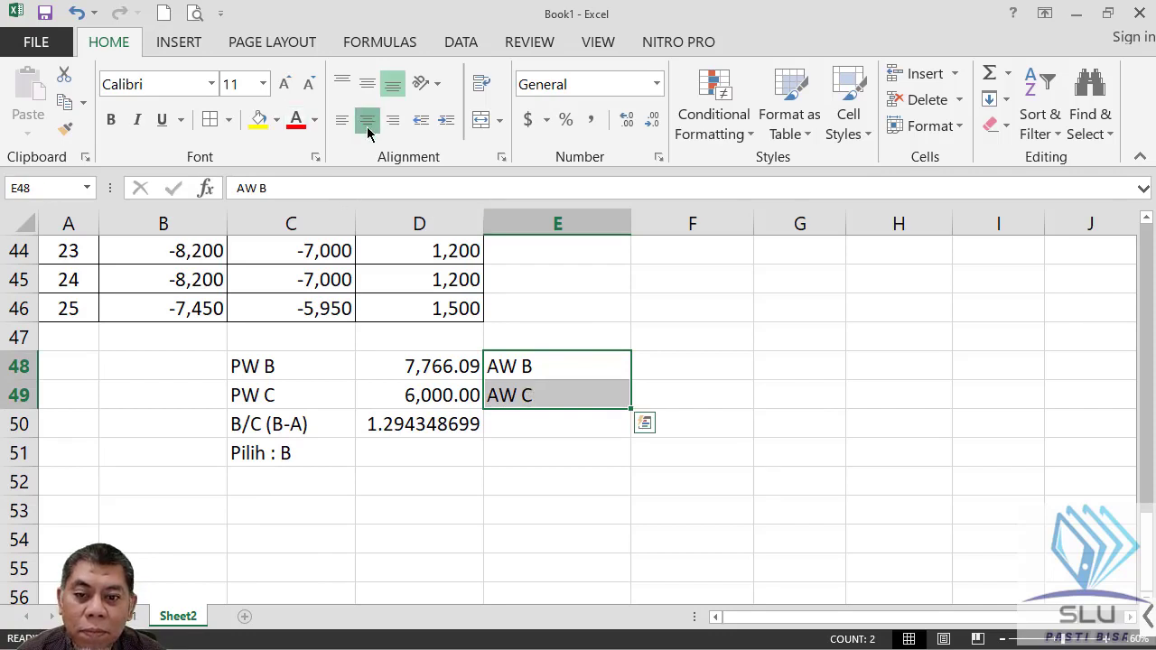
{"action": "left_click", "coordinate": [688, 366]}
Examine the B-A cash flows for years 1 to 25 and the year 25 formulas of Type A, Type B and B-A.
{"action": "scroll", "coordinate": [679, 447], "scroll_direction": "up", "scroll_amount": 8}
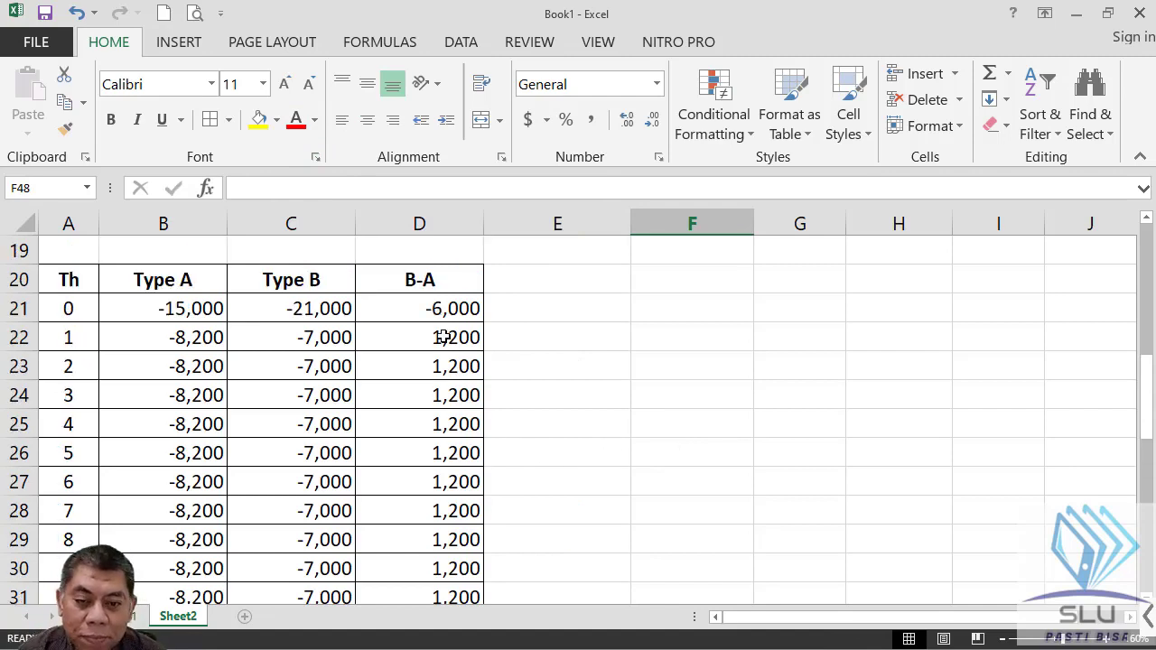
{"action": "left_click", "coordinate": [444, 337]}
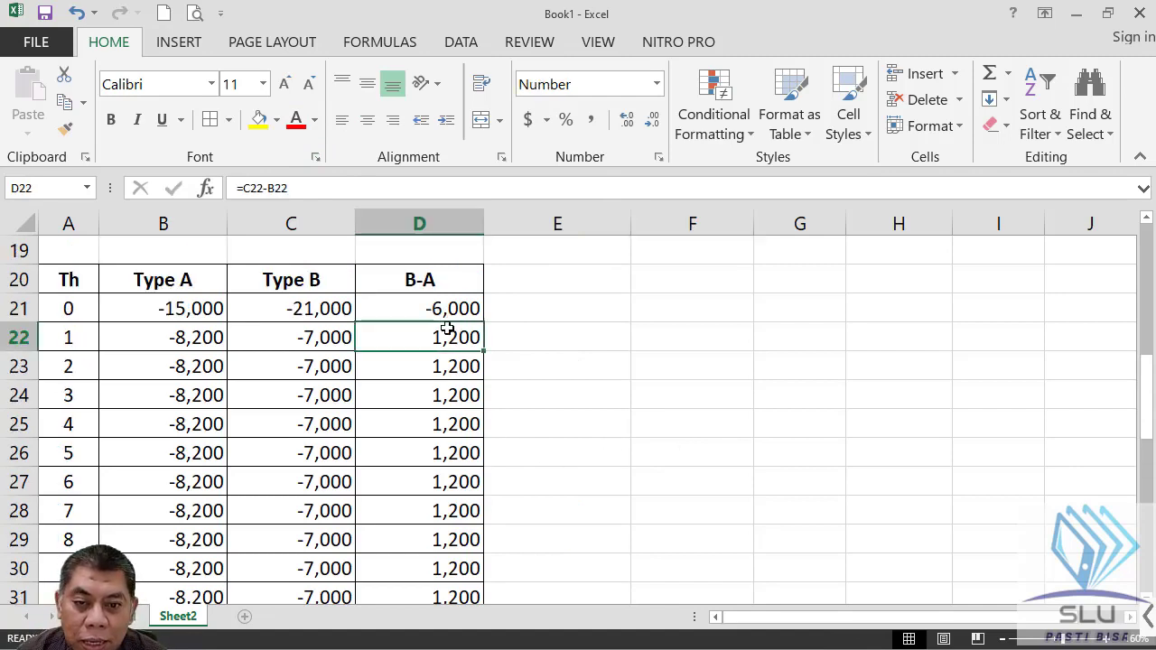
{"action": "left_click", "coordinate": [443, 366]}
{"action": "left_click", "coordinate": [433, 395]}
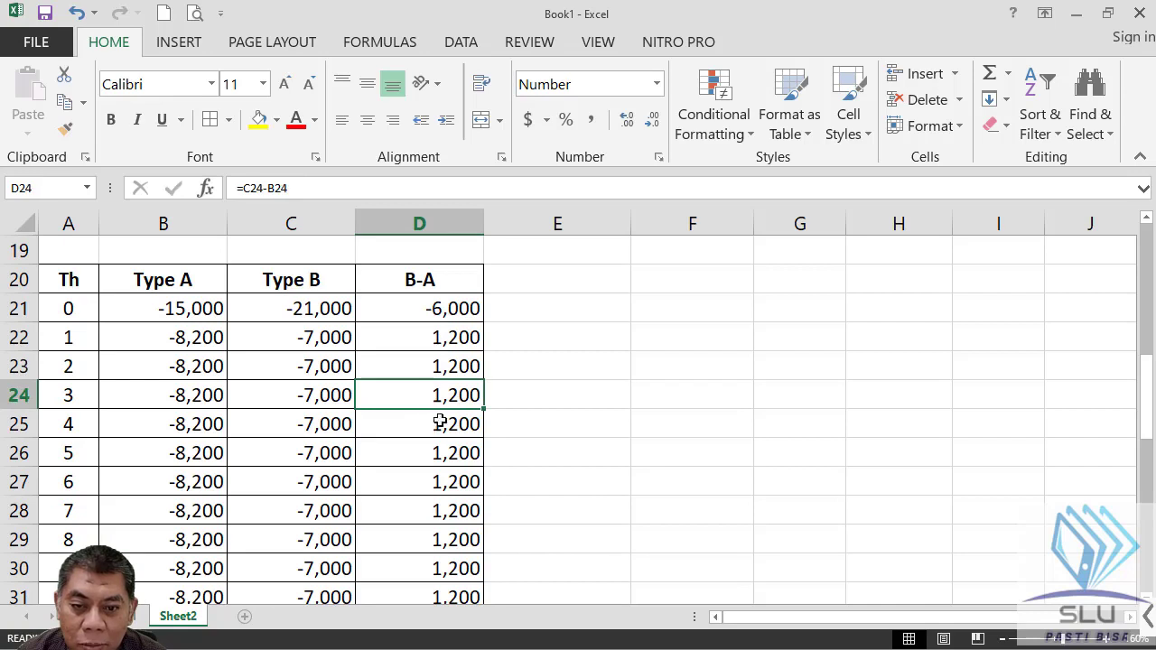
{"action": "scroll", "coordinate": [441, 417], "scroll_direction": "down", "scroll_amount": 2}
{"action": "scroll", "coordinate": [442, 416], "scroll_direction": "down", "scroll_amount": 5}
{"action": "left_click", "coordinate": [444, 452]}
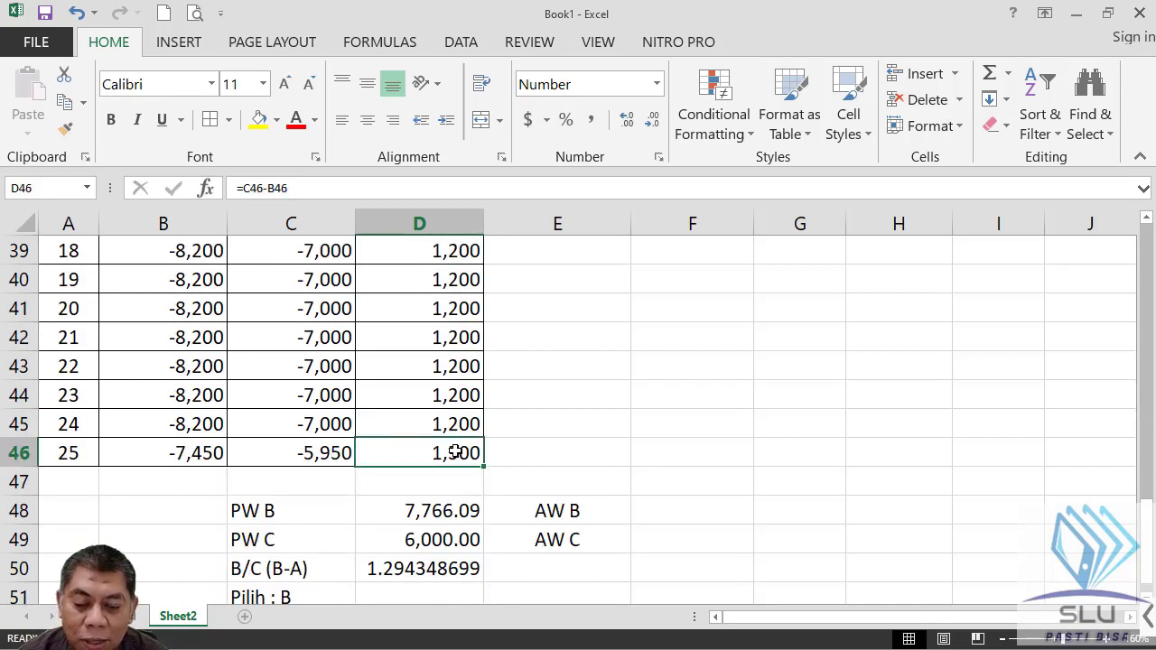
{"action": "scroll", "coordinate": [459, 366], "scroll_direction": "up", "scroll_amount": 7}
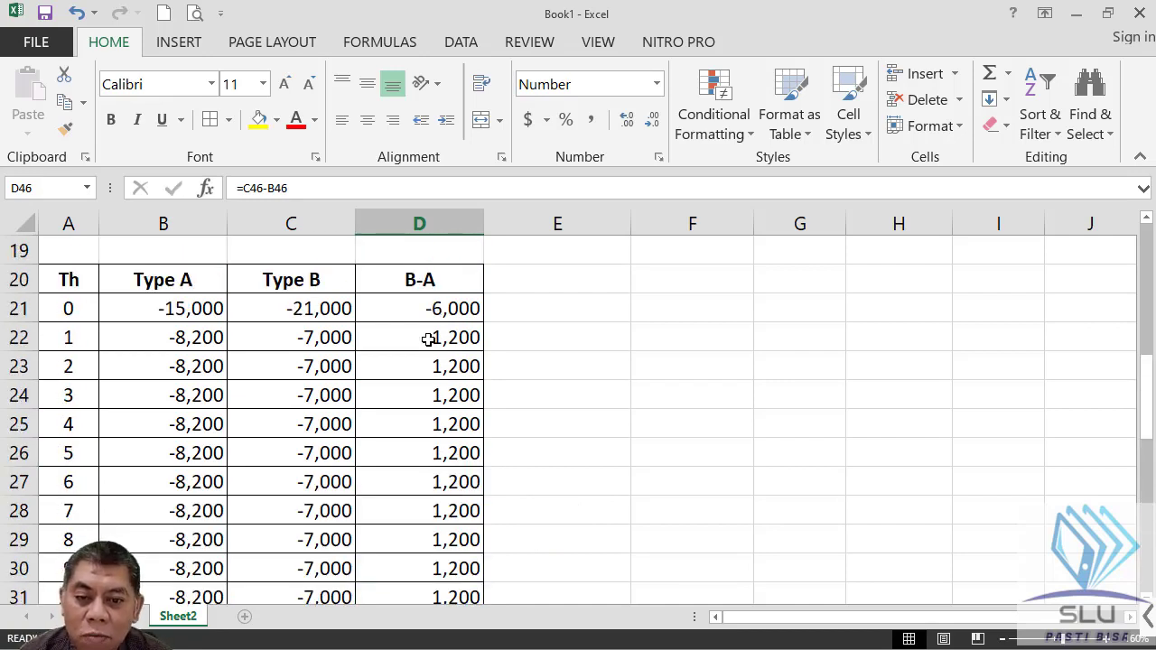
{"action": "scroll", "coordinate": [7, 461], "scroll_direction": "down", "scroll_amount": 7}
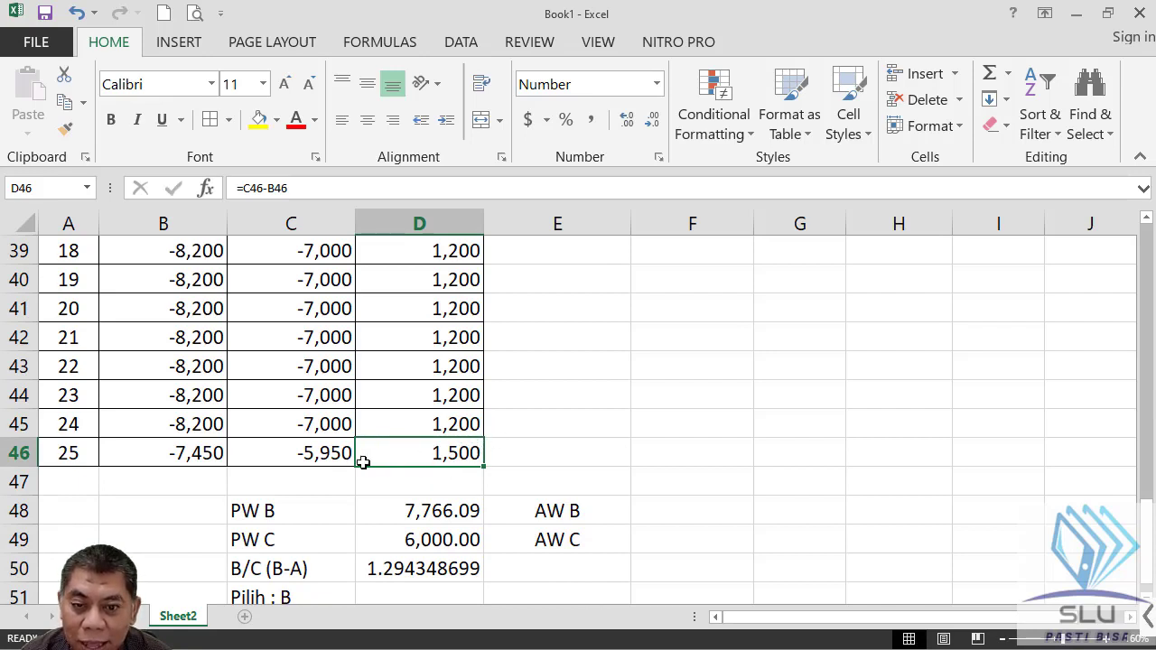
{"action": "left_click", "coordinate": [318, 453]}
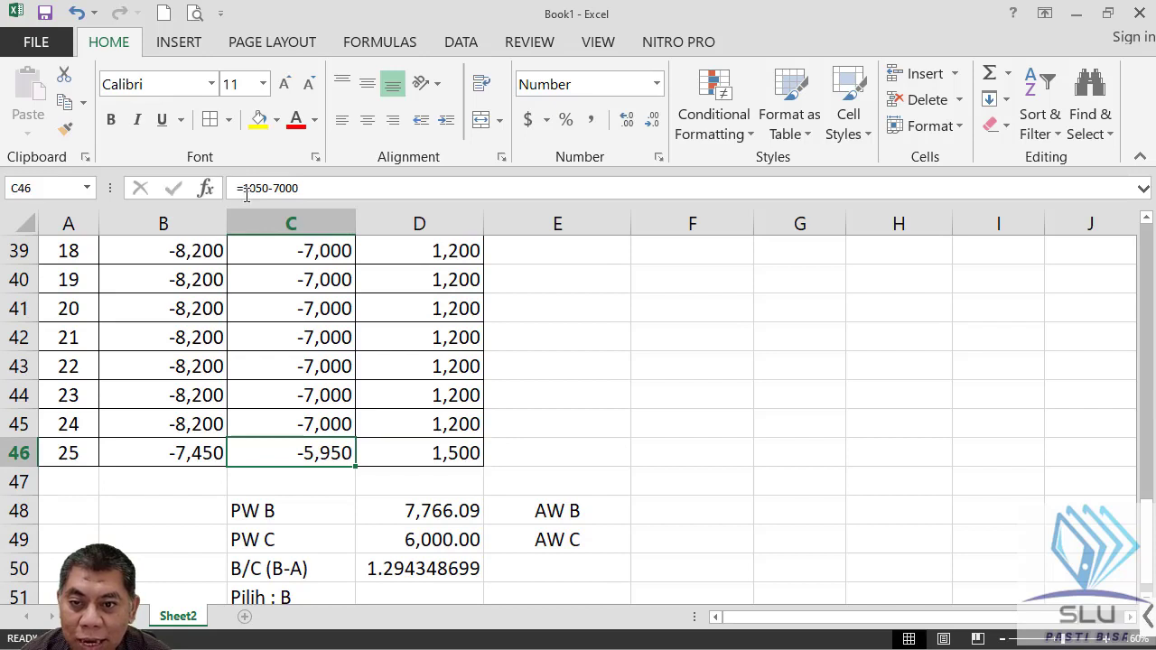
{"action": "left_click", "coordinate": [189, 452]}
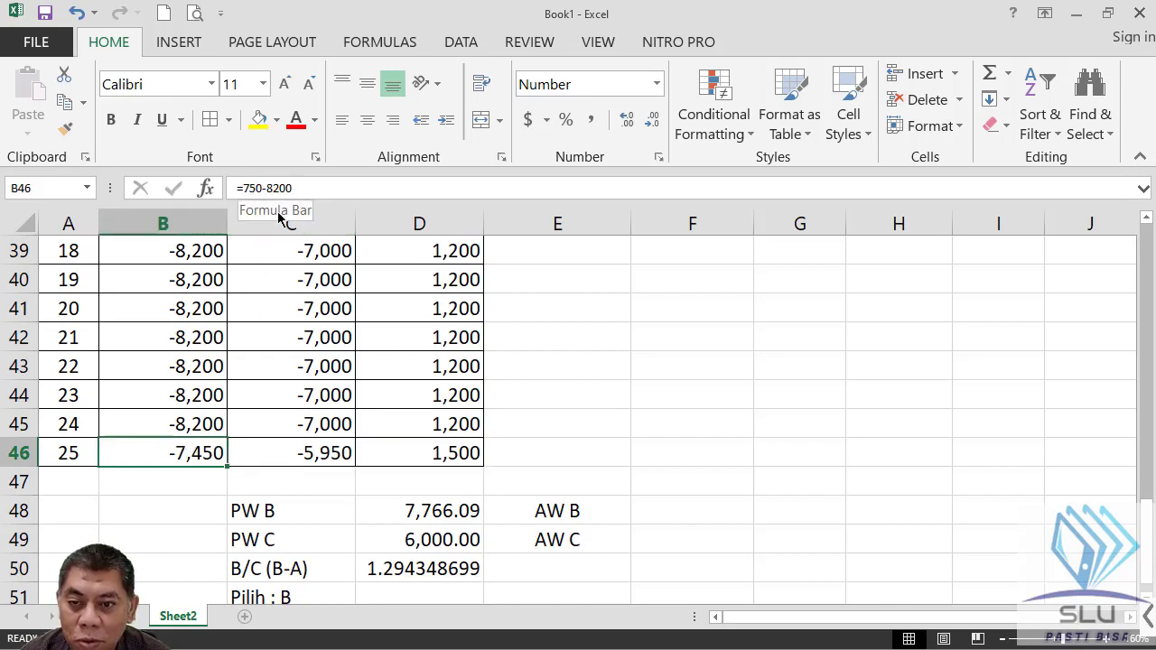
{"action": "left_click", "coordinate": [440, 449]}
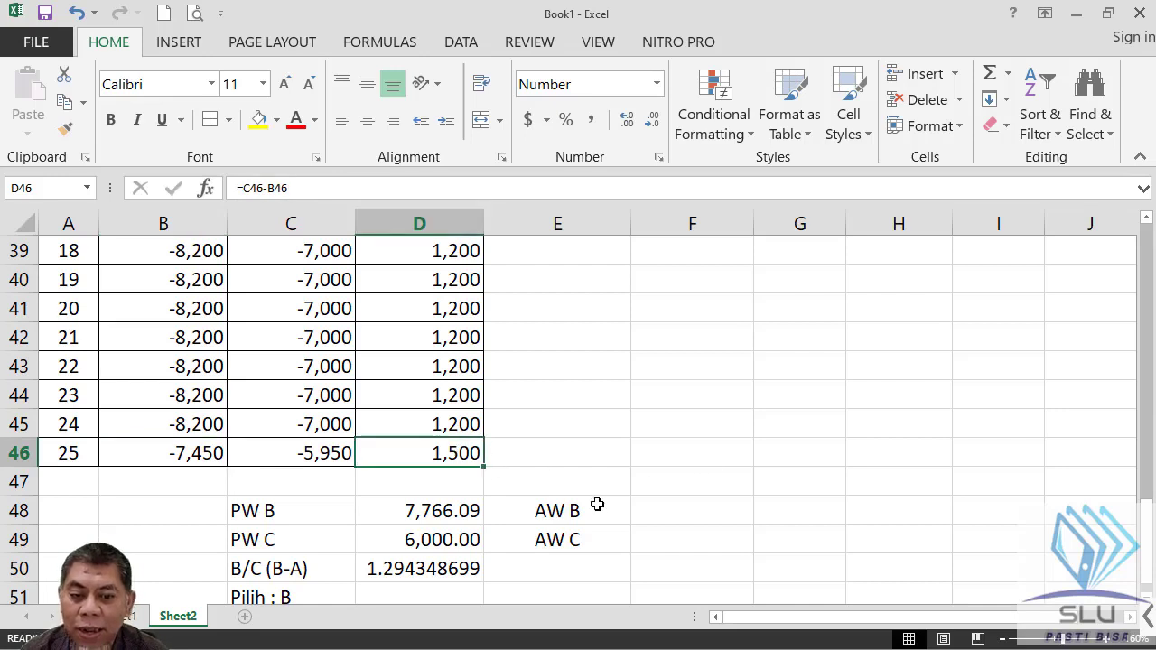
Begin the AW B formula in cell F48 with the year 1 B-A cash flow, D22, followed by a plus sign.
{"action": "left_click", "coordinate": [675, 511]}
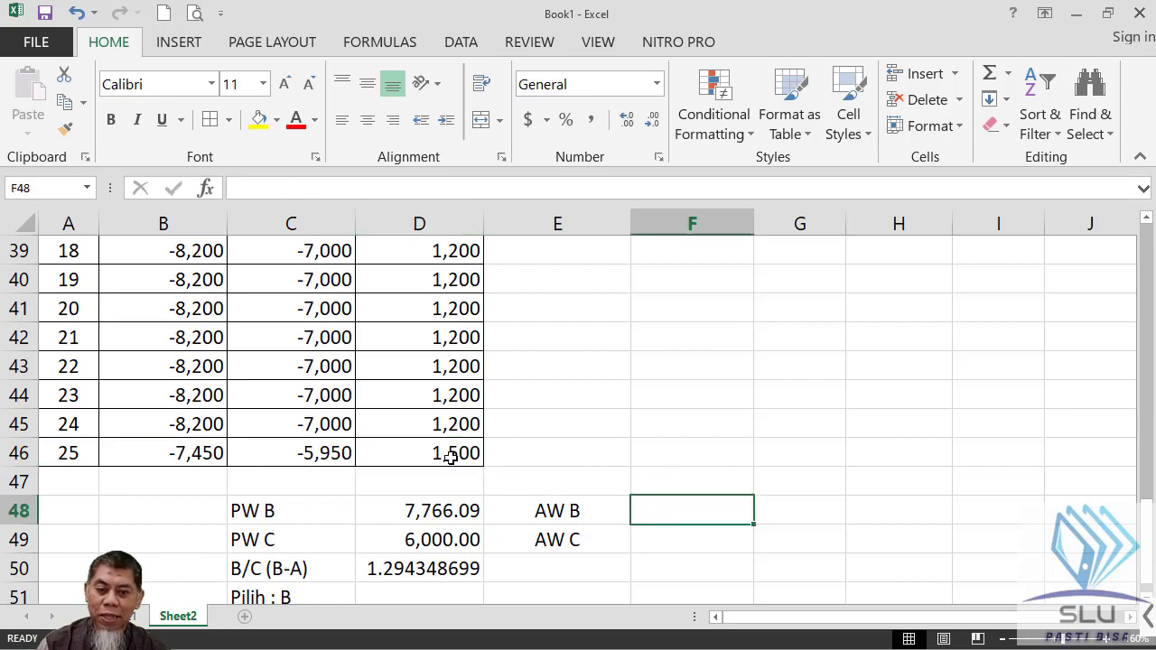
{"action": "scroll", "coordinate": [478, 453], "scroll_direction": "up", "scroll_amount": 3}
{"action": "scroll", "coordinate": [478, 453], "scroll_direction": "up", "scroll_amount": 3}
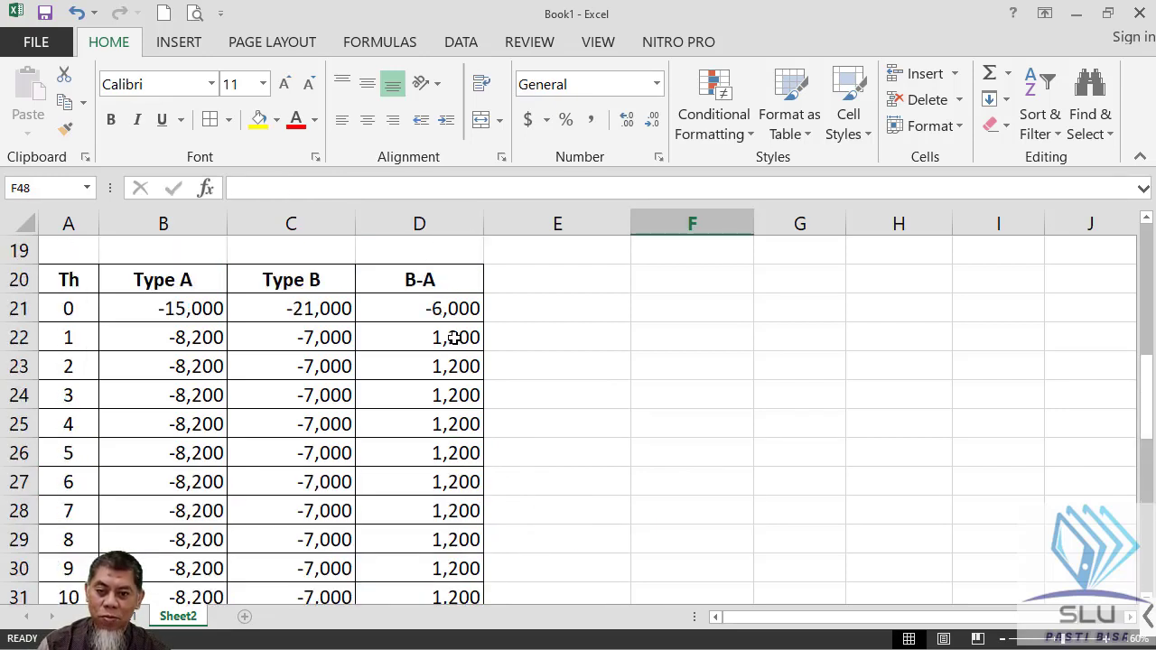
{"action": "scroll", "coordinate": [494, 407], "scroll_direction": "down", "scroll_amount": 7}
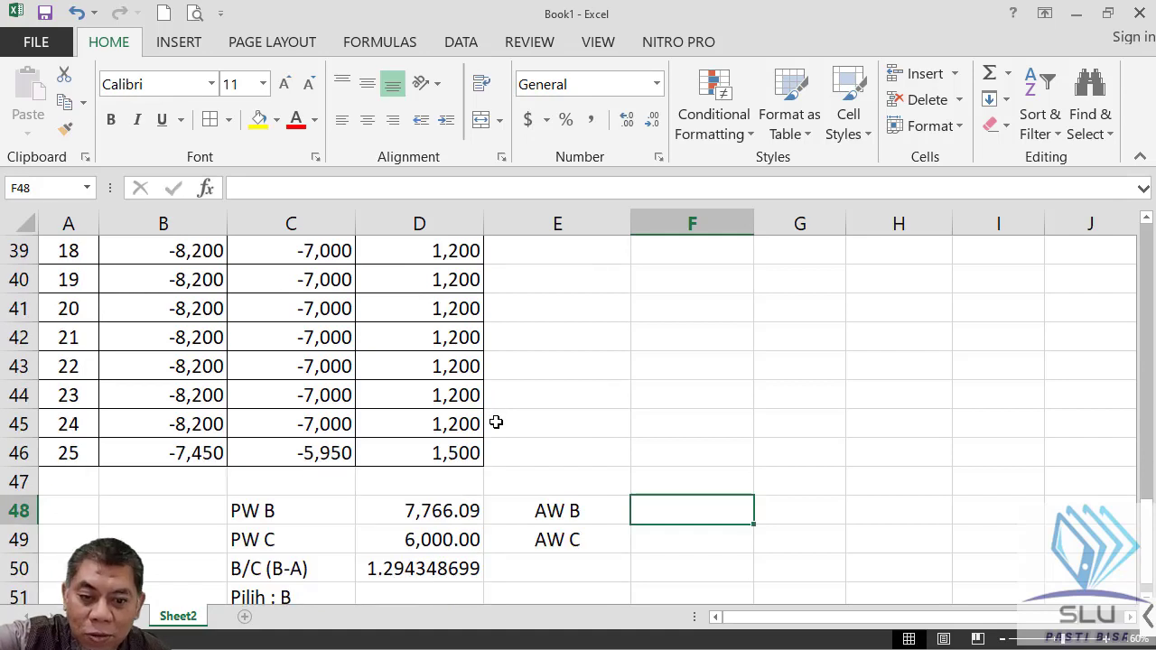
{"action": "type", "text": "="}
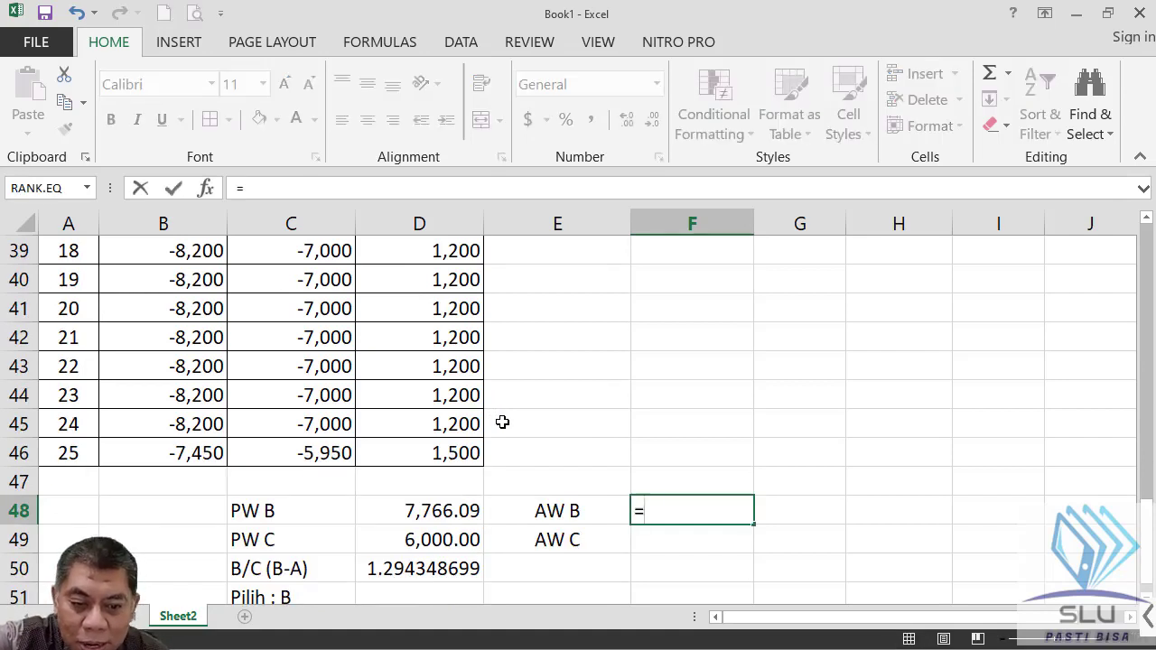
{"action": "scroll", "coordinate": [521, 419], "scroll_direction": "up", "scroll_amount": 3}
{"action": "scroll", "coordinate": [521, 419], "scroll_direction": "up", "scroll_amount": 2}
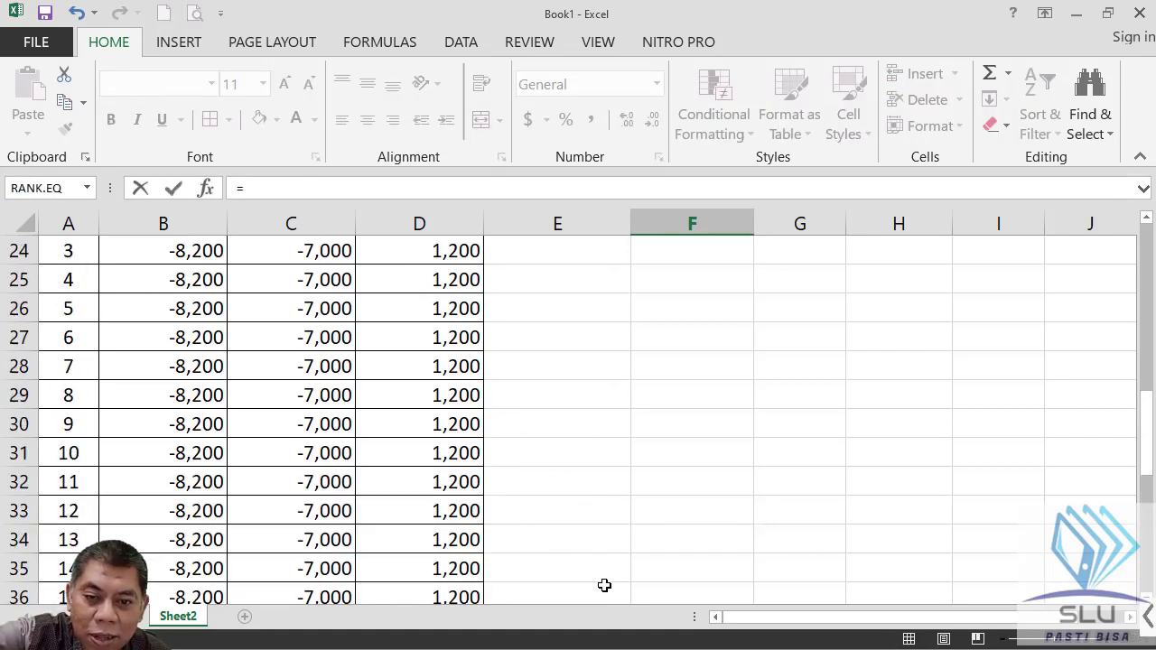
{"action": "scroll", "coordinate": [600, 574], "scroll_direction": "down", "scroll_amount": 5}
{"action": "scroll", "coordinate": [518, 433], "scroll_direction": "up", "scroll_amount": 7}
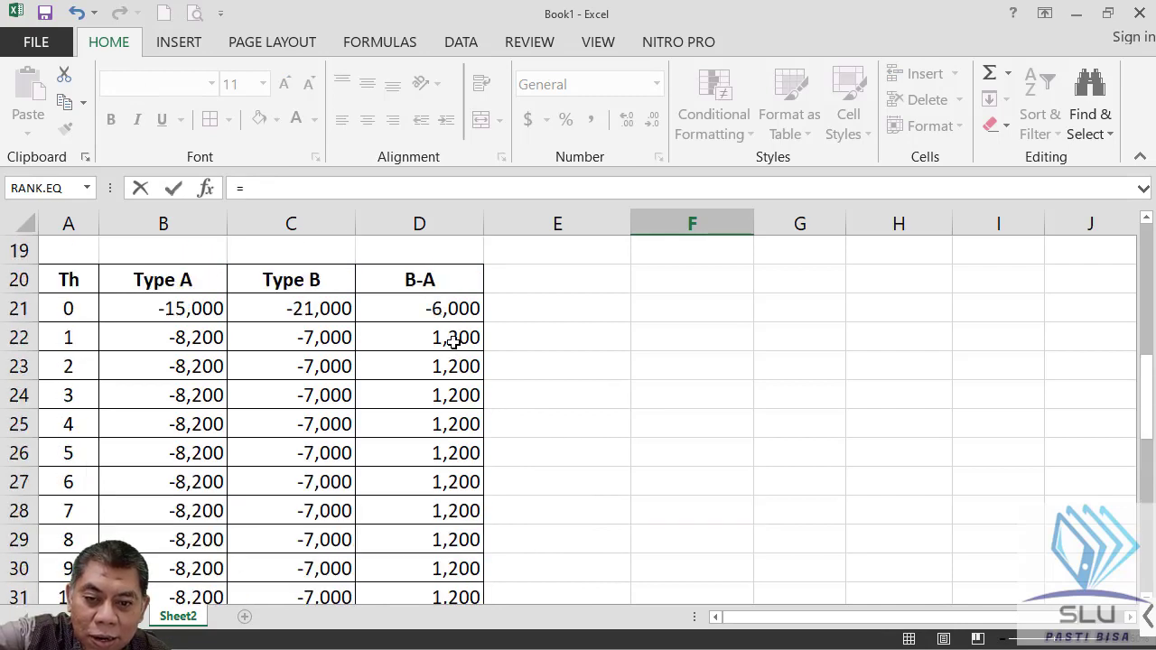
{"action": "left_click", "coordinate": [451, 338]}
{"action": "scroll", "coordinate": [607, 491], "scroll_direction": "down", "scroll_amount": 5}
{"action": "scroll", "coordinate": [607, 491], "scroll_direction": "down", "scroll_amount": 2}
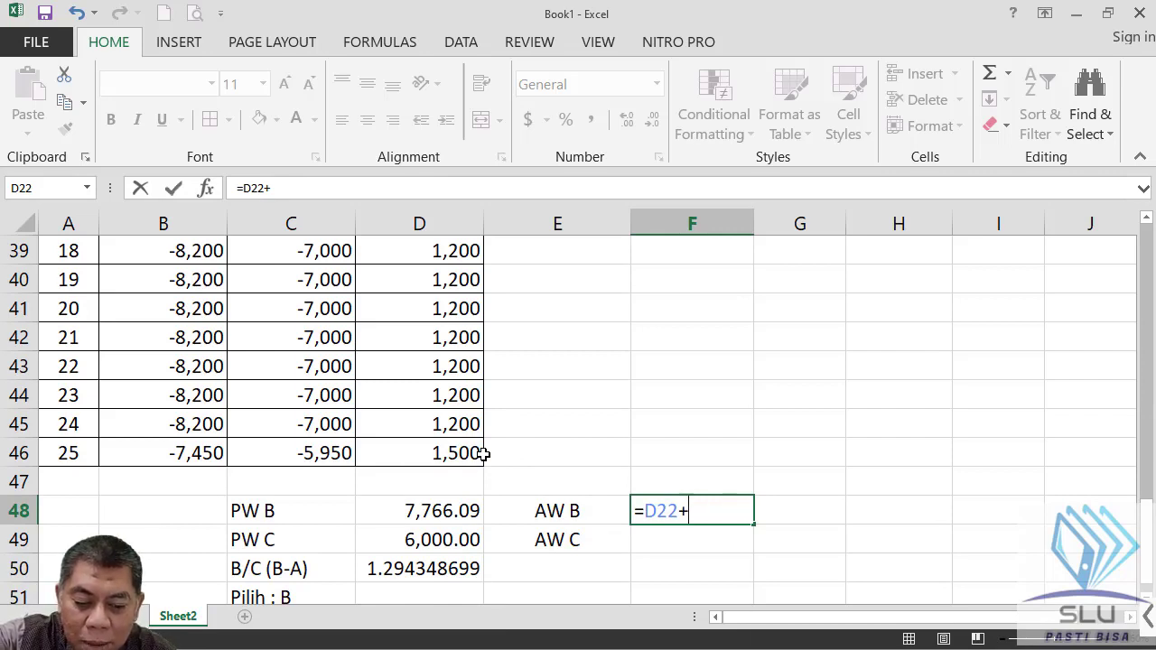
Complete the AW B formula in F48 by adding PMT(15%,25,0,-300) to the D22 reference.
{"action": "type", "text": "pmt("}
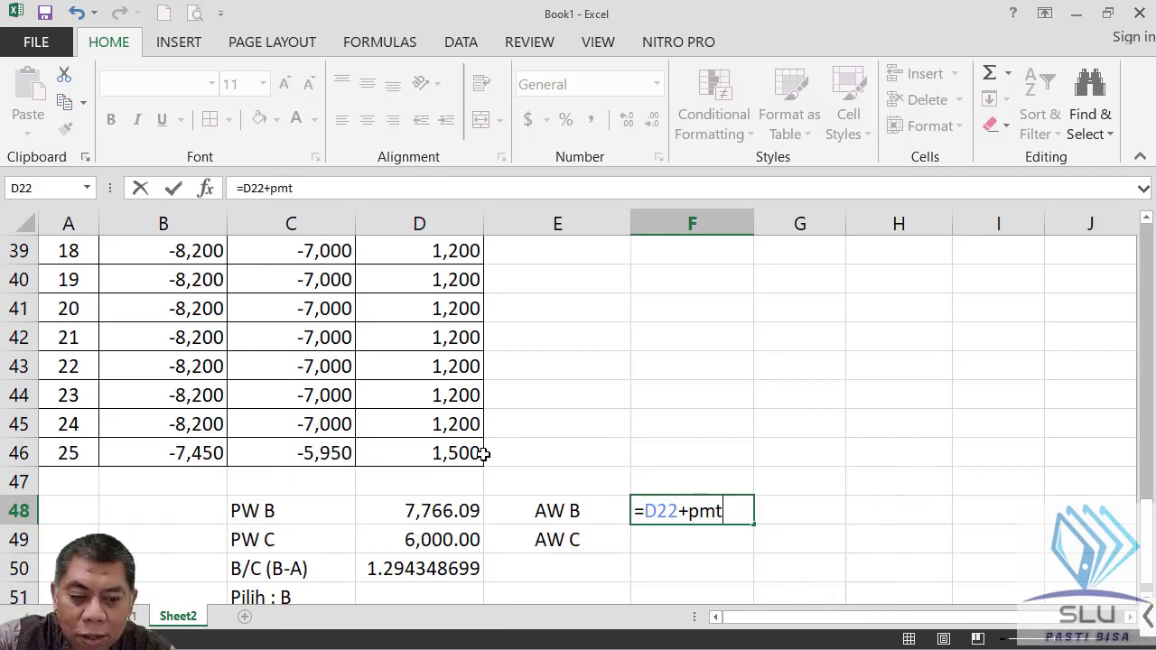
{"action": "type", "text": "1"}
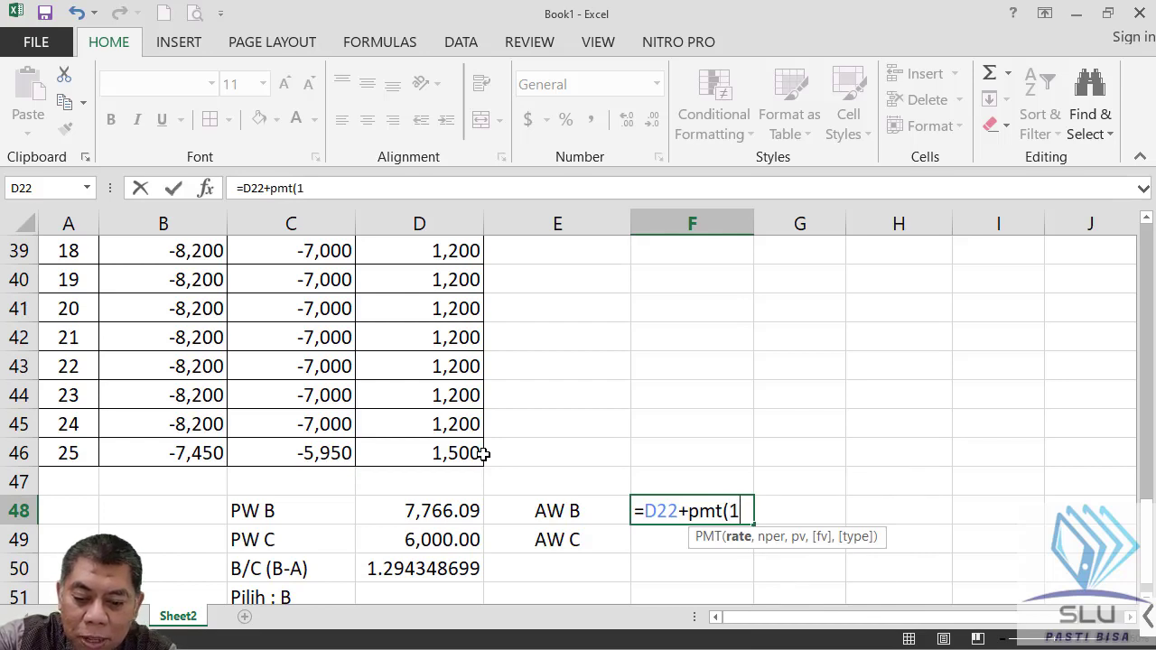
{"action": "type", "text": "5%,"}
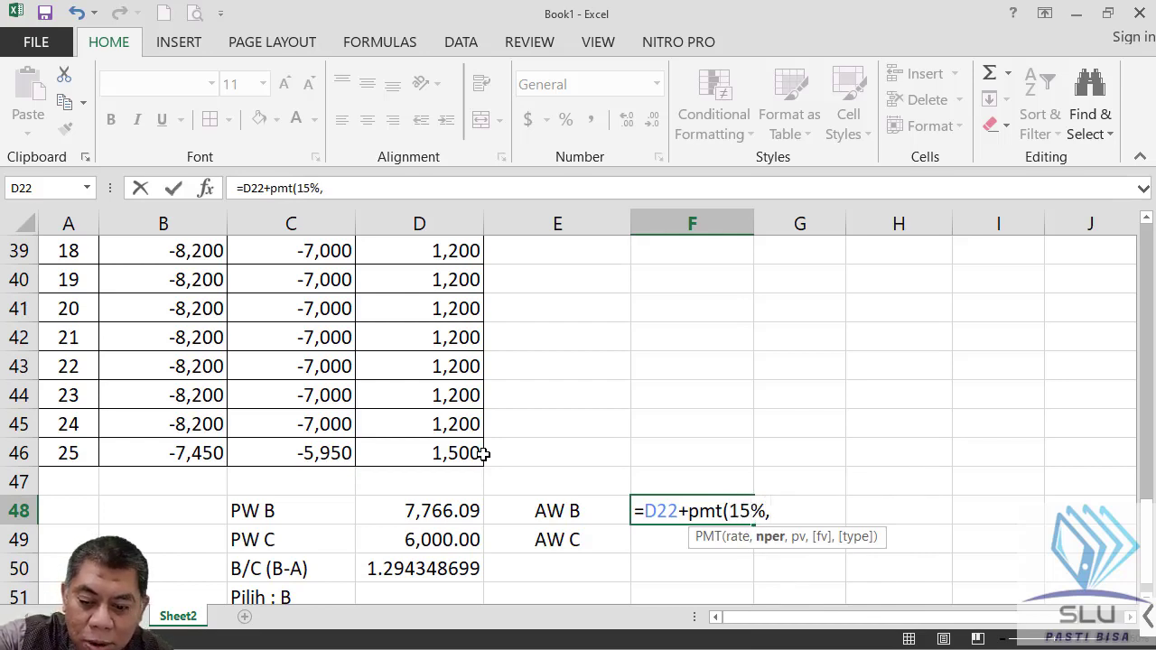
{"action": "type", "text": "25"}
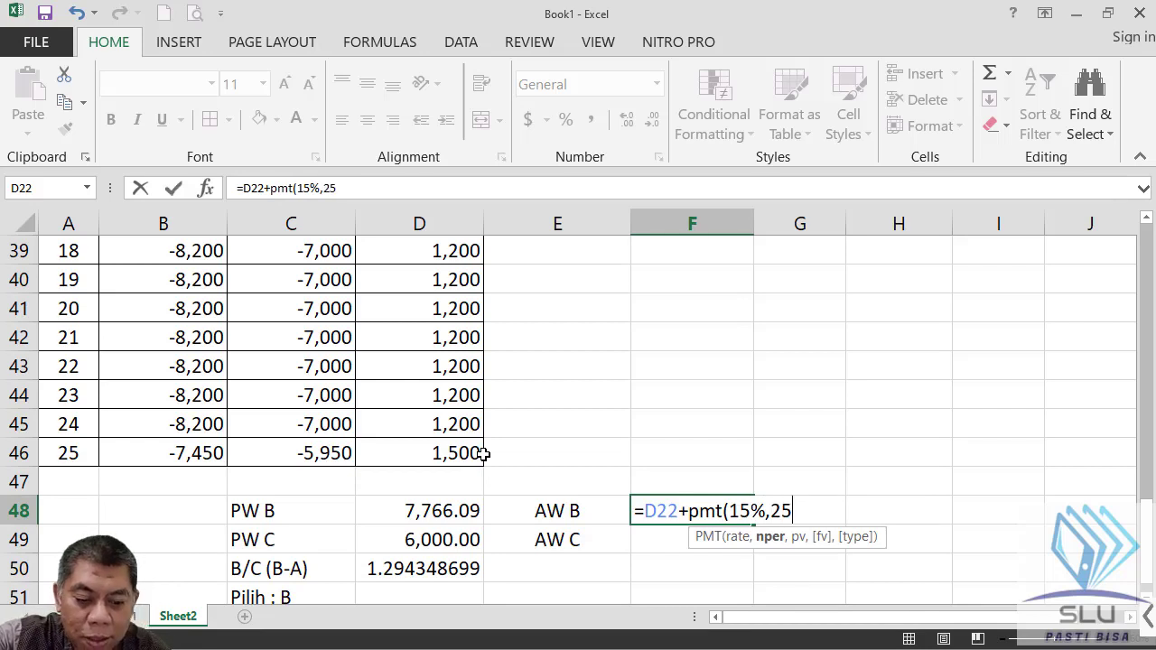
{"action": "type", "text": ","}
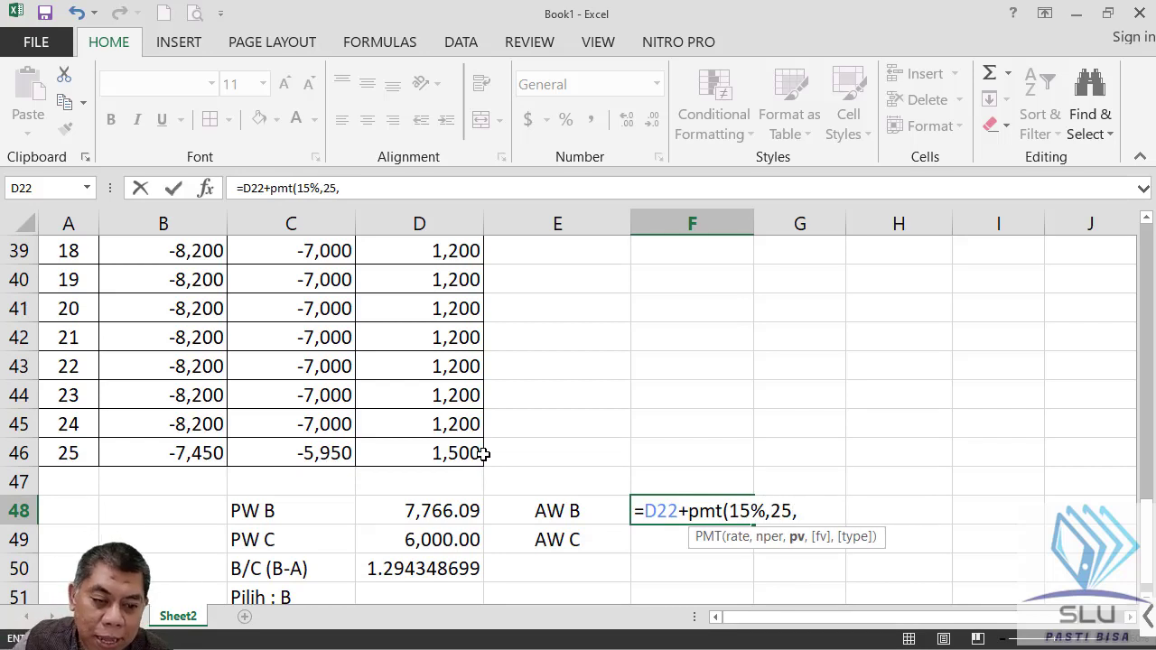
{"action": "type", "text": "0"}
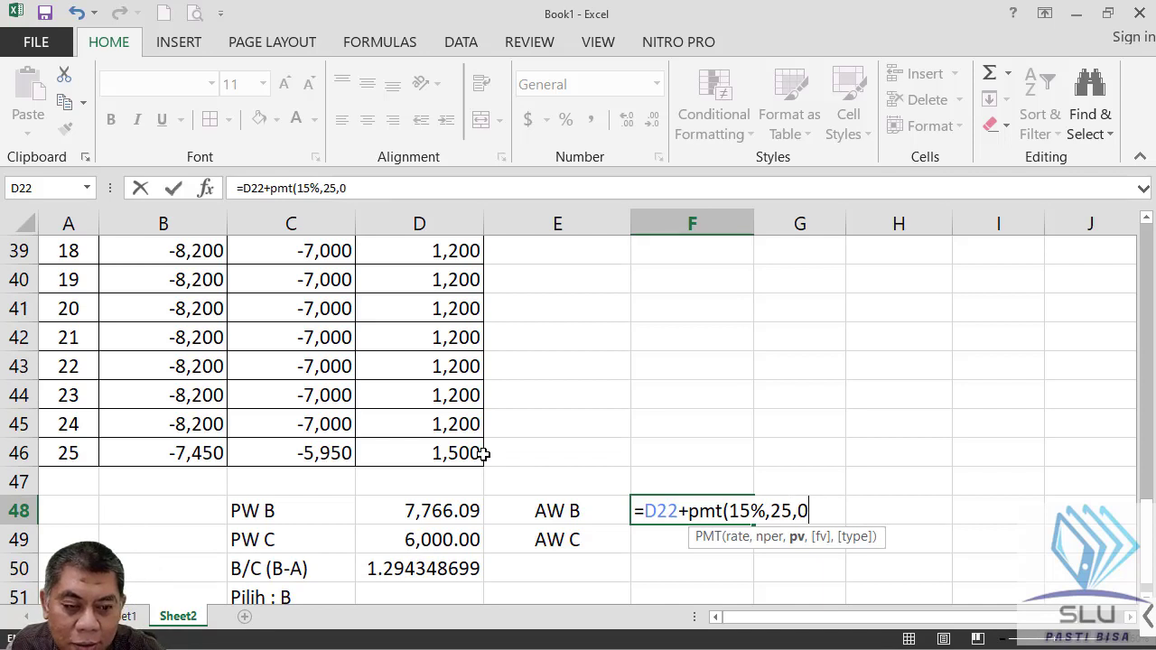
{"action": "type", "text": ","}
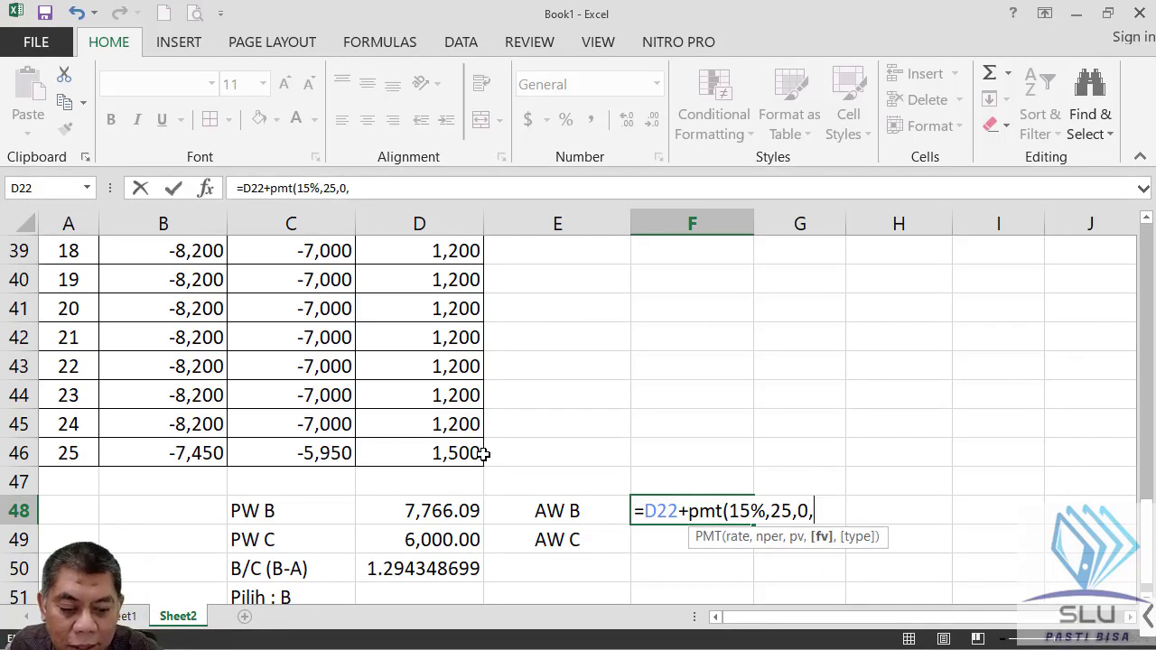
{"action": "type", "text": "-300)"}
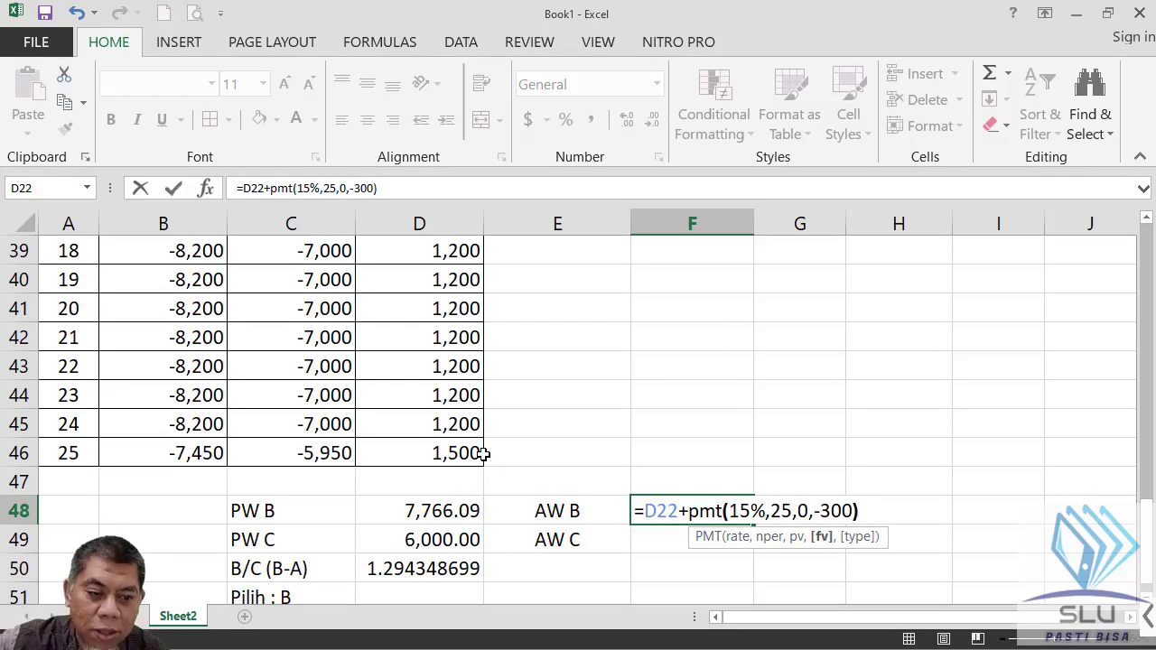
{"action": "key", "text": "Return"}
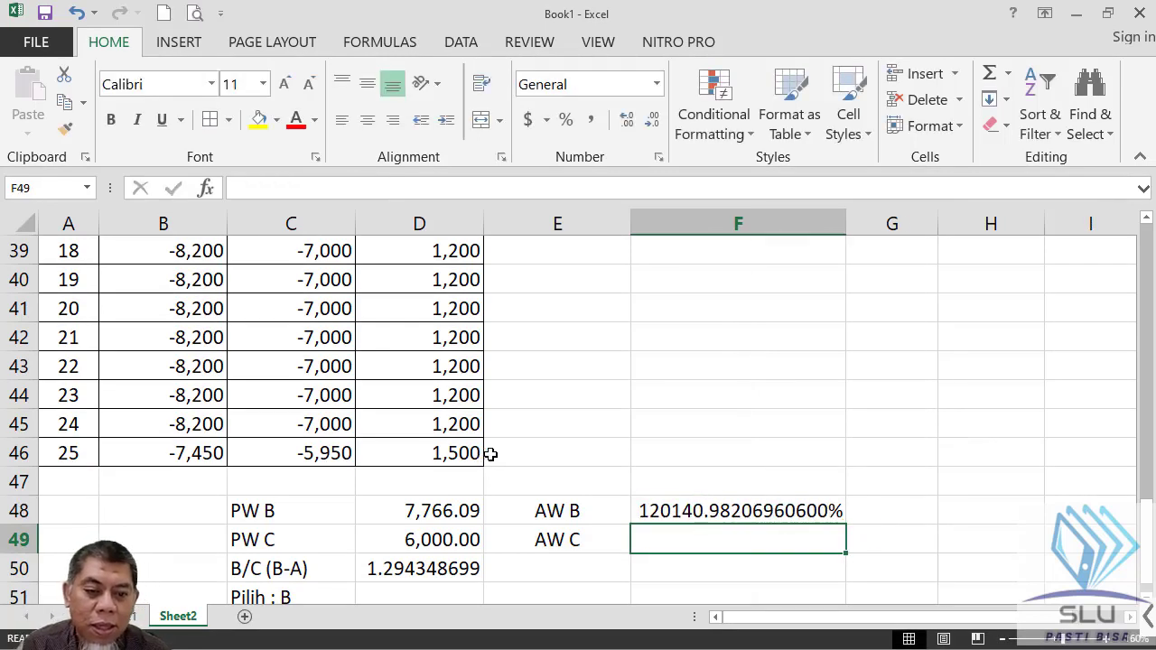
Format the AW B result in F48 as Number with 2 decimal places and a 1000 separator, and narrow column F.
{"action": "left_click", "coordinate": [765, 510]}
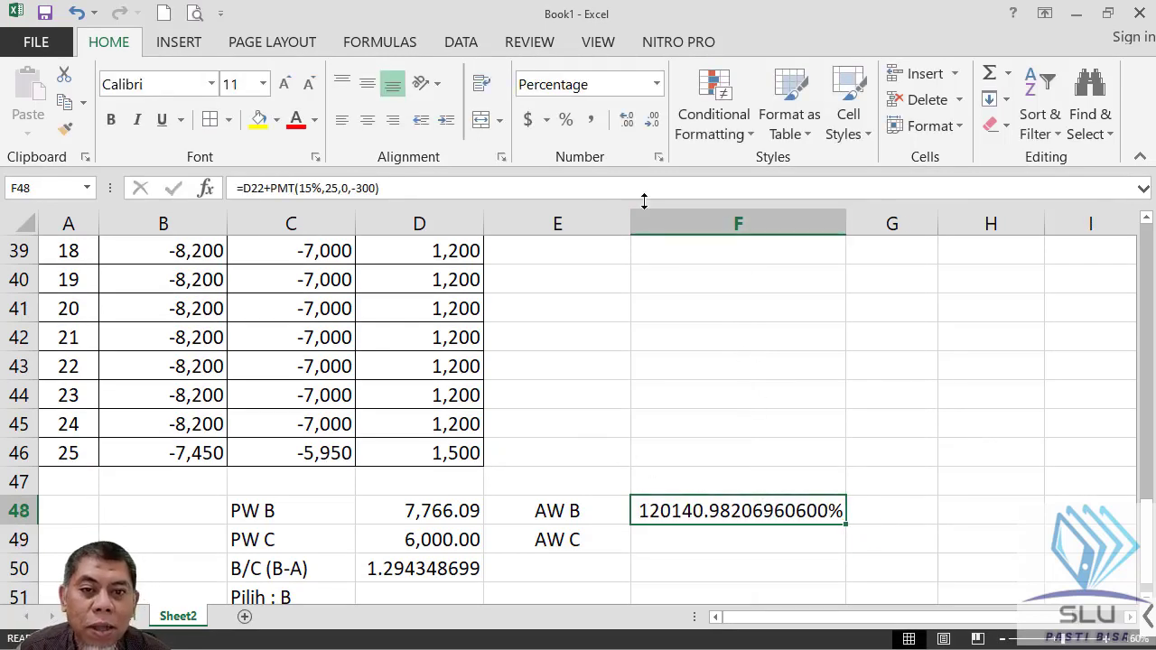
{"action": "left_click", "coordinate": [658, 156]}
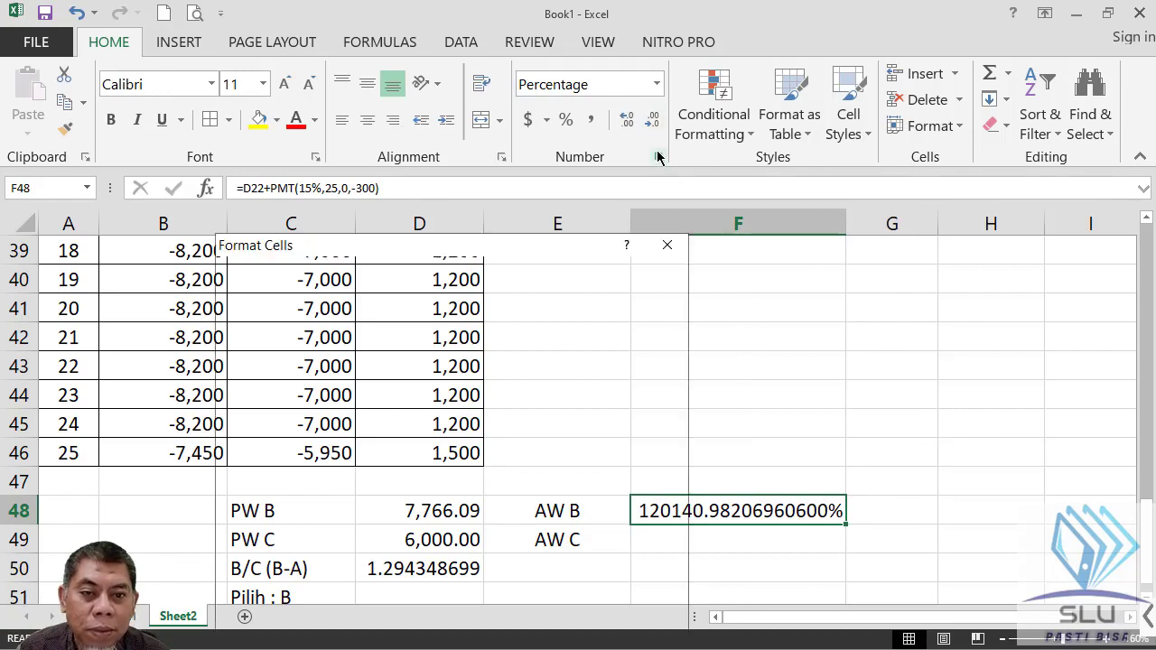
{"action": "left_click", "coordinate": [252, 325]}
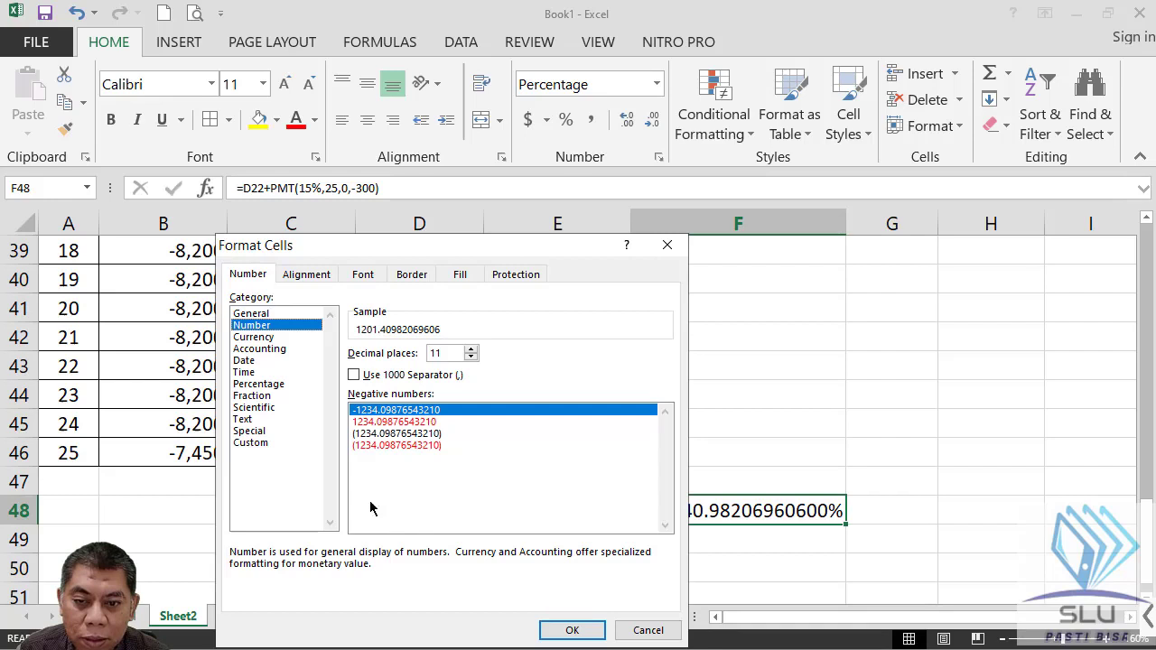
{"action": "left_click", "coordinate": [353, 374]}
{"action": "left_click_drag", "start_coordinate": [469, 359], "coordinate": [470, 359]}
{"action": "left_click", "coordinate": [470, 348]}
{"action": "left_click", "coordinate": [470, 348]}
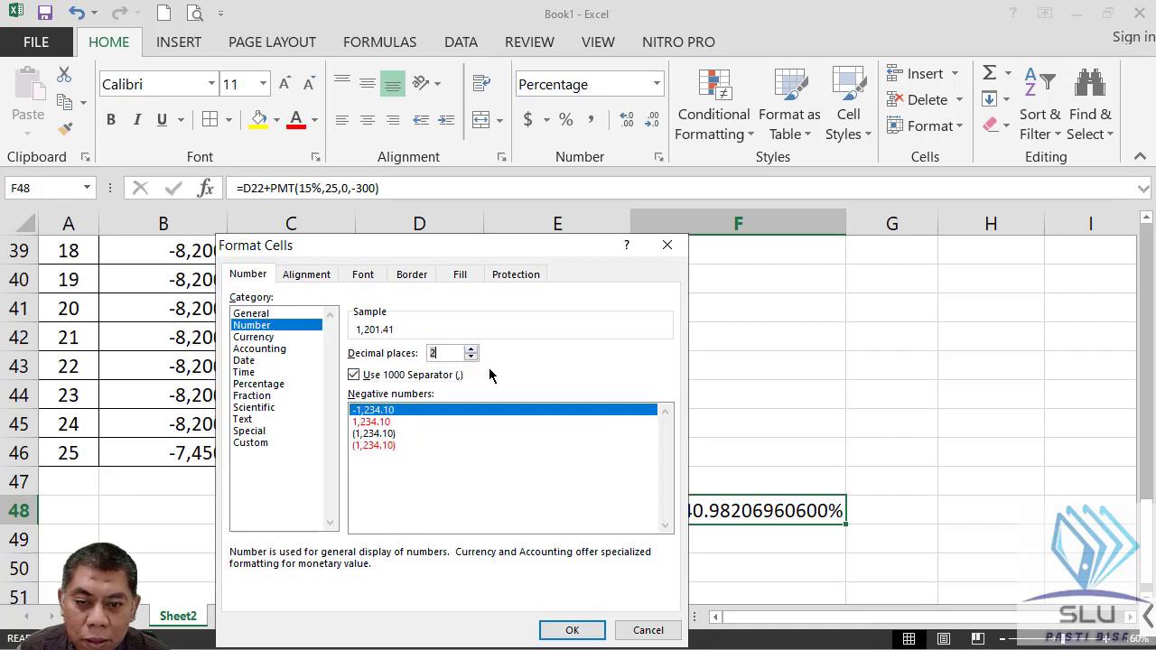
{"action": "left_click", "coordinate": [576, 631]}
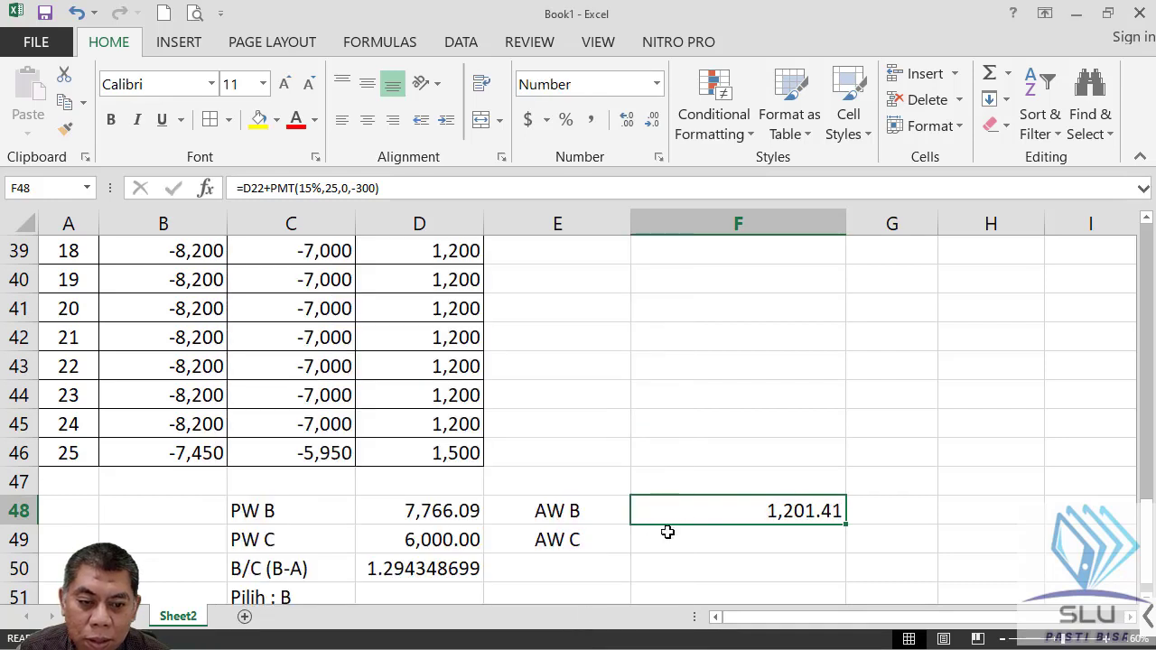
{"action": "left_click_drag", "start_coordinate": [846, 224], "coordinate": [768, 223]}
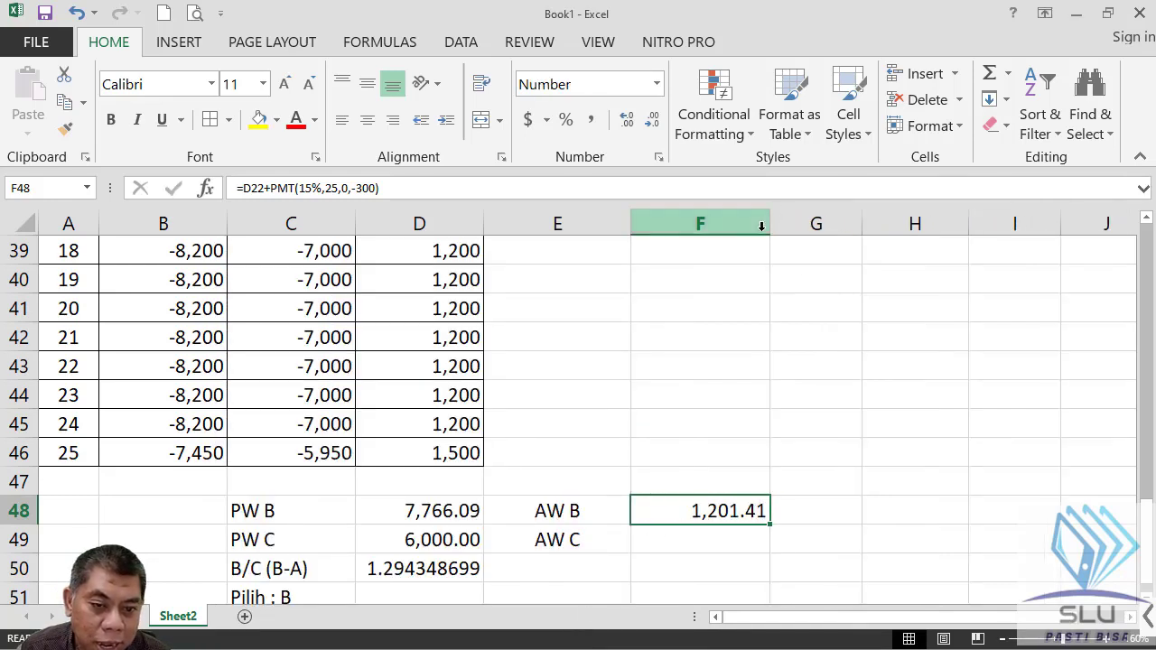
{"action": "left_click", "coordinate": [674, 484]}
{"action": "left_click", "coordinate": [592, 485]}
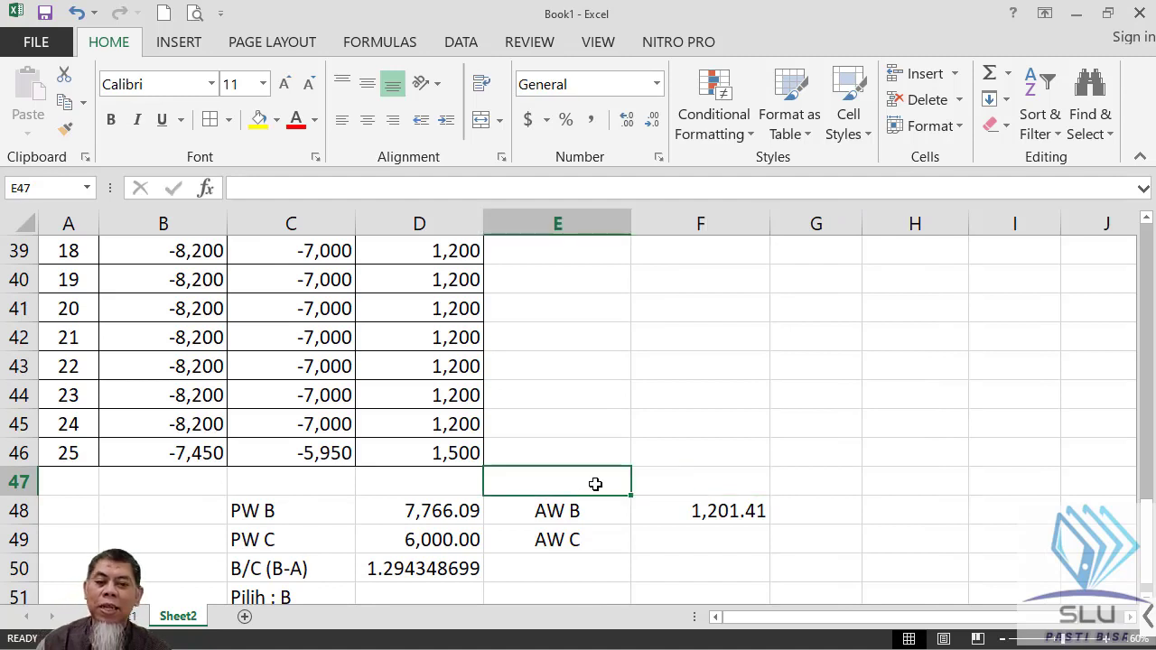
{"action": "left_click", "coordinate": [666, 480]}
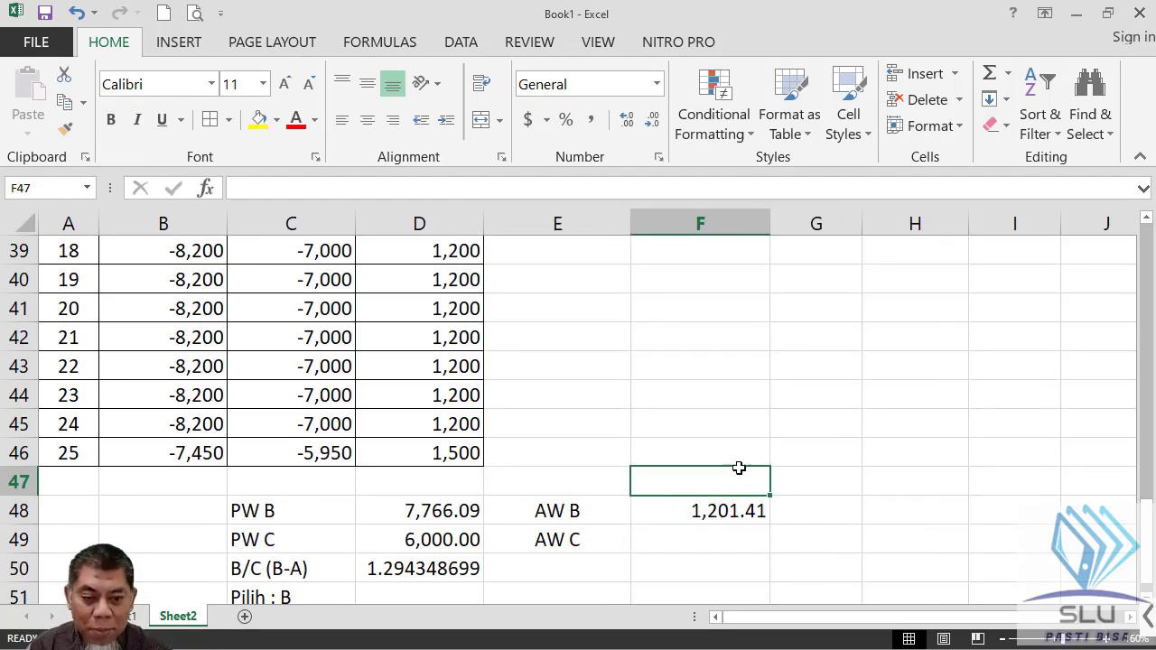
{"action": "left_click", "coordinate": [587, 458]}
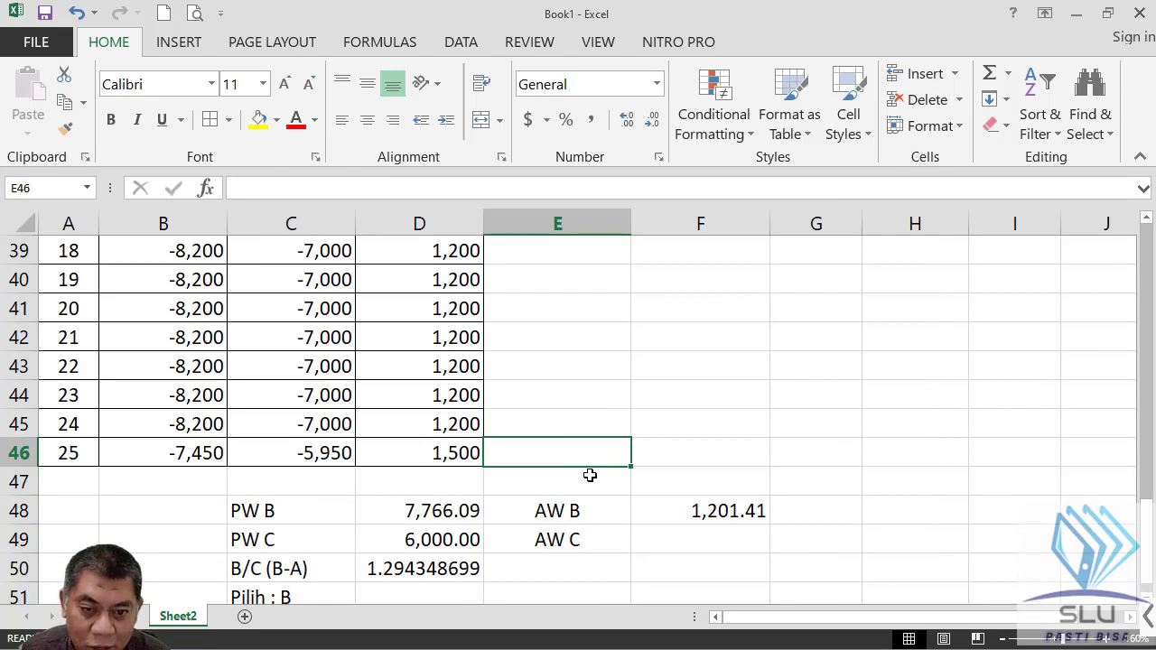
{"action": "left_click", "coordinate": [591, 477]}
{"action": "left_click", "coordinate": [713, 508]}
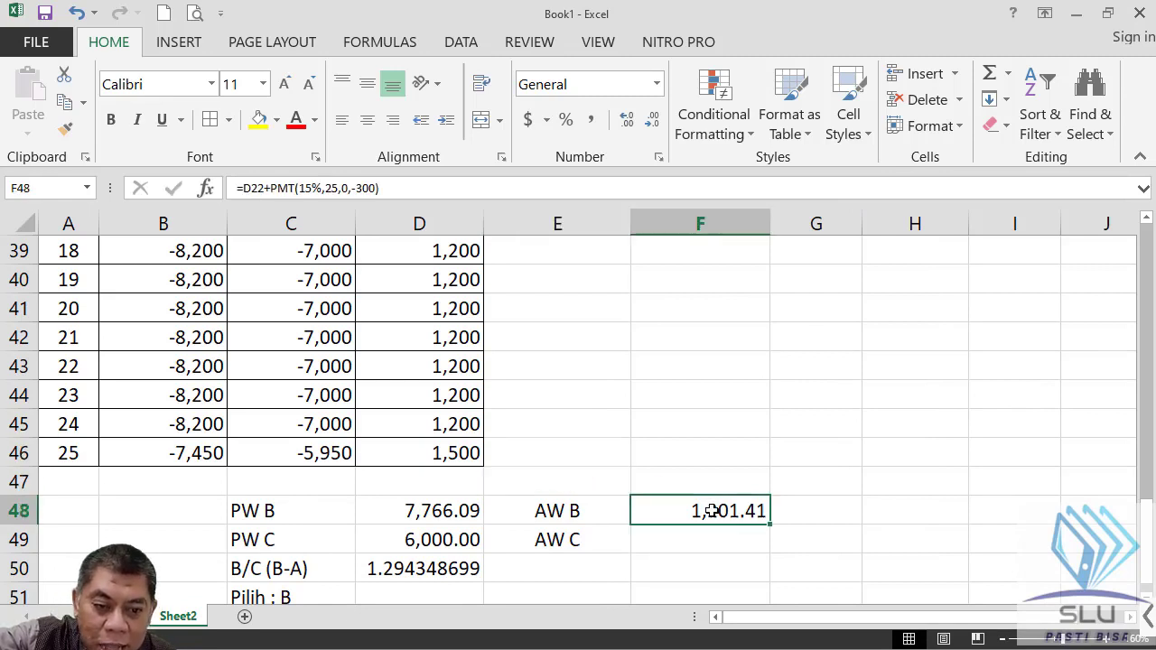
{"action": "left_click", "coordinate": [605, 484]}
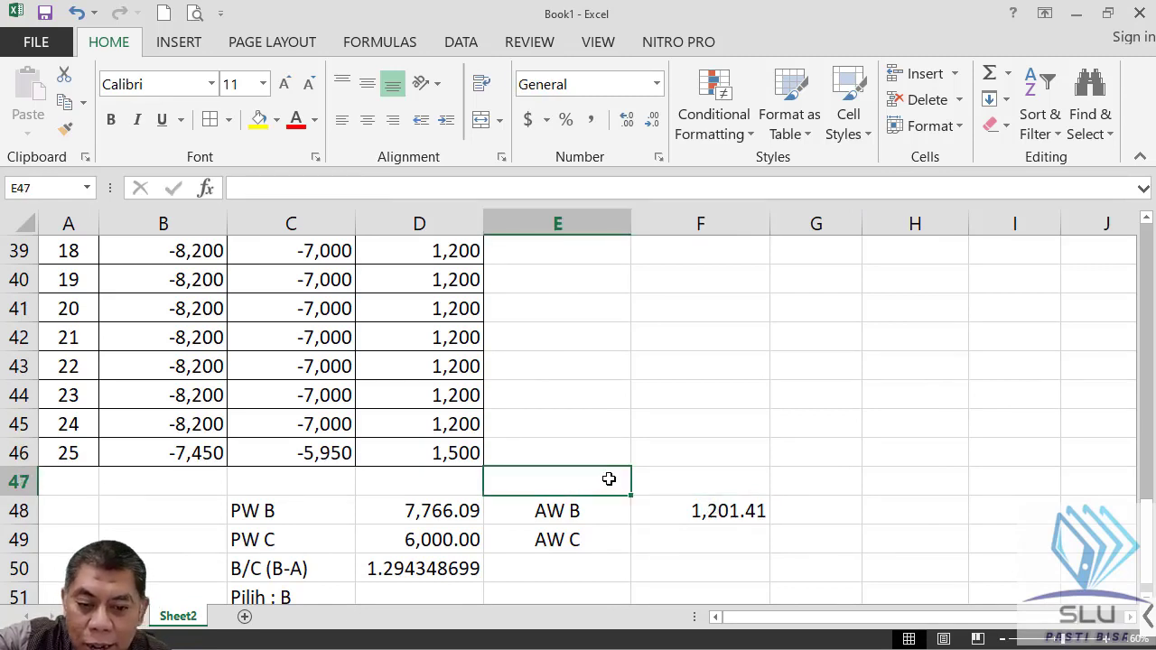
{"action": "left_click", "coordinate": [690, 509]}
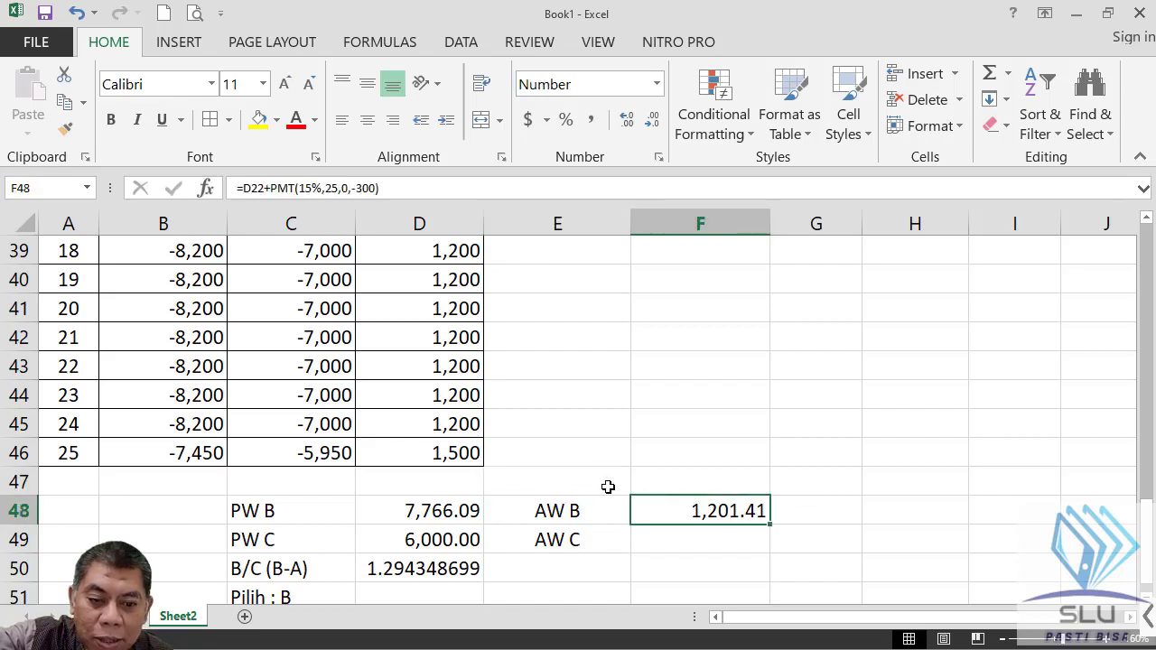
Enter the label "AW B" in cell E47, above the existing AW B label.
{"action": "left_click", "coordinate": [608, 486]}
{"action": "type", "text": "AW "}
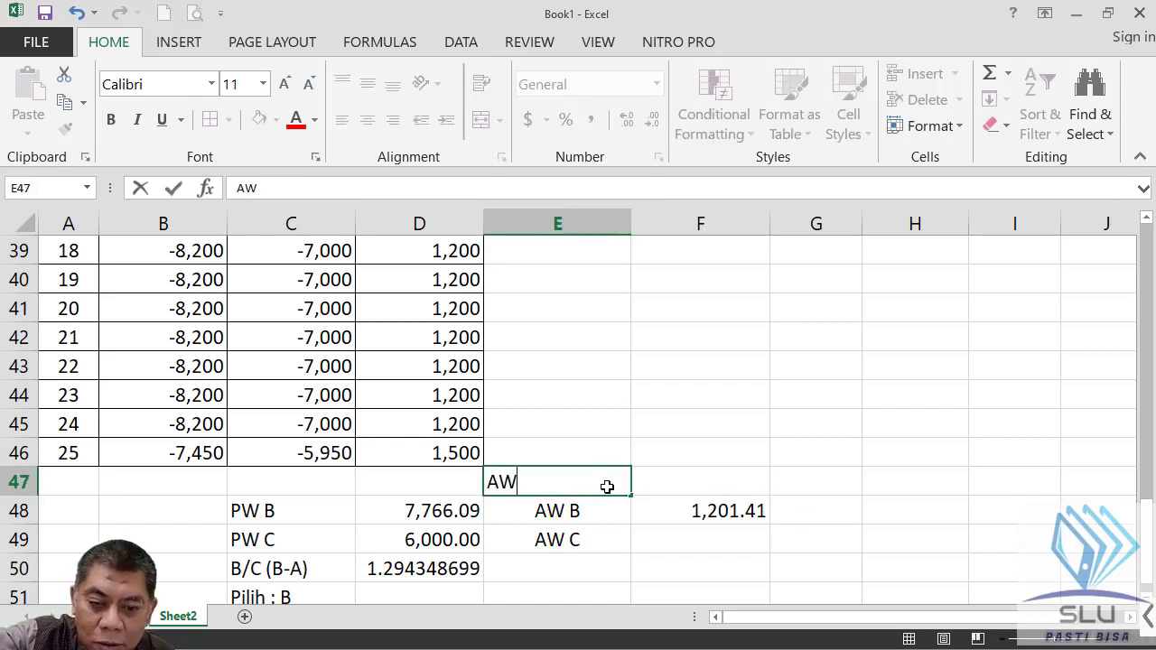
{"action": "type", "text": "B"}
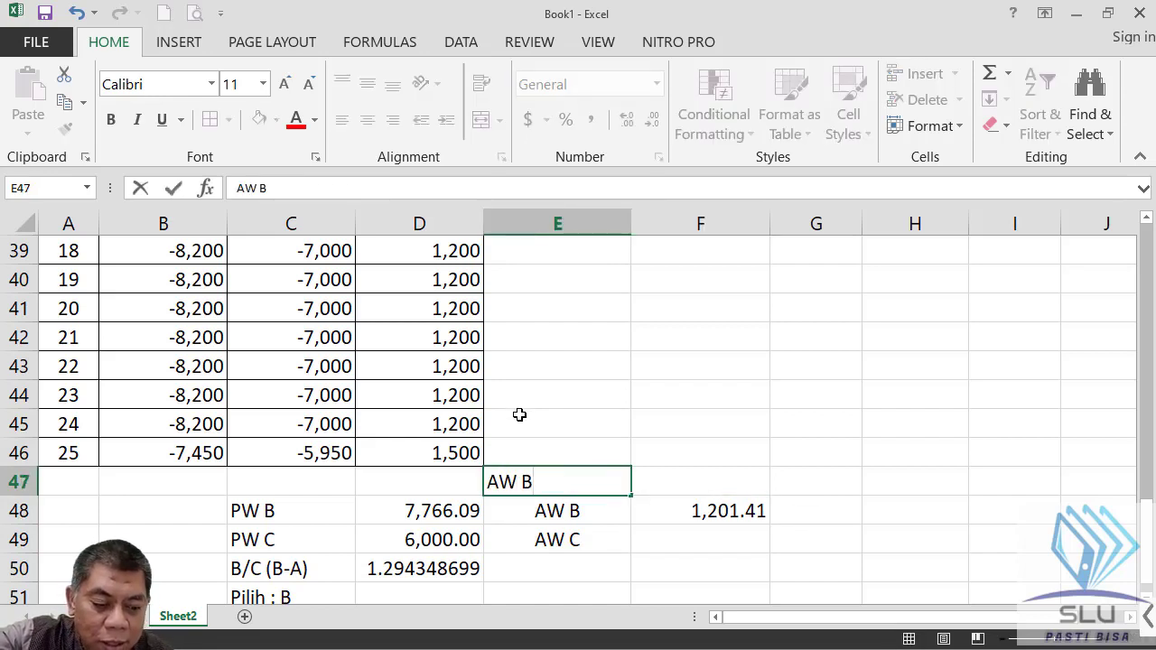
{"action": "key", "text": "Tab"}
{"action": "type", "text": "="}
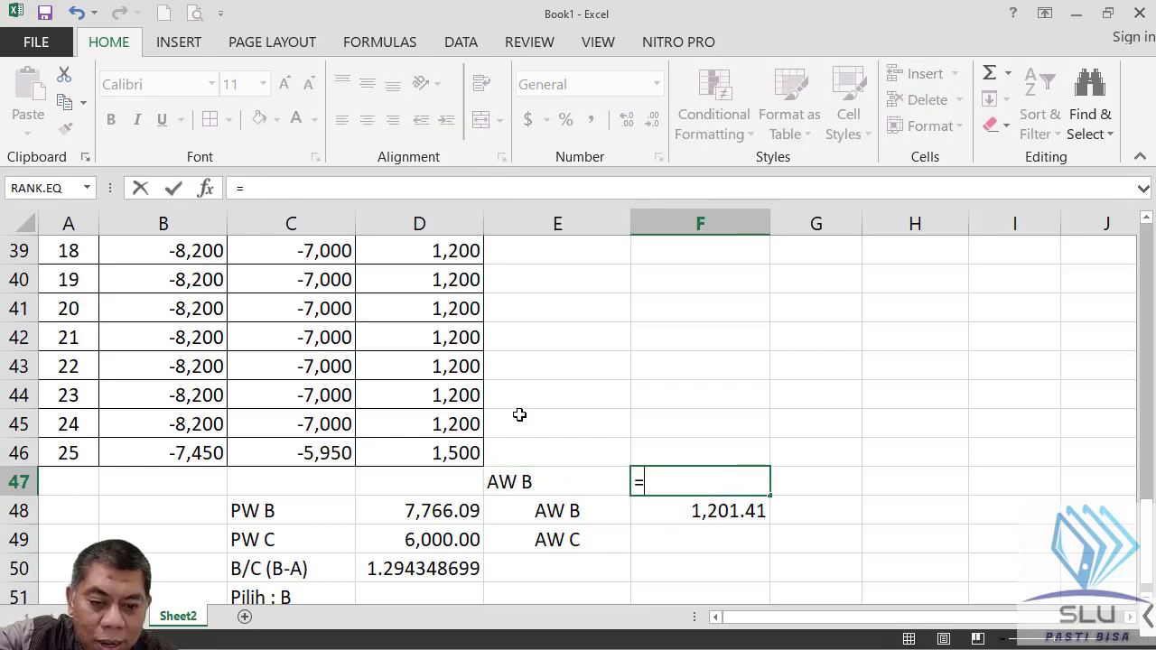
{"action": "key", "text": "BackSpace"}
{"action": "key", "text": "Escape"}
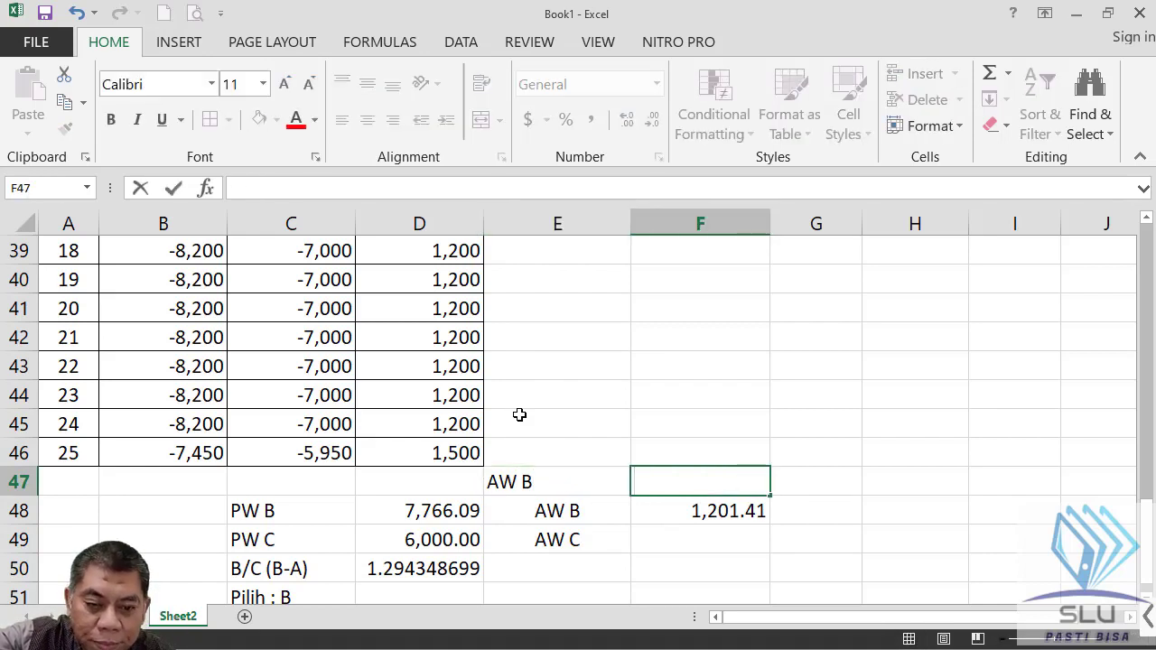
Extend the AW B label in cell E47 to read "AW B = 1200 + 300".
{"action": "left_click", "coordinate": [544, 479]}
{"action": "double_click", "coordinate": [544, 479]}
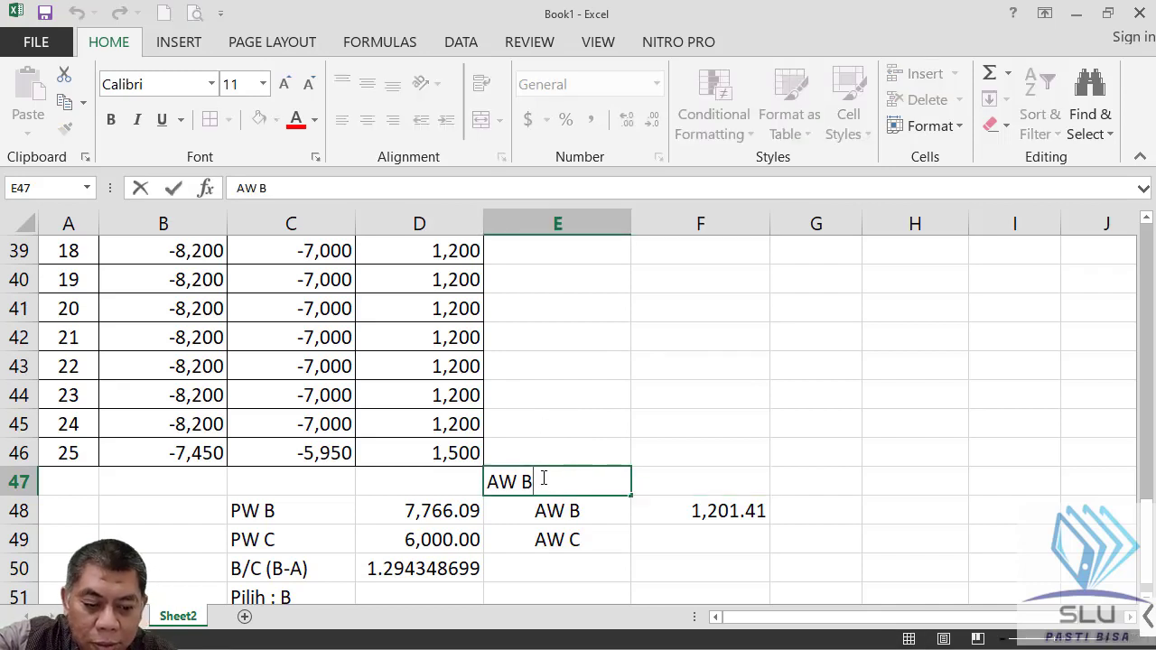
{"action": "type", "text": "="}
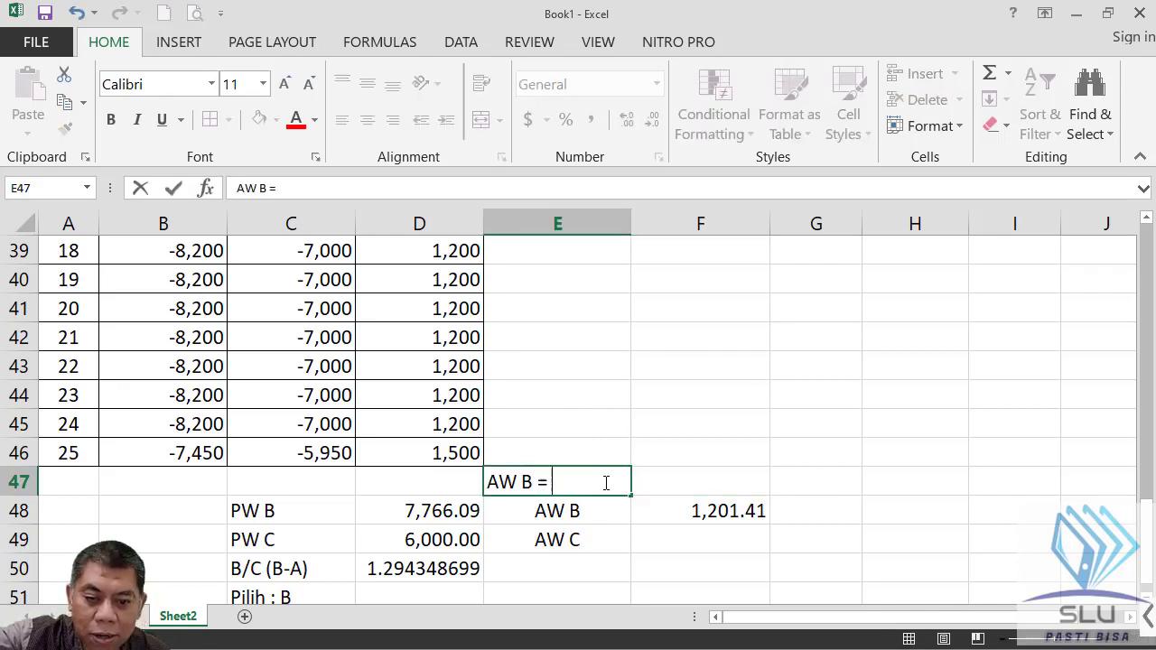
{"action": "scroll", "coordinate": [473, 370], "scroll_direction": "up", "scroll_amount": 3}
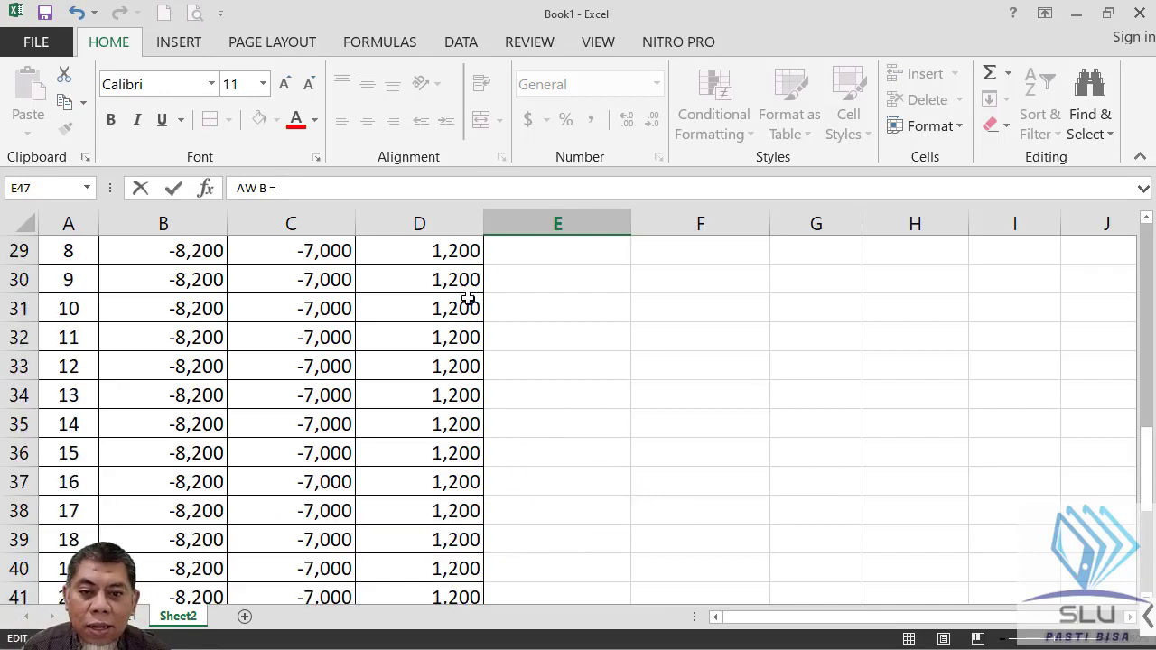
{"action": "scroll", "coordinate": [470, 267], "scroll_direction": "down", "scroll_amount": 5}
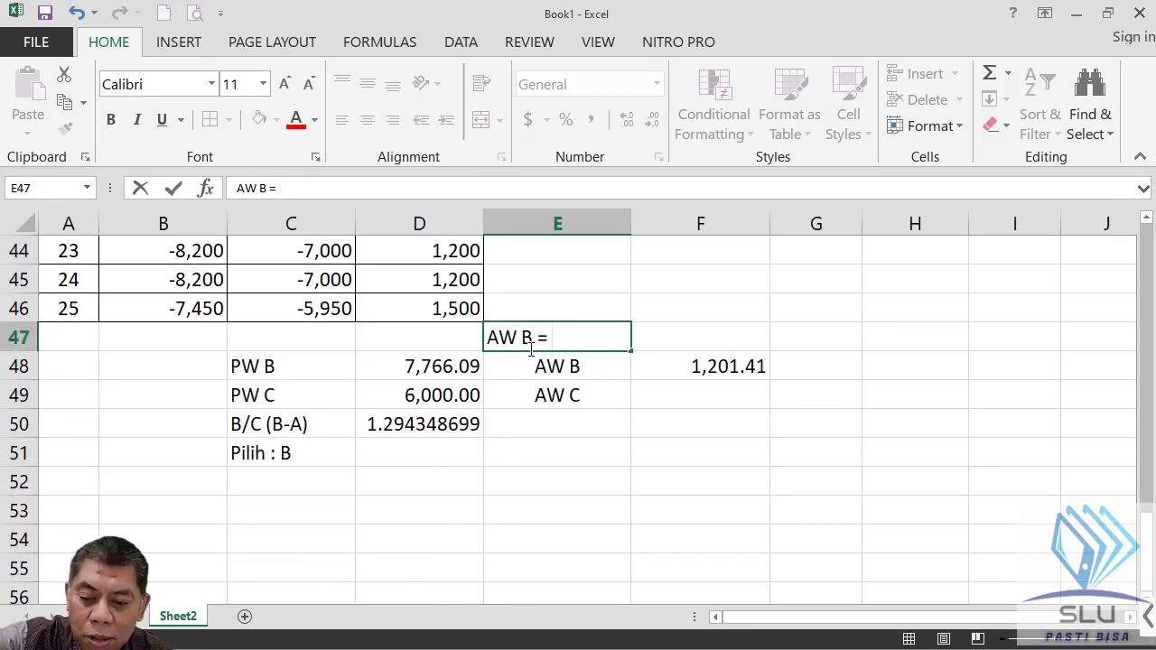
{"action": "type", "text": "12"}
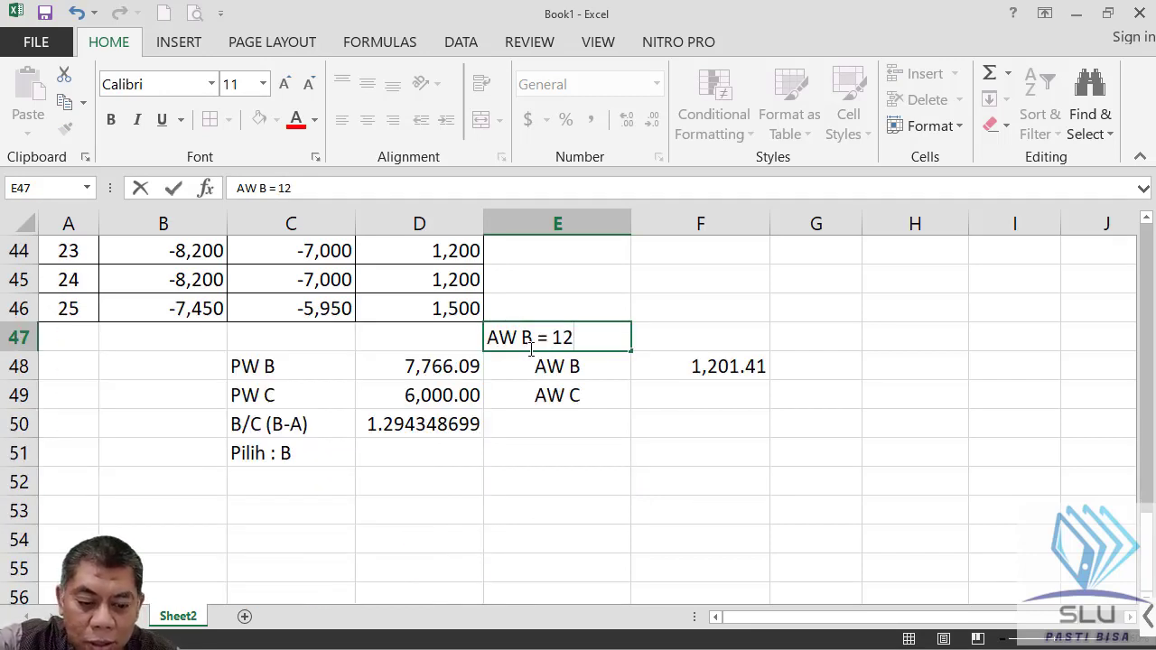
{"action": "type", "text": "00"}
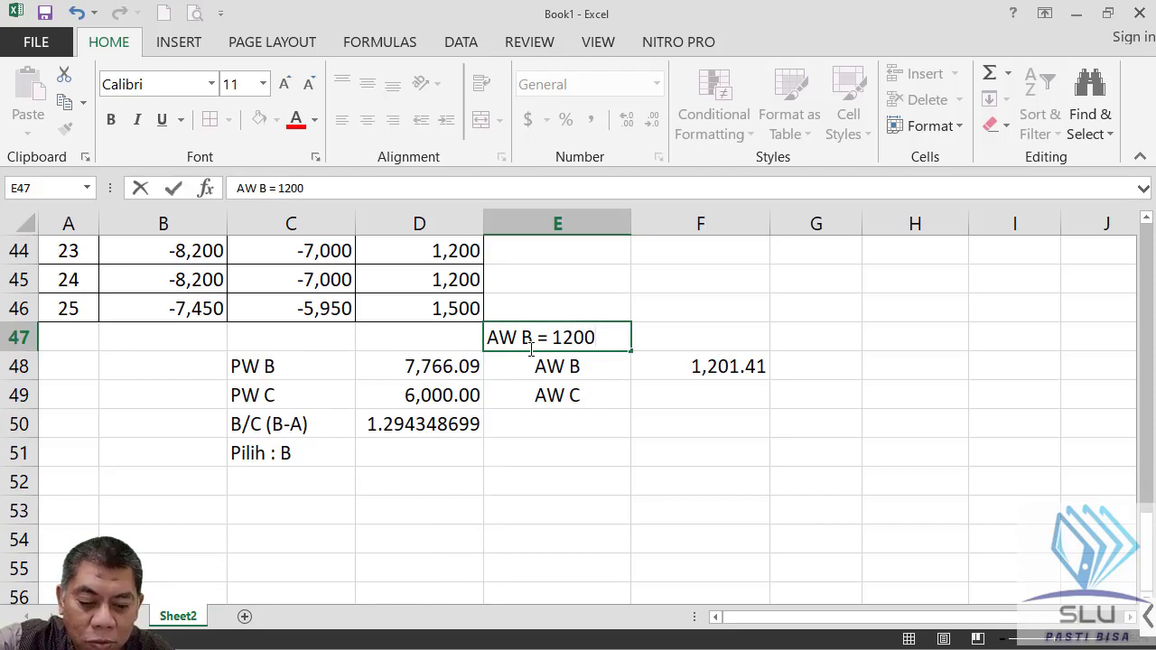
{"action": "type", "text": " +"}
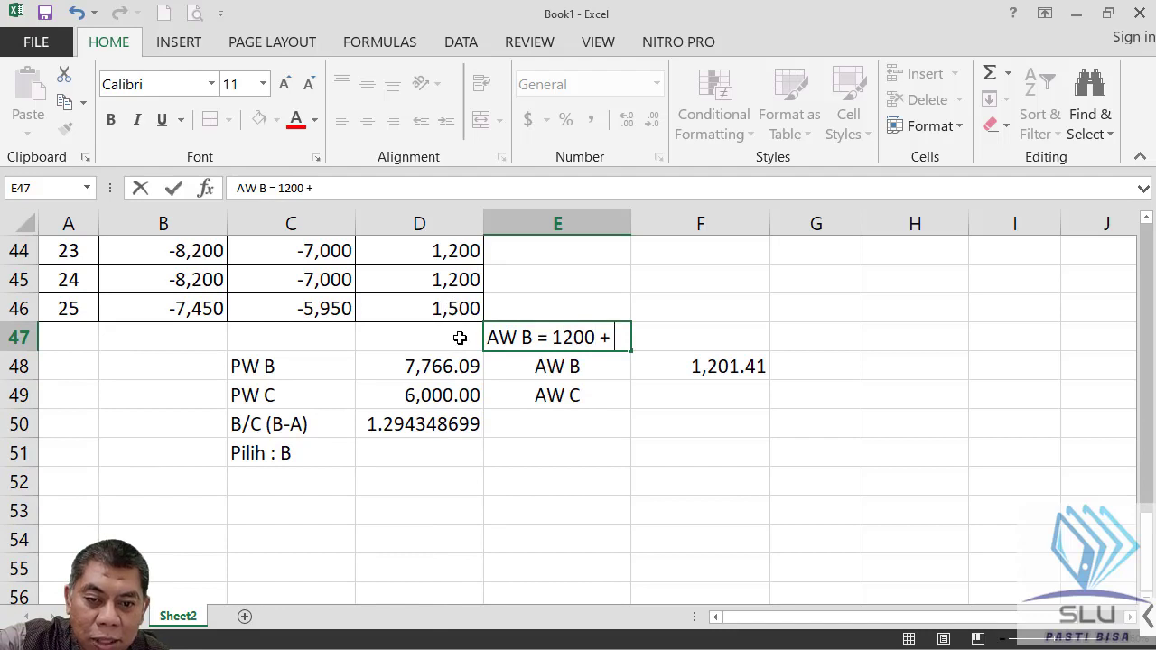
{"action": "type", "text": " 300"}
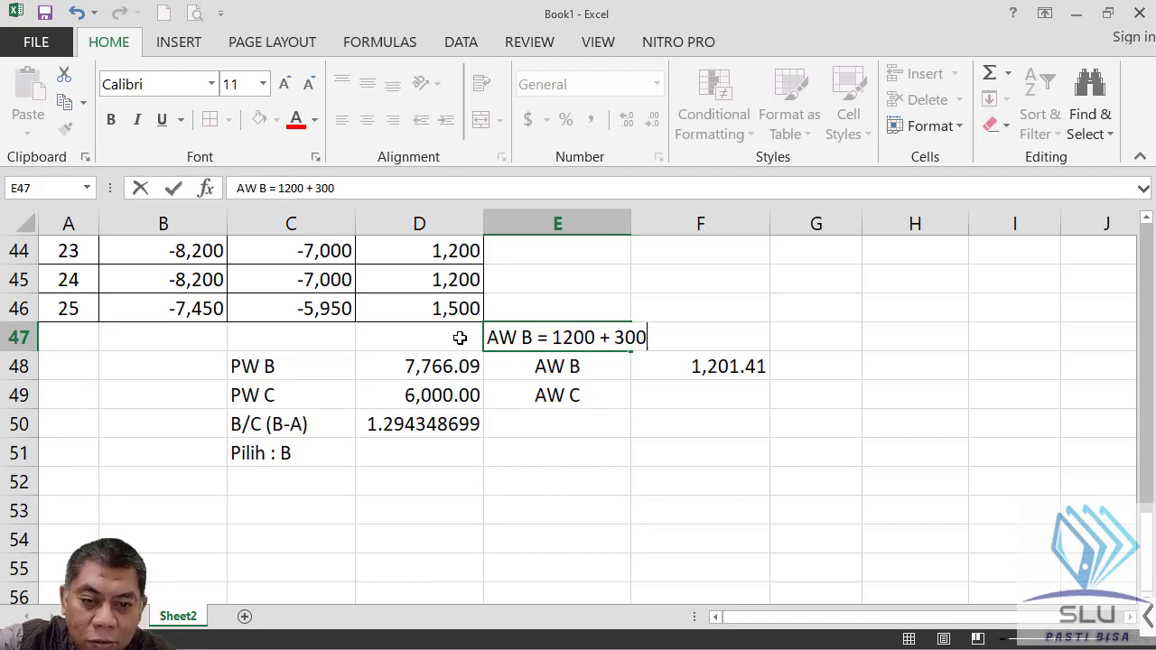
Complete the written AW B equation in E47 by adding the factor (A/F,15%,25) after 300.
{"action": "type", "text": " ("}
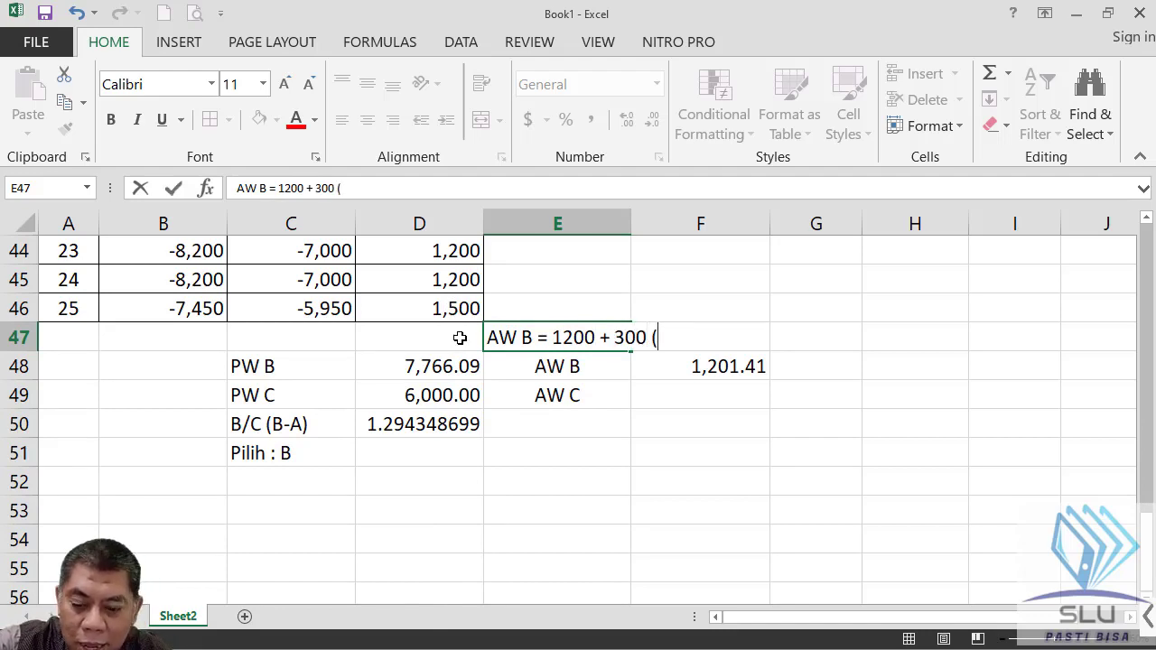
{"action": "type", "text": "A/F"}
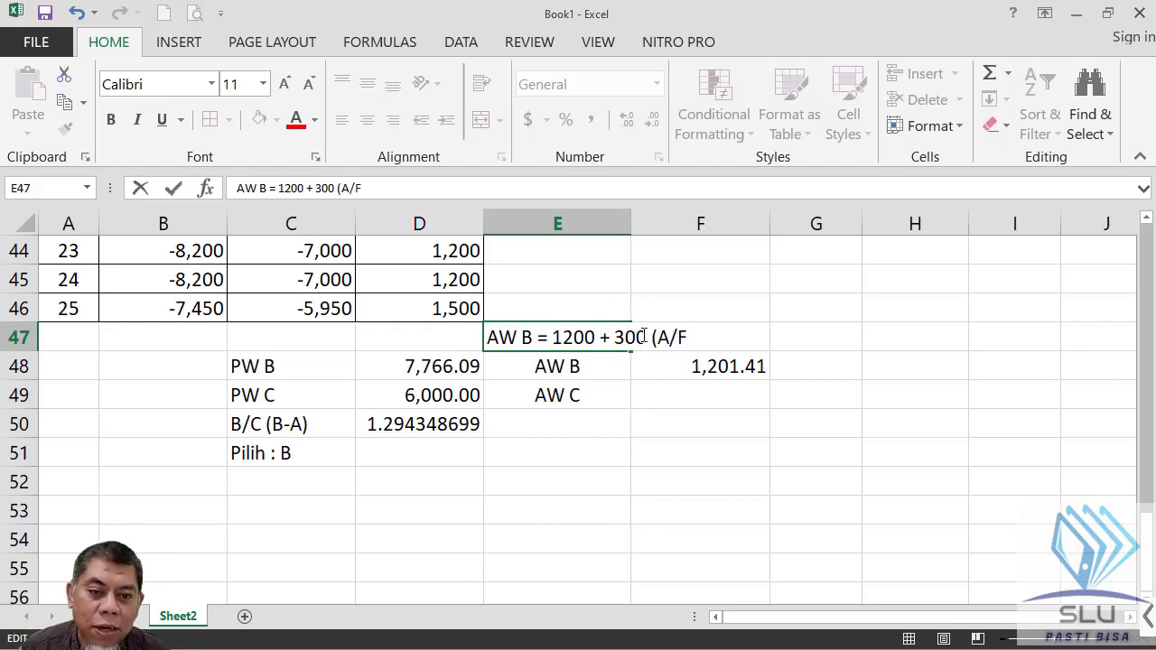
{"action": "type", "text": ","}
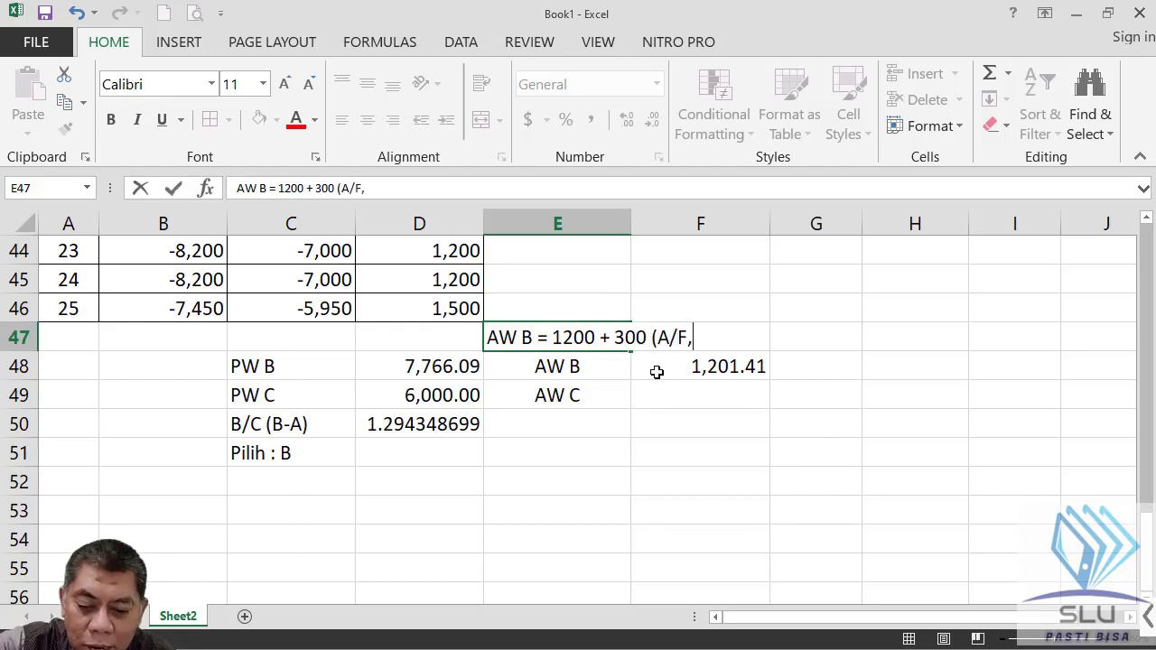
{"action": "type", "text": "15%"}
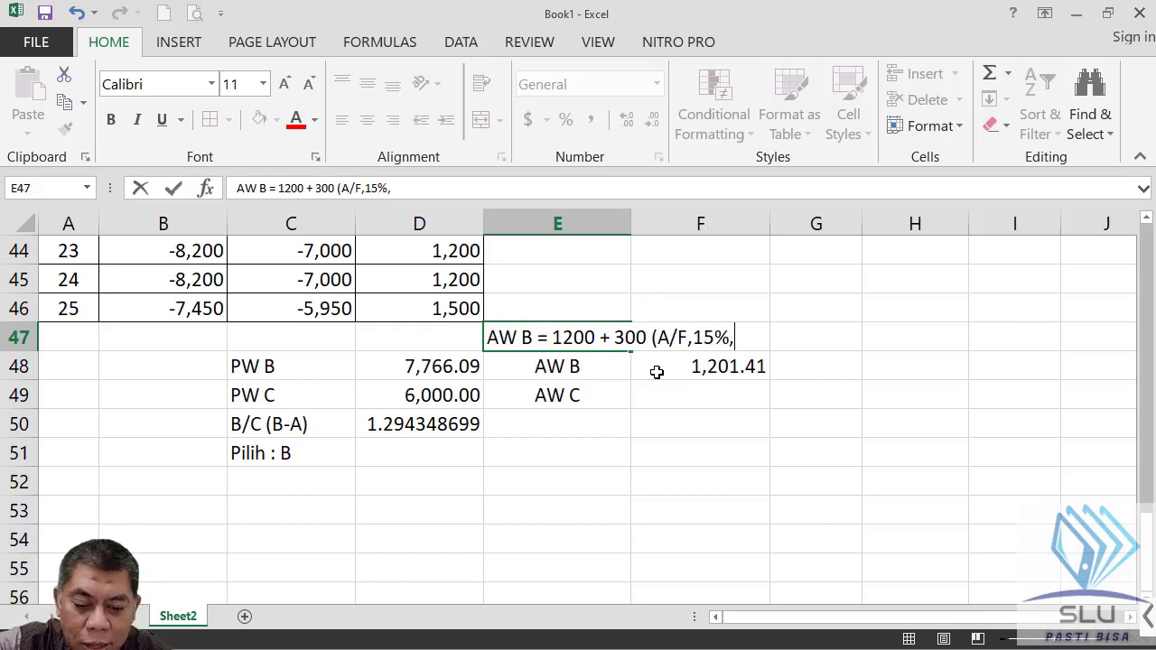
{"action": "type", "text": ",25"}
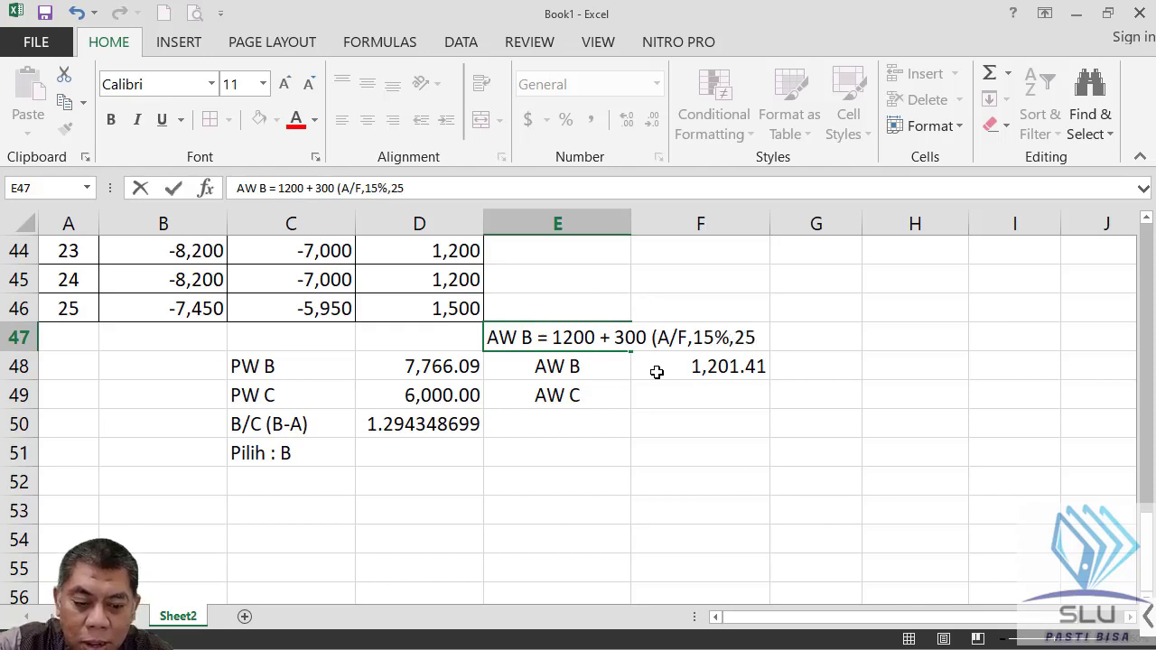
{"action": "type", "text": ")"}
{"action": "key", "text": "Return"}
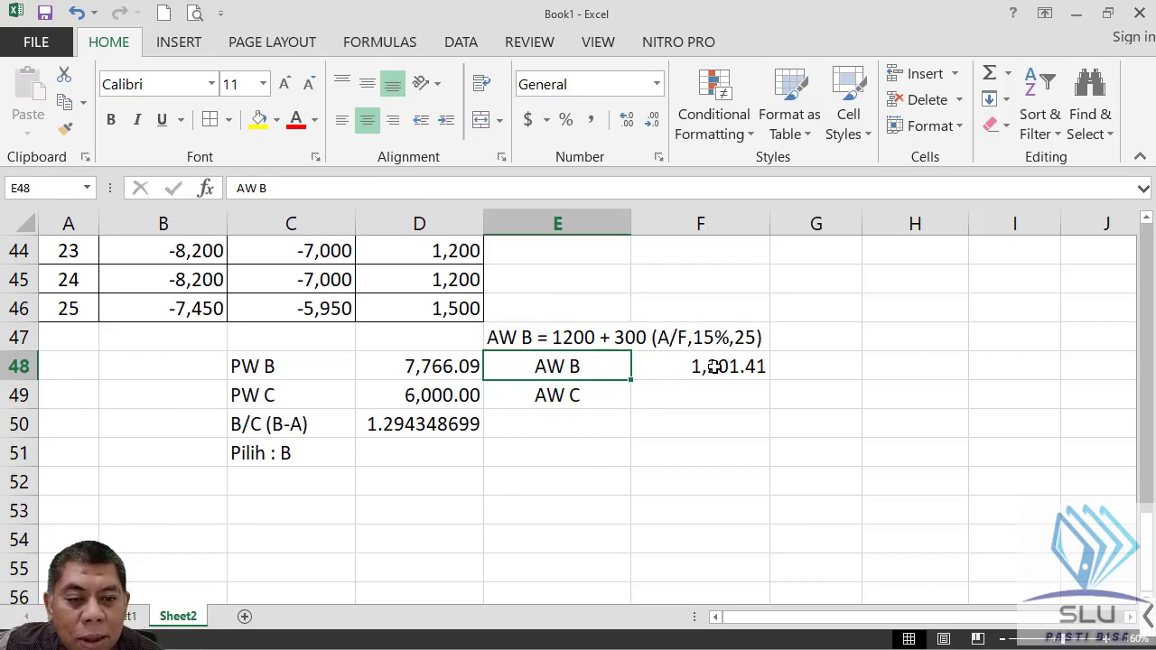
Compare the AW B formula in F48 with the written equation in E47, and check the year 0 B-A cash flow in D21.
{"action": "left_click", "coordinate": [714, 366]}
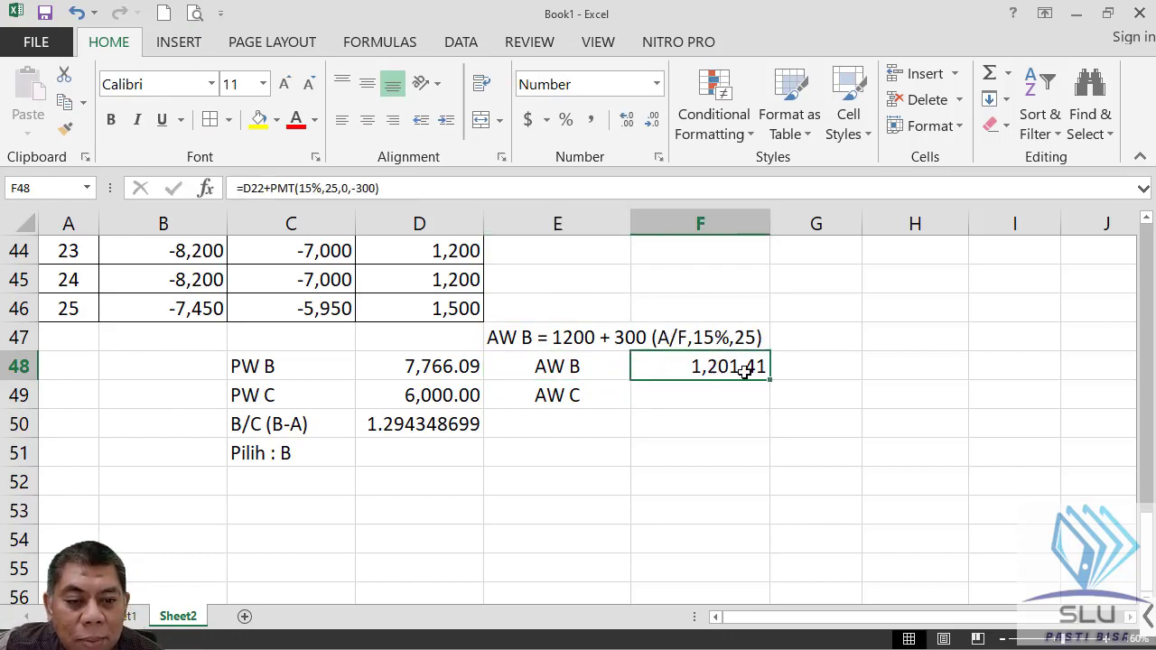
{"action": "left_click", "coordinate": [563, 338]}
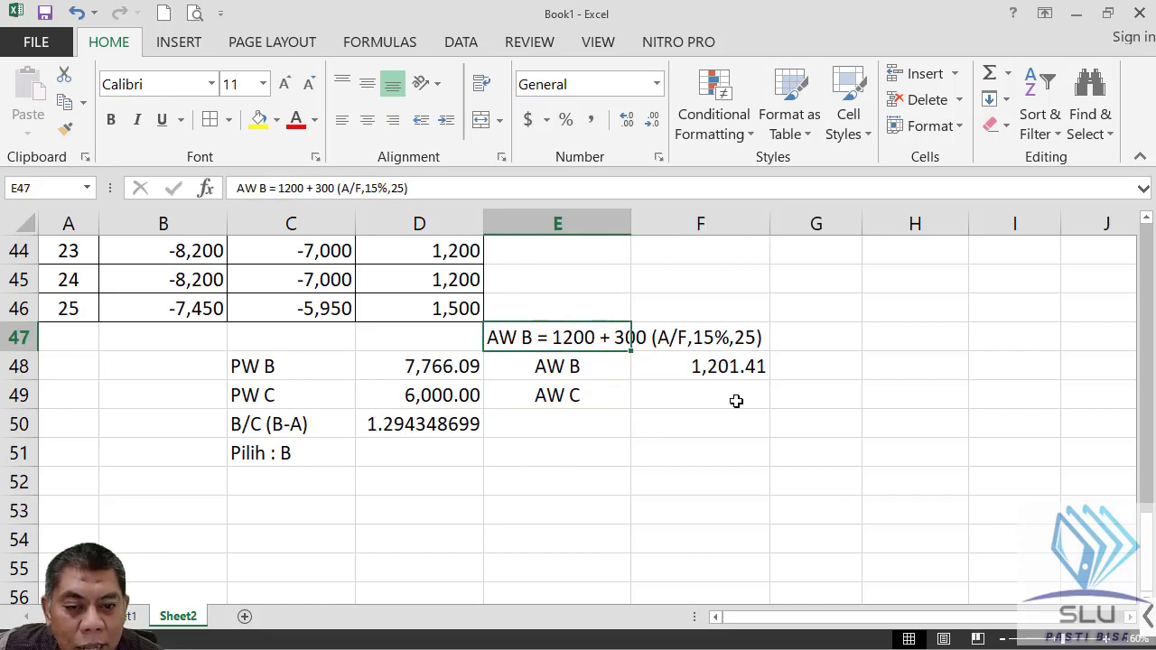
{"action": "left_click", "coordinate": [726, 367]}
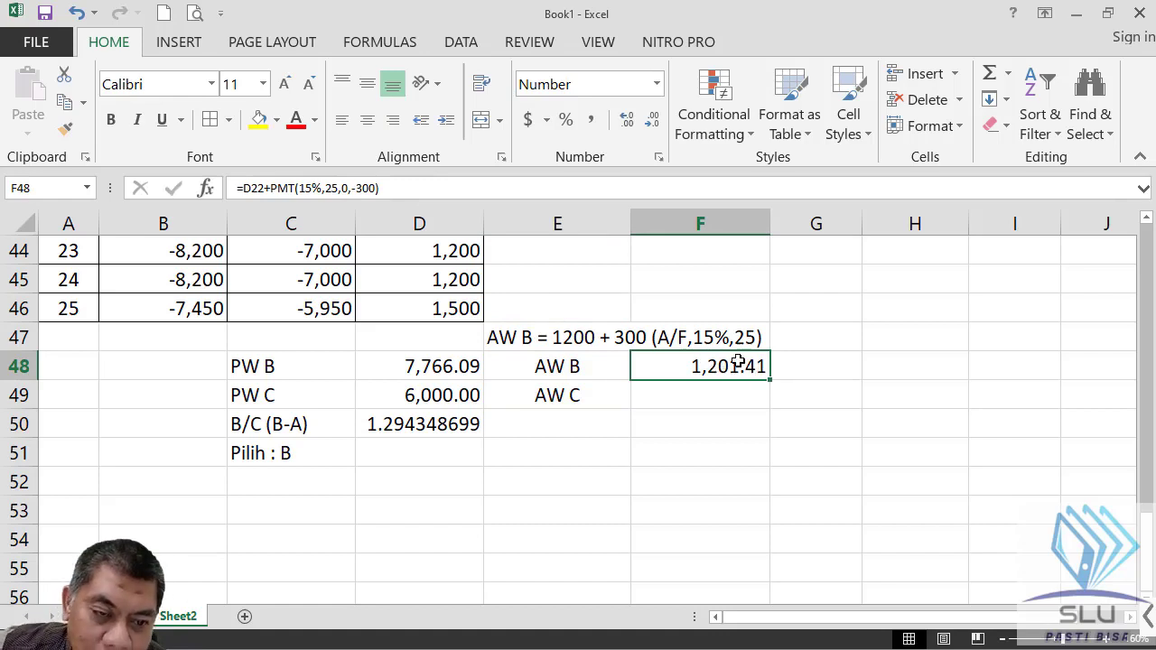
{"action": "left_click", "coordinate": [571, 337]}
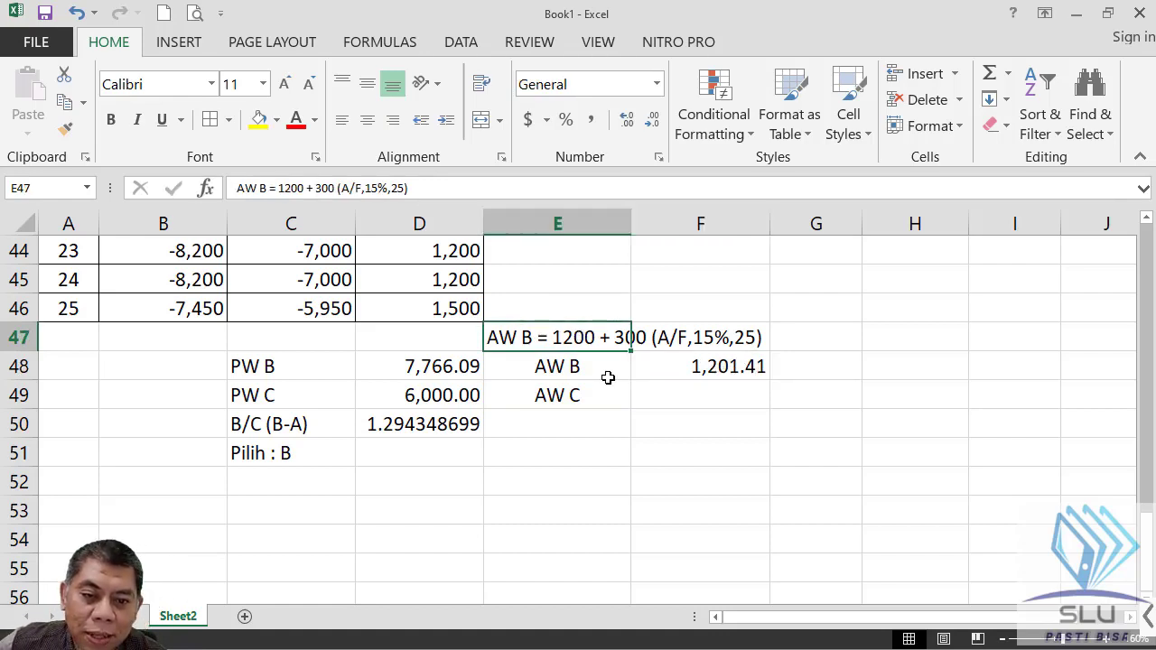
{"action": "left_click", "coordinate": [693, 392]}
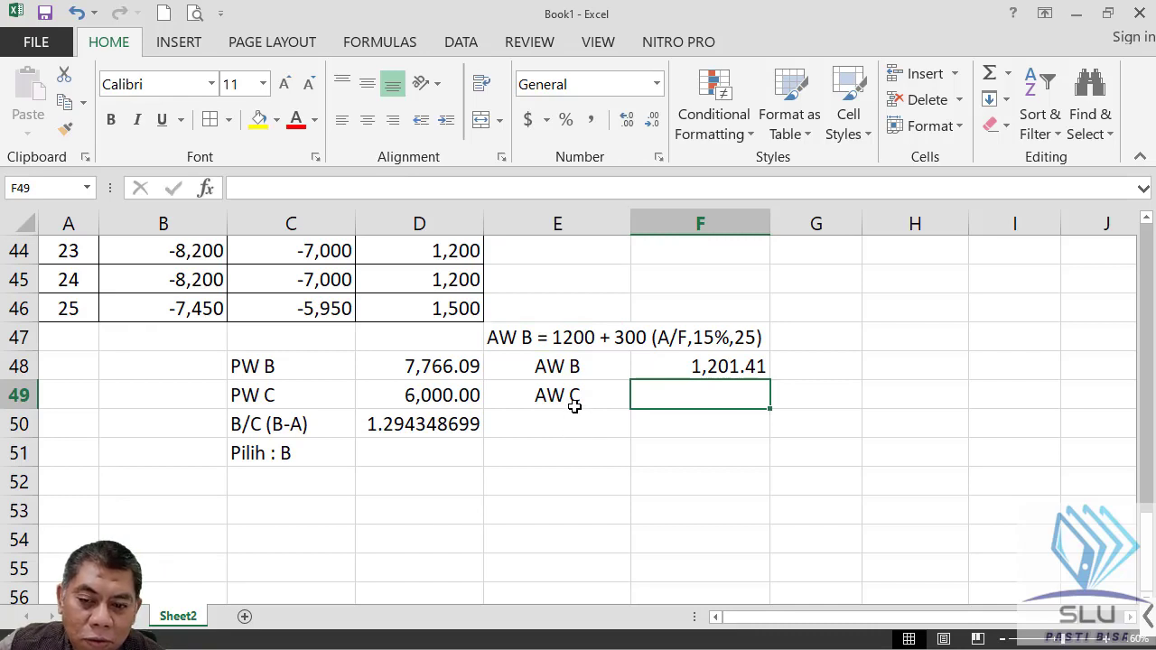
{"action": "scroll", "coordinate": [635, 392], "scroll_direction": "up", "scroll_amount": 8}
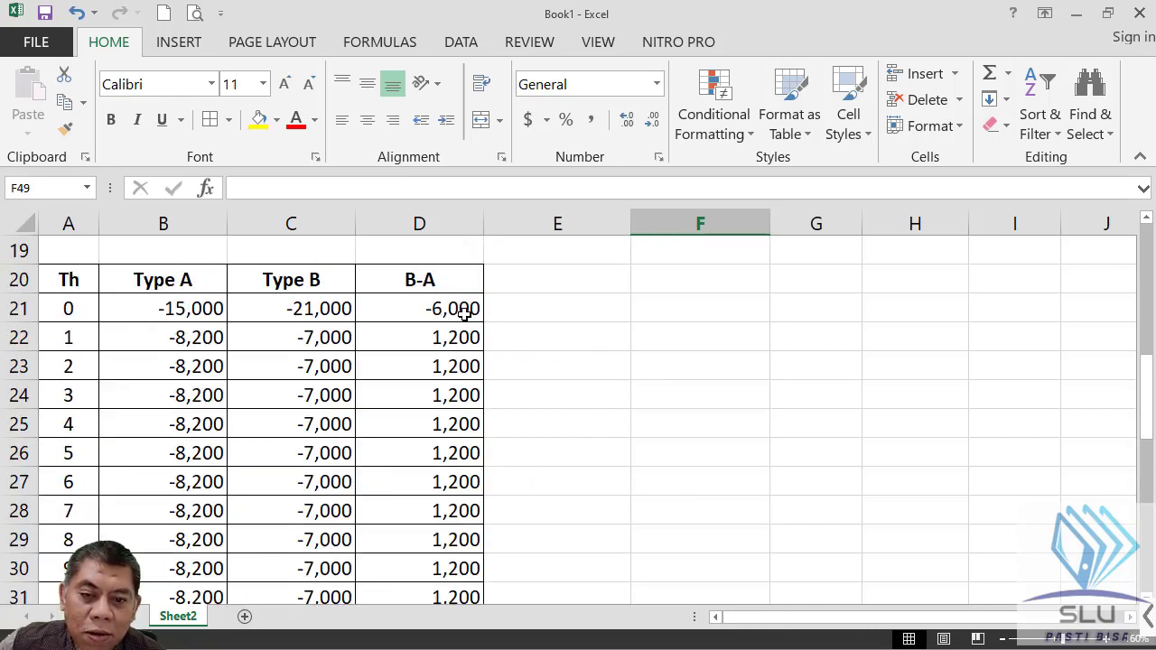
{"action": "left_click", "coordinate": [464, 313]}
{"action": "scroll", "coordinate": [411, 462], "scroll_direction": "down", "scroll_amount": 7}
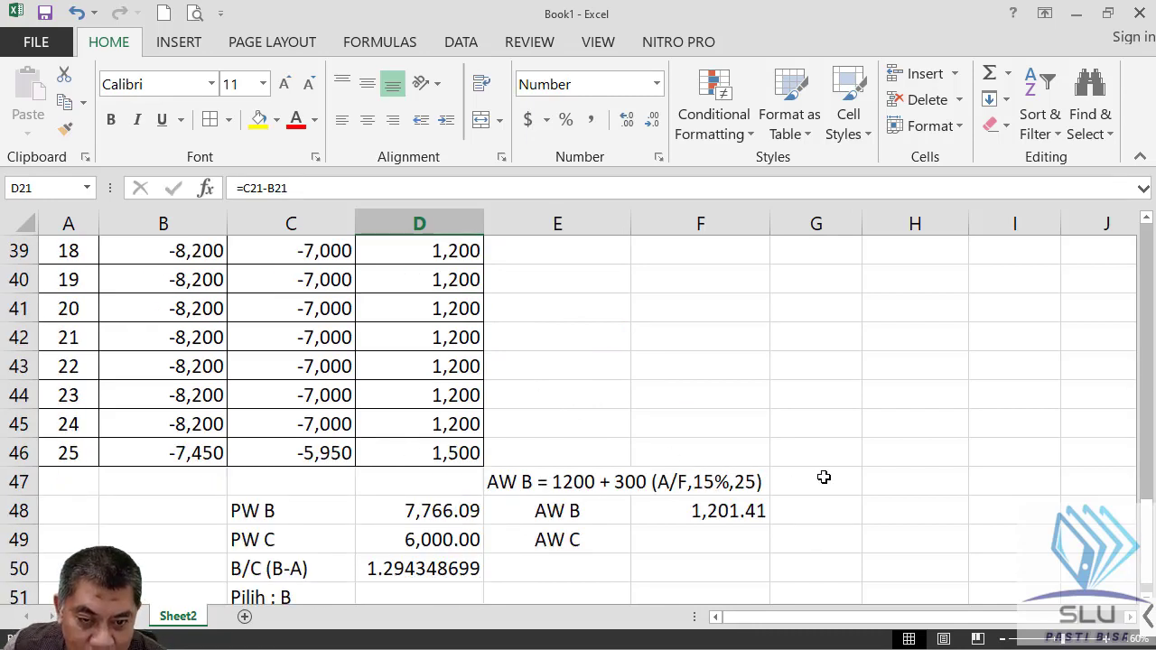
Move the written AW B equation from cell E47 to E45.
{"action": "left_click", "coordinate": [504, 483]}
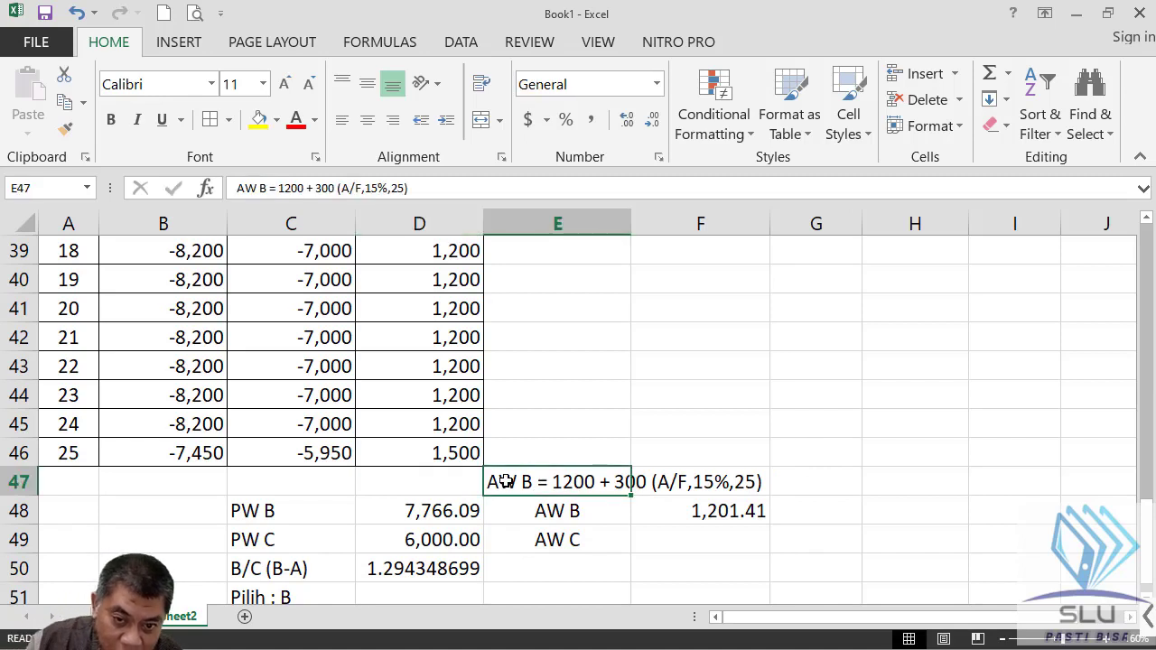
{"action": "key", "text": "ctrl+c"}
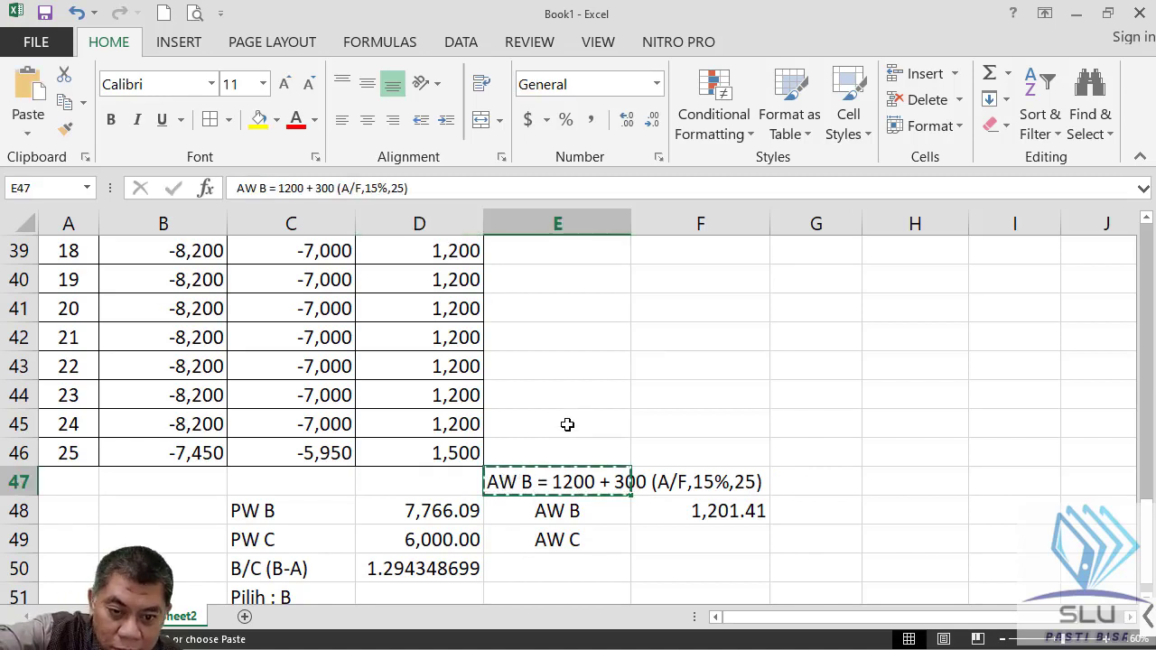
{"action": "left_click", "coordinate": [566, 421]}
{"action": "key", "text": "ctrl+v"}
Paste the AW B equation text into cell E46 and replace everything after "AW" so it reads "AW C =".
{"action": "left_click", "coordinate": [573, 446]}
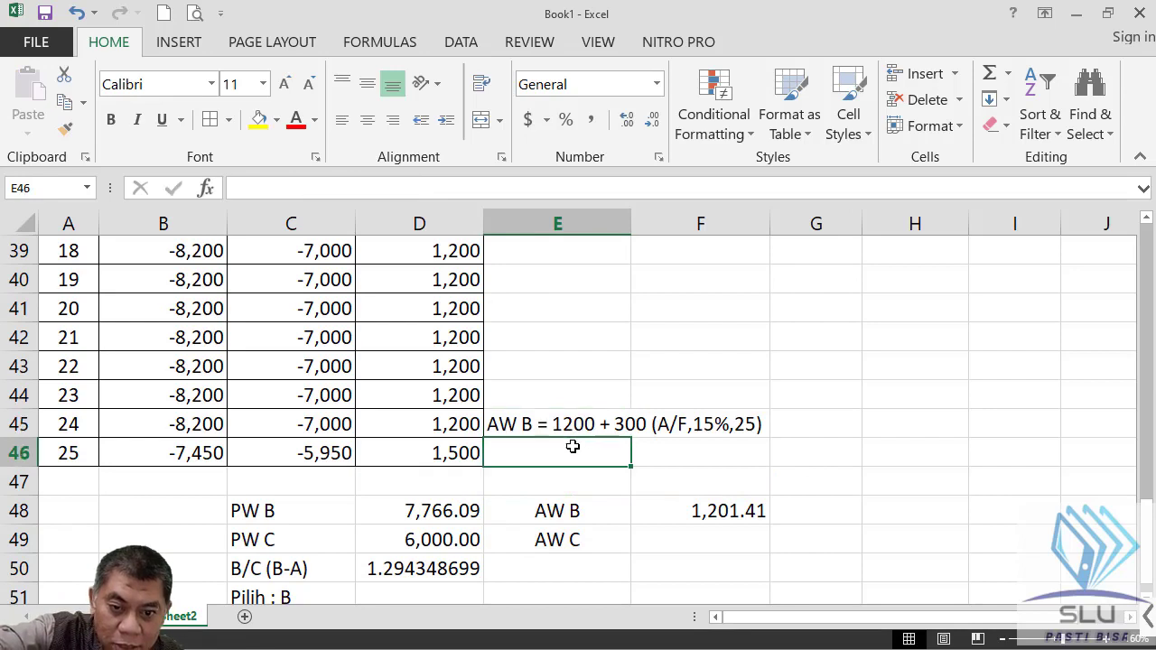
{"action": "double_click", "coordinate": [572, 446]}
{"action": "key", "text": "ctrl+v"}
{"action": "key", "text": "ctrl+shift+Left"}
{"action": "key", "text": "ctrl+shift+Left"}
{"action": "key", "text": "ctrl+shift+Left"}
{"action": "key", "text": "ctrl+shift+Left"}
{"action": "key", "text": "ctrl+shift+Left"}
{"action": "key", "text": "ctrl+shift+Left"}
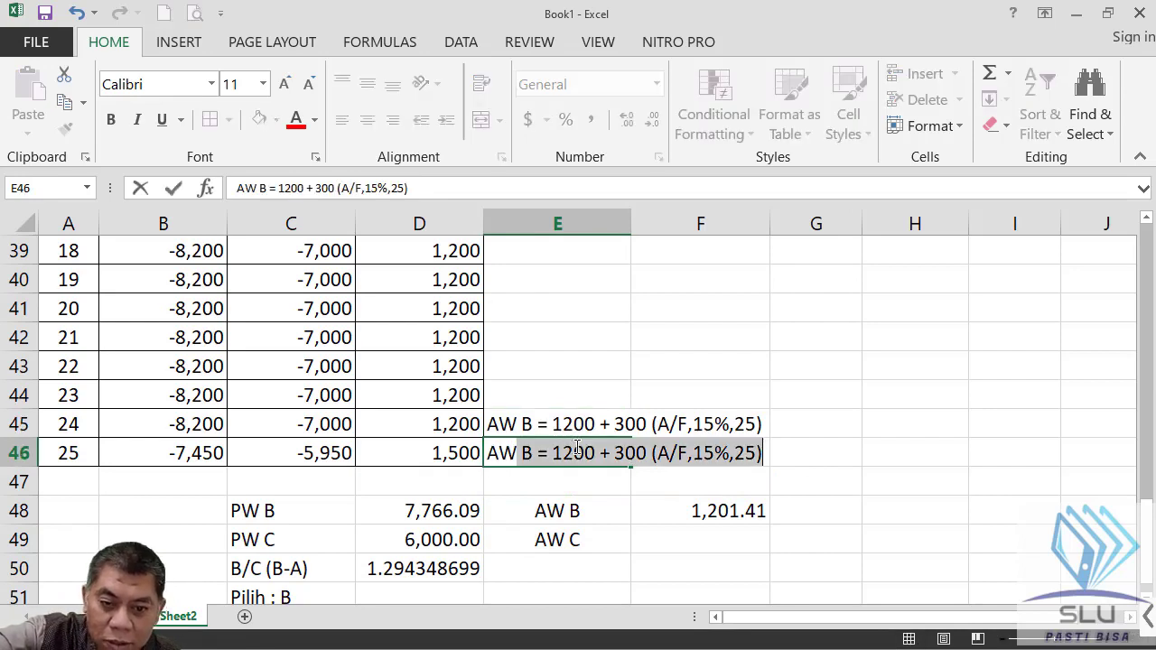
{"action": "type", "text": "C"}
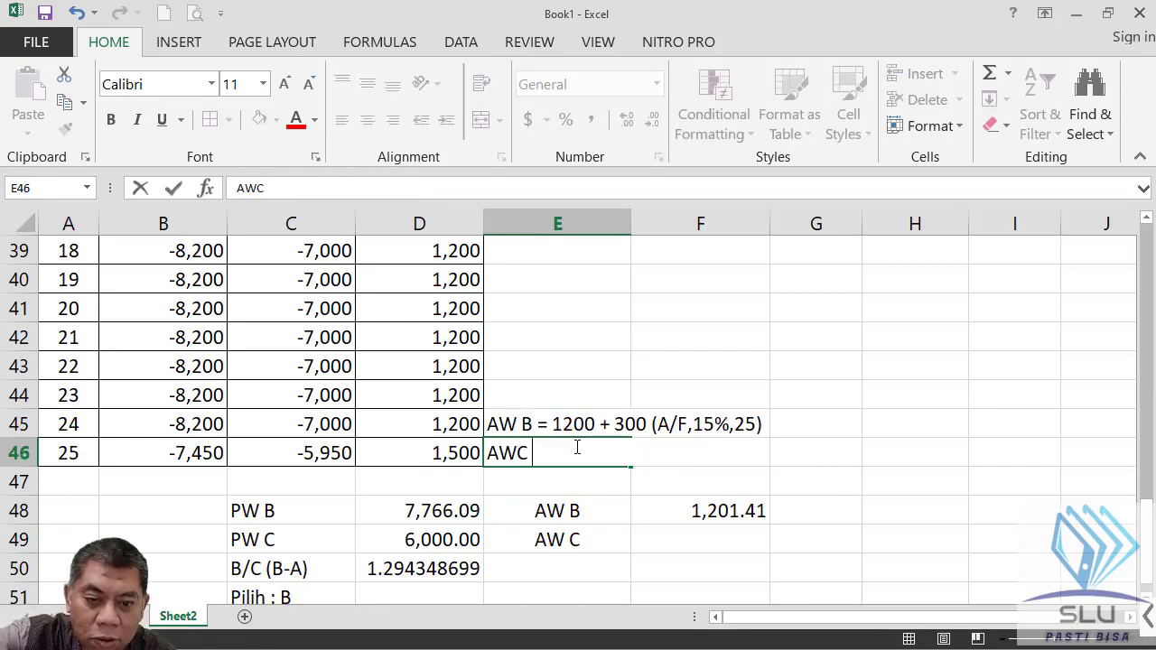
{"action": "key", "text": "BackSpace"}
{"action": "key", "text": "ctrl+z"}
{"action": "key", "text": "ctrl+z"}
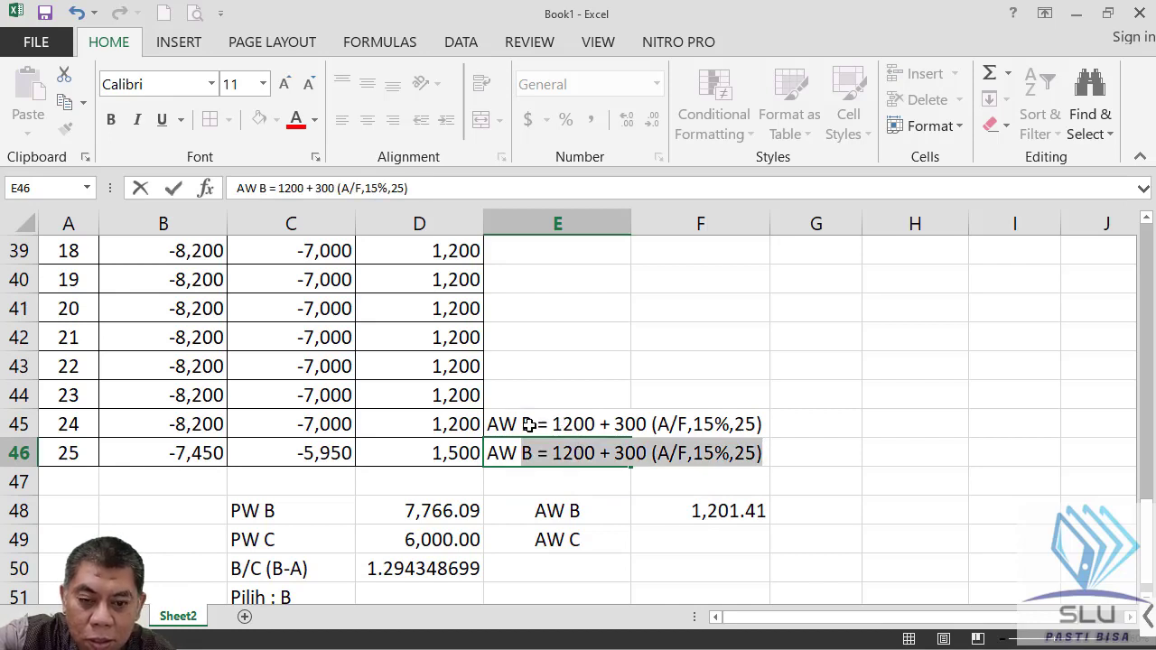
{"action": "type", "text": "C ="}
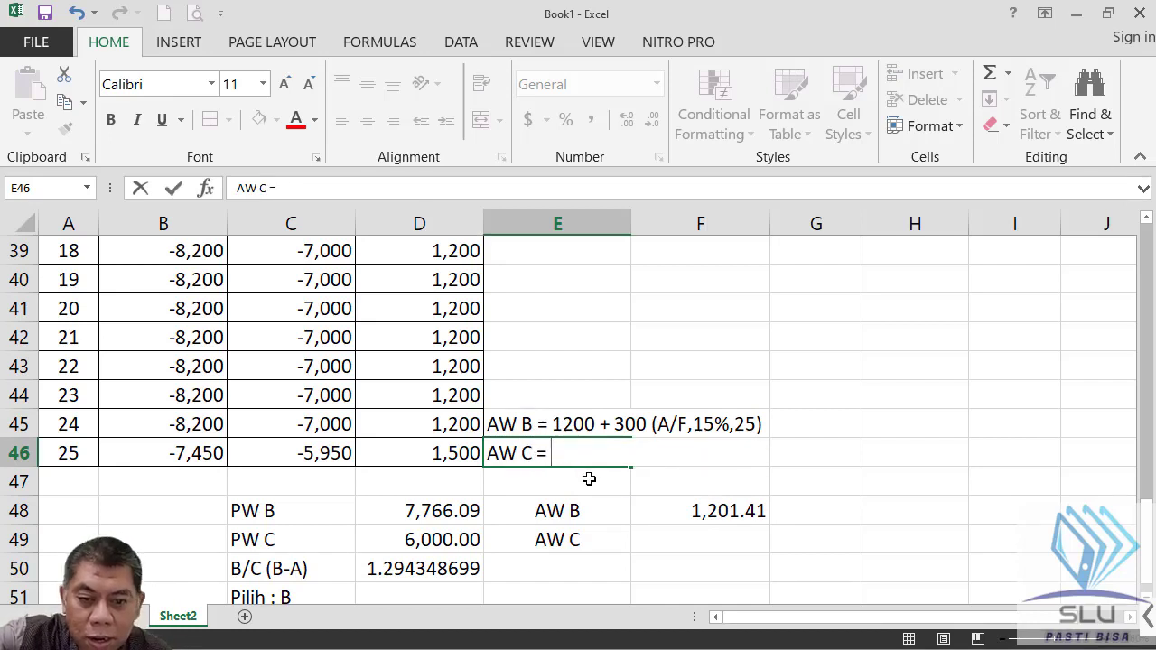
Complete the written AW C equation in E46 by adding 6000 (A/P,15%,25) after the equals sign.
{"action": "scroll", "coordinate": [614, 483], "scroll_direction": "up", "scroll_amount": 8}
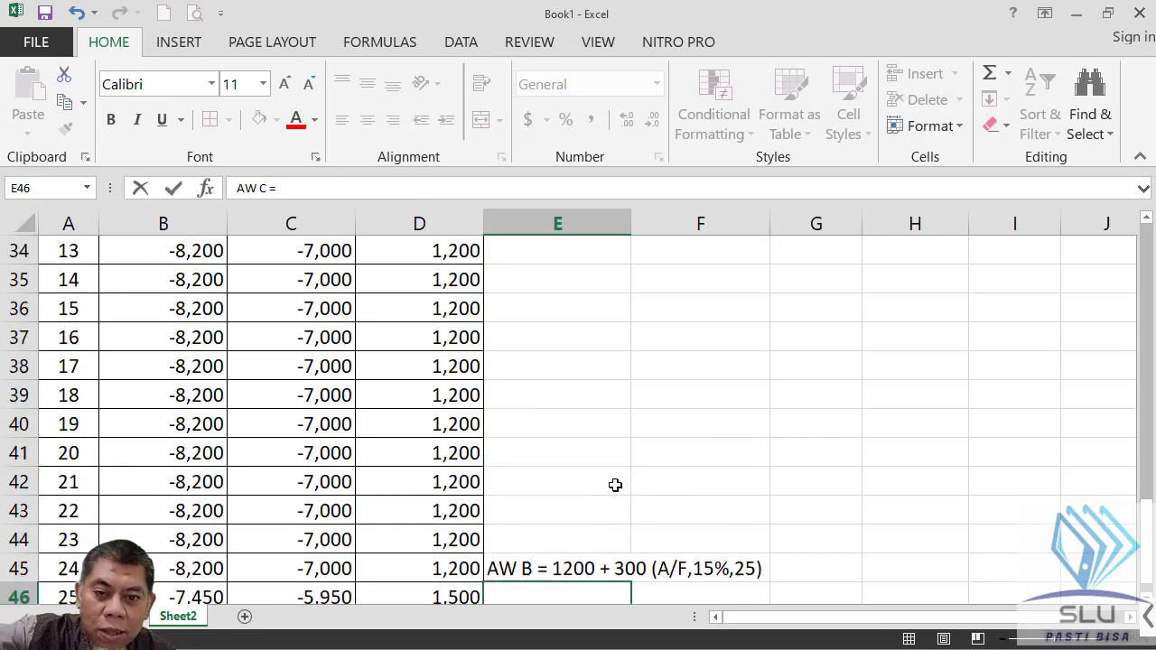
{"action": "scroll", "coordinate": [527, 458], "scroll_direction": "down", "scroll_amount": 8}
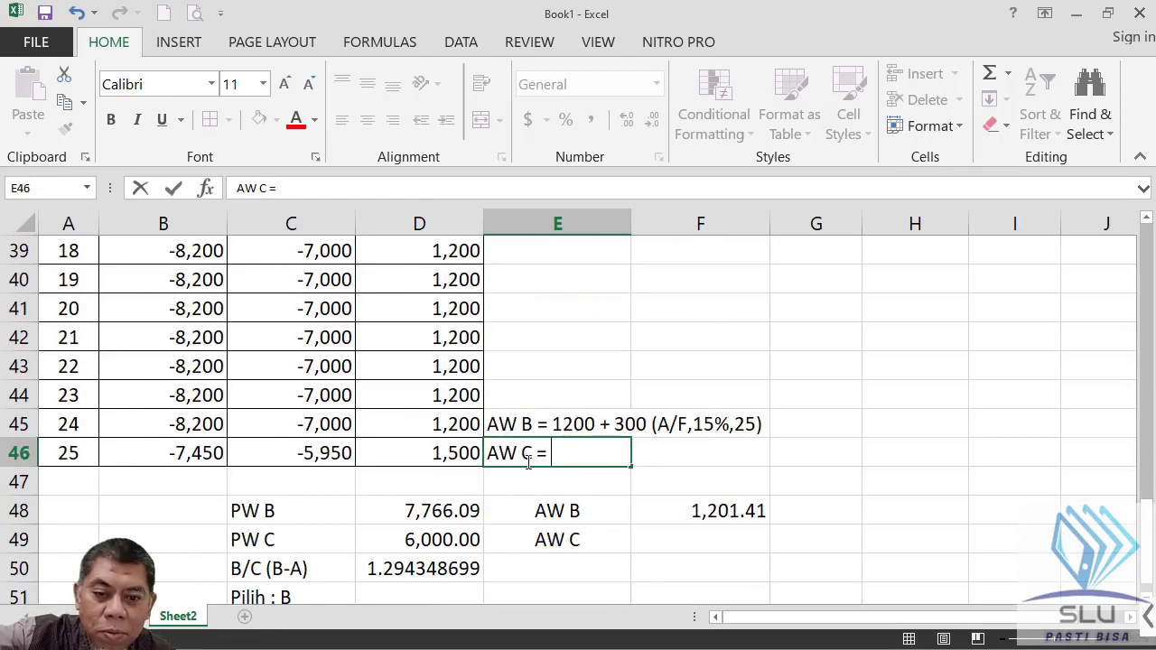
{"action": "type", "text": "600"}
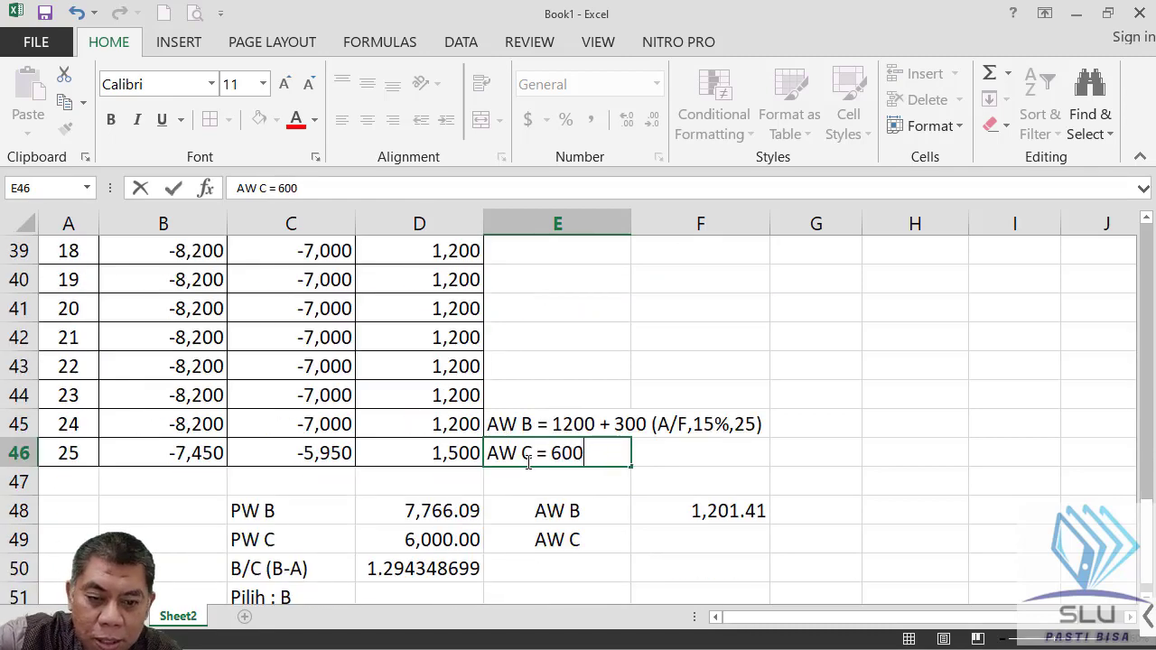
{"action": "type", "text": "0 (A/P"}
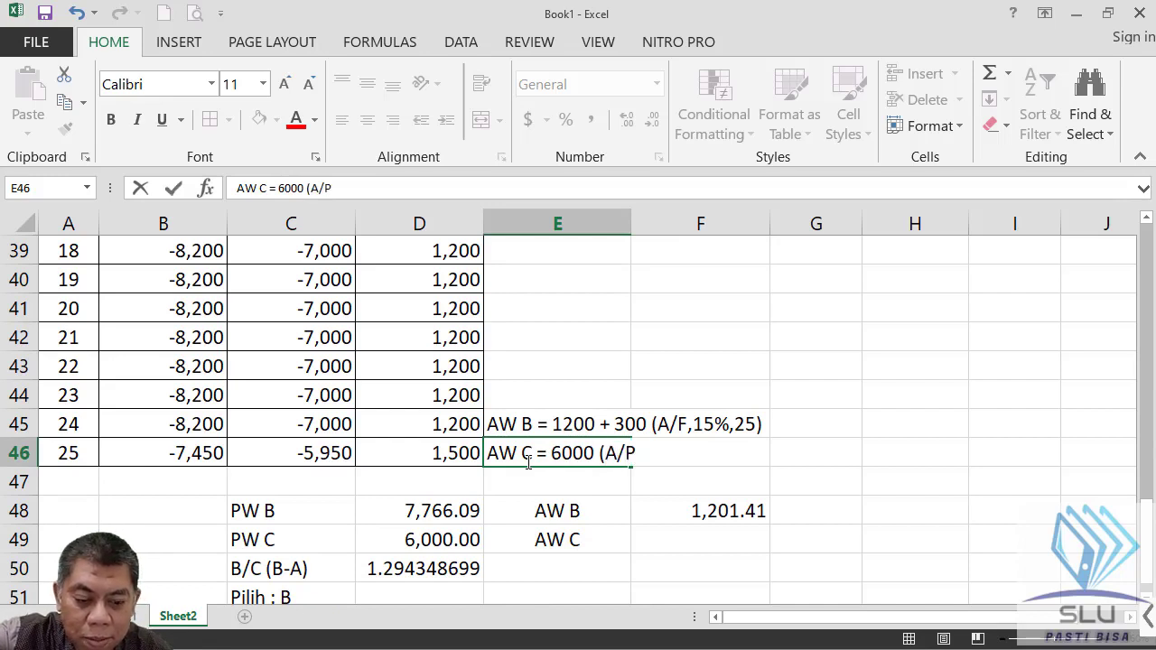
{"action": "type", "text": ",1"}
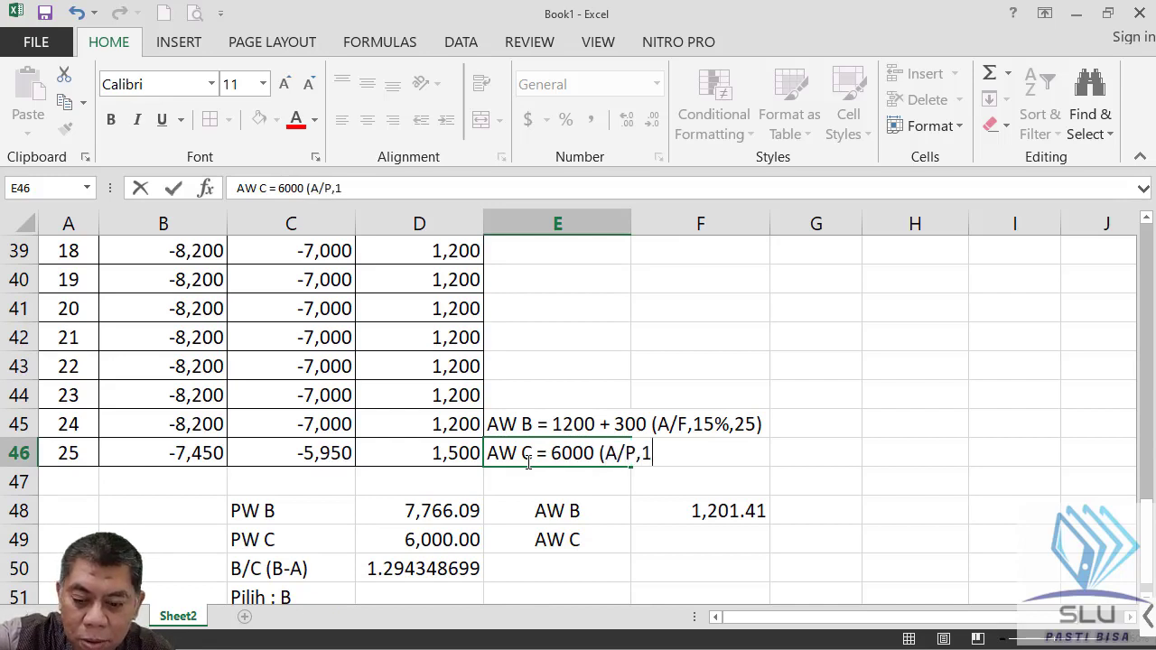
{"action": "type", "text": "5%"}
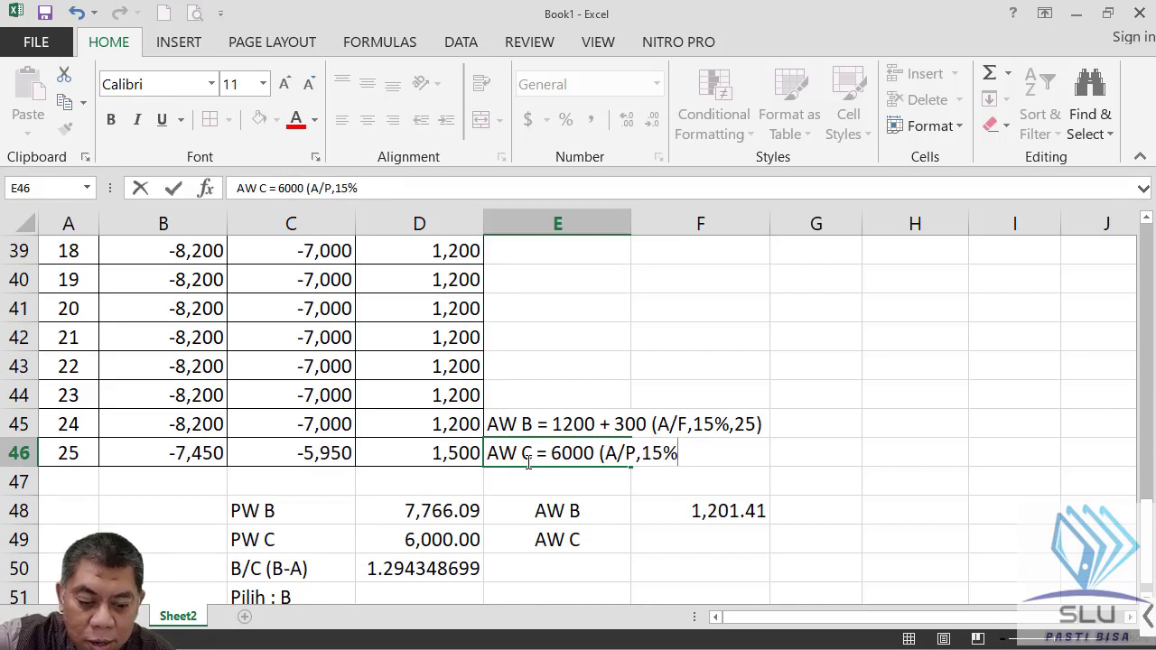
{"action": "type", "text": ",25"}
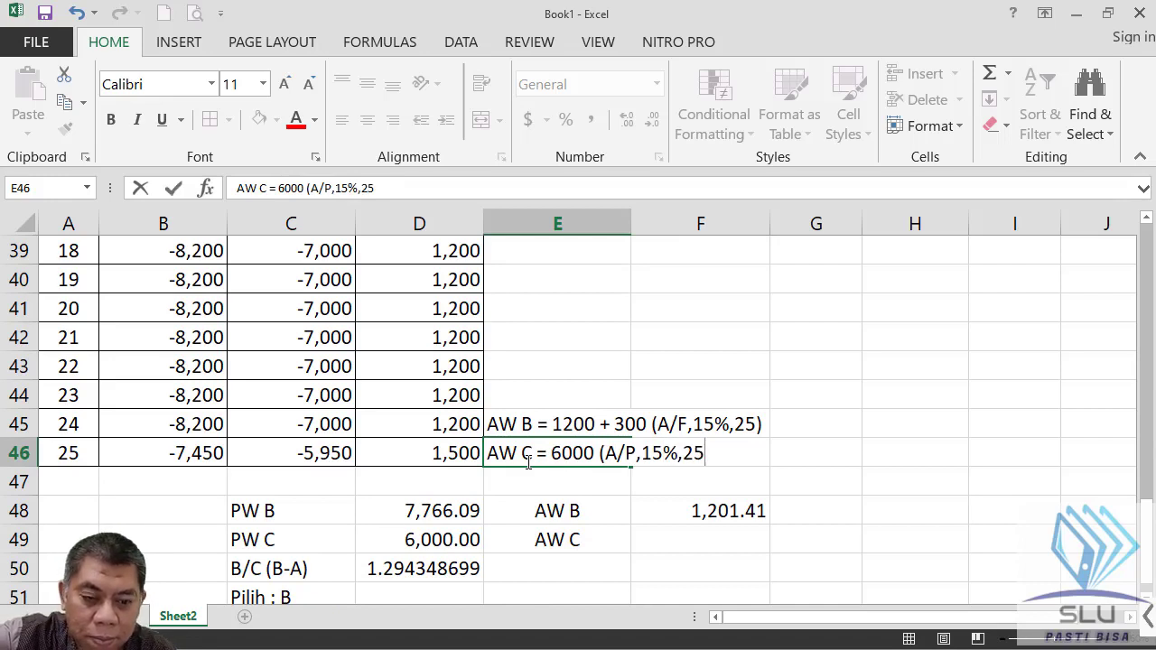
{"action": "type", "text": ")"}
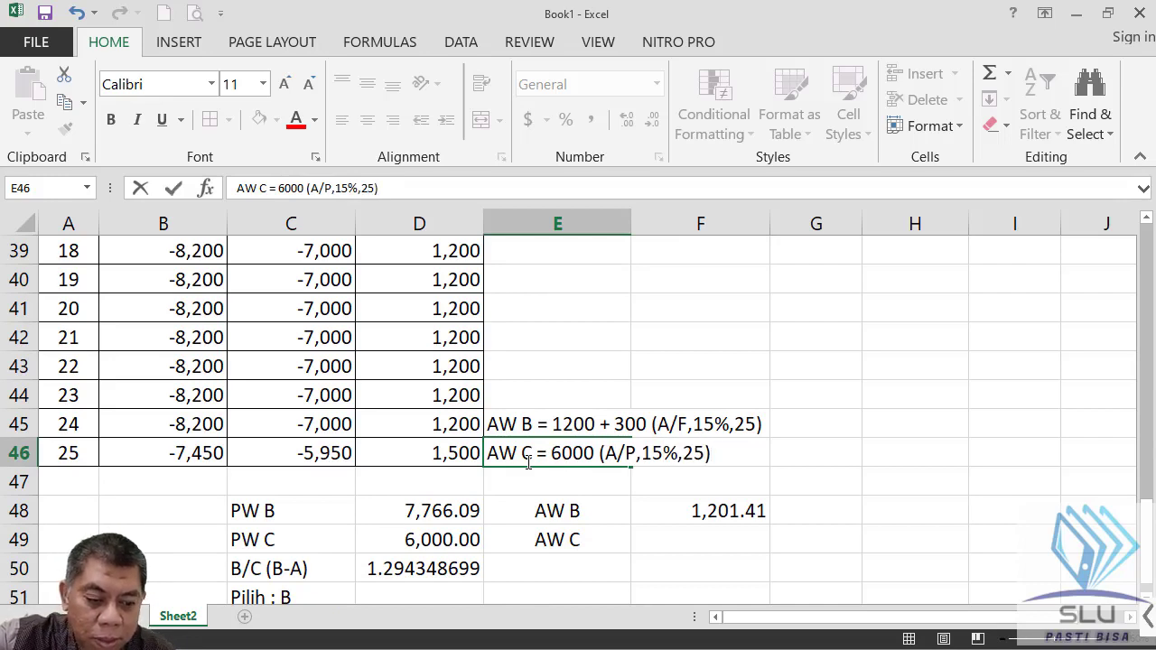
{"action": "key", "text": "Return"}
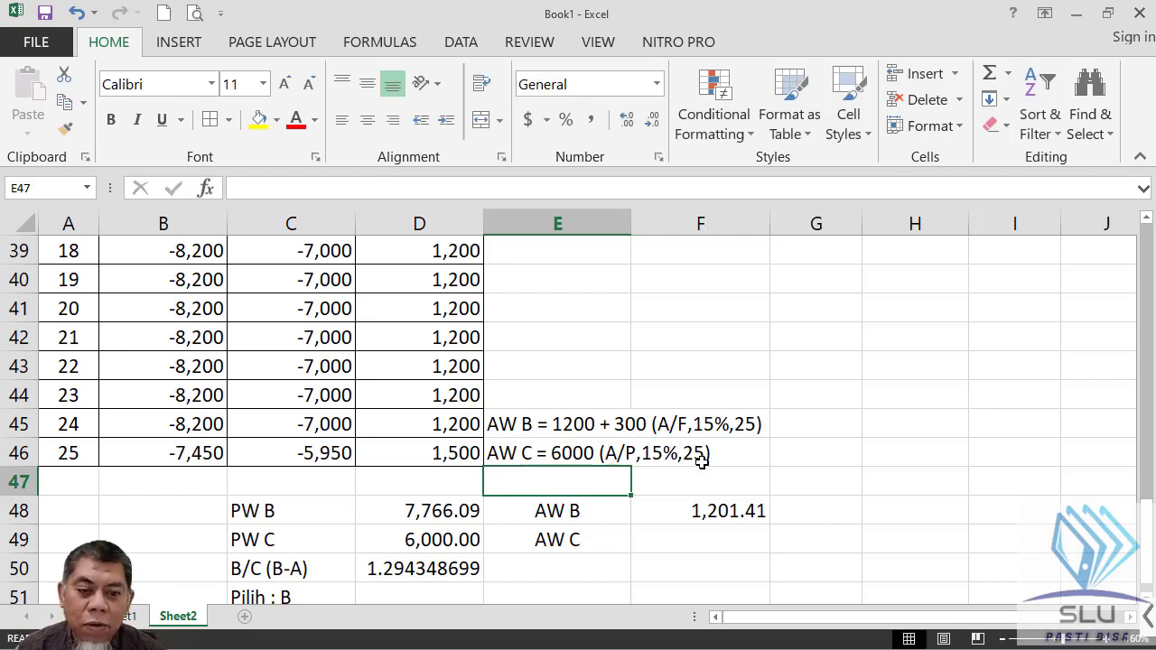
Calculate AW C in F49 with the formula =PMT(15%,25,-6000).
{"action": "left_click", "coordinate": [723, 544]}
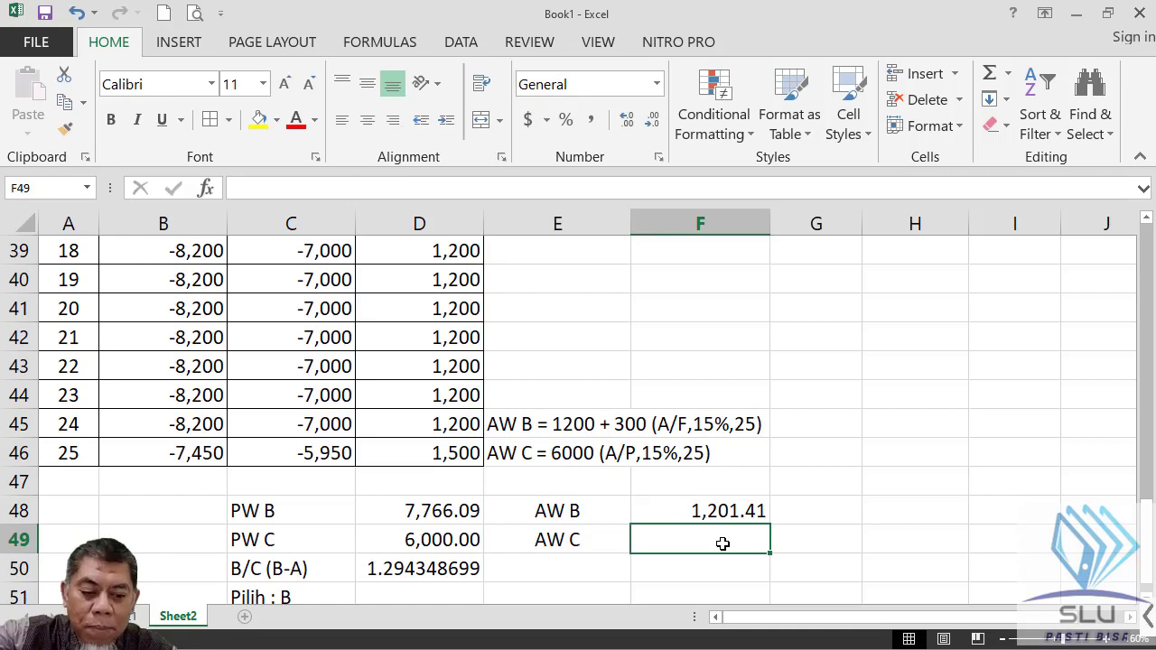
{"action": "type", "text": "=p"}
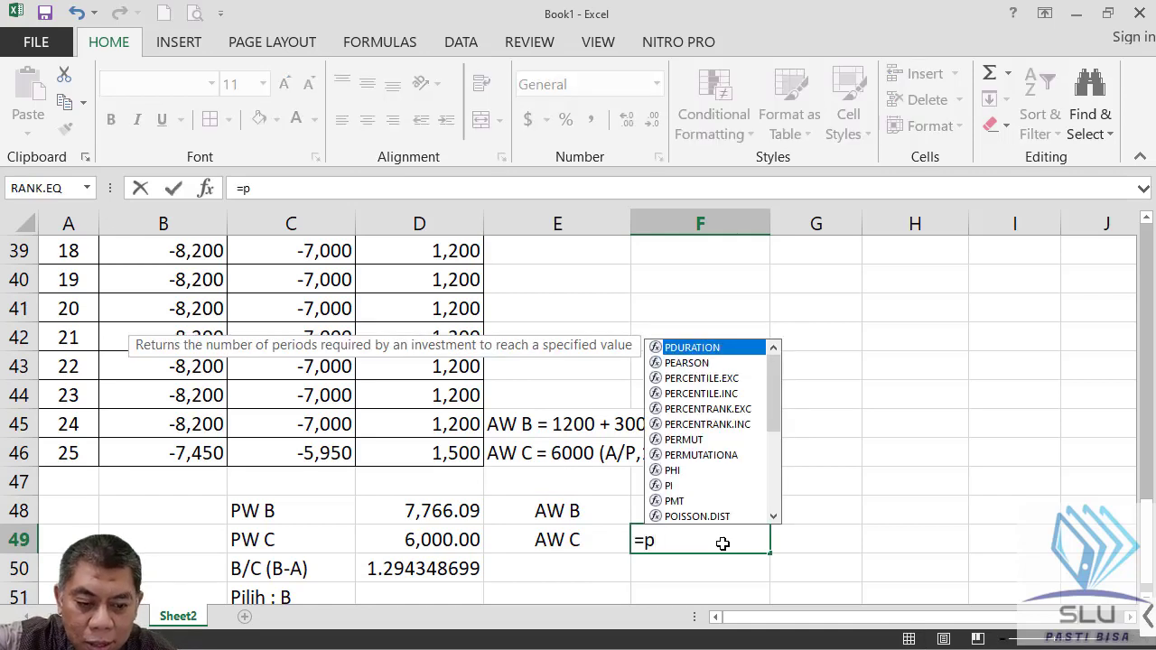
{"action": "type", "text": "mt("}
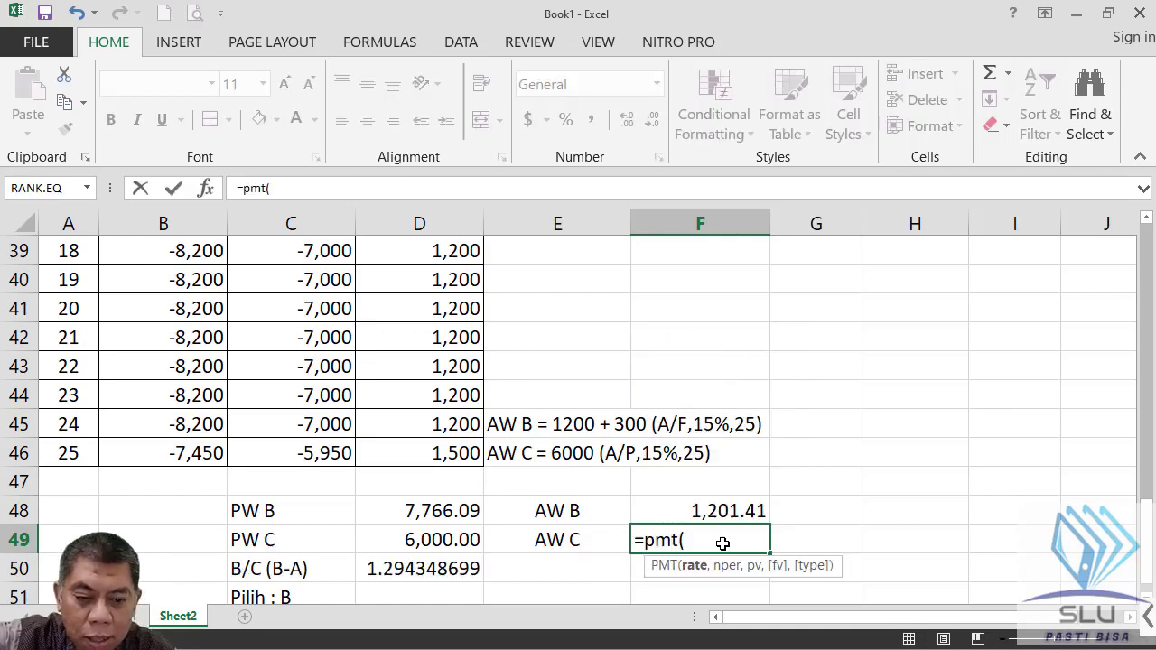
{"action": "type", "text": "15"}
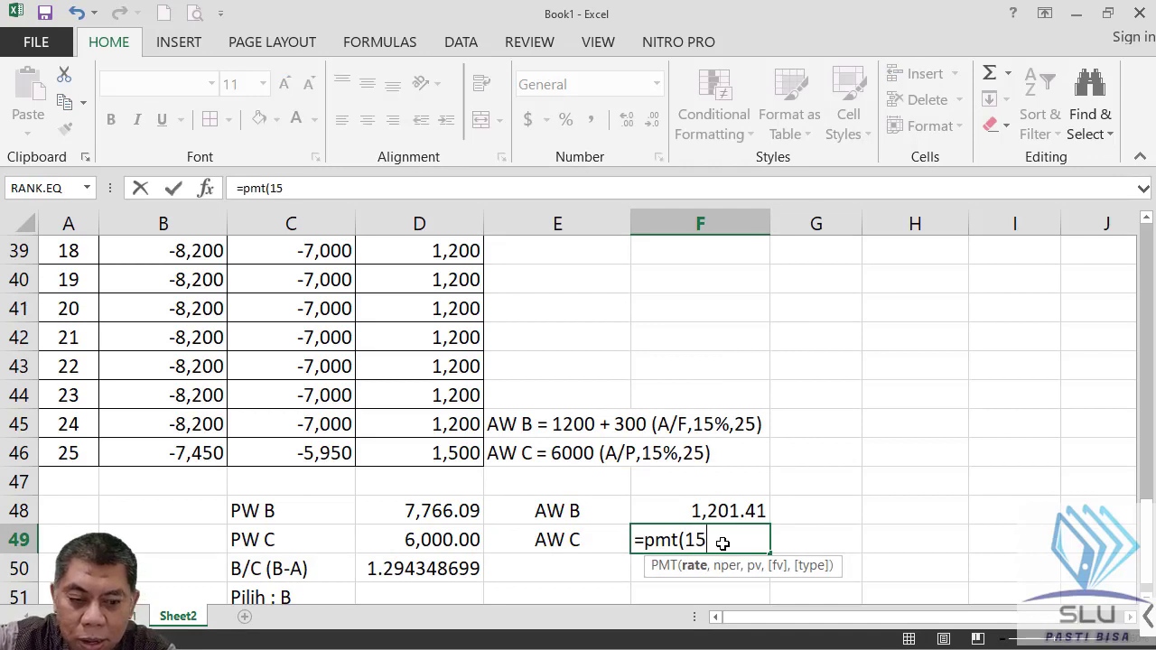
{"action": "type", "text": "%,"}
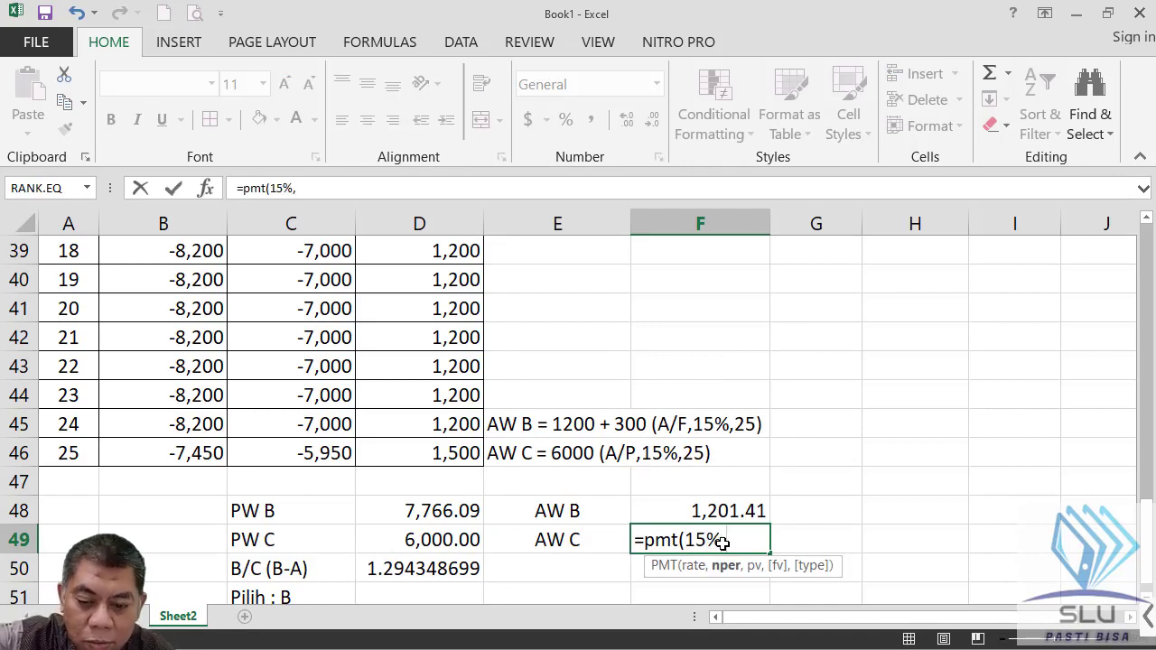
{"action": "type", "text": "25,"}
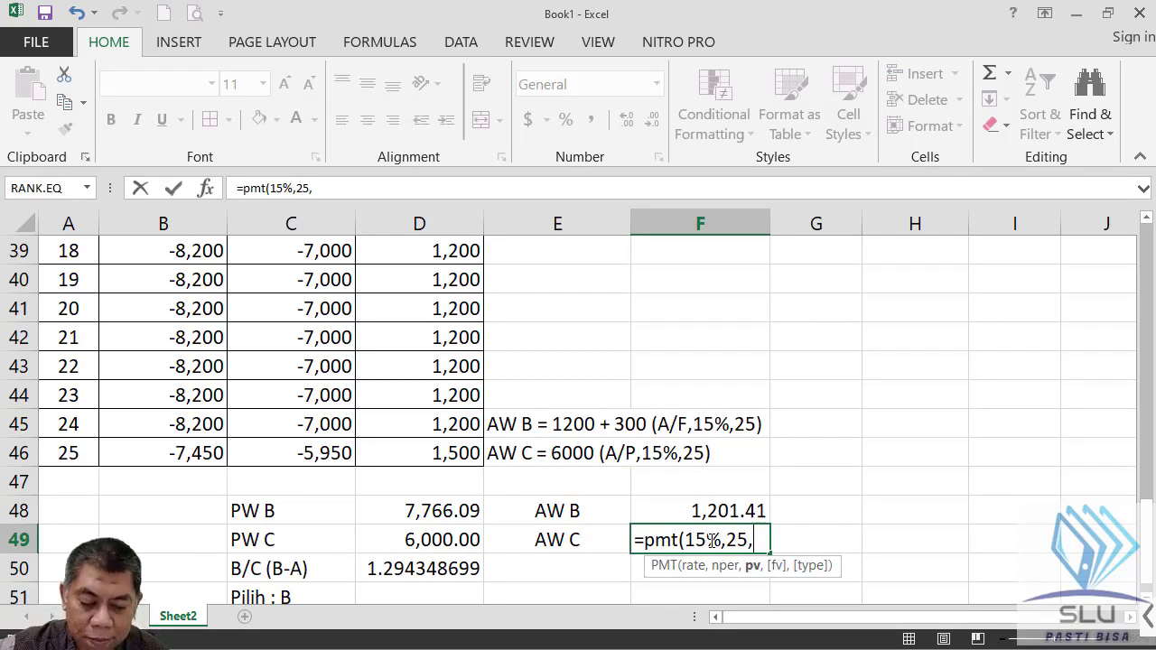
{"action": "type", "text": "-"}
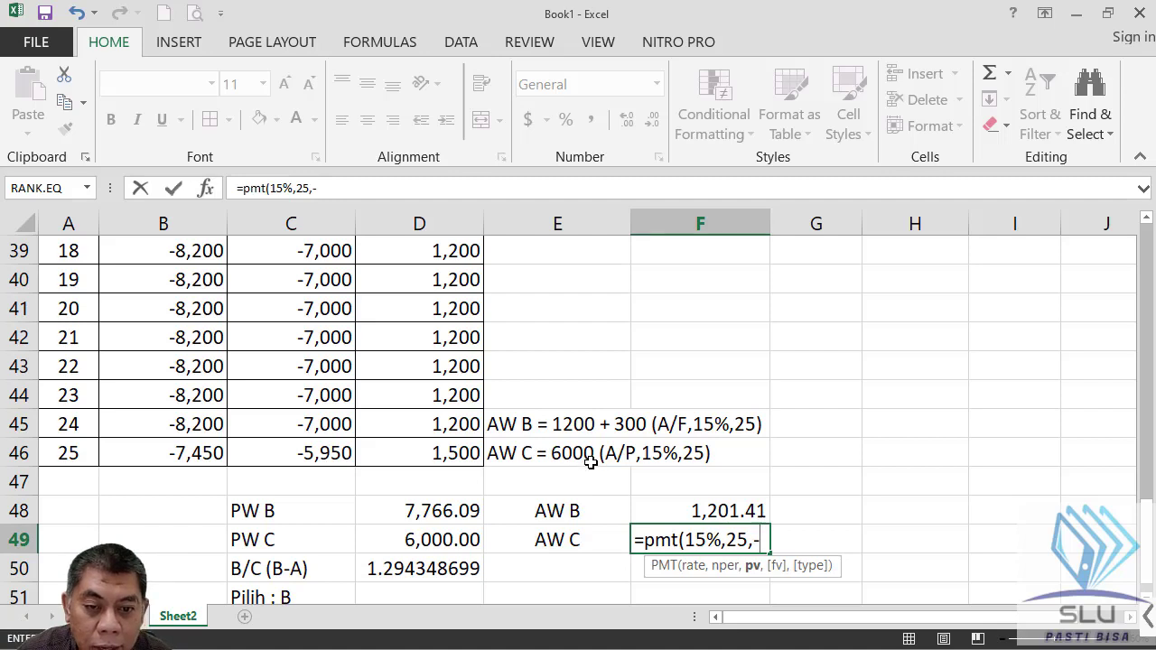
{"action": "type", "text": "6"}
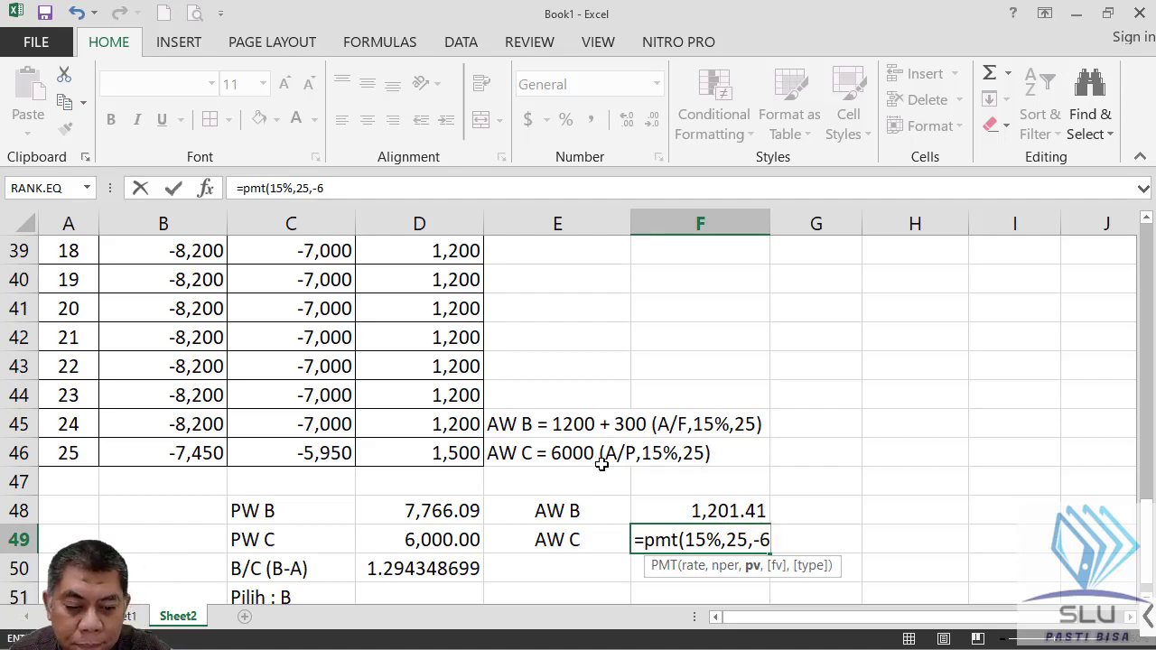
{"action": "type", "text": "000"}
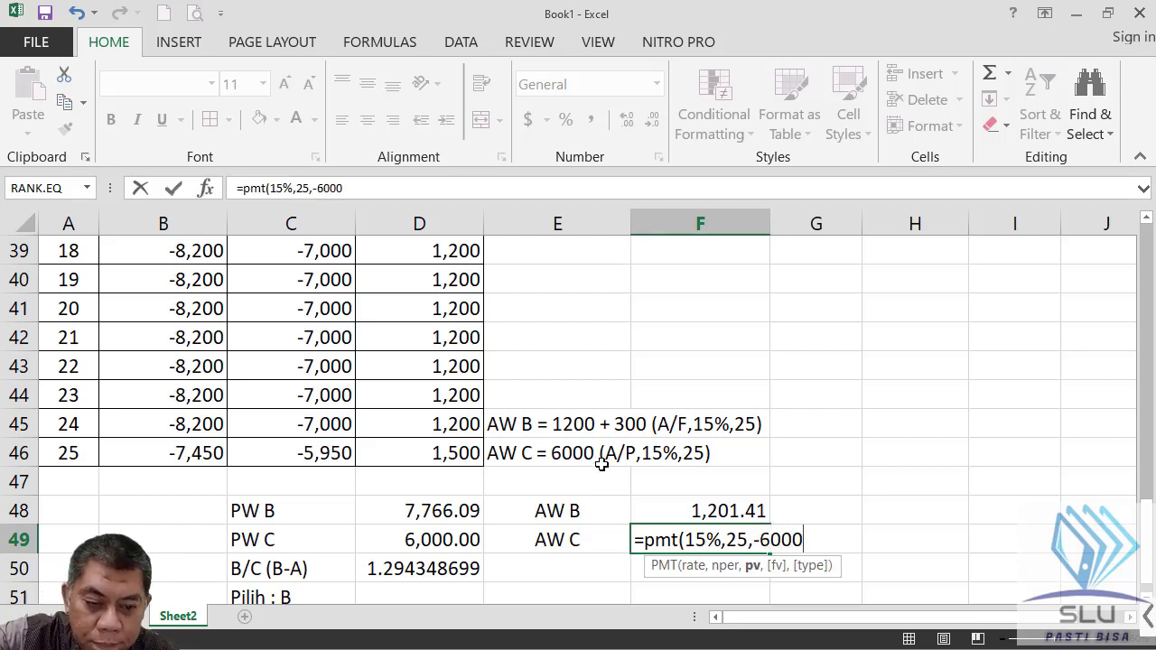
{"action": "type", "text": ")"}
{"action": "key", "text": "Return"}
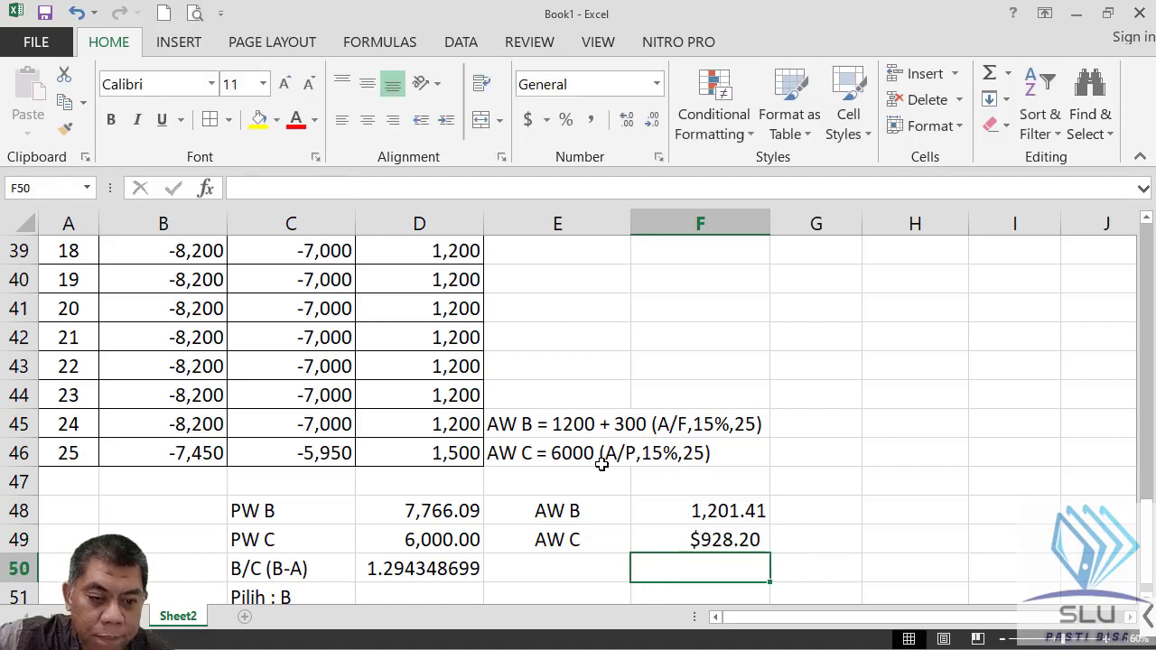
Format the AW C value in F49 as Number with 2 decimal places and the 1000 separator.
{"action": "left_click", "coordinate": [734, 540]}
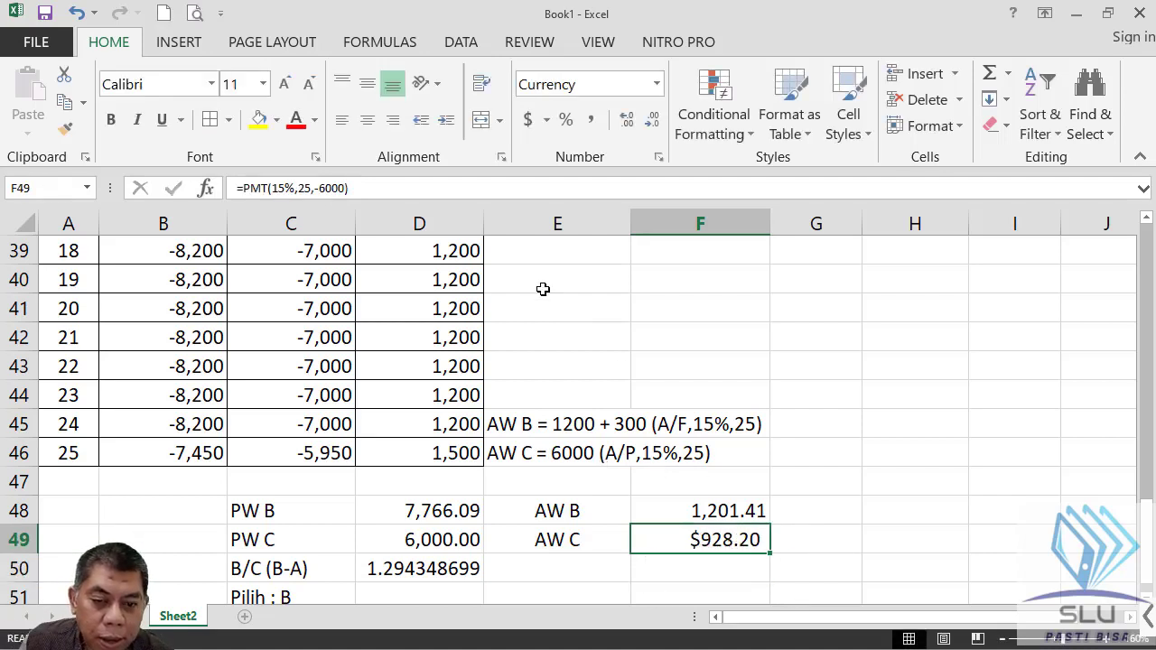
{"action": "left_click", "coordinate": [659, 160]}
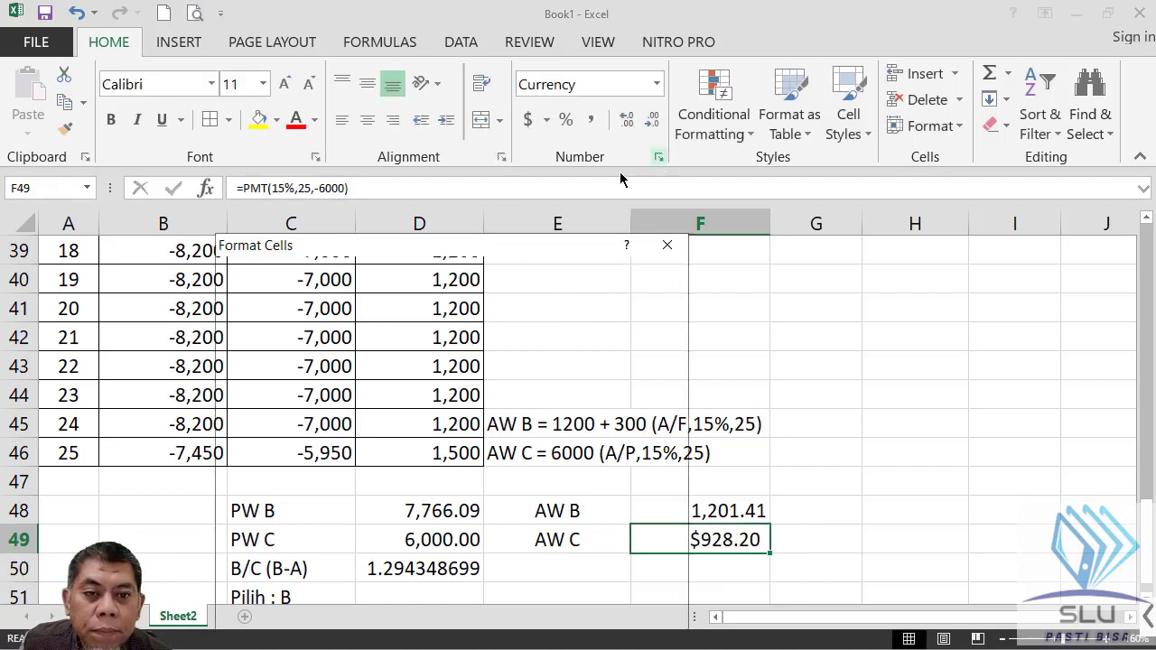
{"action": "left_click", "coordinate": [262, 325]}
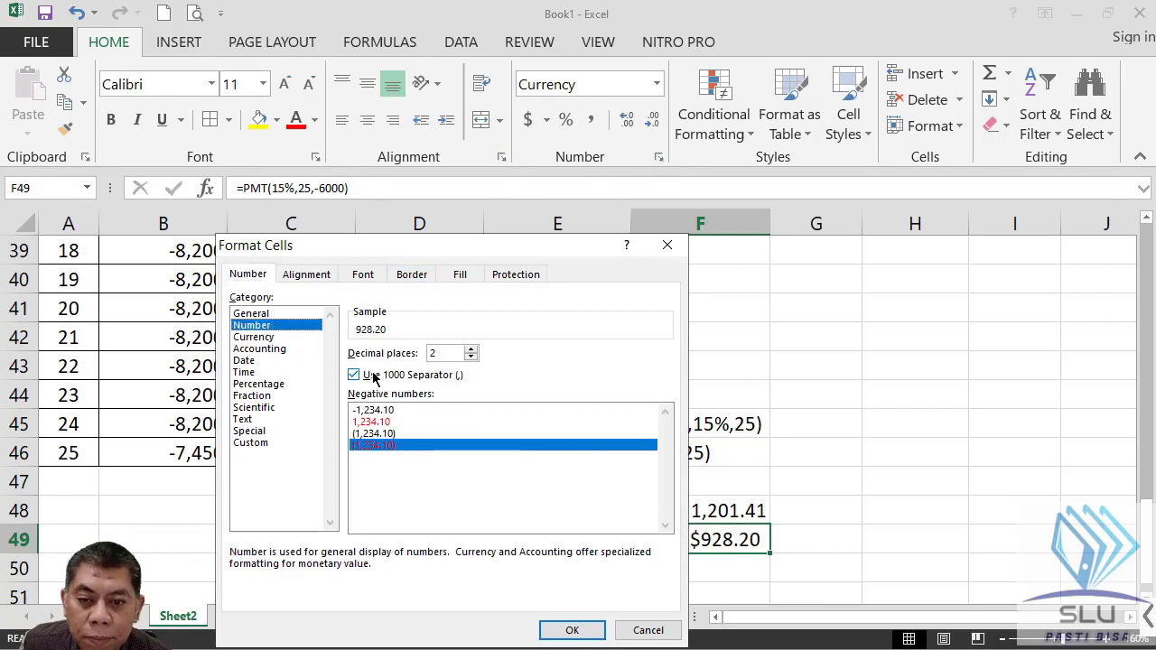
{"action": "left_click", "coordinate": [592, 631]}
Copy the B/C (B-A) label from C50 into E50 and center it horizontally.
{"action": "left_click", "coordinate": [549, 577]}
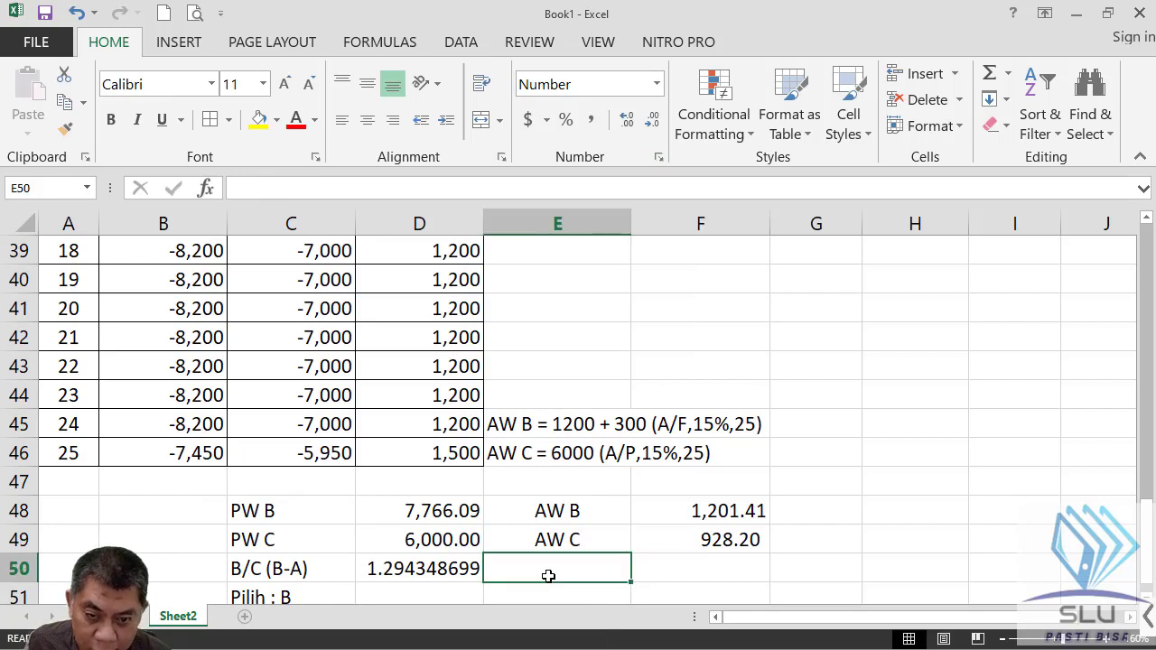
{"action": "left_click", "coordinate": [300, 575]}
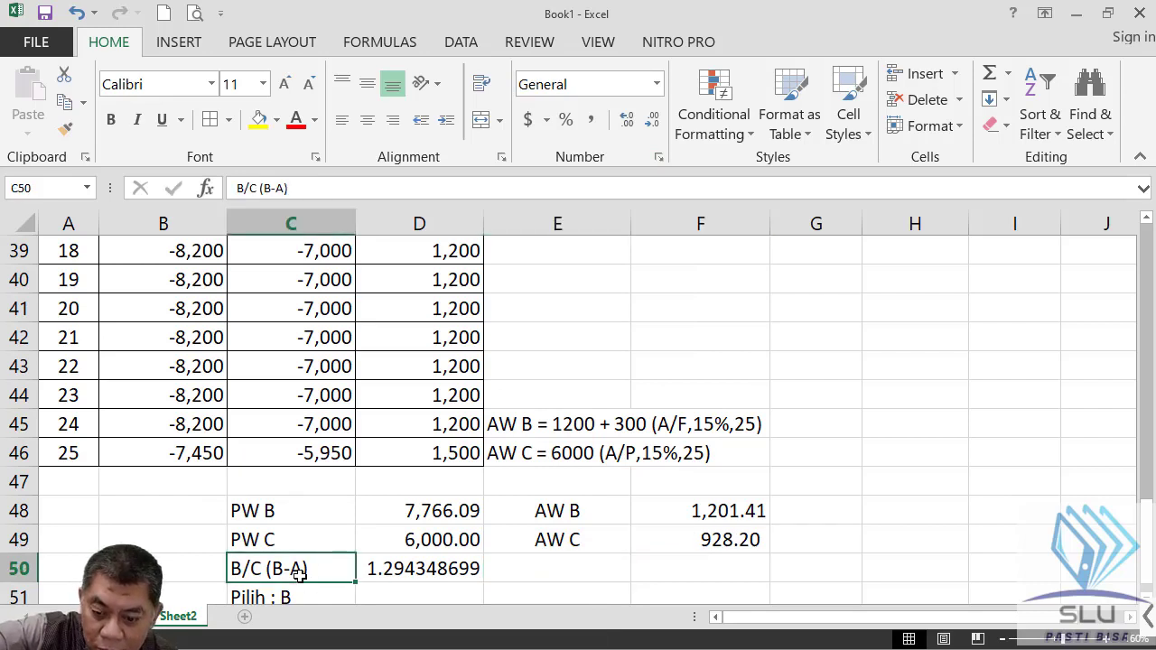
{"action": "key", "text": "ctrl+c"}
{"action": "left_click", "coordinate": [545, 571]}
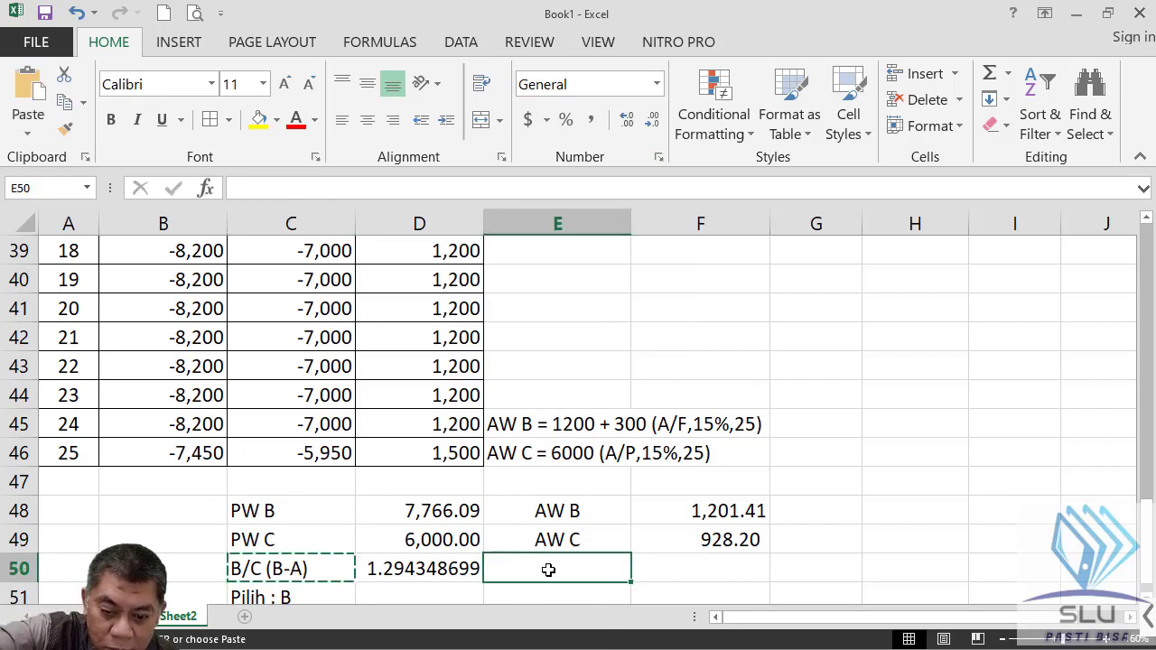
{"action": "key", "text": "ctrl+v"}
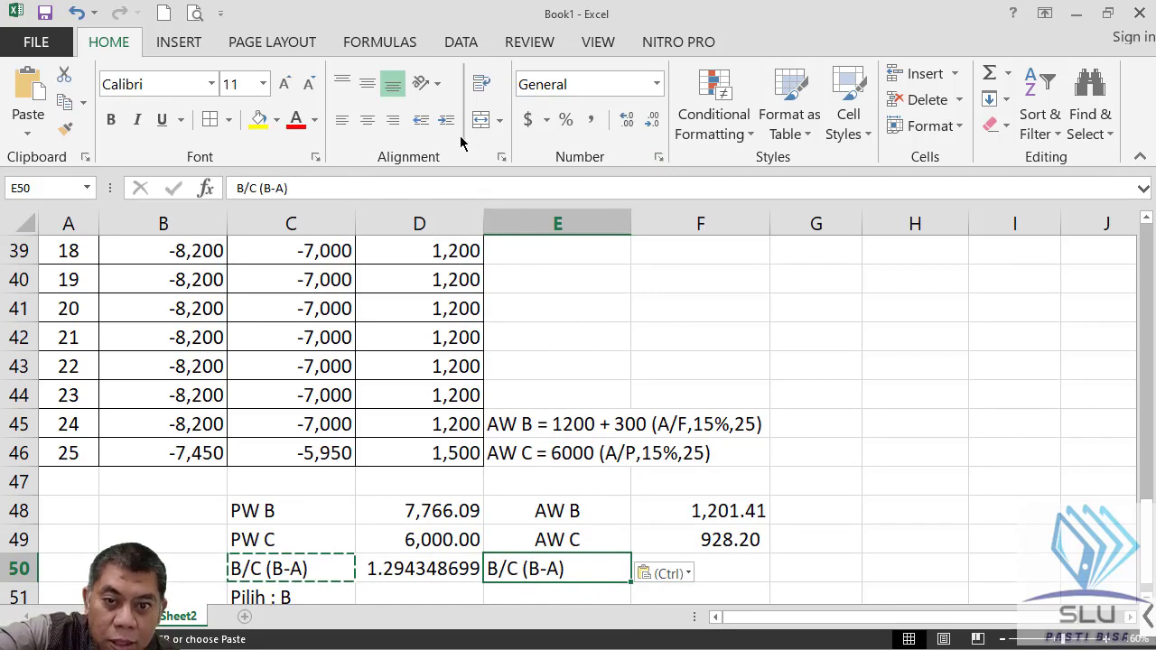
{"action": "left_click", "coordinate": [367, 120]}
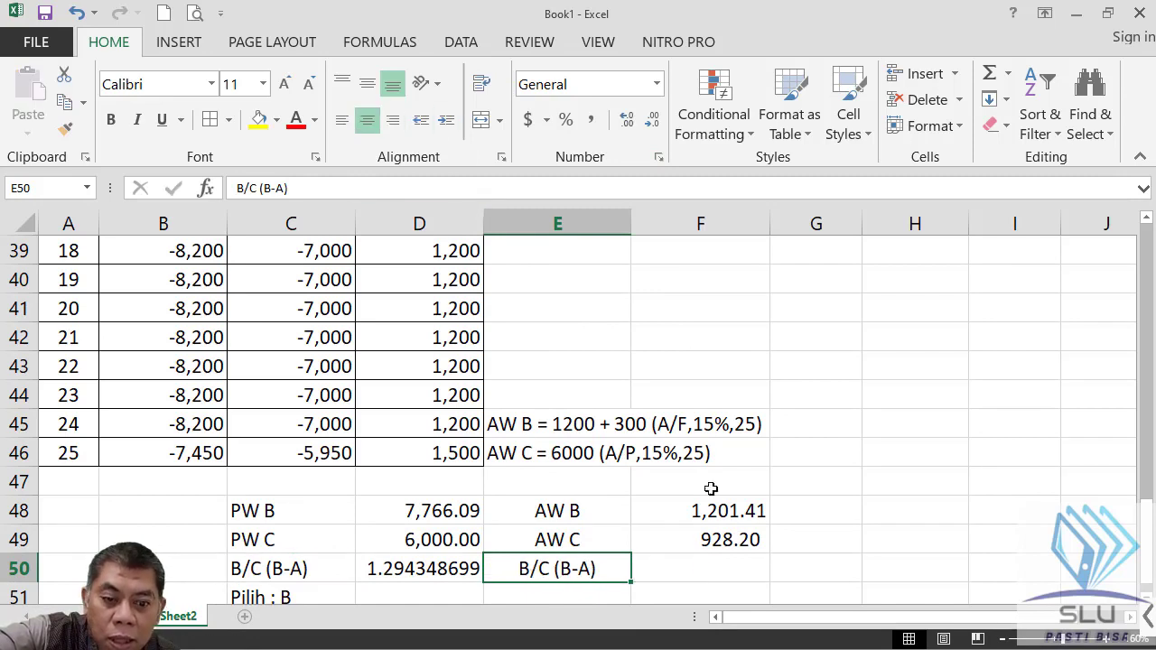
Calculate the annual-worth B/C ratio in F50 by dividing AW B in F48 by AW C in F49.
{"action": "left_click", "coordinate": [707, 568]}
{"action": "type", "text": "="}
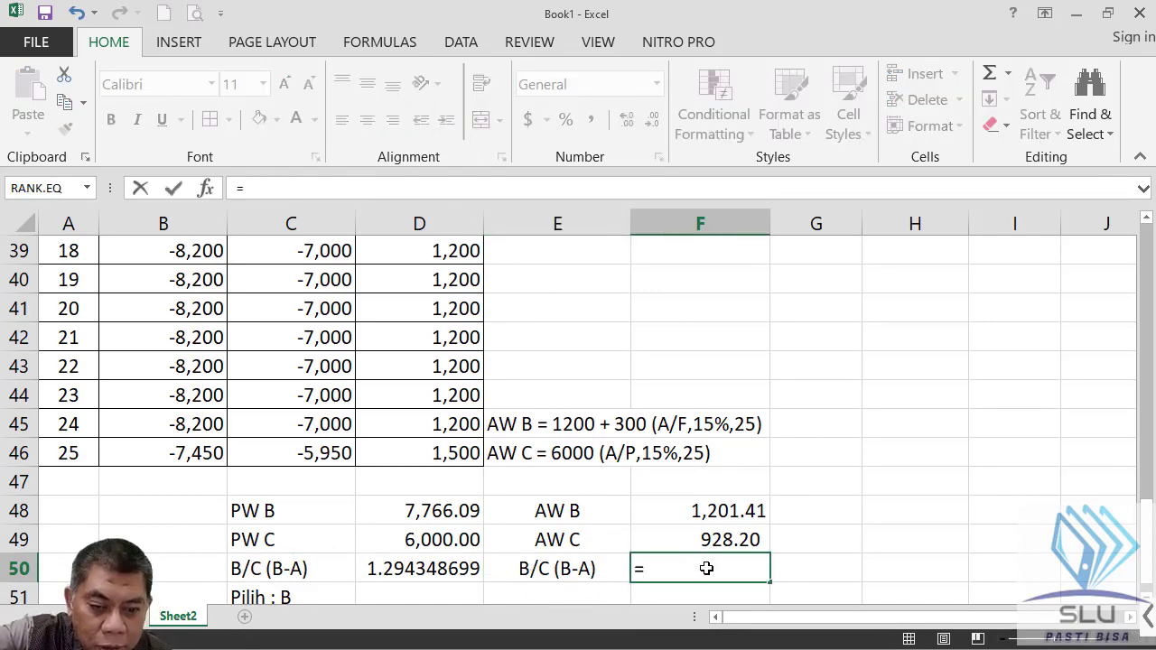
{"action": "left_click", "coordinate": [713, 511]}
{"action": "type", "text": "/"}
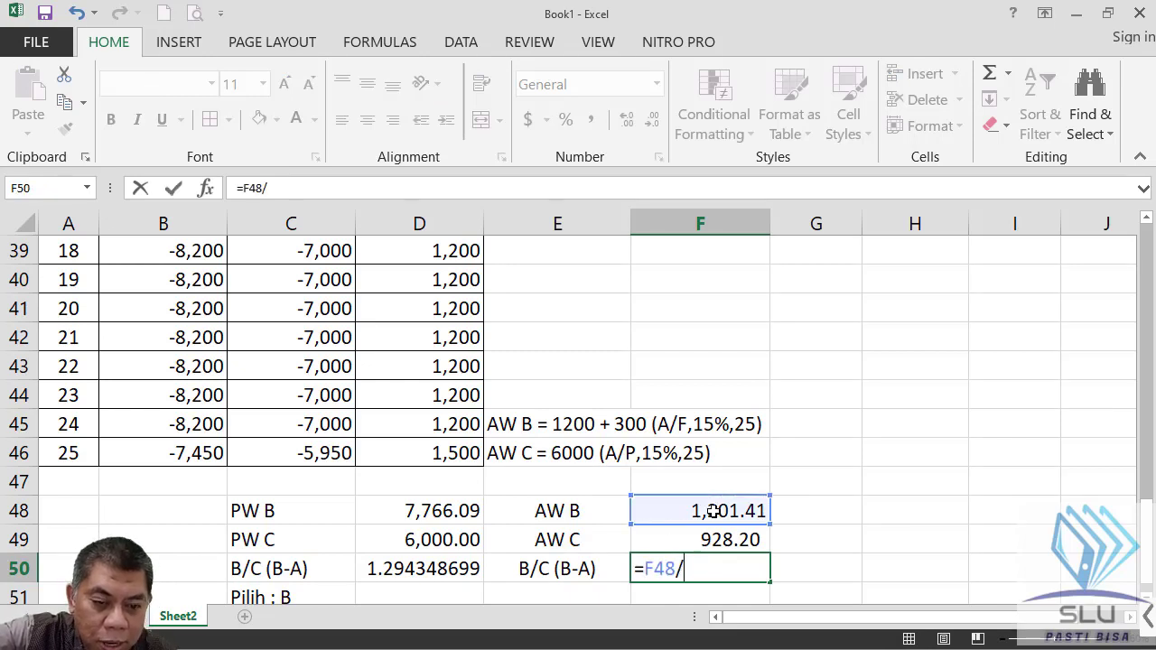
{"action": "left_click", "coordinate": [713, 539]}
{"action": "key", "text": "Return"}
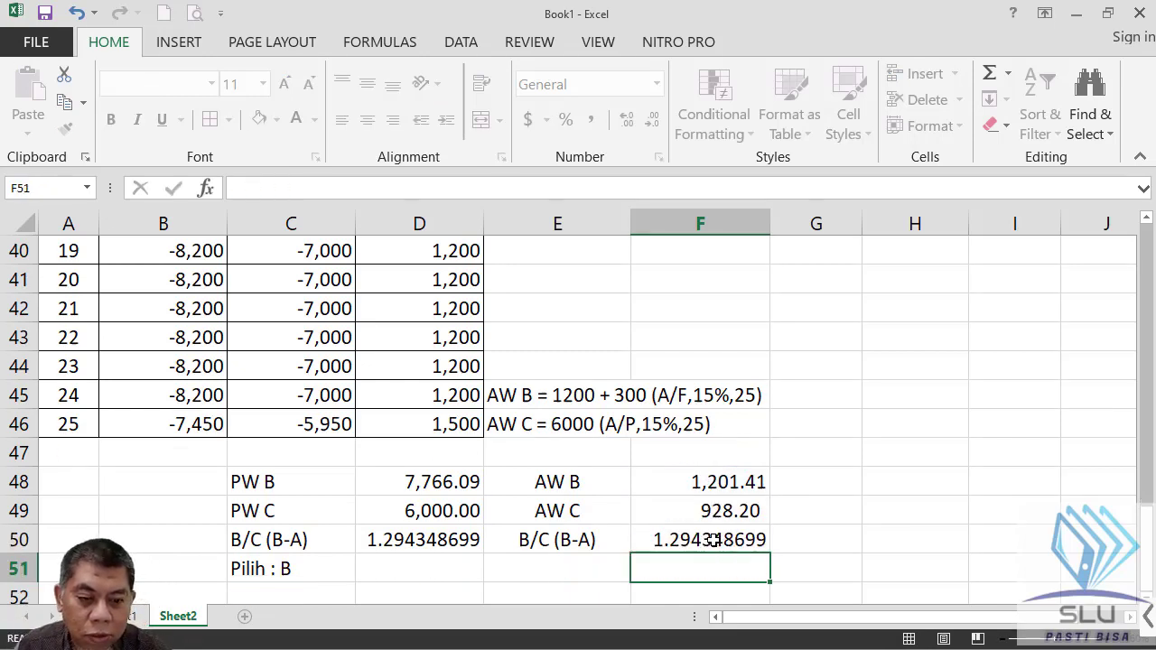
Compare the annual-worth ratio in F50 with the present-worth ratio in D50, and check the chosen alternative in C51.
{"action": "left_click", "coordinate": [714, 539]}
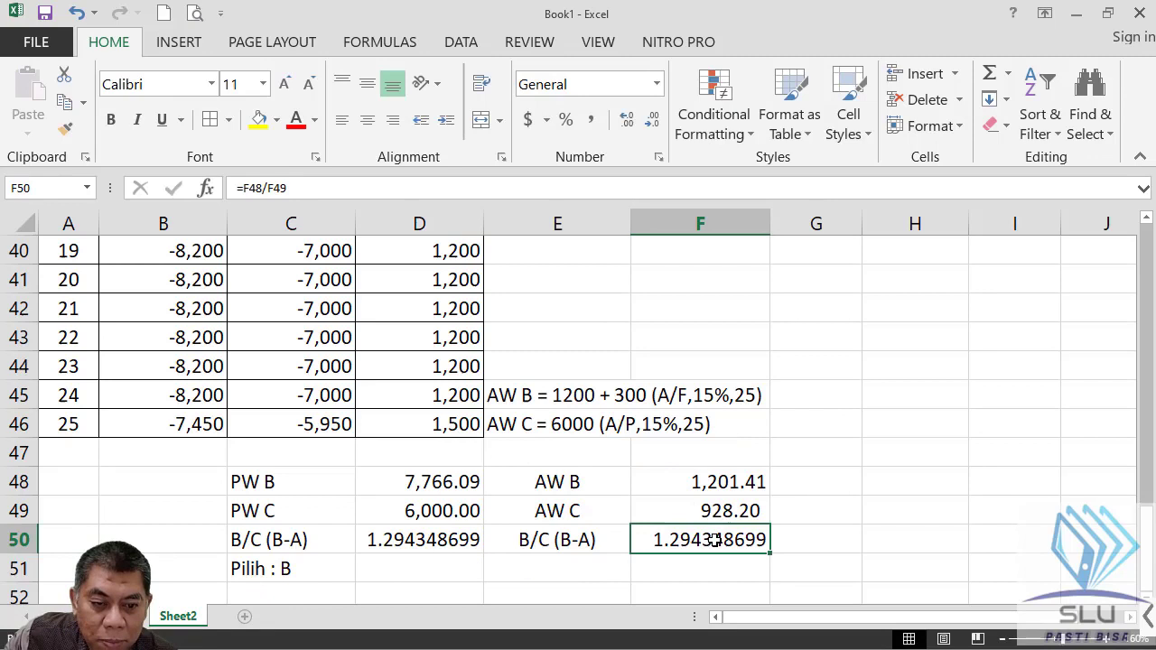
{"action": "left_click", "coordinate": [420, 541]}
{"action": "left_click", "coordinate": [689, 539]}
{"action": "left_click", "coordinate": [446, 540]}
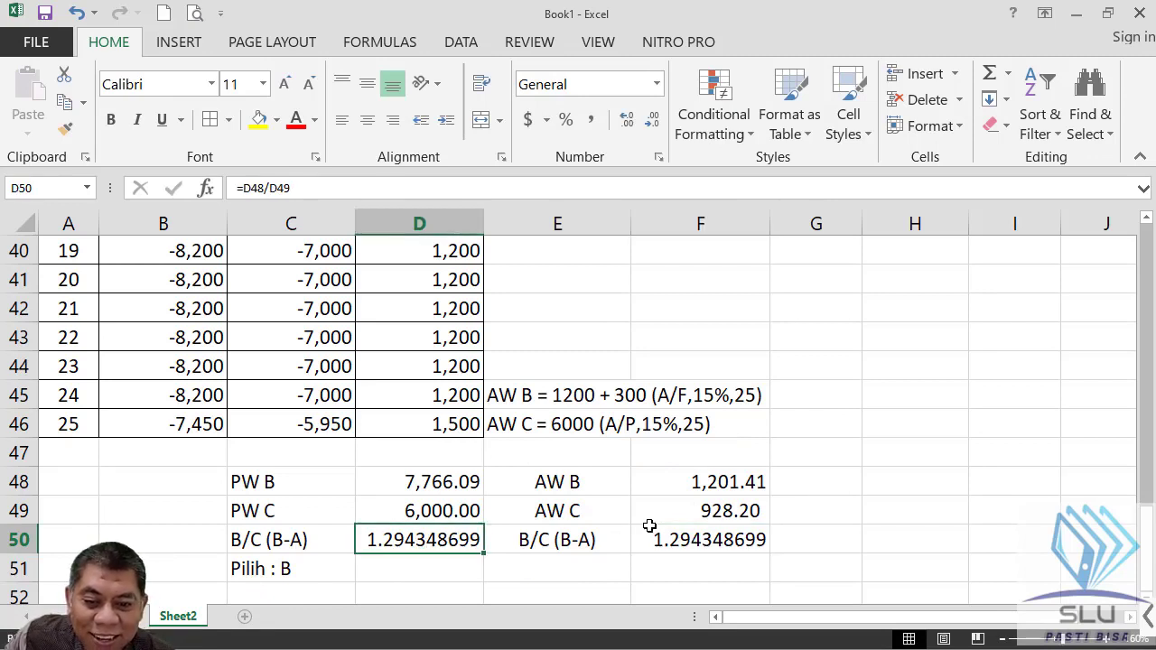
{"action": "left_click", "coordinate": [670, 542]}
{"action": "left_click", "coordinate": [442, 546]}
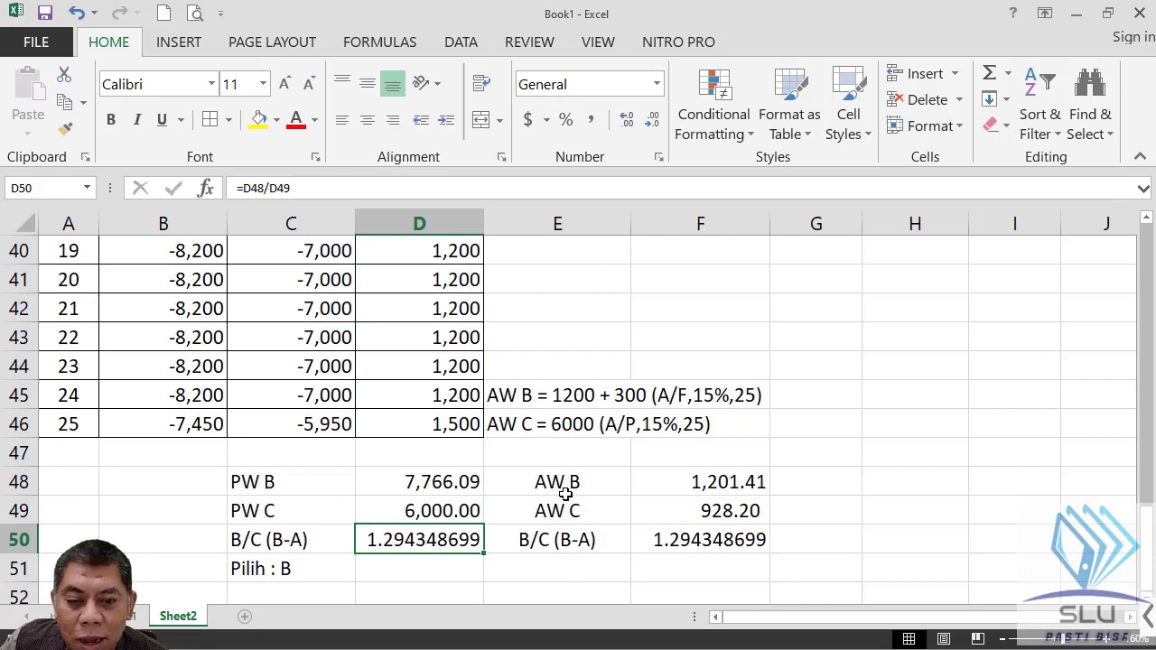
{"action": "left_click", "coordinate": [688, 539]}
{"action": "left_click", "coordinate": [402, 542]}
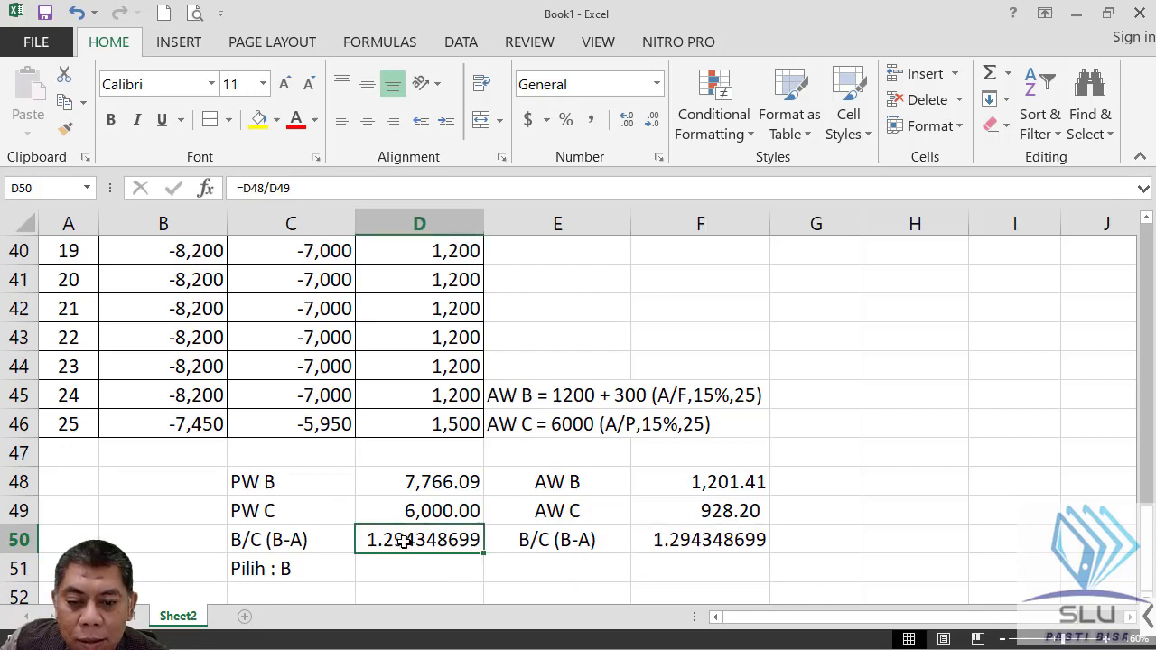
{"action": "left_click", "coordinate": [259, 569]}
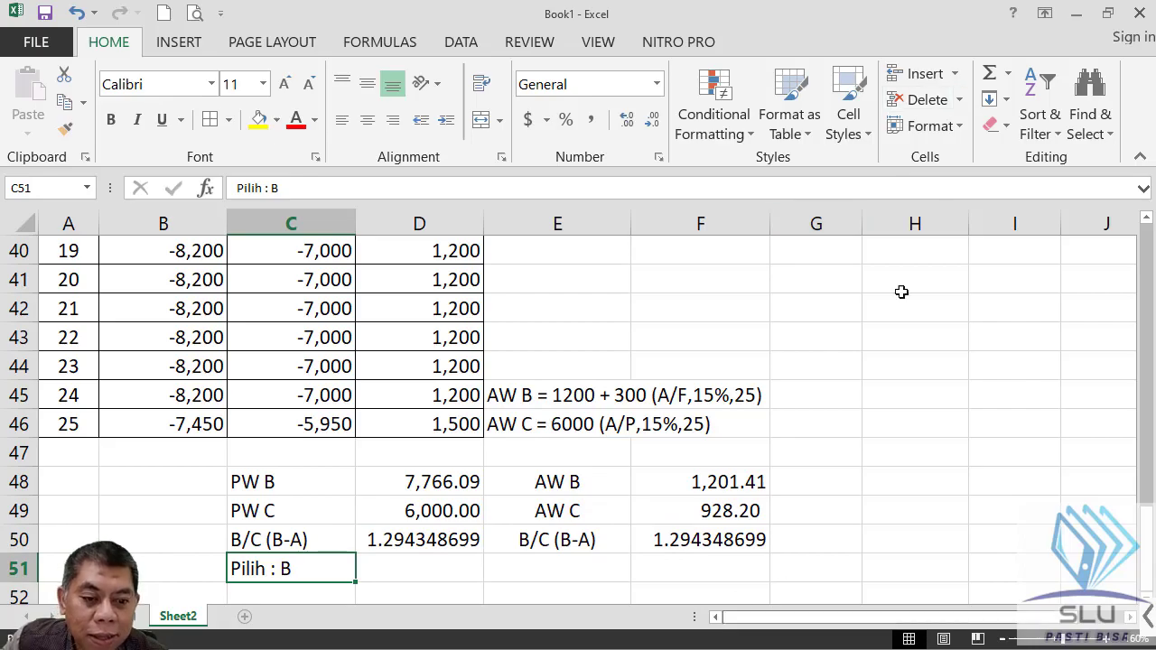
Minimize the workbook to return to Ekotek10.ppt in PowerPoint and start the slide show from the Type A/Type B slide.
{"action": "left_click", "coordinate": [1077, 16]}
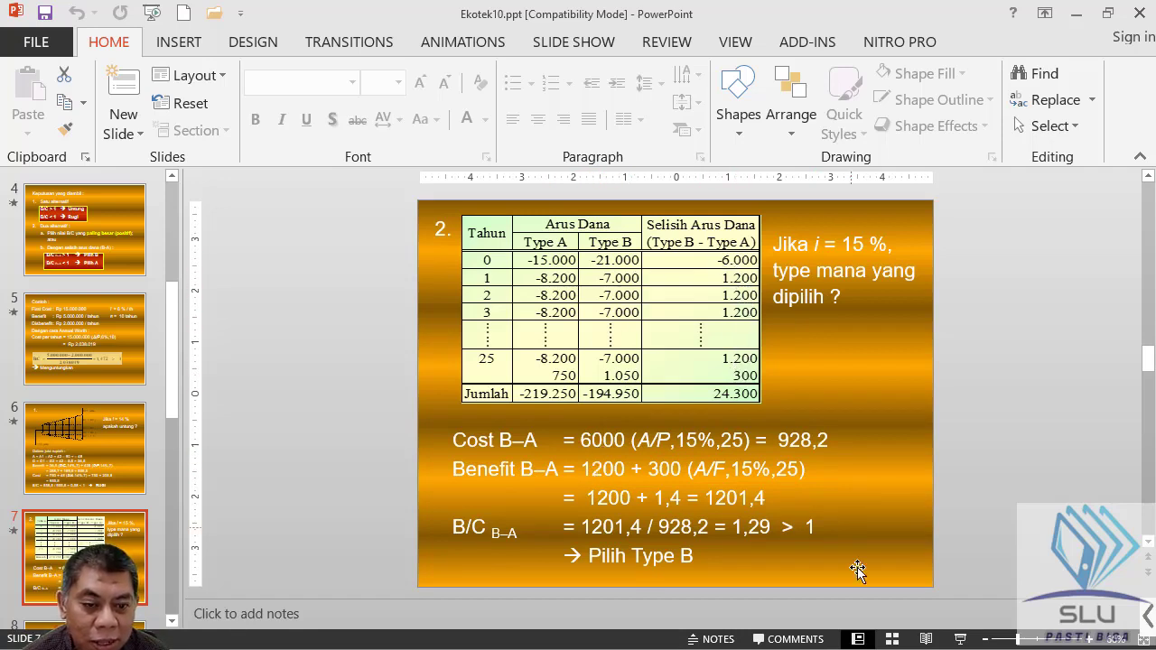
{"action": "left_click", "coordinate": [960, 639]}
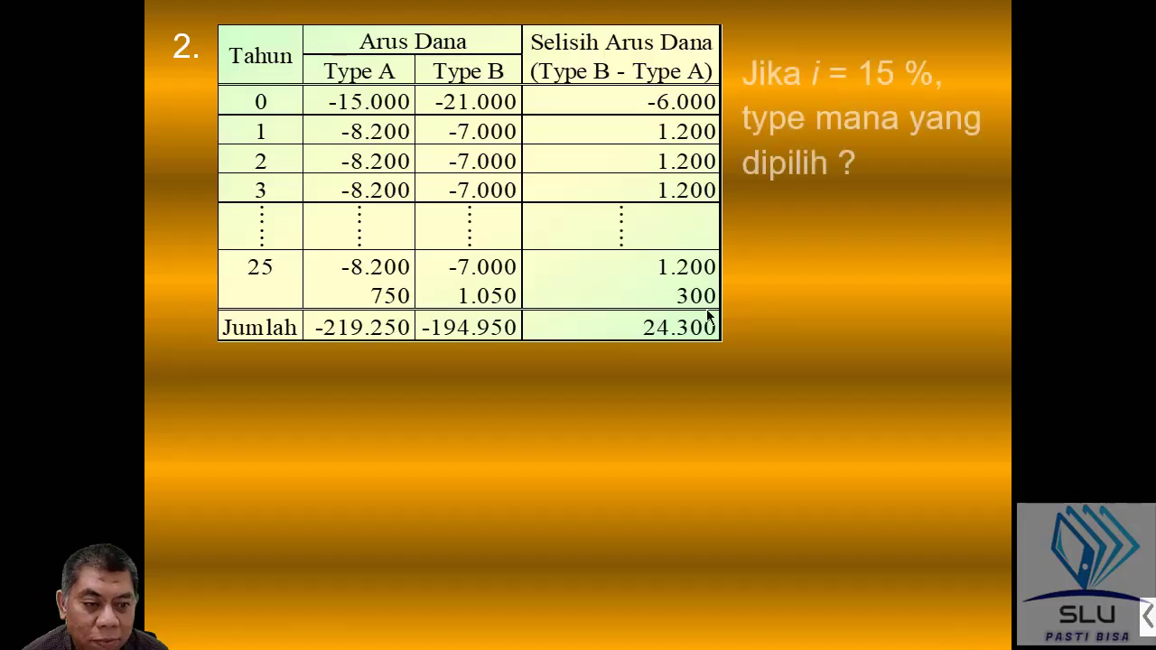